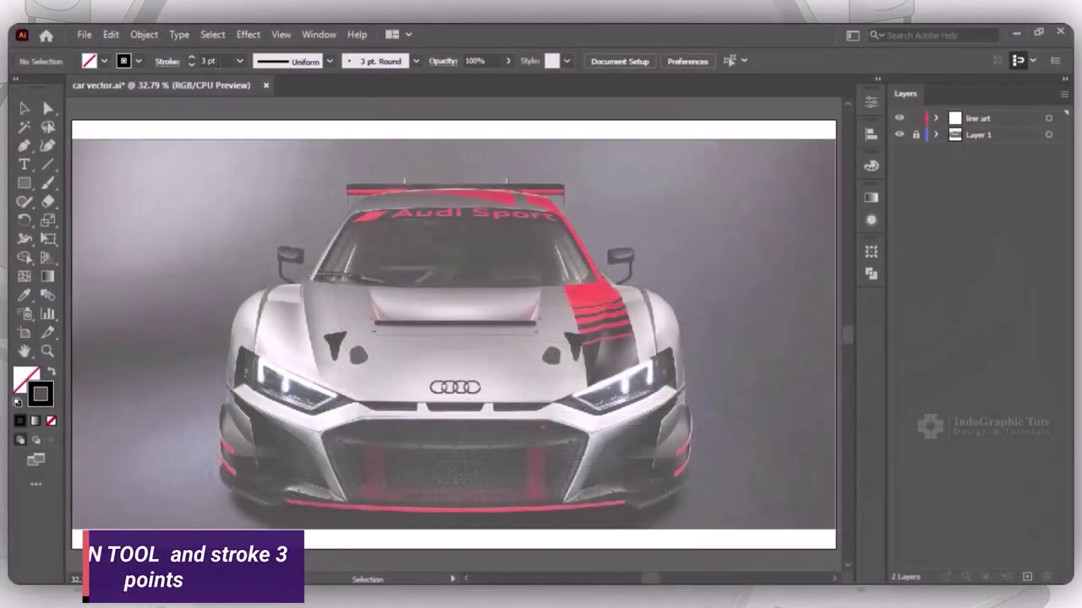
Pen-trace the roofline from the spoiler edge down to the lower pillar as a 3 pt black path
key("p")
scroll(507, 197, "up", 3)
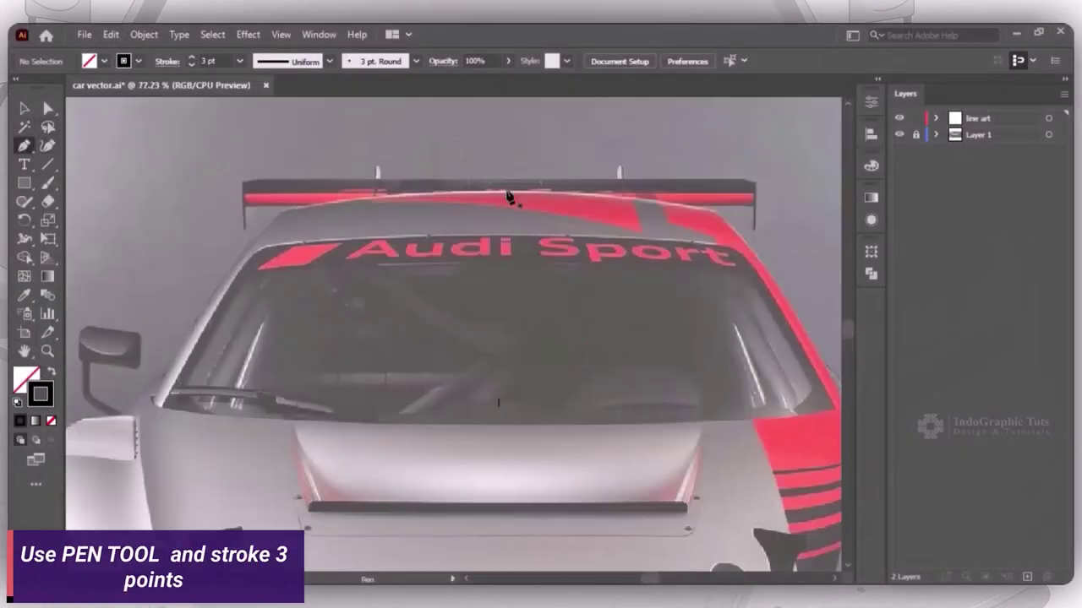
left_click(500, 197)
left_click(263, 225)
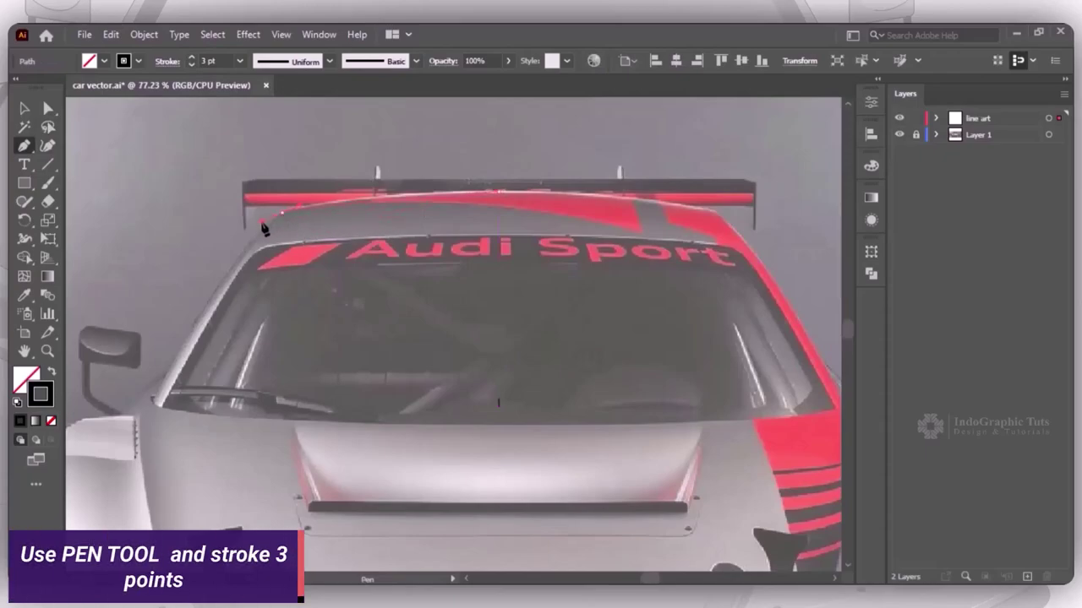
left_click(153, 406)
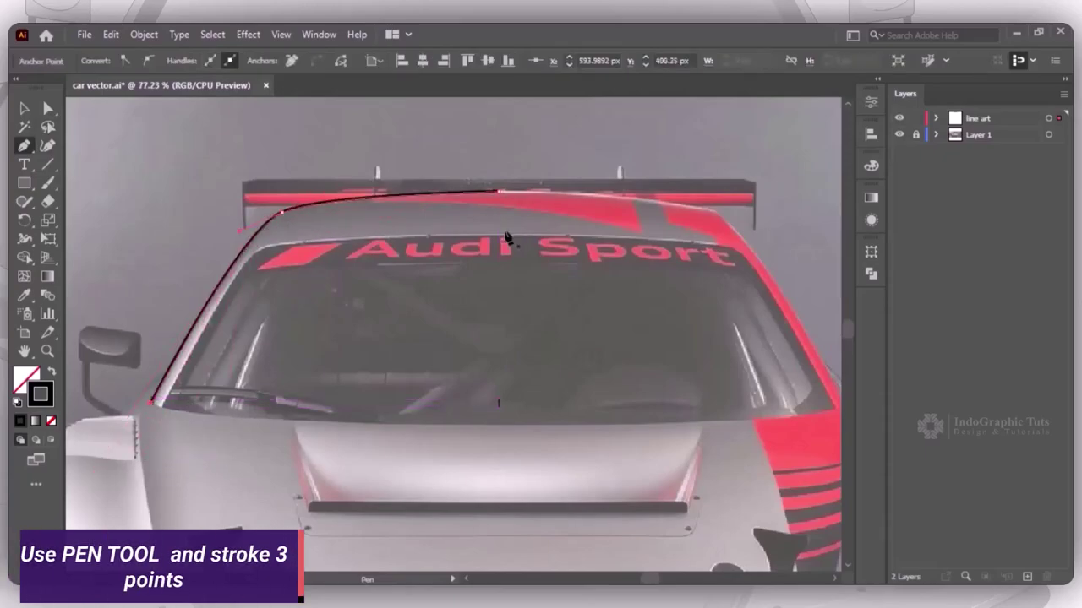
key("Return")
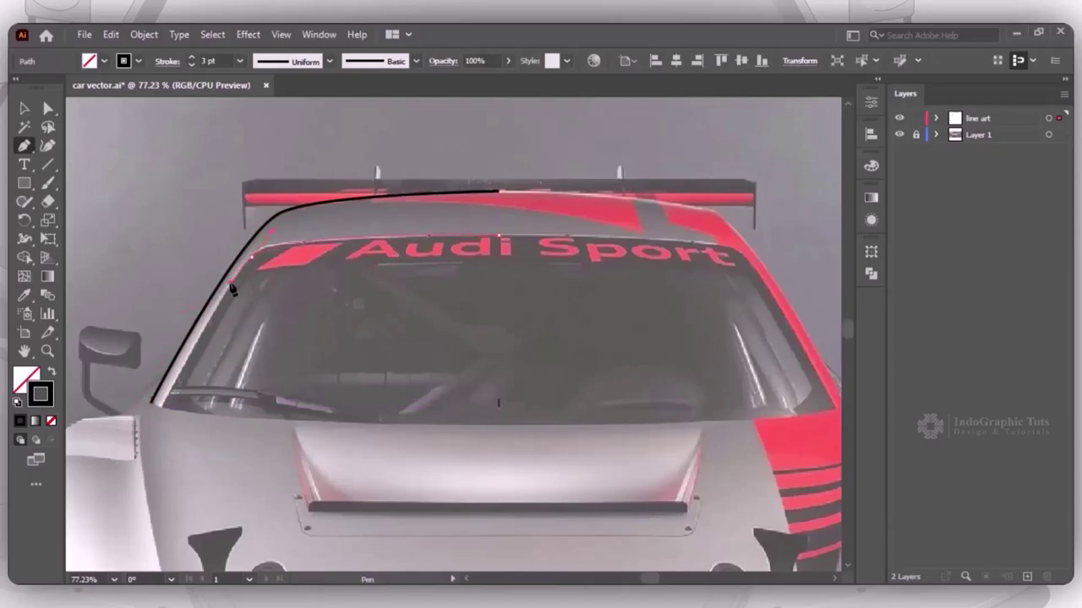
Trace the windshield line from top edge to base and draw a thin rectangle over the hood slot
left_click(228, 291)
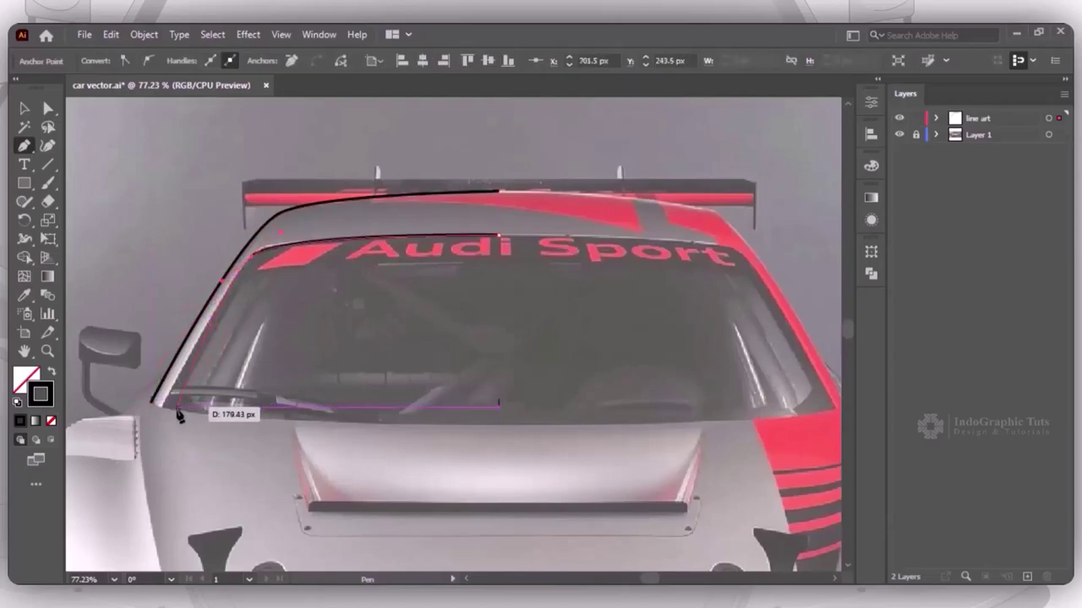
left_click(498, 429)
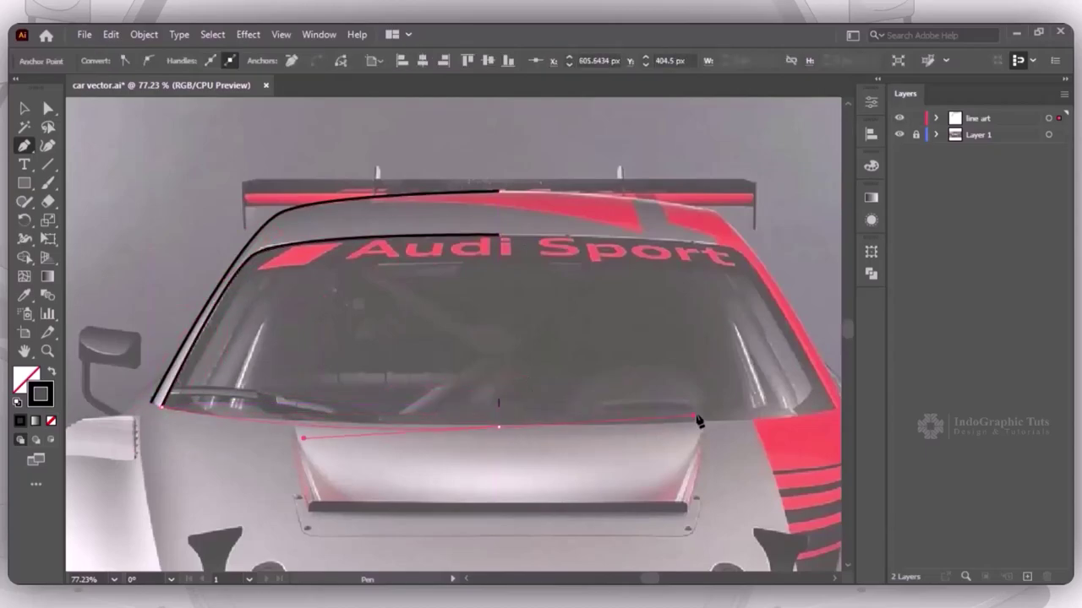
key("m")
scroll(801, 434, "down", 2)
left_click_drag(275, 415, 470, 425)
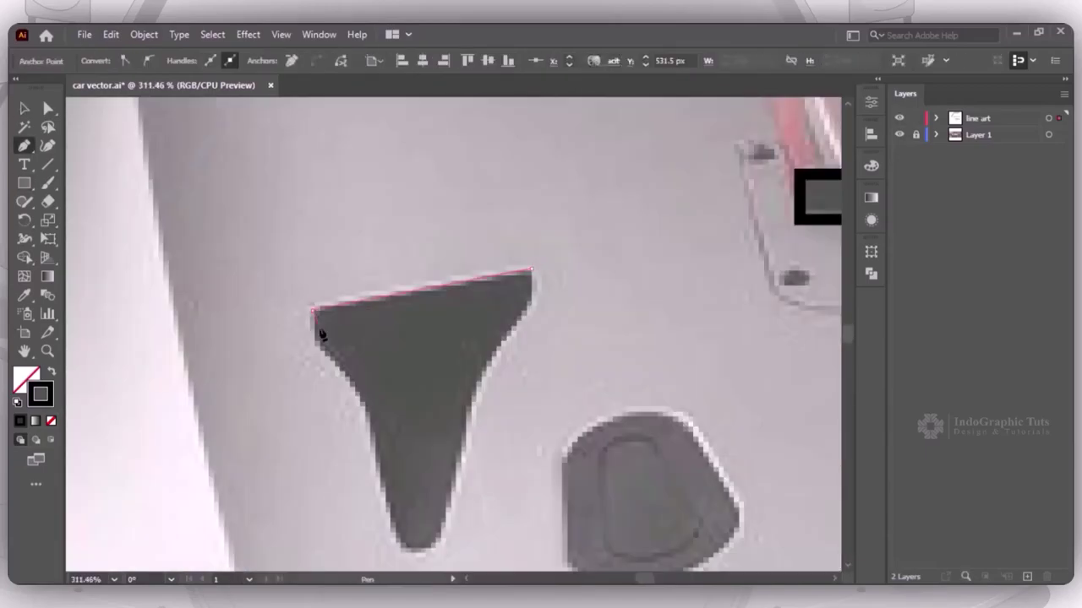
Outline the curved triangular hood vent and round its top-left corner
left_click(313, 308)
left_click_drag(317, 350, 319, 349)
left_click_drag(366, 430, 376, 471)
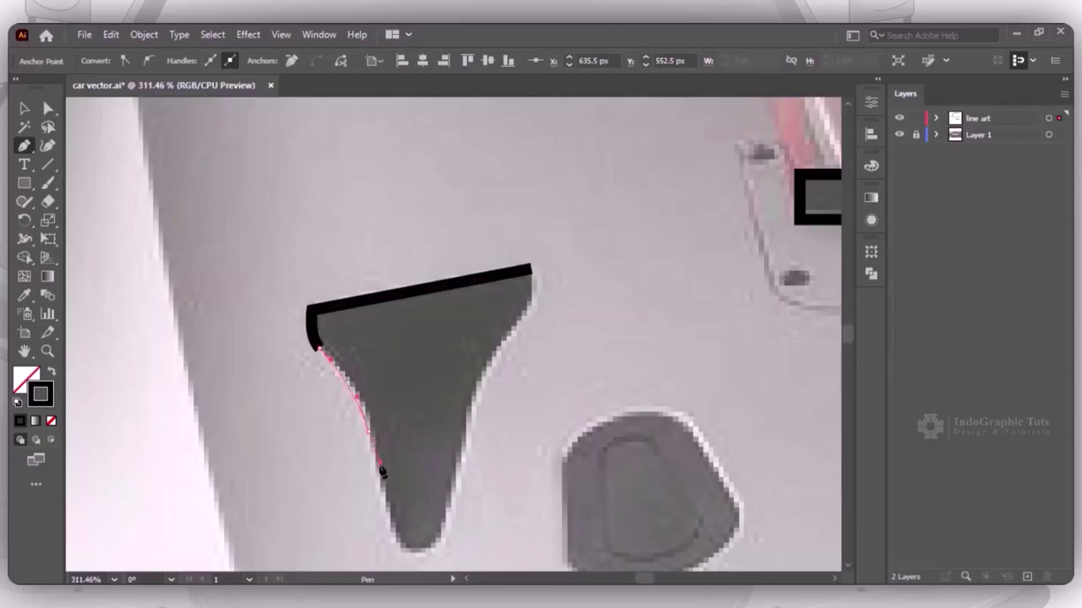
left_click_drag(417, 560, 448, 541)
left_click_drag(471, 389, 504, 357)
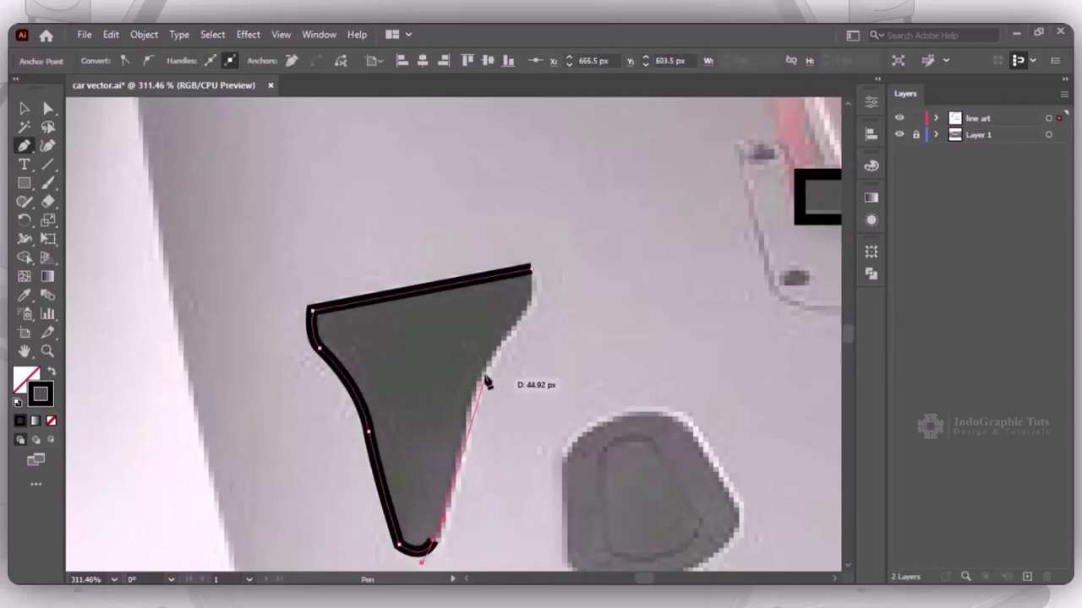
left_click(529, 270)
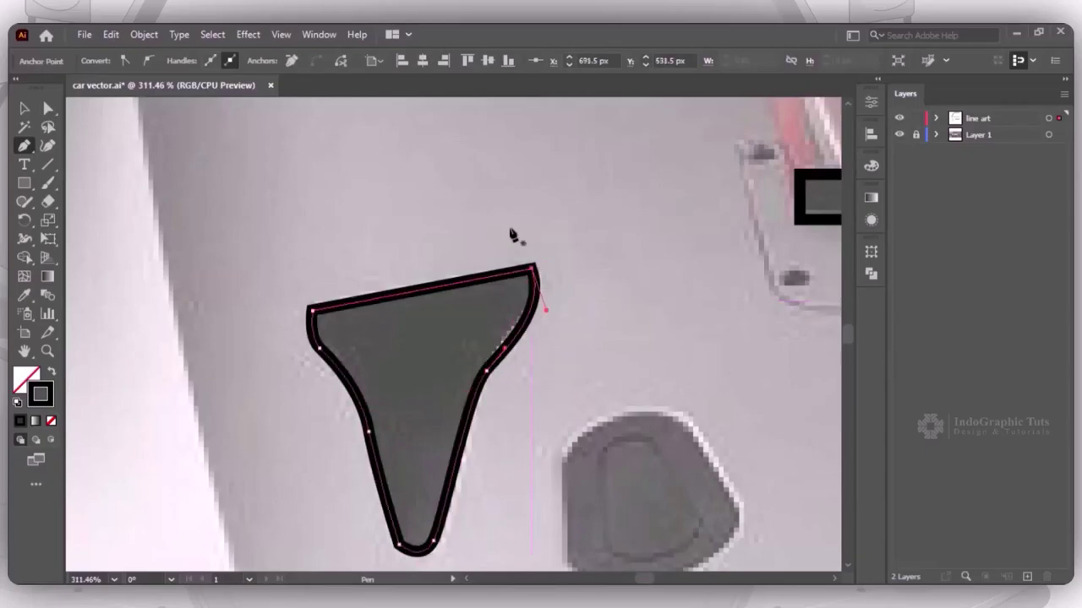
key("a")
left_click_drag(322, 321, 326, 314)
Trace the closed outline of the rounded vent beside it
key("p")
left_click(411, 357)
left_click_drag(534, 319, 617, 353)
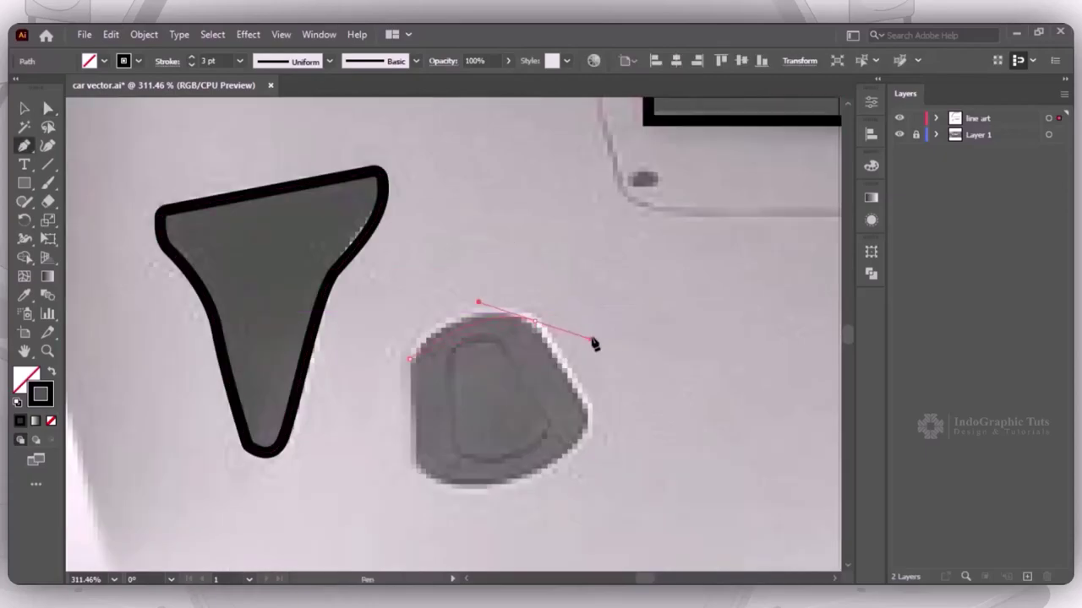
left_click(534, 321)
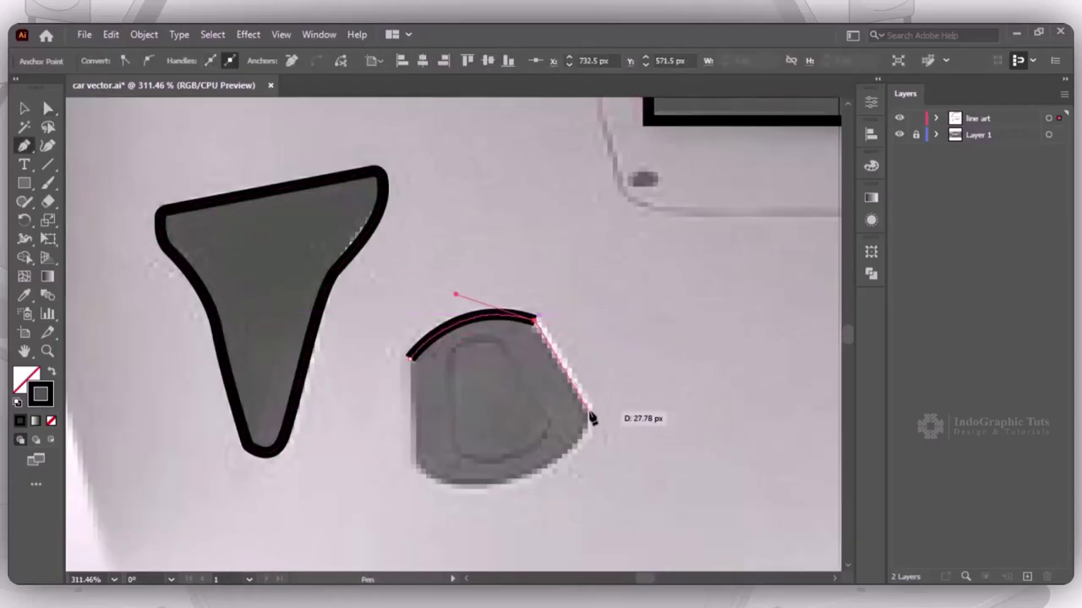
left_click(589, 412)
mouse_move(418, 465)
left_mouse_down()
mouse_move(305, 435)
mouse_move(292, 399)
left_mouse_up()
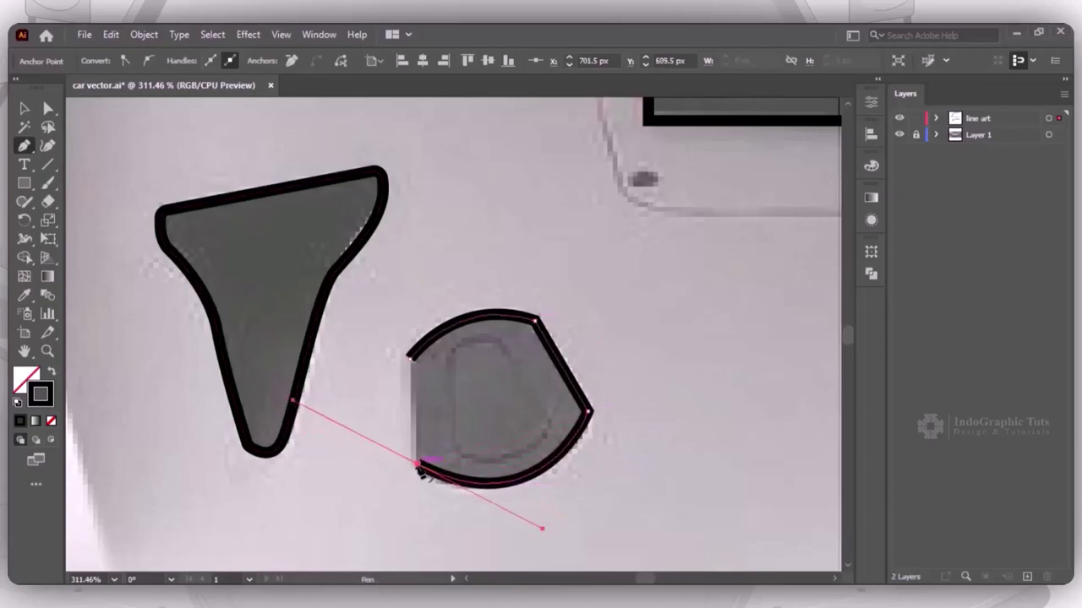
left_click_drag(411, 357, 505, 350)
Trace the inner D-shaped recess and draw a rectangle over the mirror housing
left_click_drag(550, 422, 597, 442)
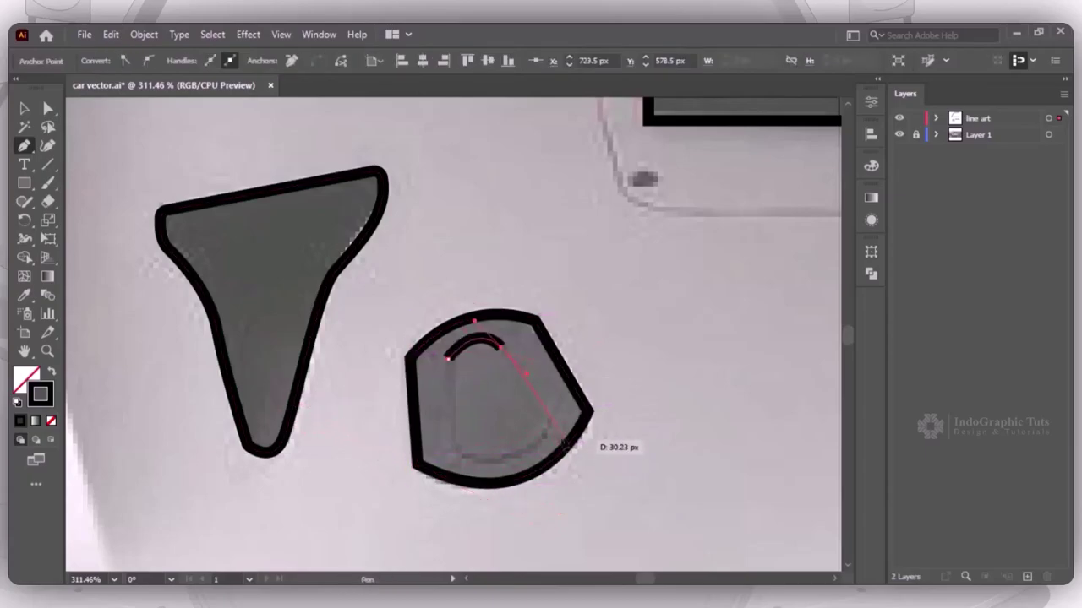
left_click_drag(457, 454, 531, 479)
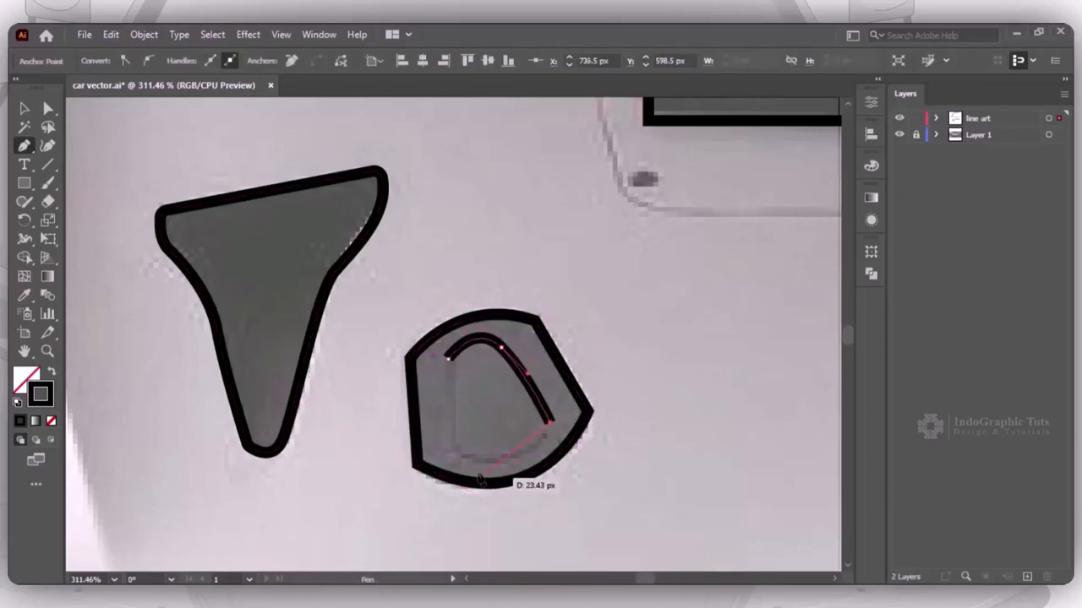
left_click(449, 360)
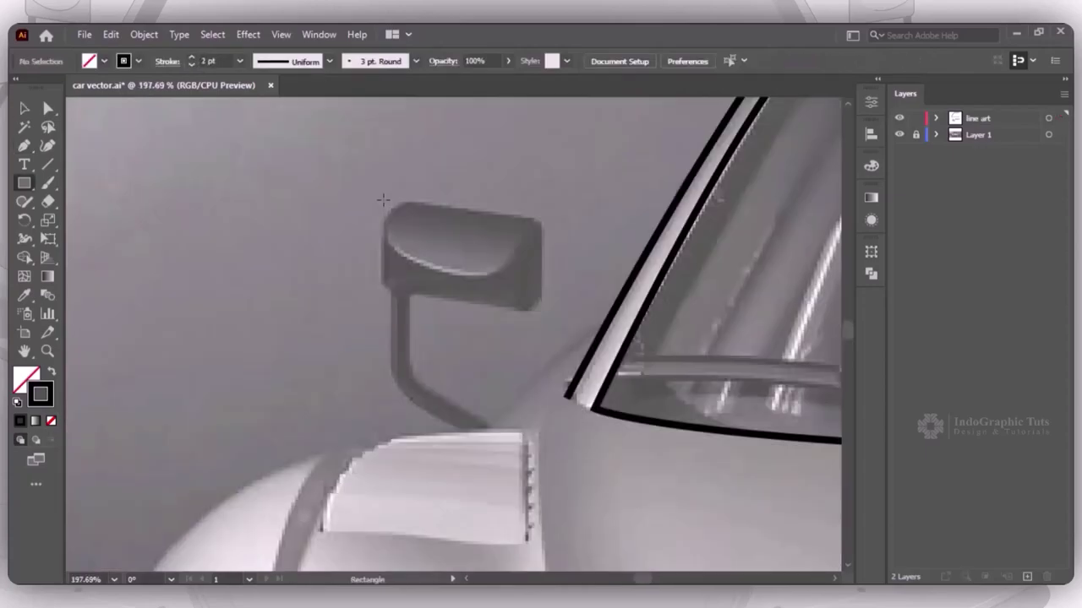
mouse_move(384, 203)
left_mouse_down()
mouse_move(512, 296)
mouse_move(539, 292)
mouse_move(535, 309)
left_mouse_up()
Skew the mirror rectangle to match the photo and round its left corners
key("a")
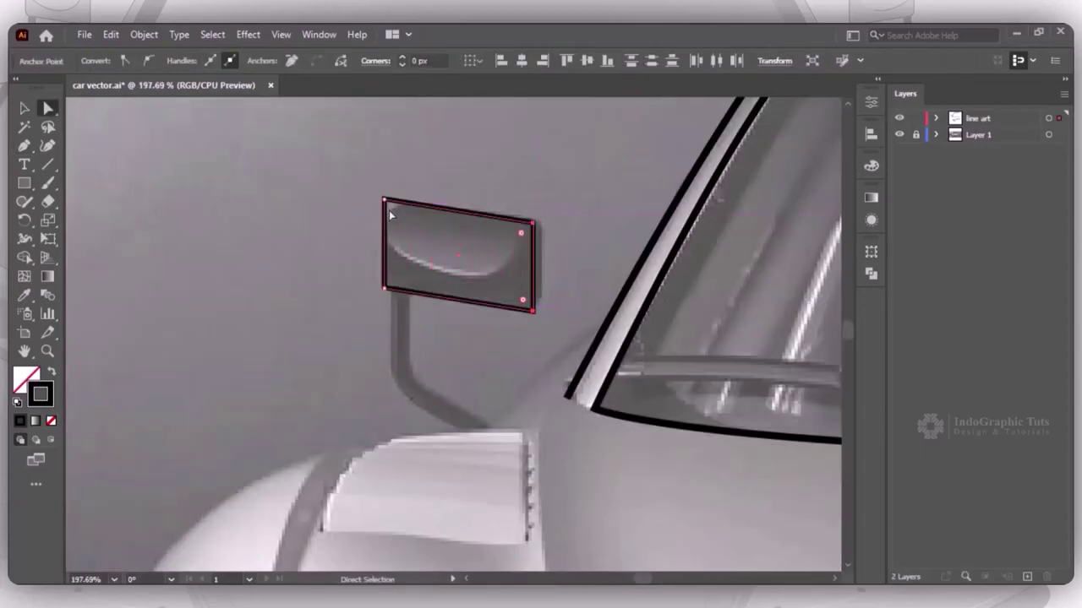
left_click_drag(389, 215, 405, 224)
left_click_drag(533, 223, 532, 235)
left_click_drag(384, 291, 401, 279)
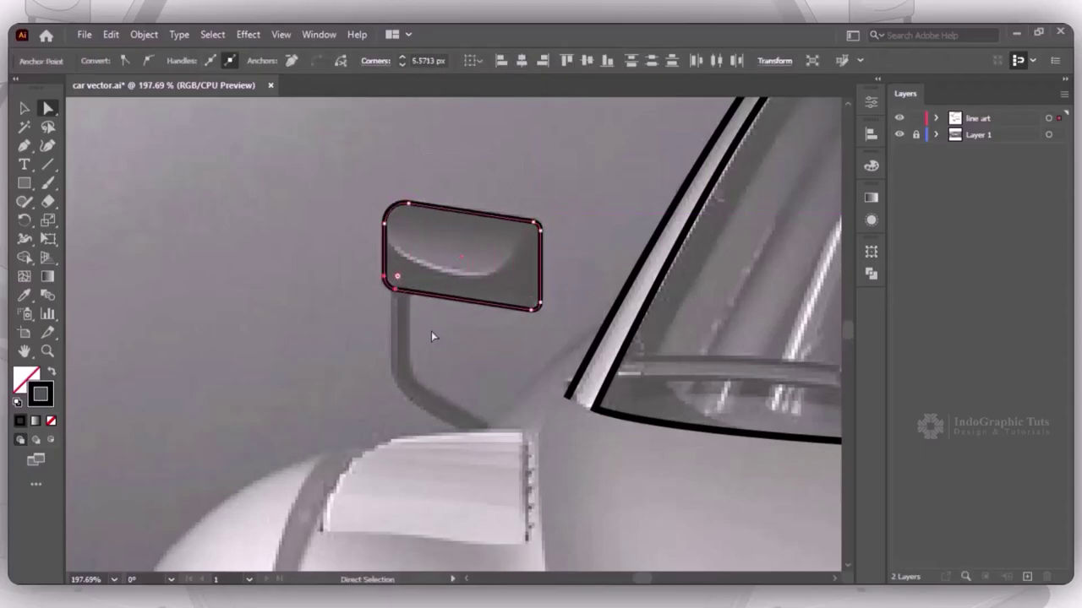
Draw the curved inner mirror line and give it a tapered width profile
key("p")
left_click(390, 242)
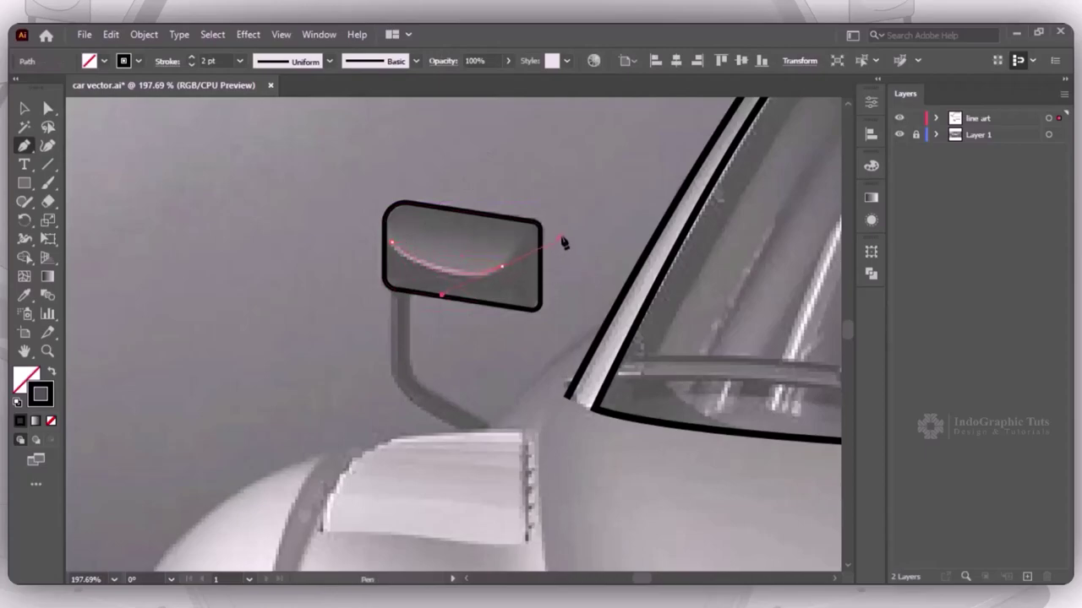
left_click_drag(563, 242, 535, 222)
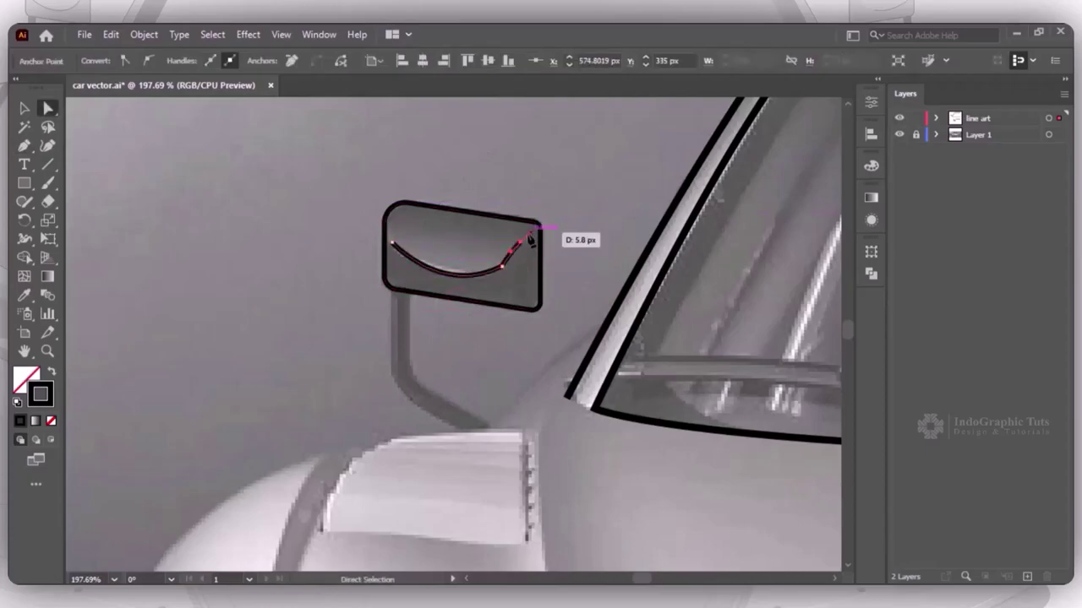
key("a")
left_click_drag(507, 277, 456, 203)
left_click(292, 61)
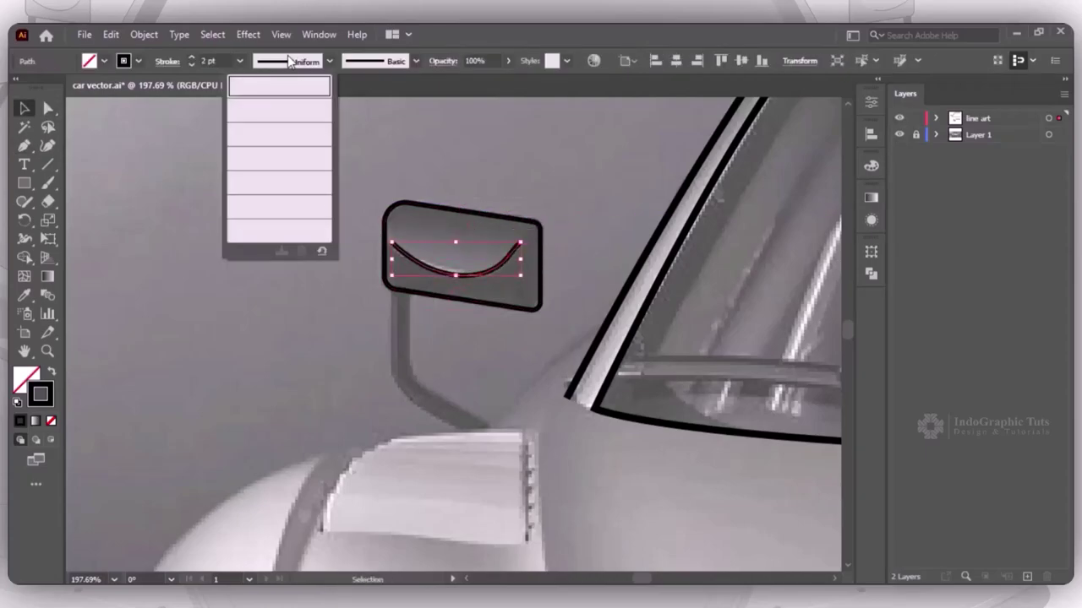
left_click(283, 108)
Draw the bent mirror support arm at 8 pt and expand it into a filled shape
key("p")
left_click(397, 281)
left_click(398, 373)
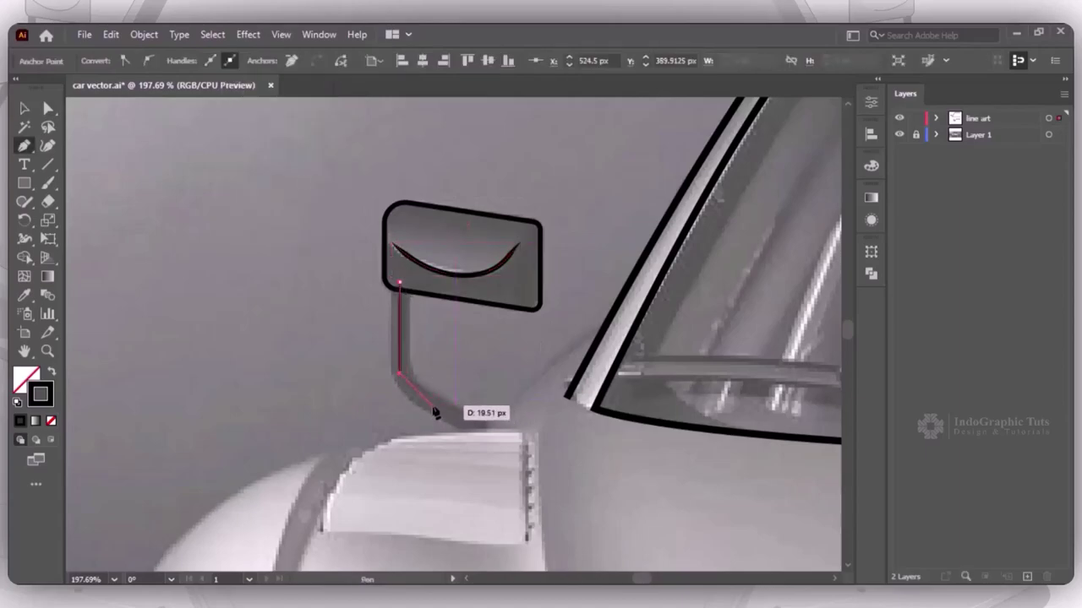
left_click(490, 437)
key("v")
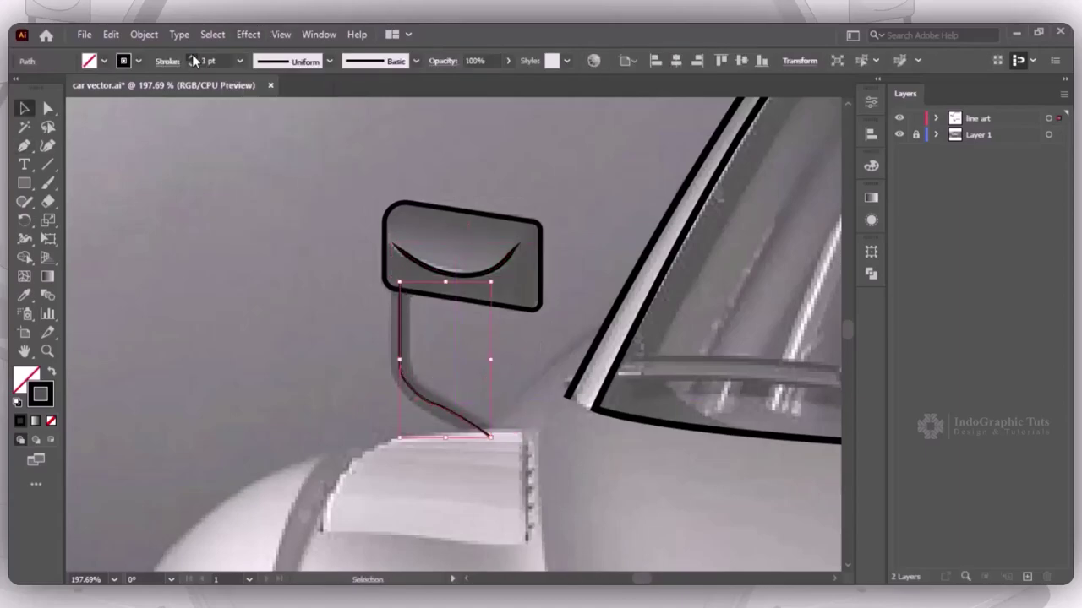
left_click(192, 56)
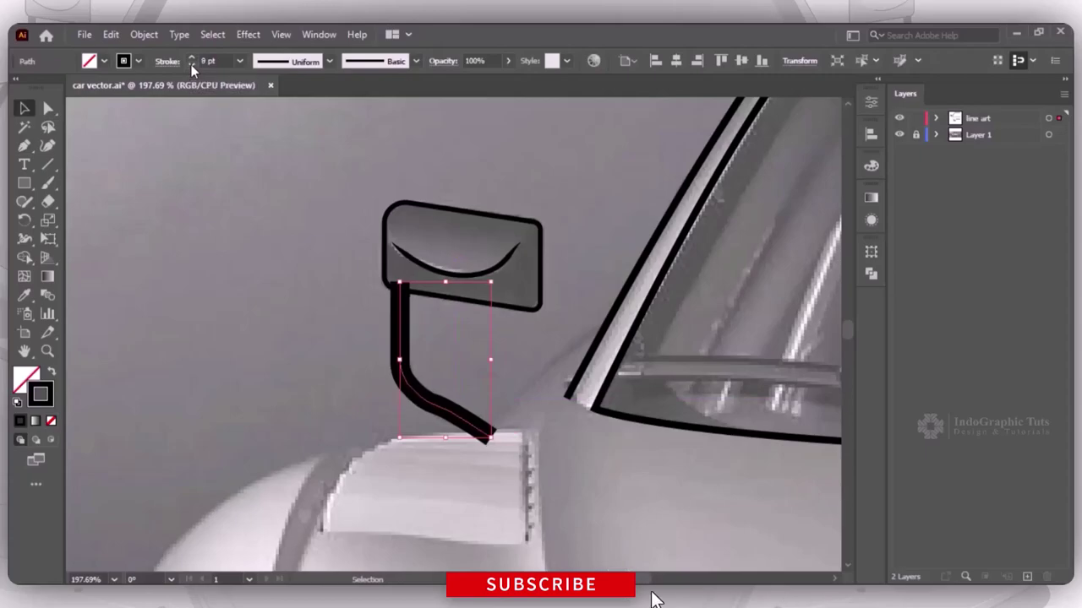
left_click(144, 34)
left_click(203, 216)
left_click(500, 398)
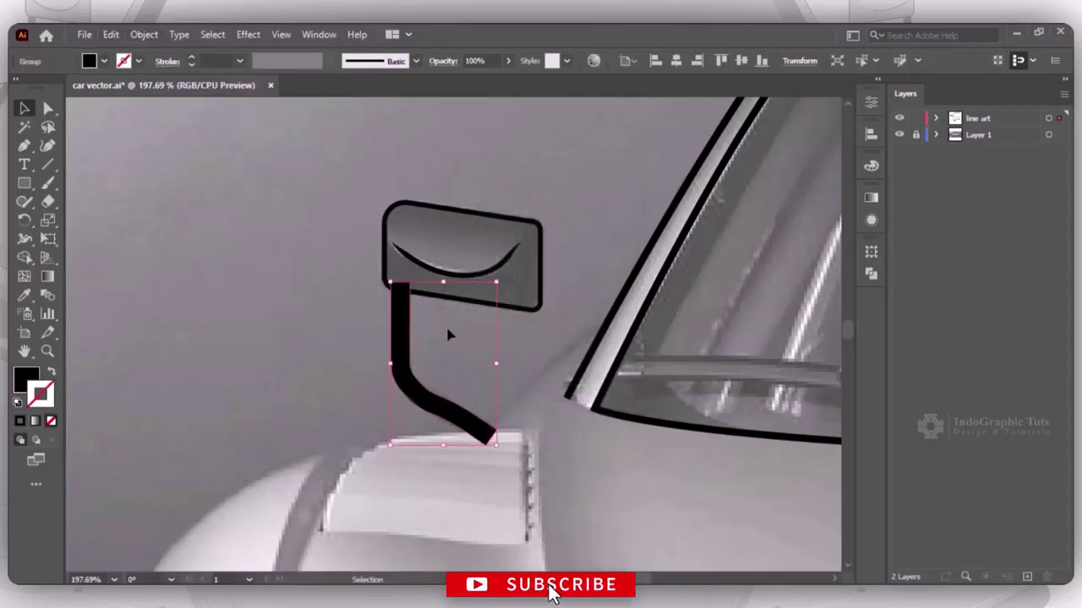
Select the mirror housing together with the arm for merging with Shape Builder
left_click(445, 323)
key("ctrl+a")
key("shift+m")
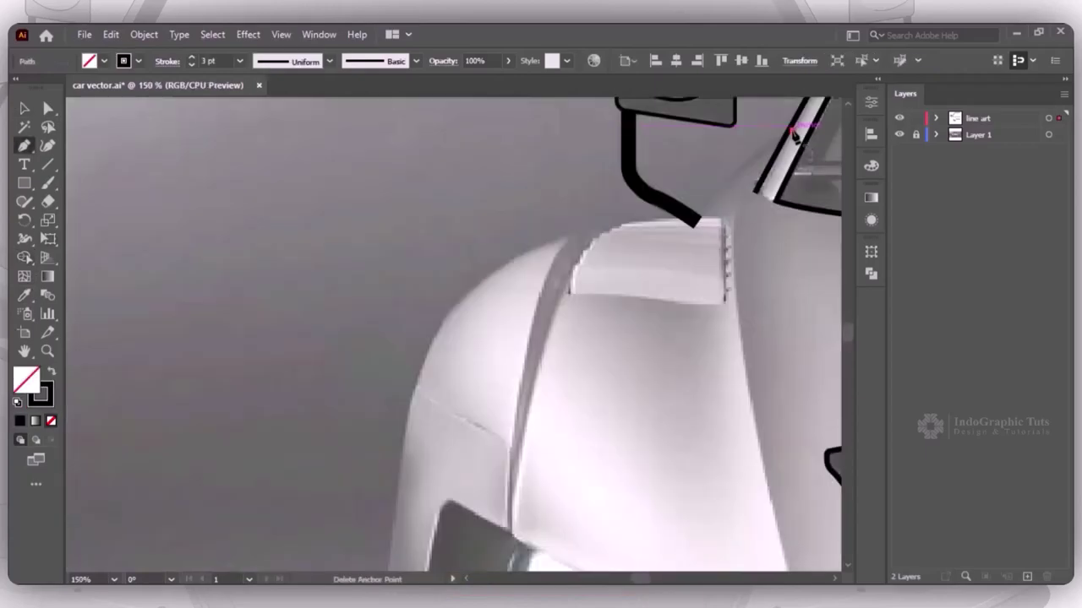
Trace the car's left flank down the front fender to where the bumper begins
left_click(789, 131)
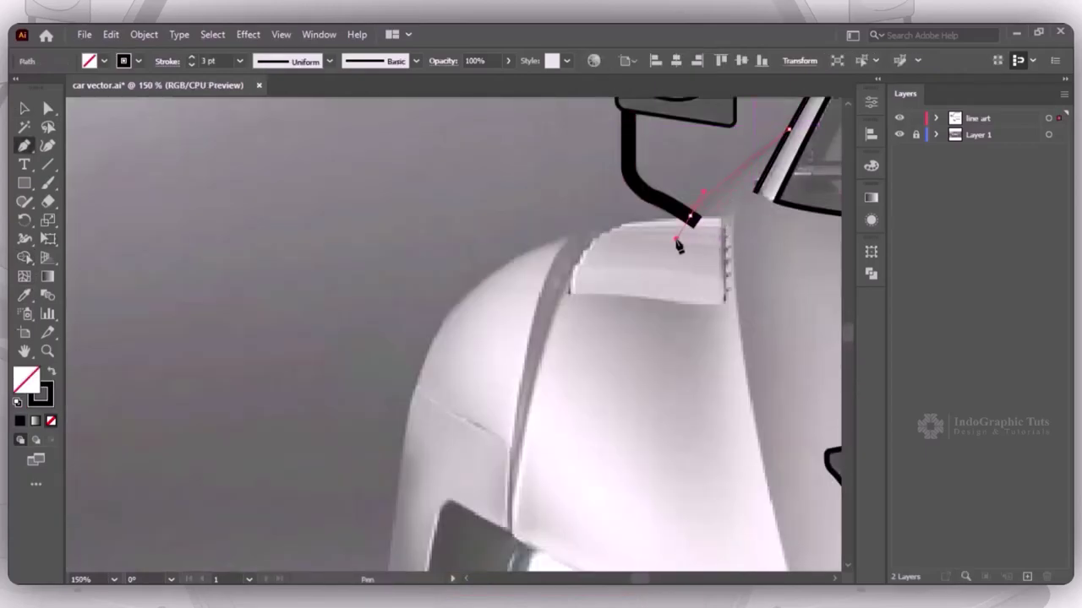
left_click_drag(643, 281, 640, 274)
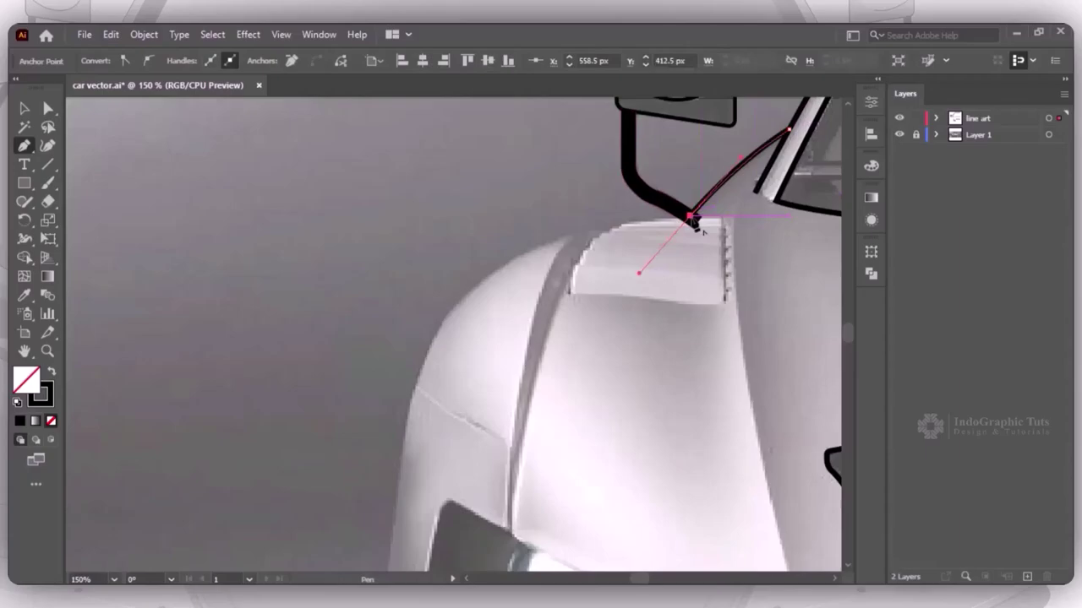
left_click(603, 234)
scroll(507, 270, "down", 3)
left_click_drag(440, 276, 421, 411)
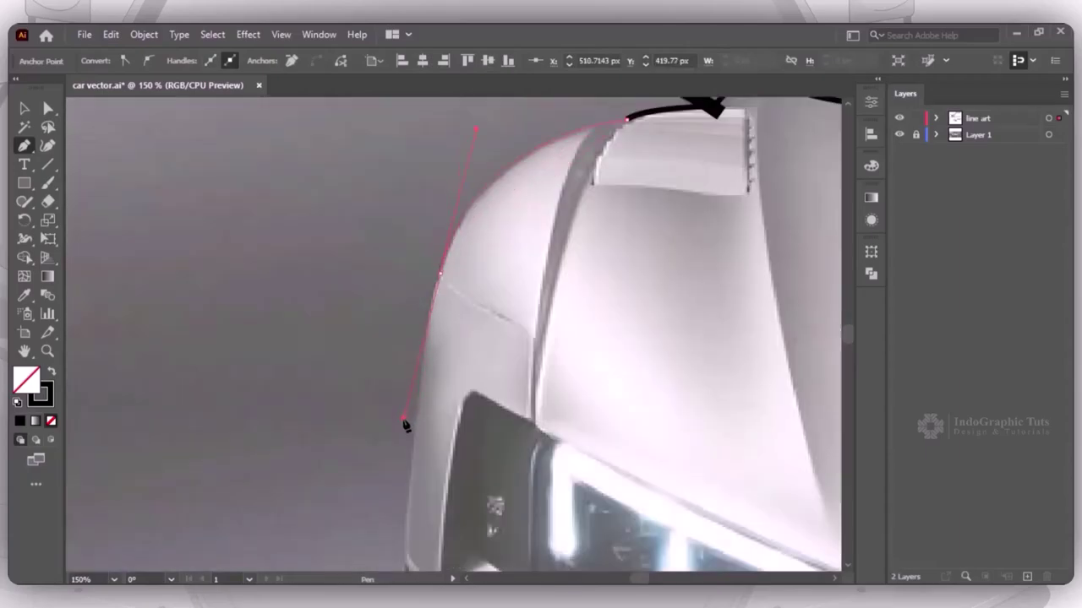
scroll(405, 428, "down", 3)
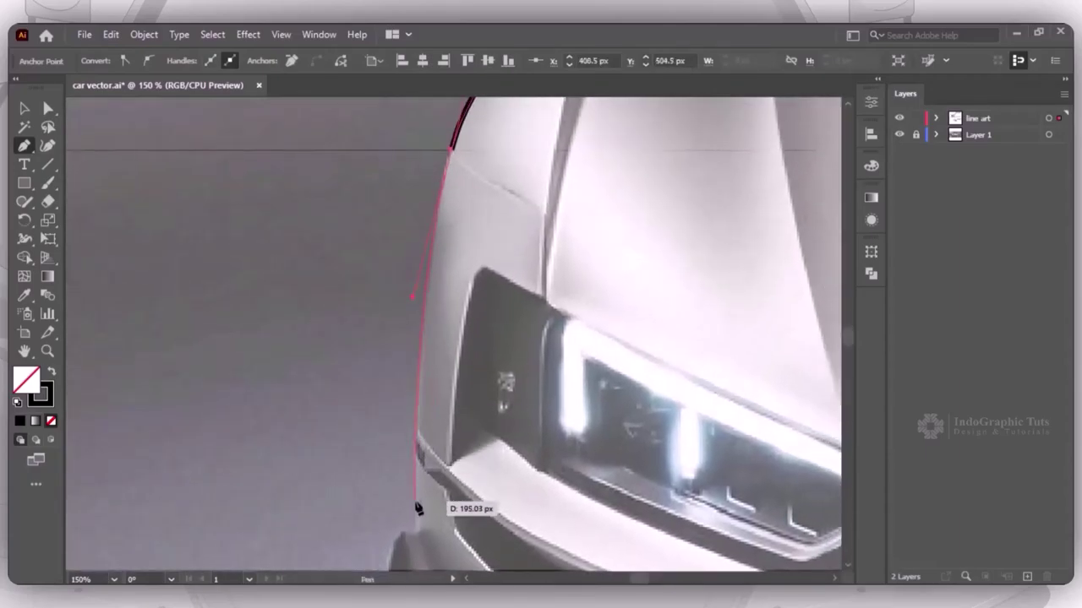
left_click(419, 539)
left_click_drag(419, 539, 497, 236)
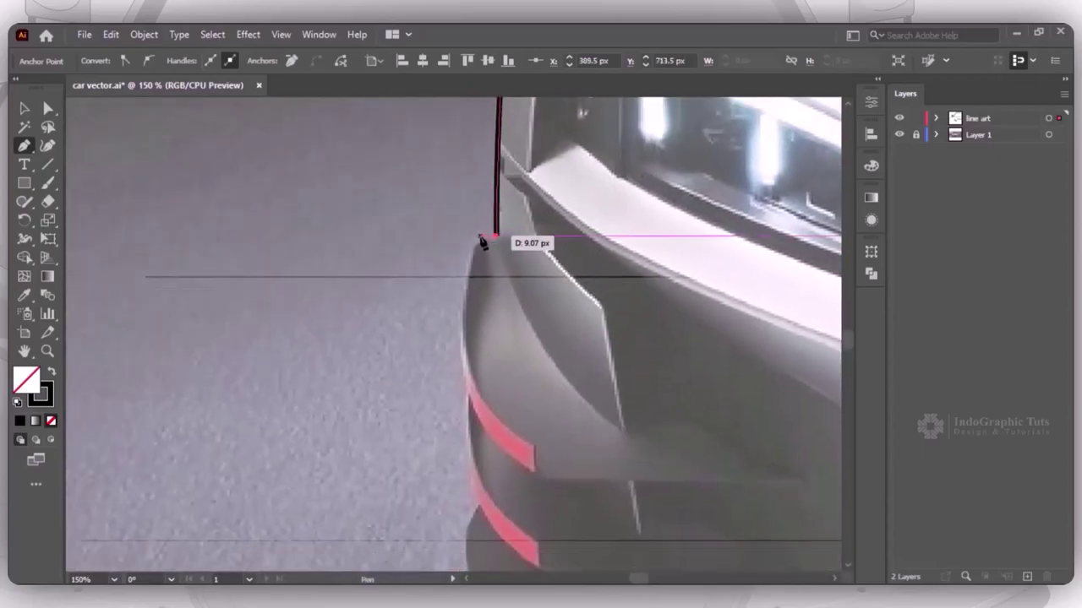
left_click(480, 237)
Continue the outline around the bumper corner and along its bottom edge, then end the path
left_click_drag(460, 411, 495, 422)
scroll(462, 169, "down", 5)
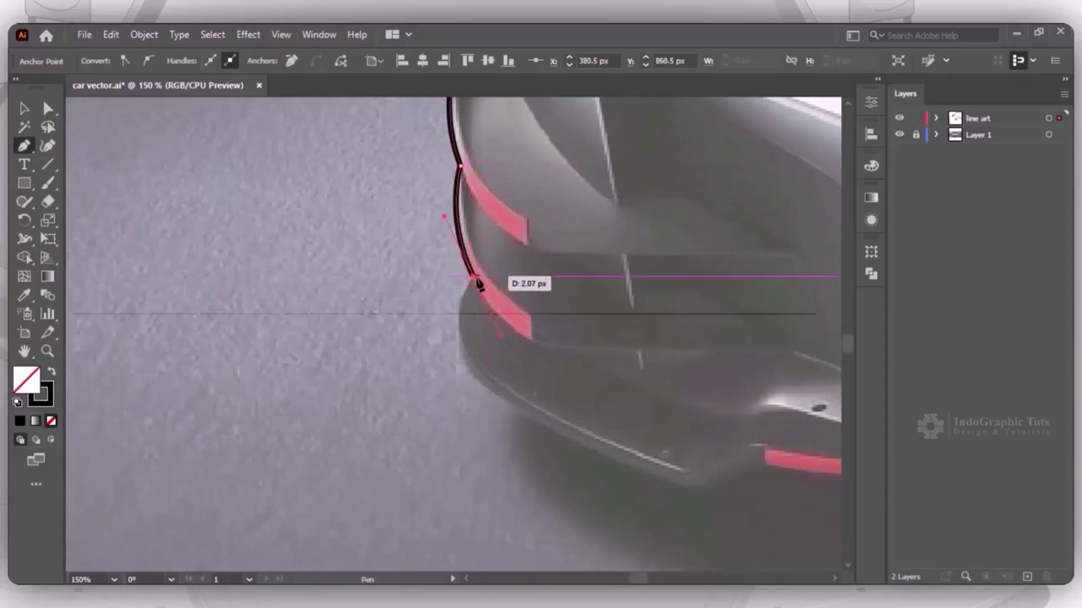
left_click_drag(476, 380, 517, 434)
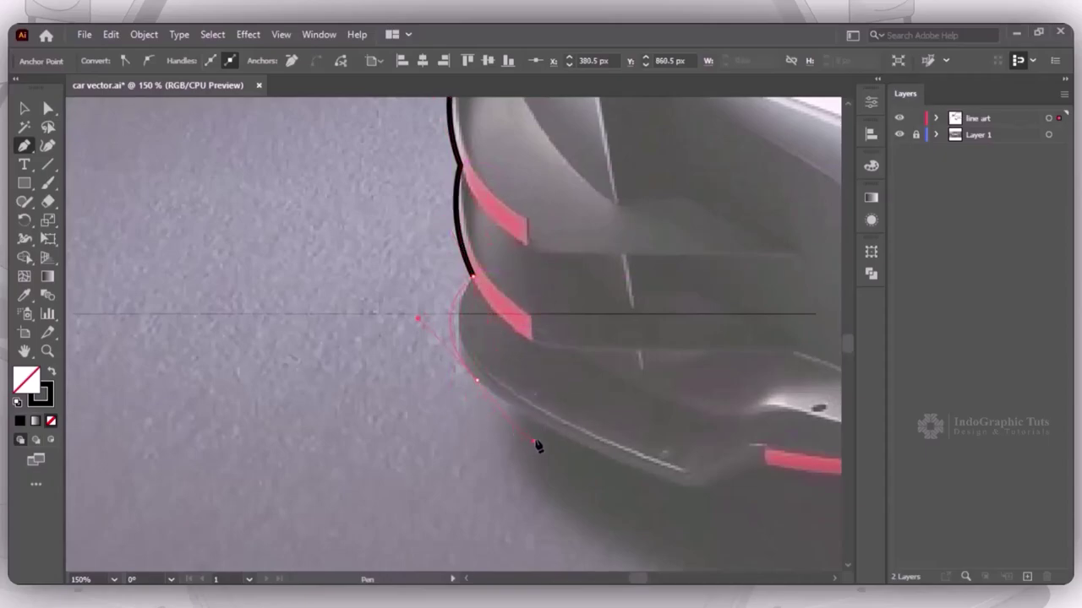
left_click(685, 488)
left_click_drag(686, 492, 427, 396)
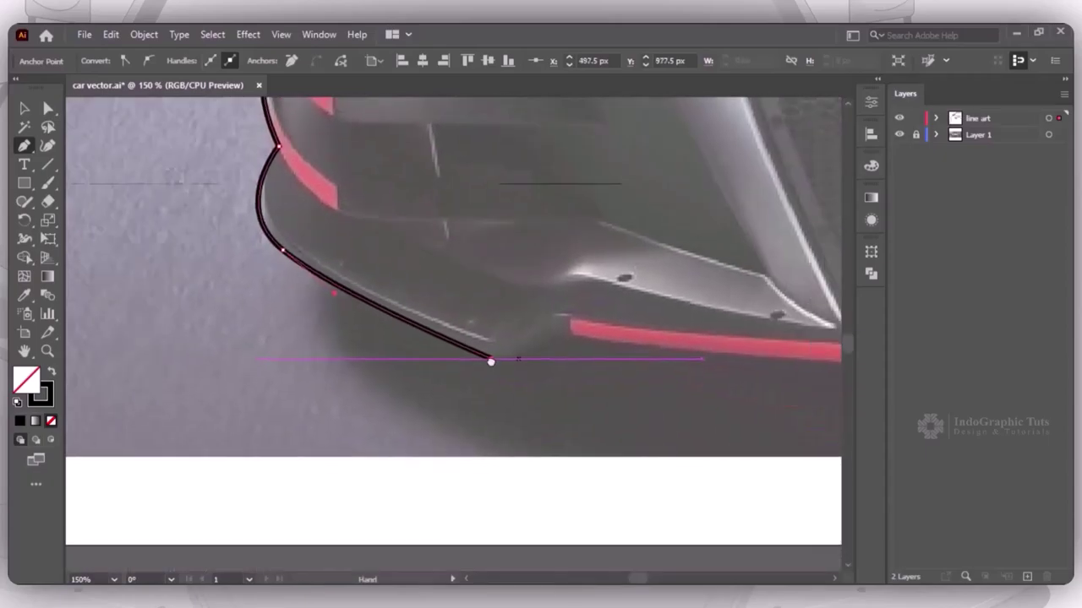
left_click_drag(462, 352, 478, 355)
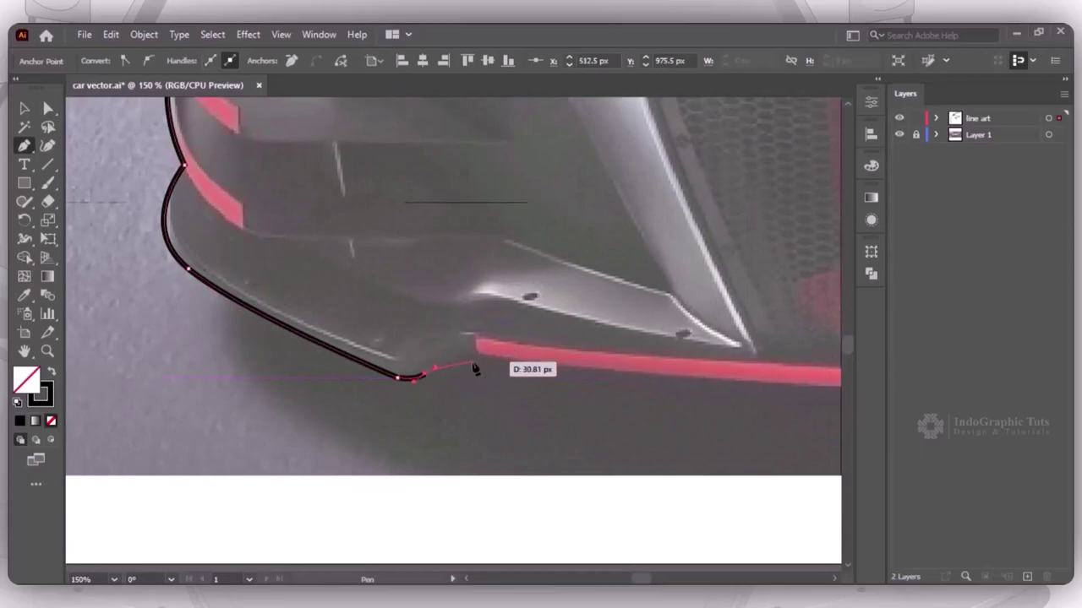
key("ctrl+minus")
key("ctrl+minus")
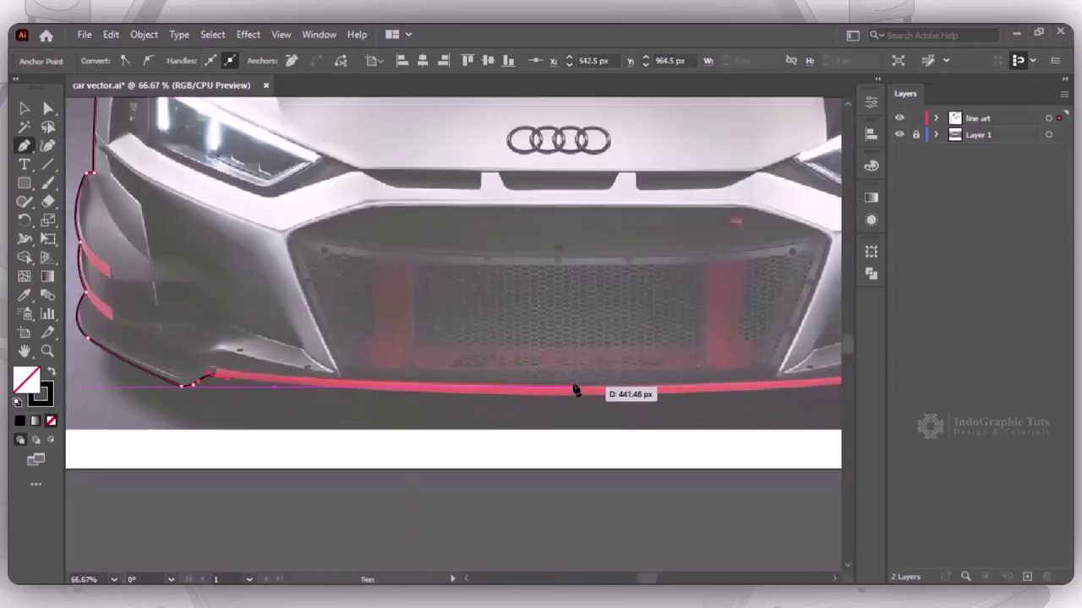
key("Escape")
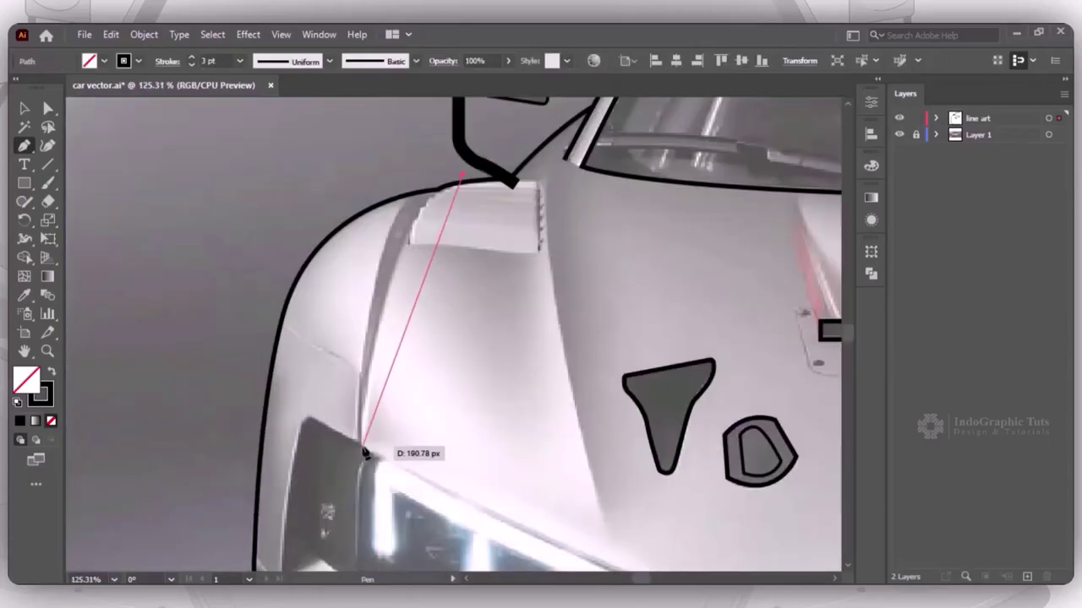
Draw a closed thin sliver shape along the fender edge up toward the hood
left_click_drag(362, 448, 353, 571)
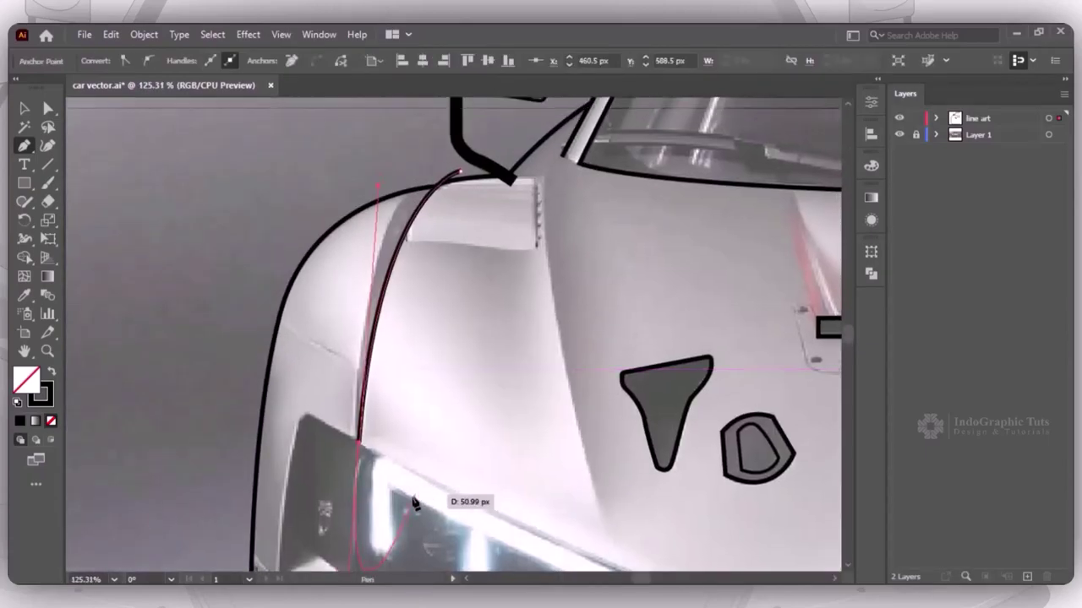
left_click_drag(426, 179, 504, 139)
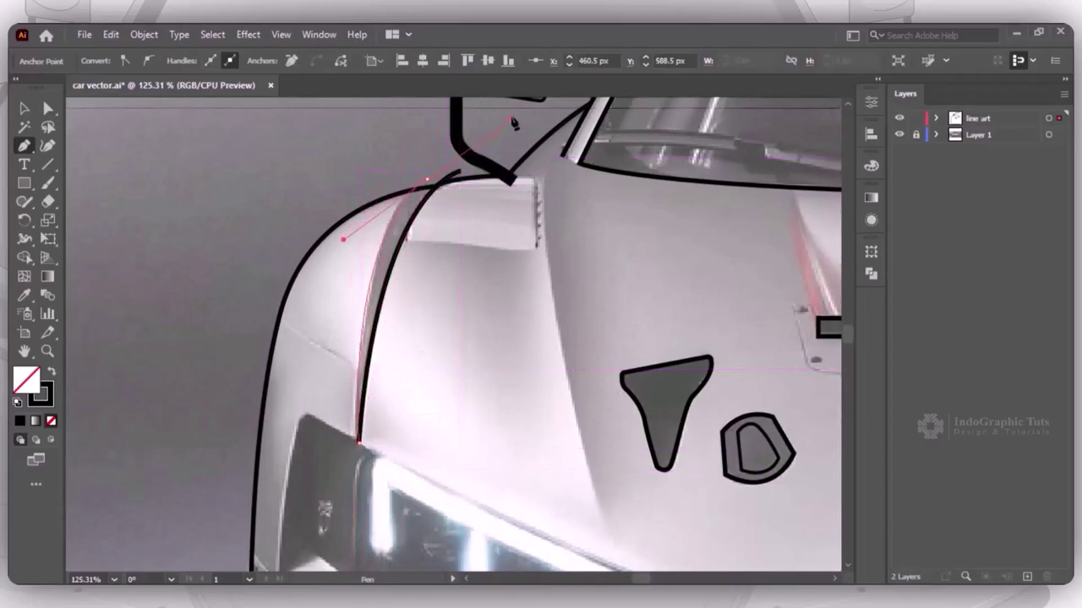
left_click_drag(461, 173, 473, 183)
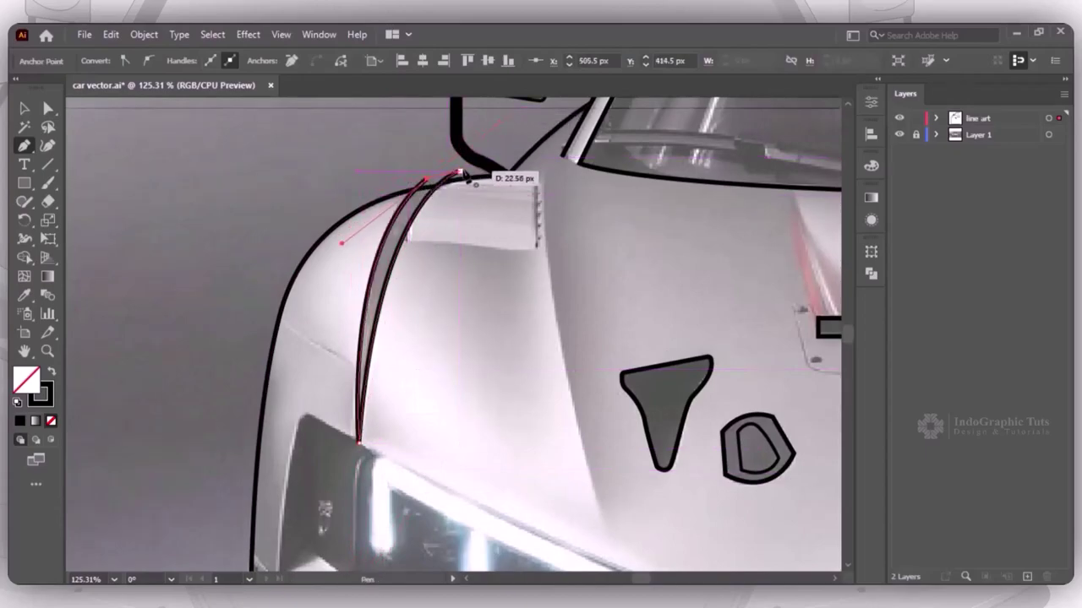
key("v")
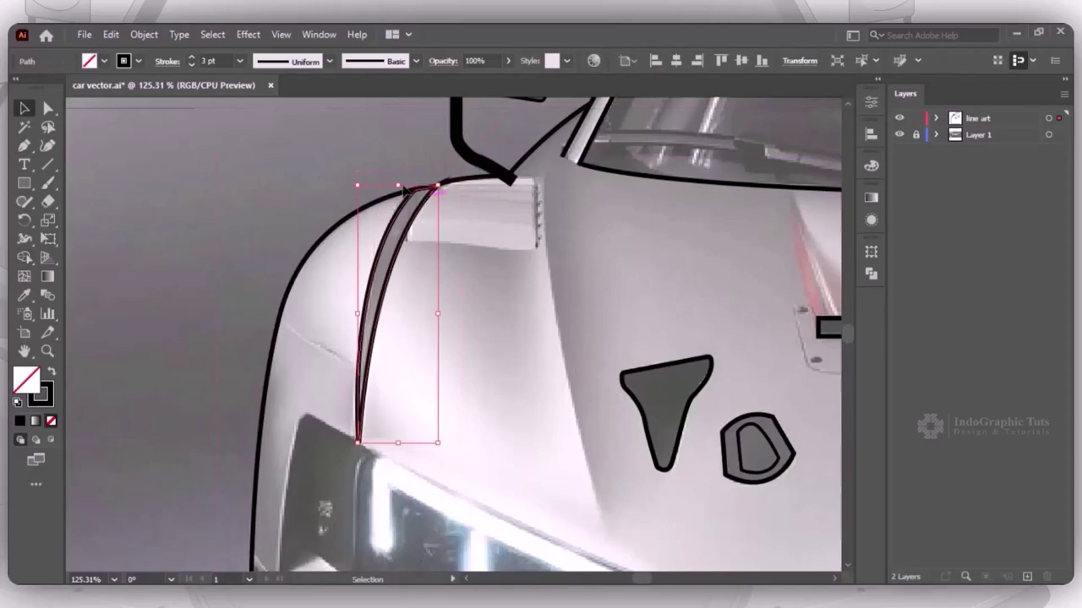
Draw the hood crease line toward the headlight with a tapered profile and 5 pt stroke
key("ctrl+1")
key("p")
left_click(365, 154)
left_click_drag(406, 405, 453, 558)
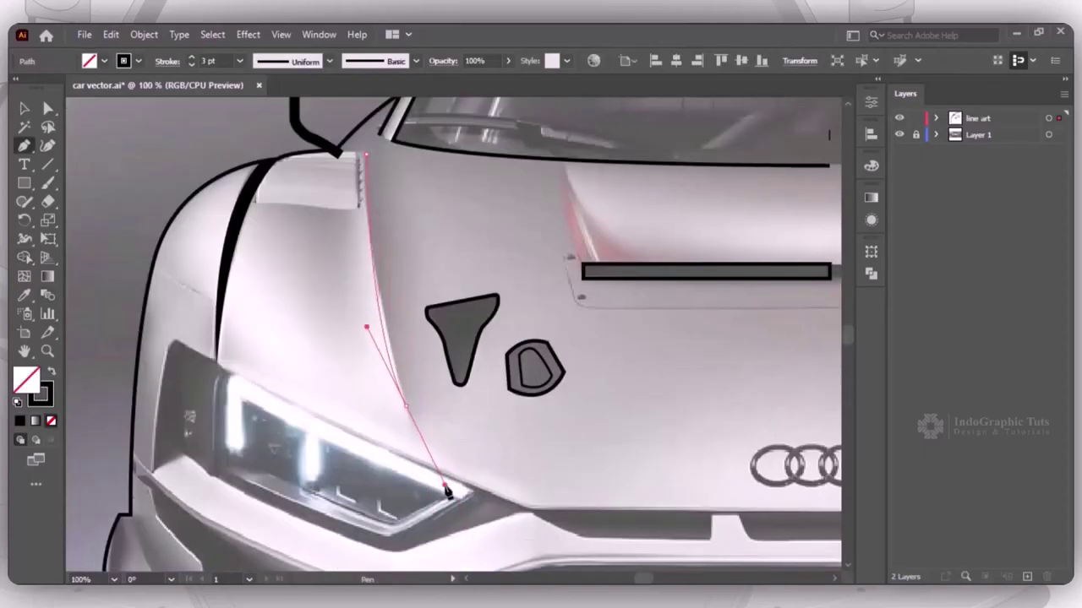
key("v")
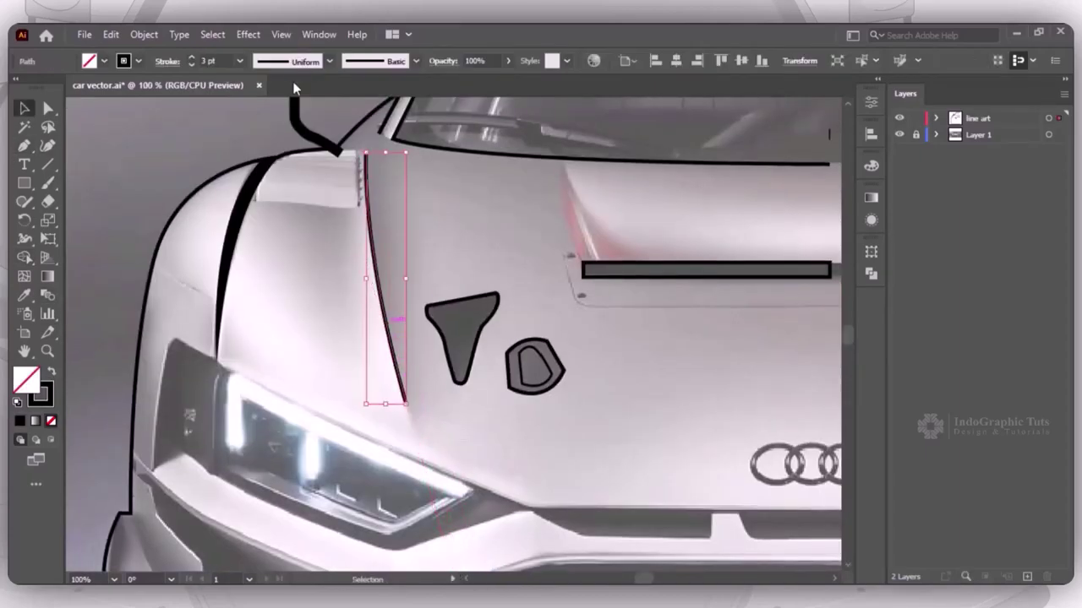
left_click(329, 61)
left_click(283, 183)
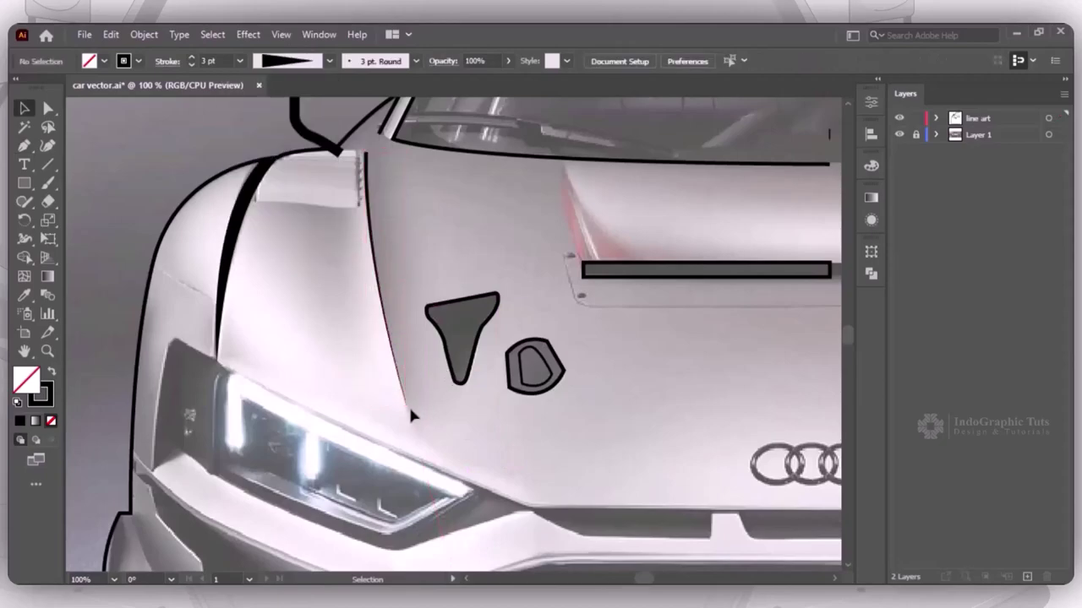
key("a")
scroll(474, 423, "up", 2)
left_click(871, 101)
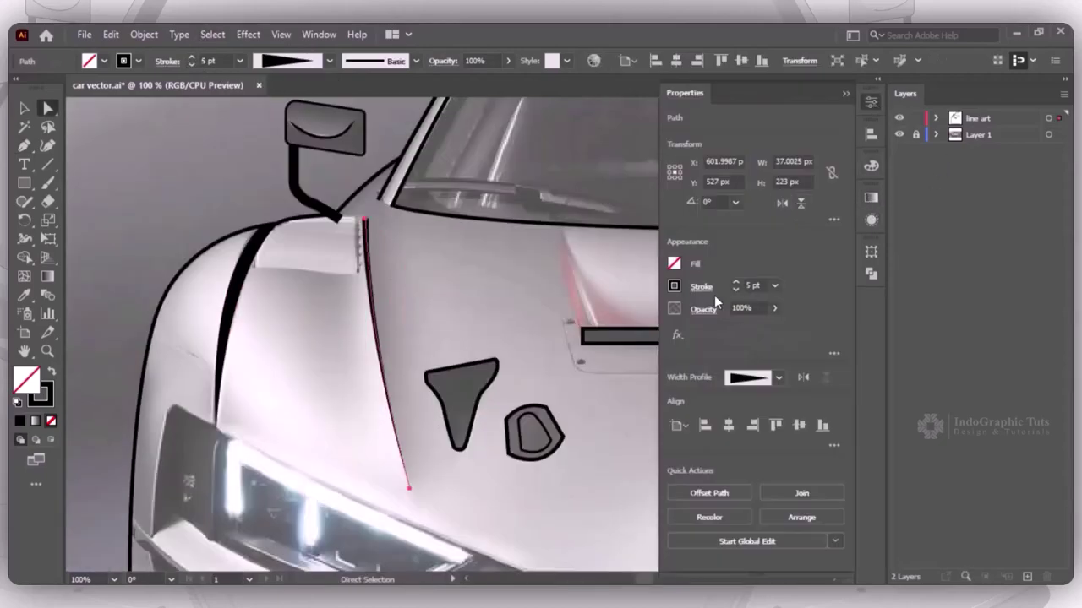
left_click(701, 287)
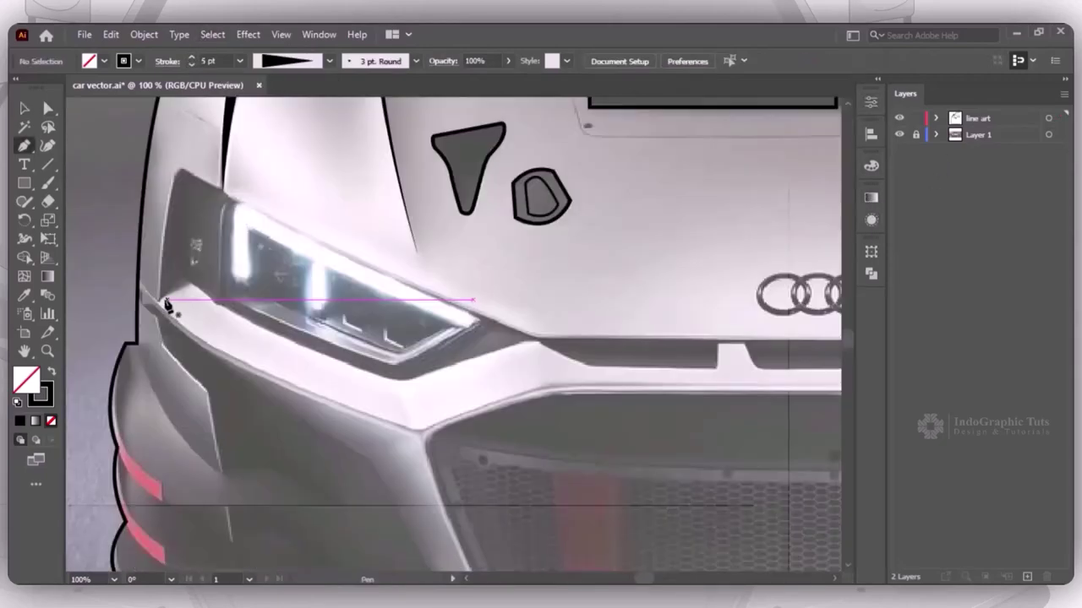
Outline the left headlight's outer, top and lower edges
left_click(157, 298)
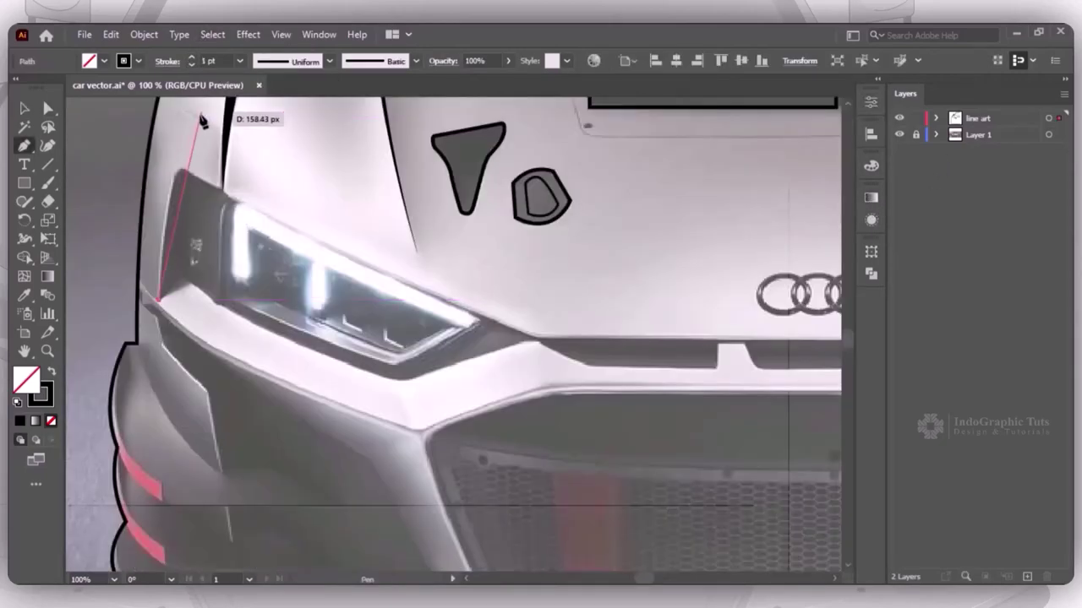
left_click(186, 173)
left_click_drag(541, 336, 709, 384)
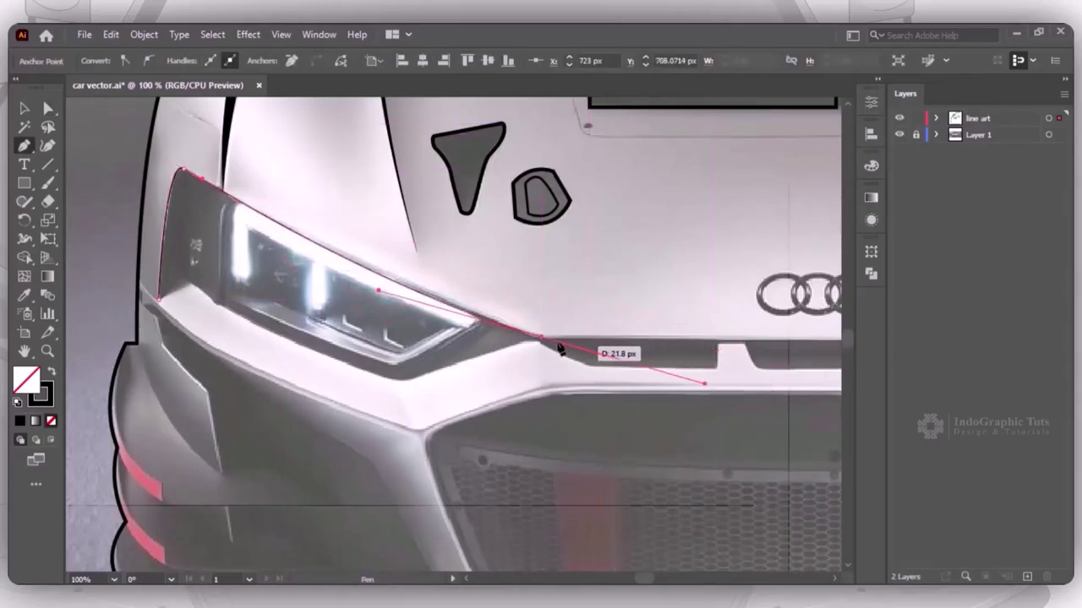
left_click(540, 336)
left_click(642, 314)
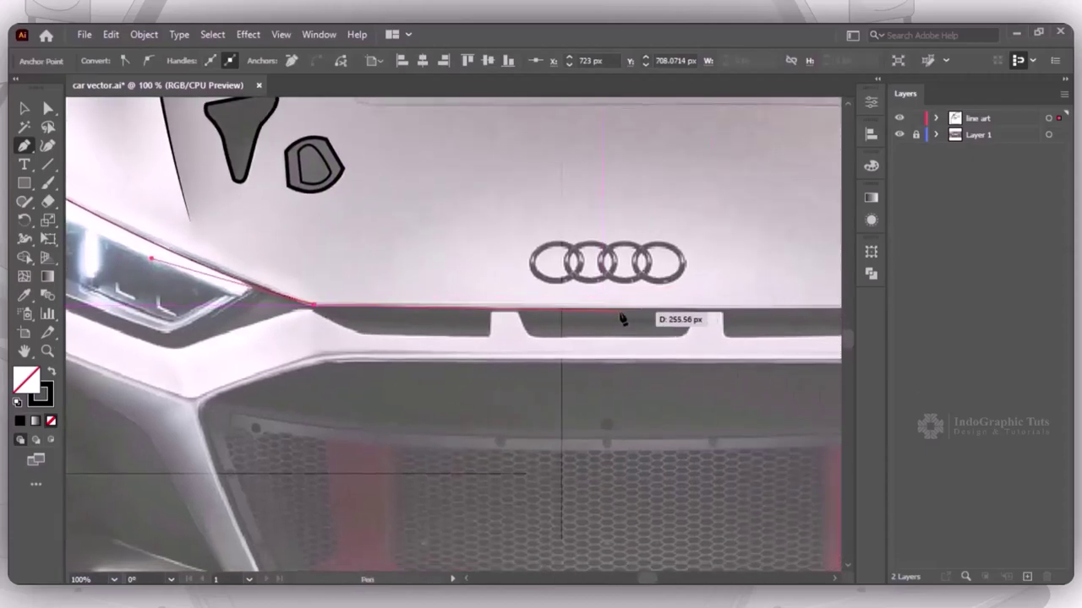
left_click_drag(258, 283, 225, 288)
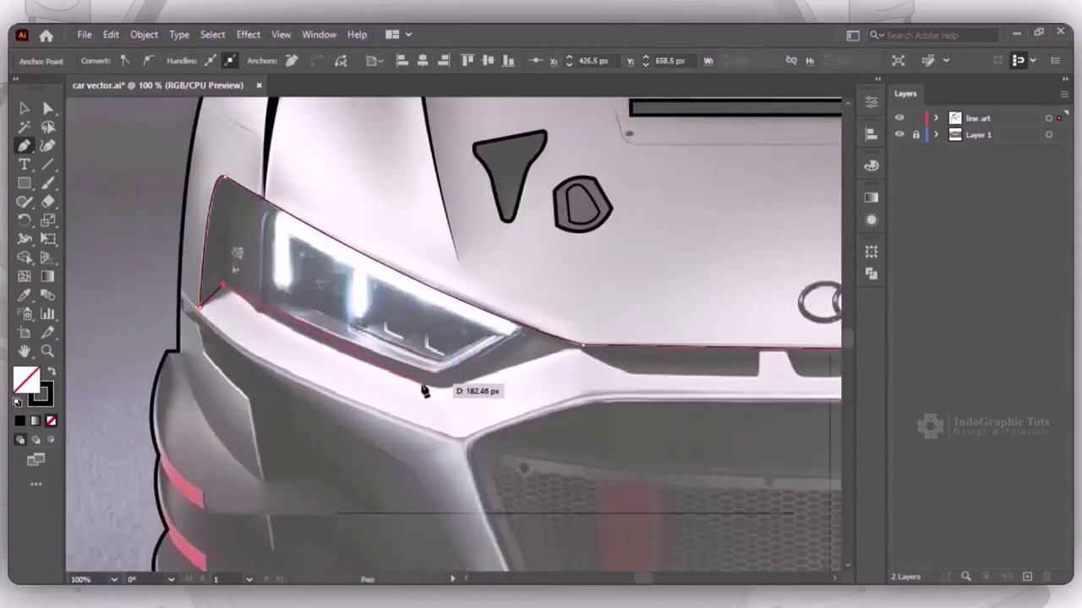
left_click_drag(420, 385, 499, 403)
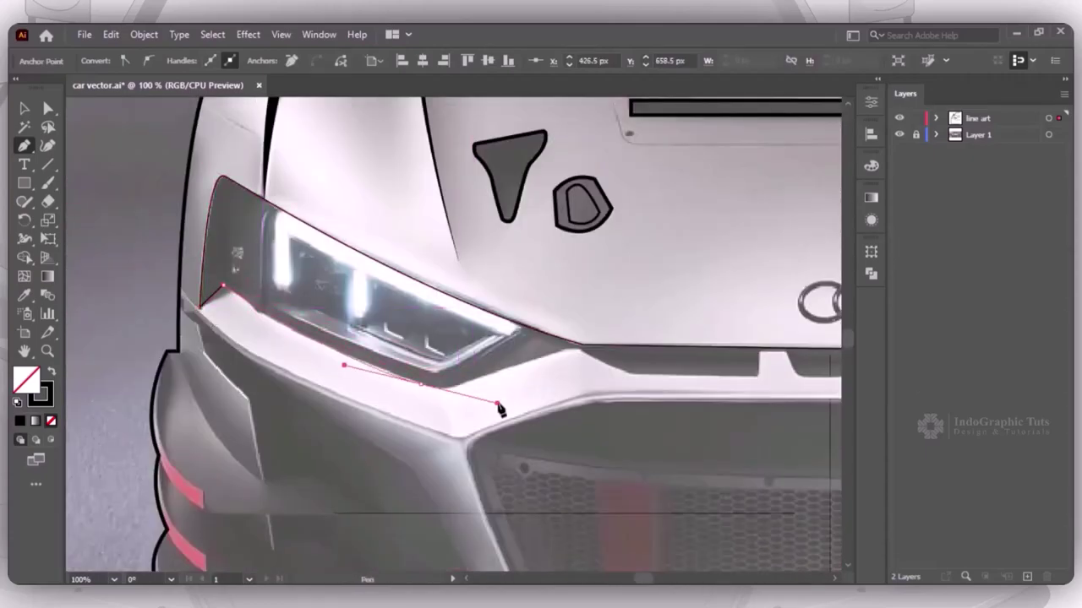
Trace the trim strip below the headlight, placing the notch corners zoomed in
left_click(444, 391)
left_click(583, 349)
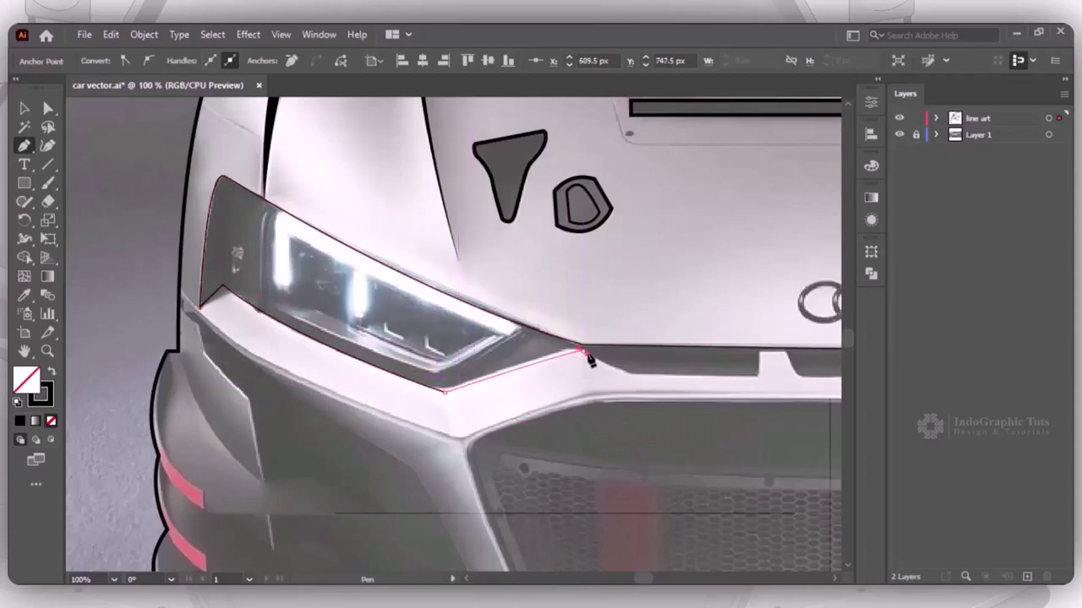
left_click(640, 380)
key("ctrl+plus")
key("ctrl+plus")
key("ctrl+plus")
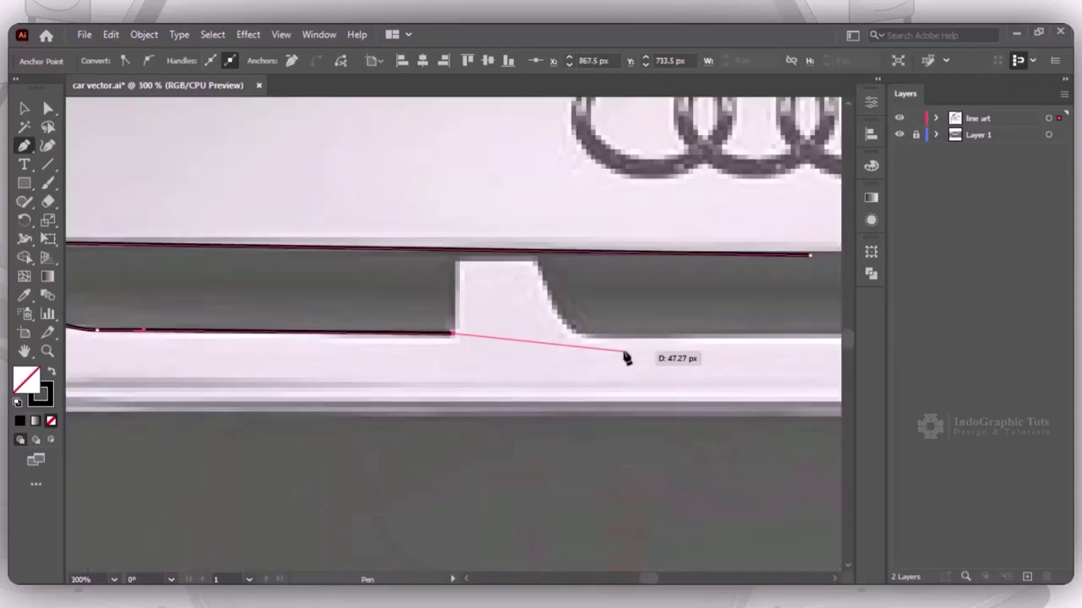
left_click(453, 332)
left_click(457, 260)
left_click(535, 260)
left_click_drag(591, 336, 621, 340)
scroll(708, 336, "right", 3)
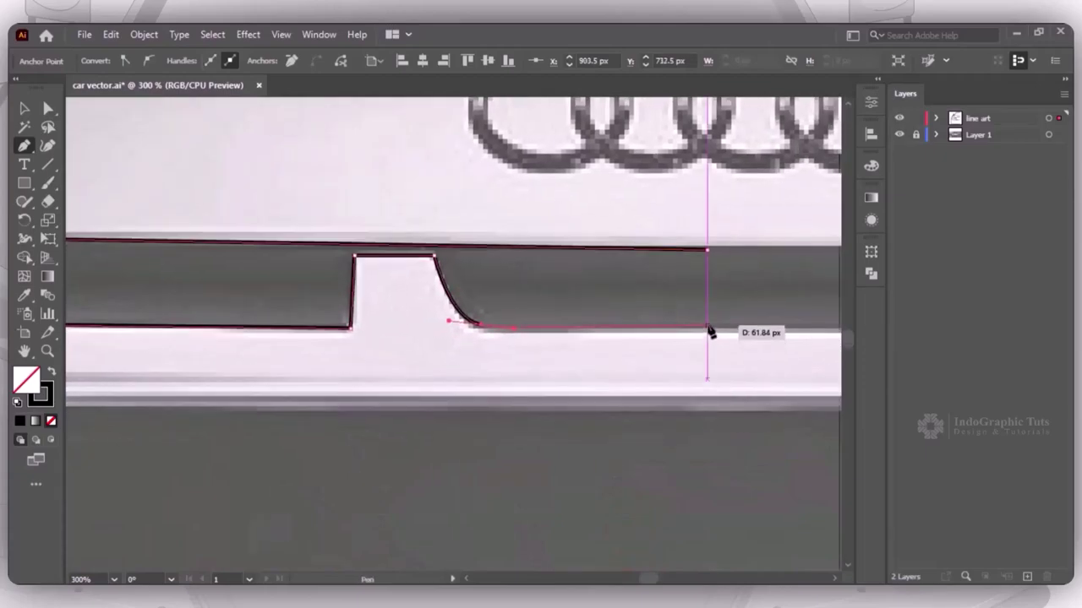
left_click(708, 331)
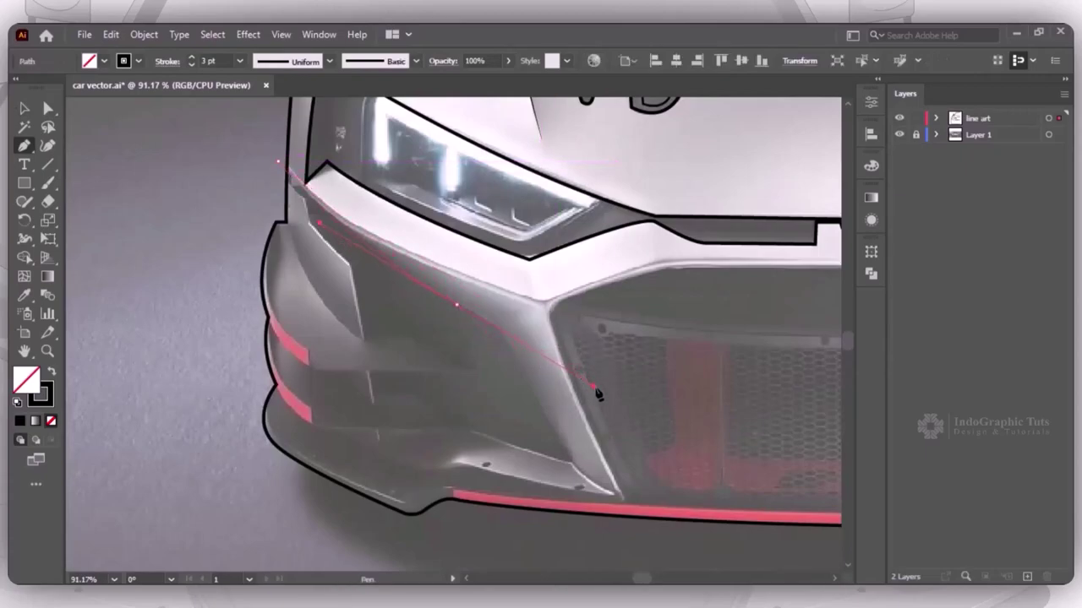
Trace the intake's upper edge, grille side, rounded lower corner and bottom edge as one closed shape
left_click_drag(605, 399, 605, 396)
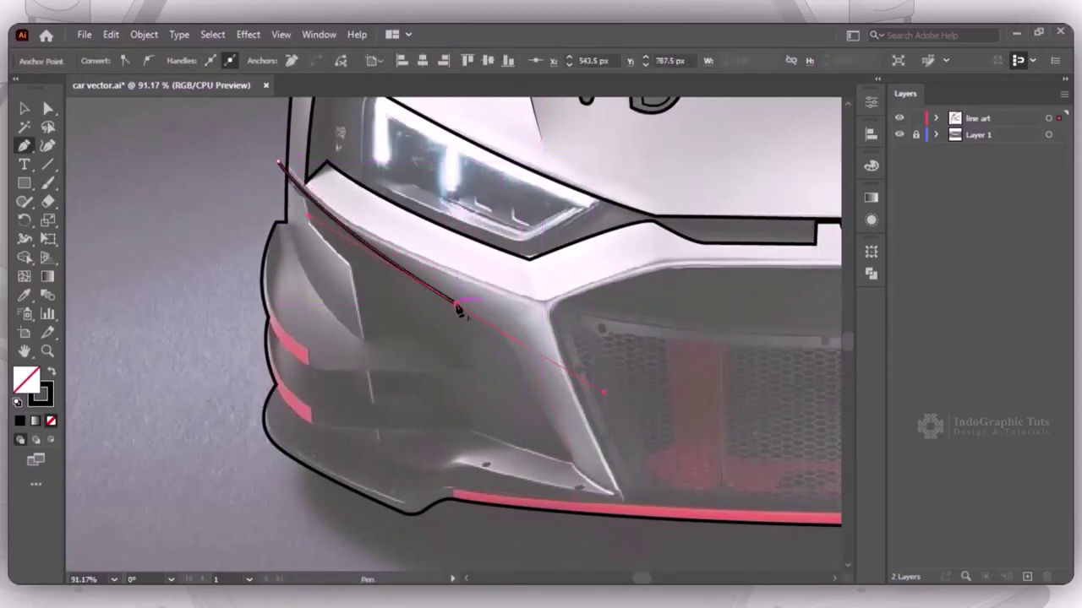
left_click_drag(518, 355, 525, 383)
left_click_drag(573, 464, 582, 487)
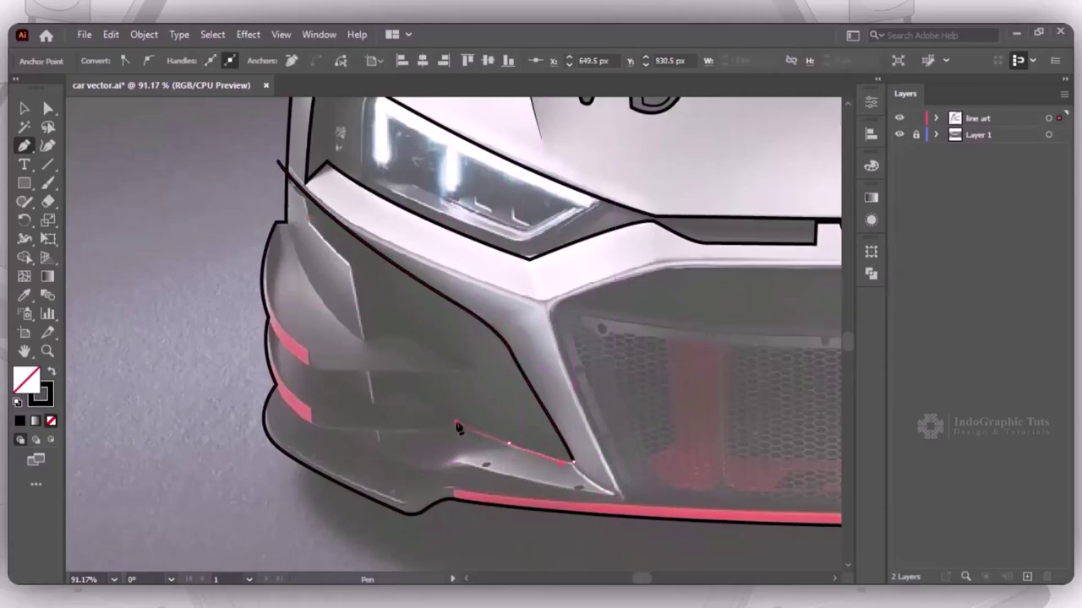
mouse_move(509, 443)
left_mouse_down()
mouse_move(462, 448)
mouse_move(250, 400)
mouse_move(266, 164)
mouse_move(328, 147)
left_mouse_up()
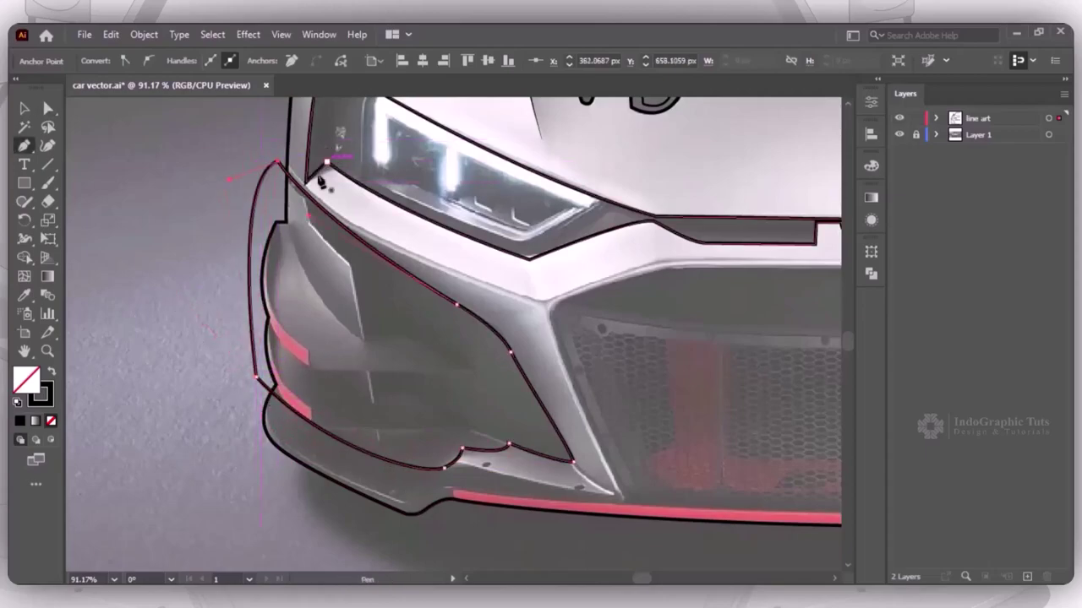
key("v")
key("shift+m")
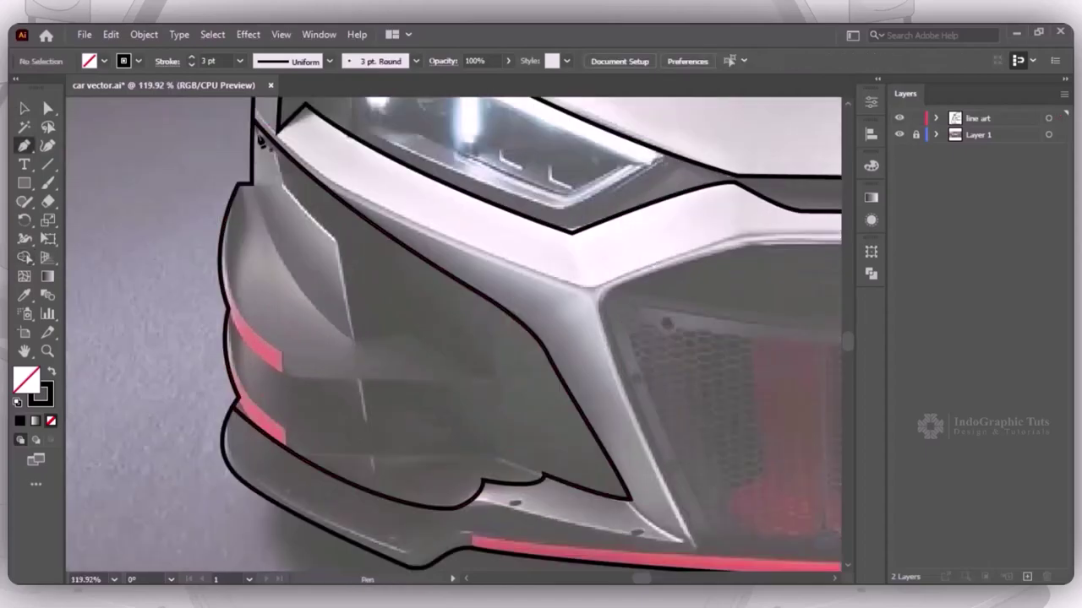
Trace the curved panel outline inside the intake with the Pen tool
left_click_drag(257, 135, 290, 200)
left_click_drag(336, 240, 358, 245)
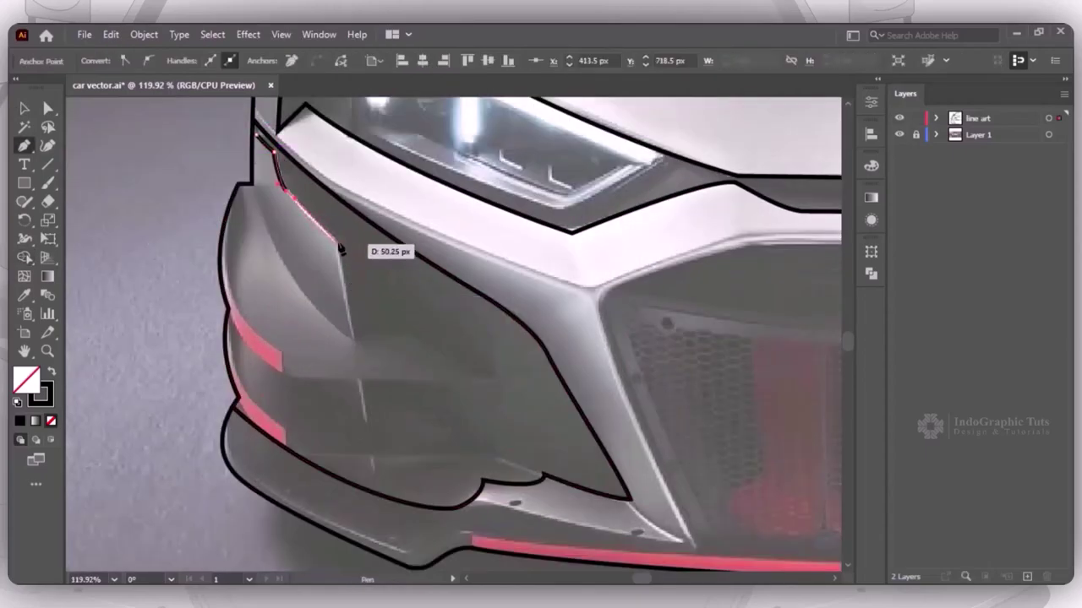
left_click_drag(355, 335, 358, 340)
left_click_drag(365, 393, 372, 382)
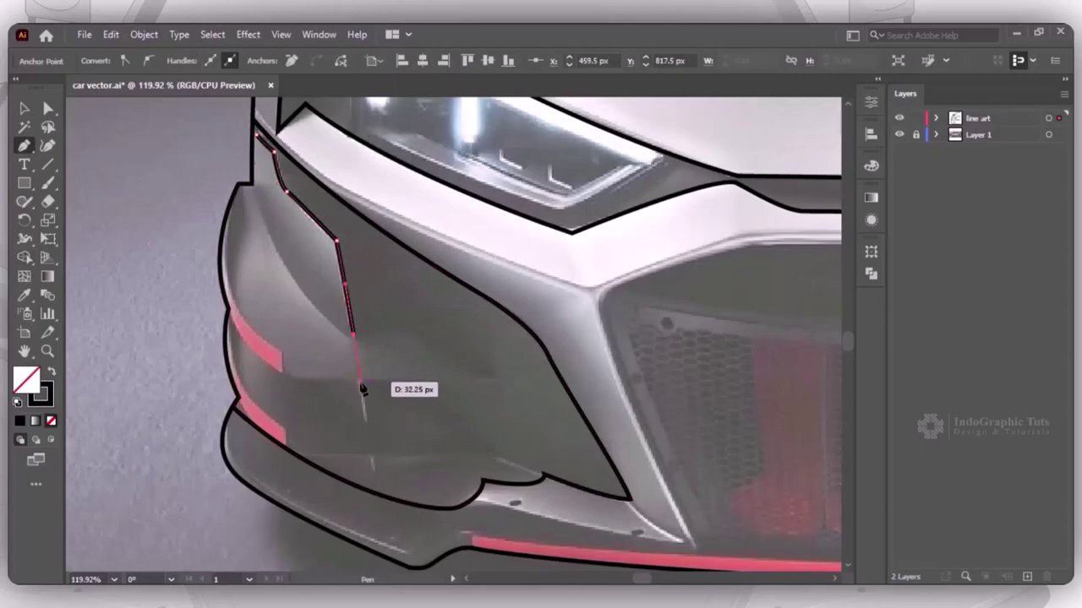
left_click_drag(253, 186, 274, 193)
scroll(235, 107, "up", 5)
scroll(237, 313, "down", 1)
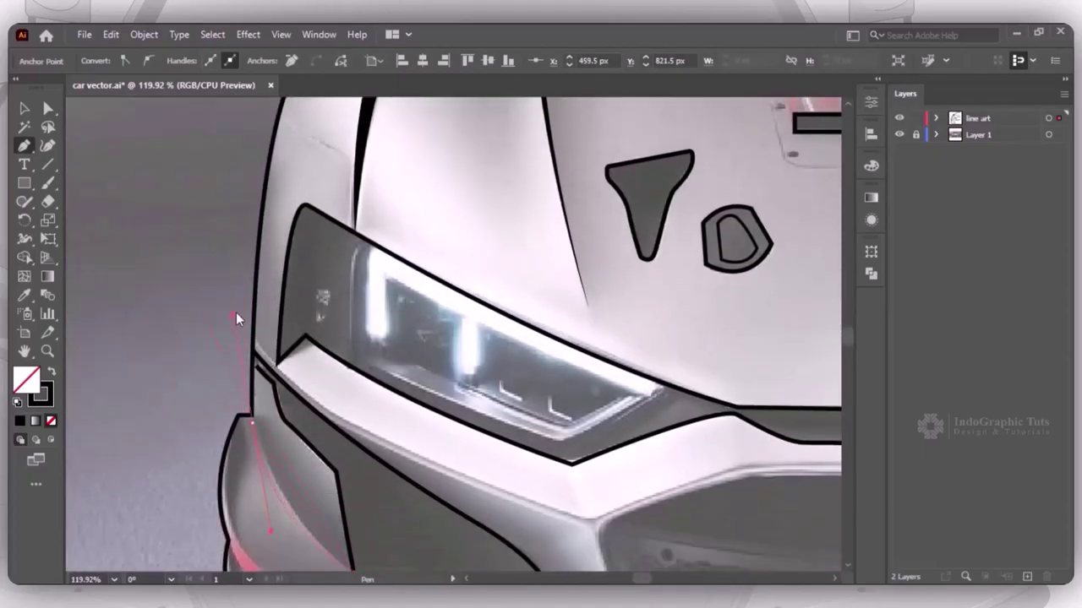
scroll(364, 237, "down", 5)
scroll(363, 237, "down", 2)
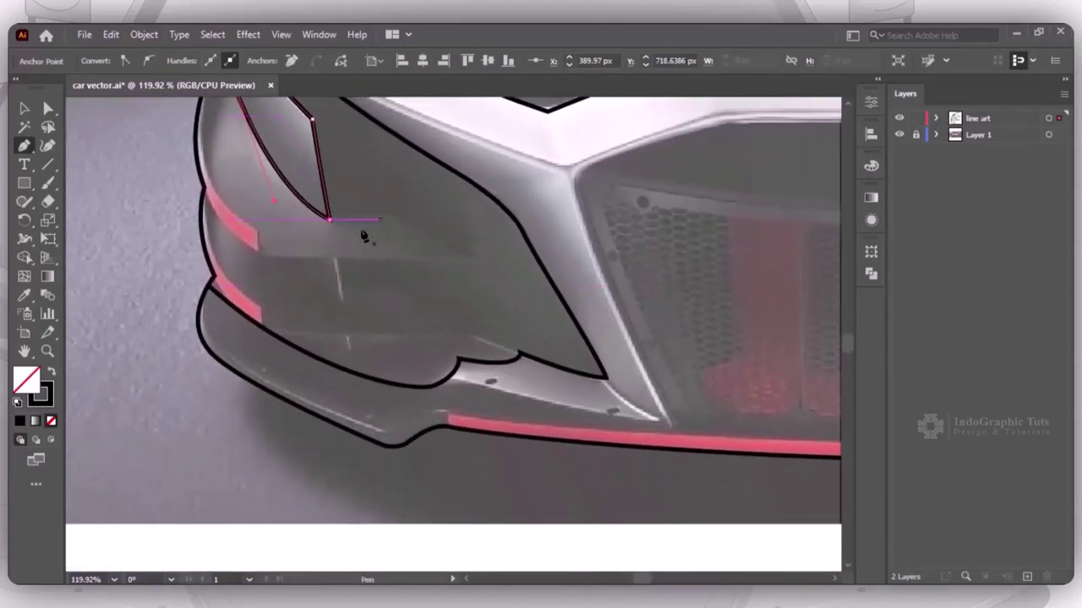
left_click_drag(341, 298, 311, 282)
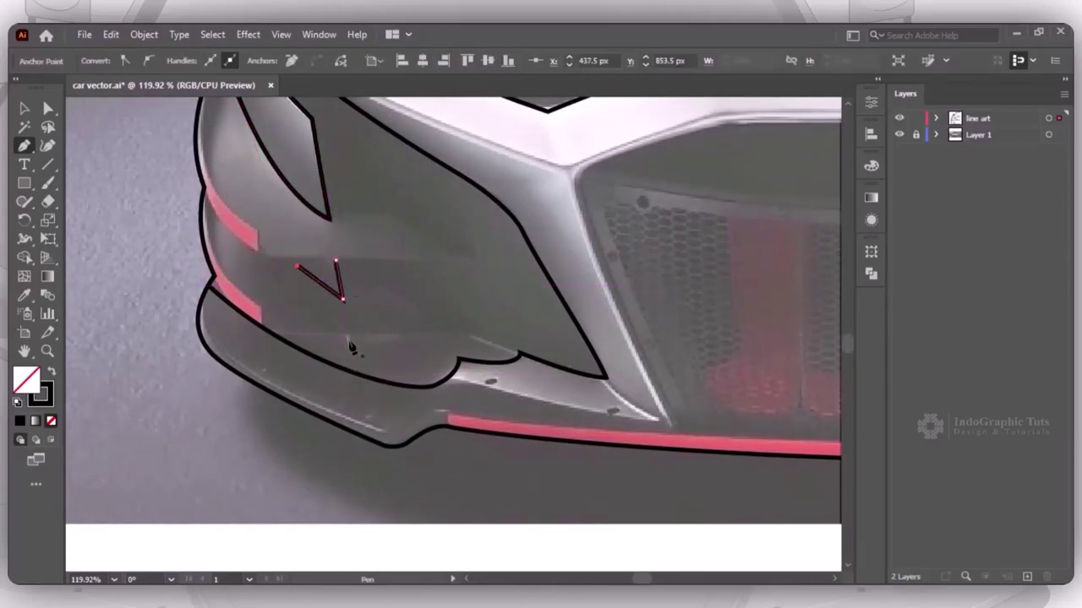
left_click_drag(349, 346, 327, 346)
scroll(325, 350, "up", 2)
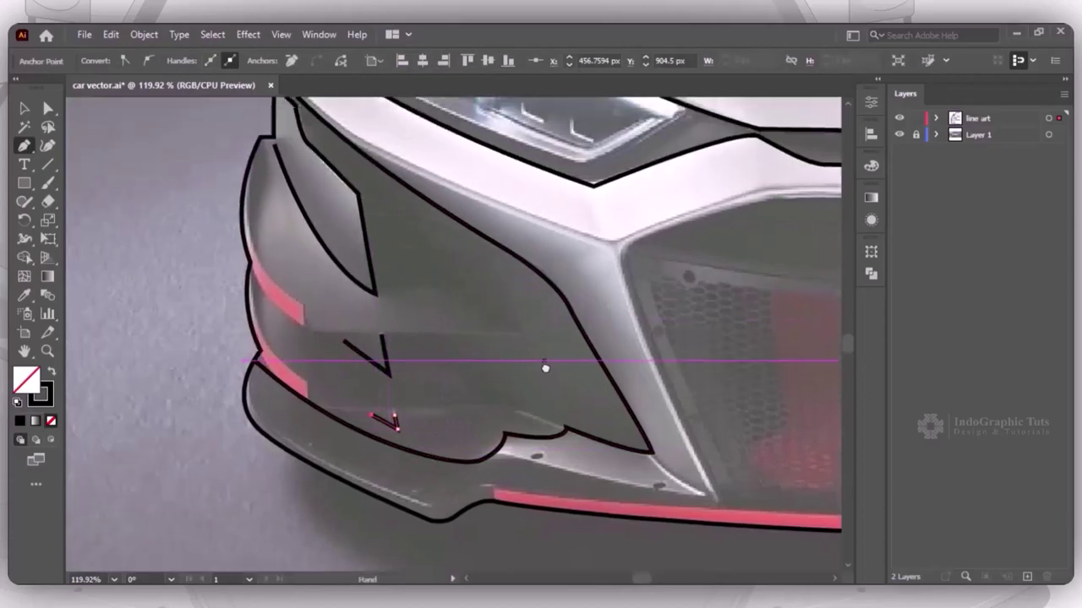
Draw the curved side strip path beside the red side accents
left_click_drag(209, 188, 244, 341)
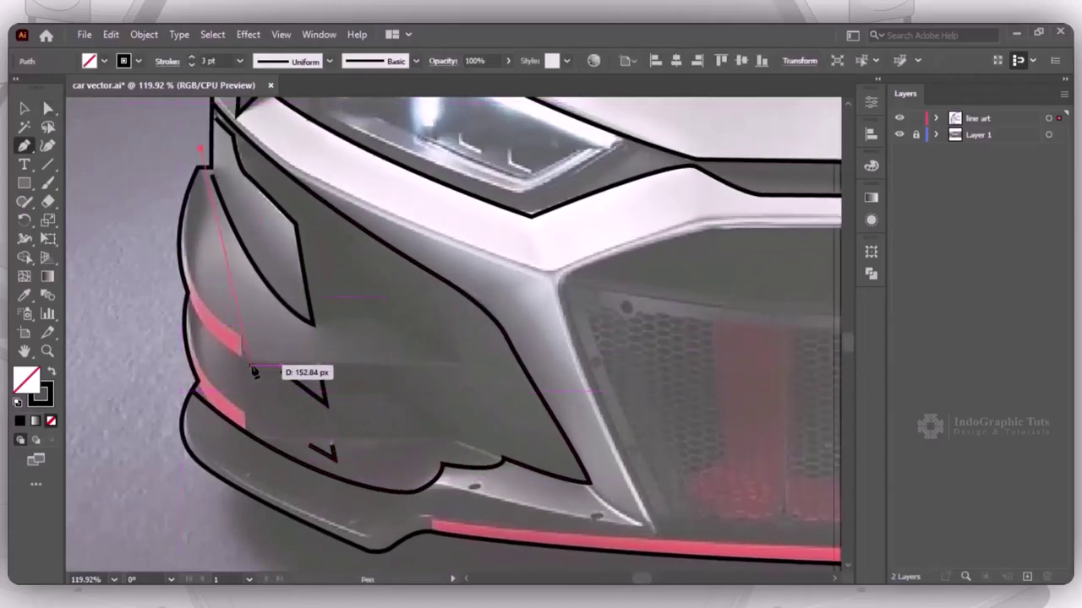
left_click(245, 340)
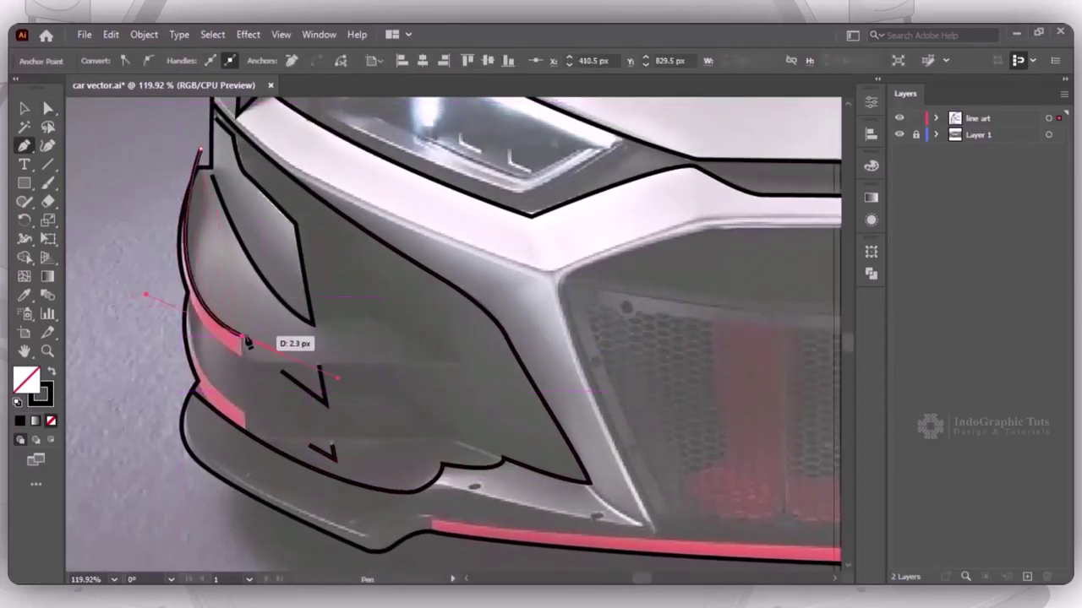
mouse_move(195, 183)
left_mouse_down()
mouse_move(241, 220)
mouse_move(209, 372)
left_mouse_up()
scroll(240, 220, "up", 4)
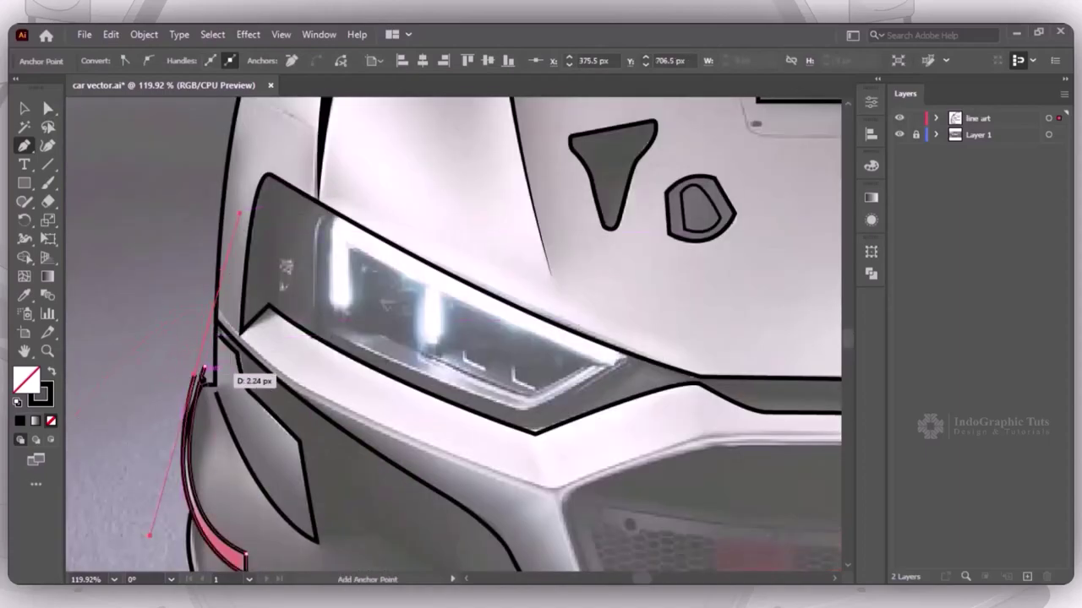
scroll(169, 364, "down", 4)
Merge the side strip shapes with Shape Builder, then select the strips and body outline
key("v")
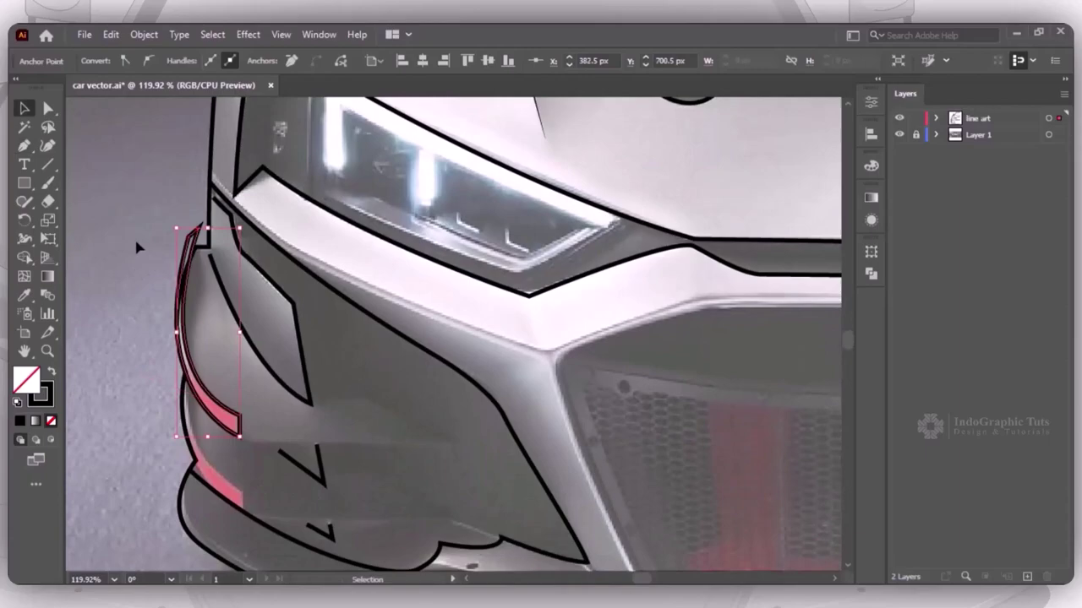
left_click(174, 385)
key("shift+m")
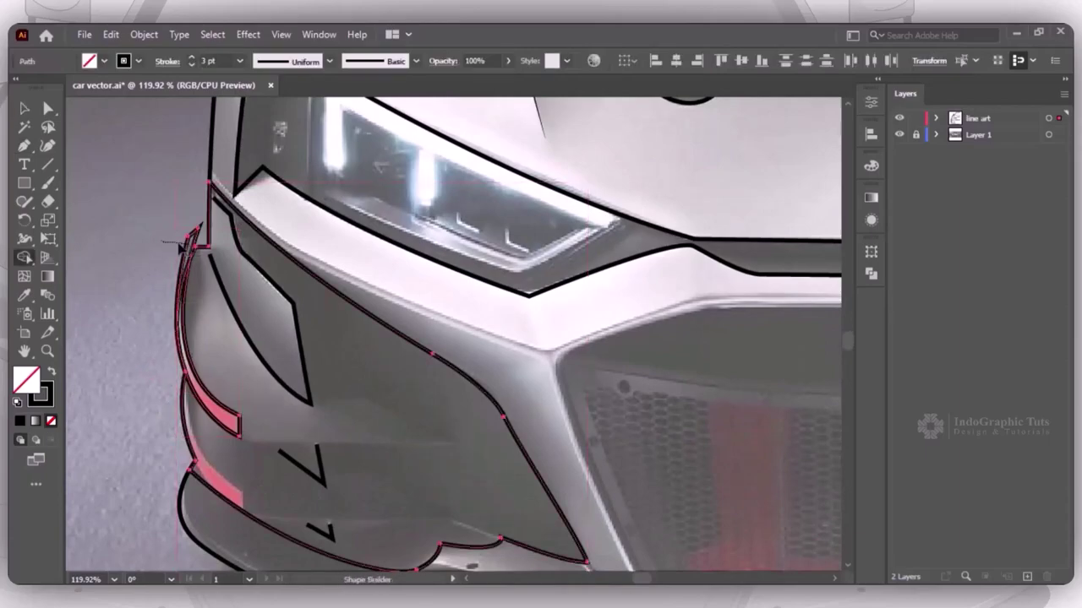
key("v")
left_click(118, 260)
left_click(229, 419)
mouse_move(230, 419)
left_mouse_down()
mouse_move(327, 292)
mouse_move(381, 379)
left_mouse_up()
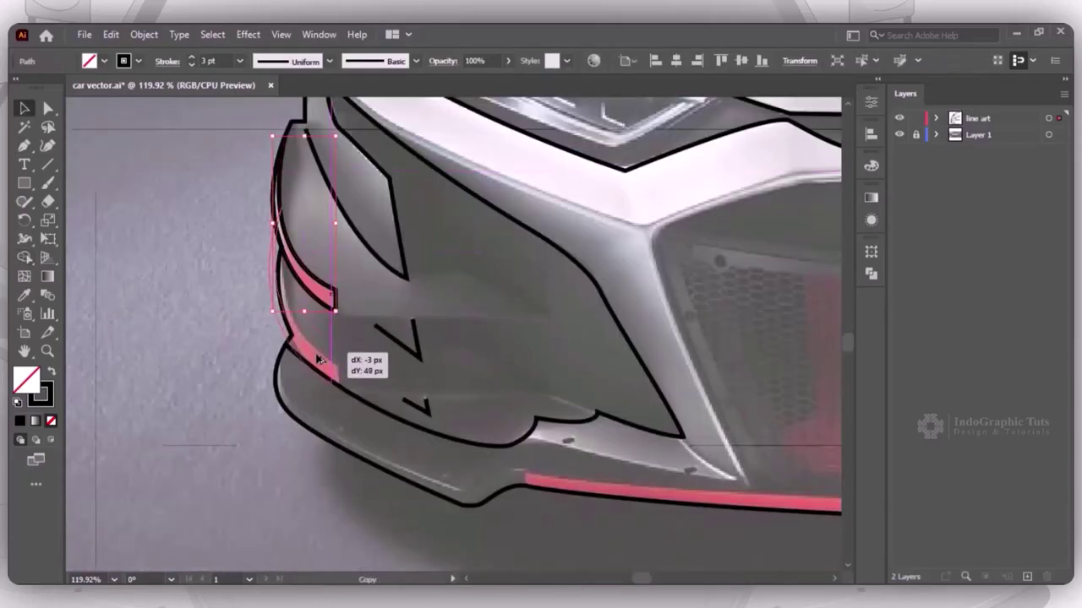
left_click(210, 323)
left_click(301, 372)
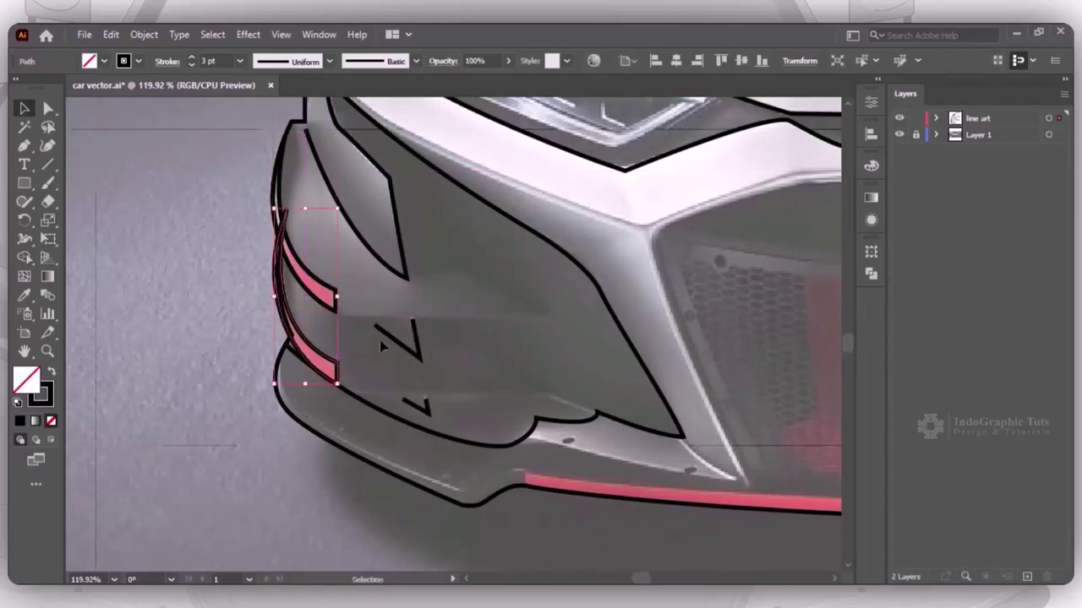
left_click(528, 228, "shift")
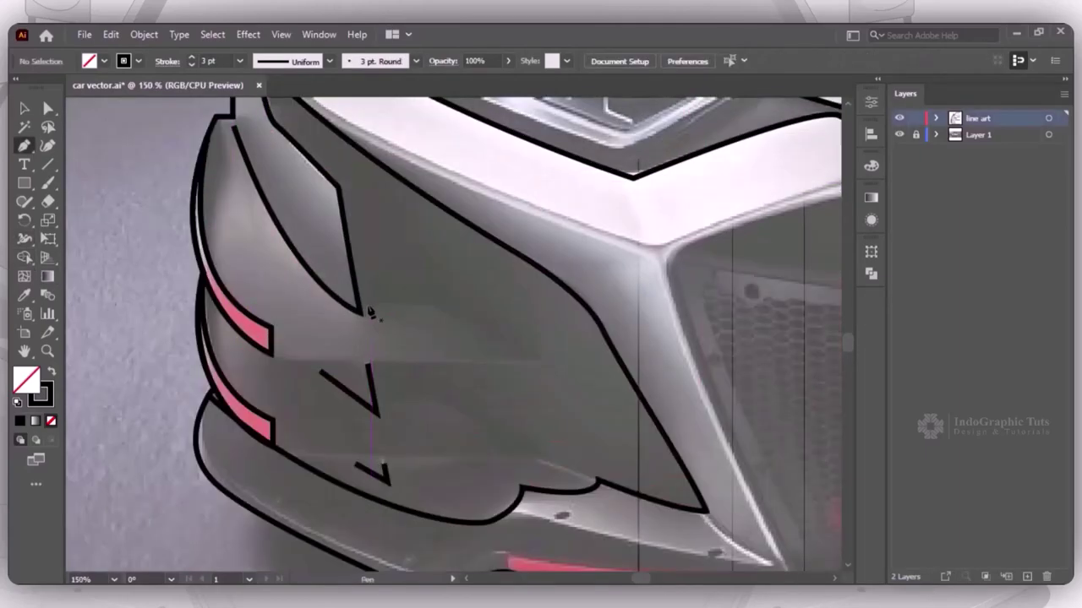
Draw two angular black lines across the lower bumper
left_click(365, 306)
left_click(437, 306)
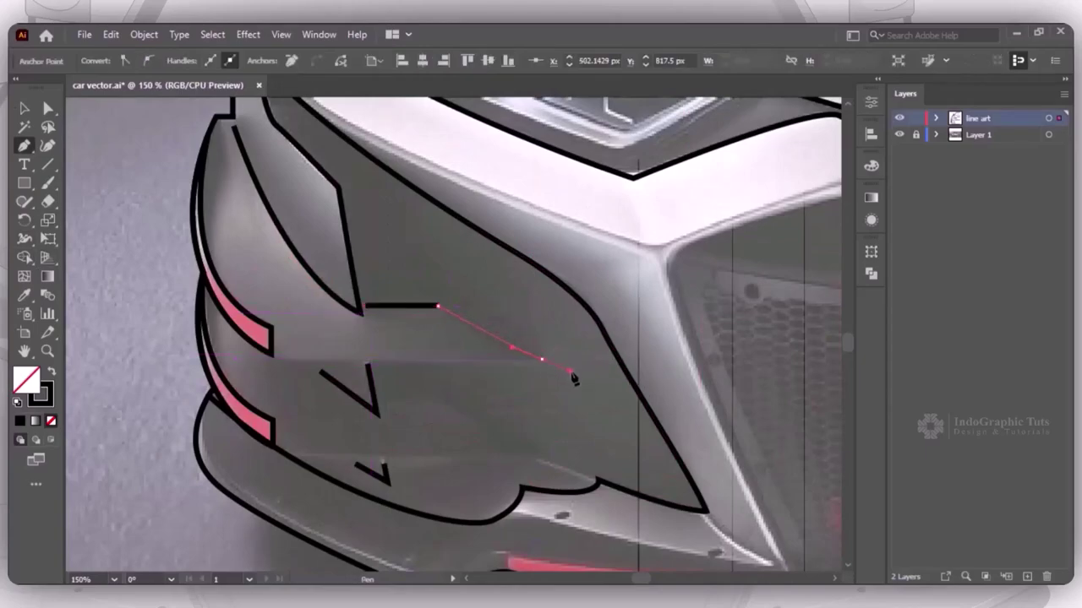
left_click(542, 359)
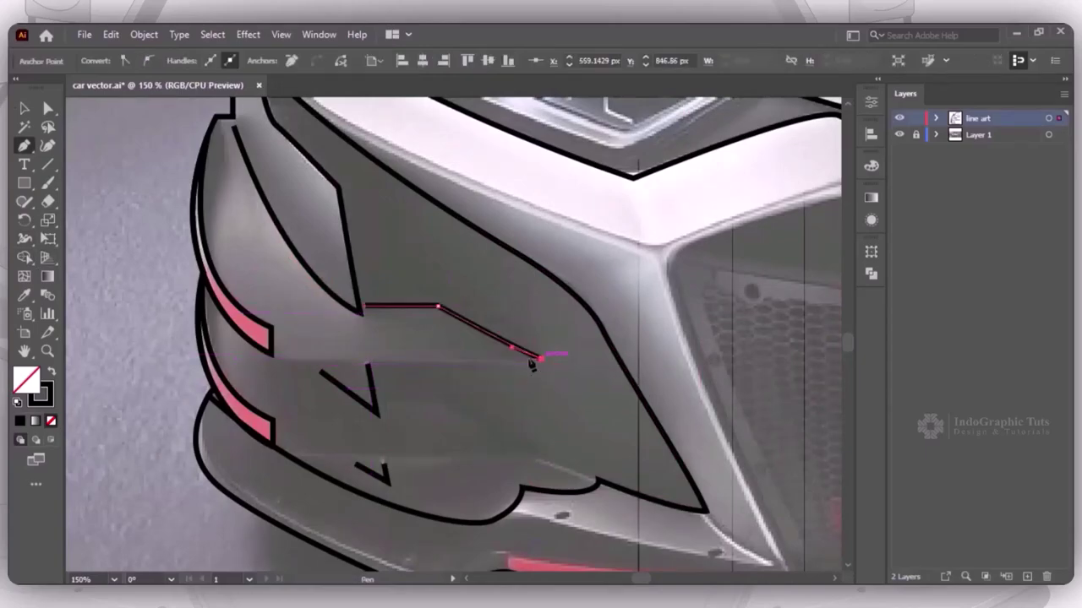
left_click(281, 358)
key("Return")
left_click(397, 400)
left_click(448, 400)
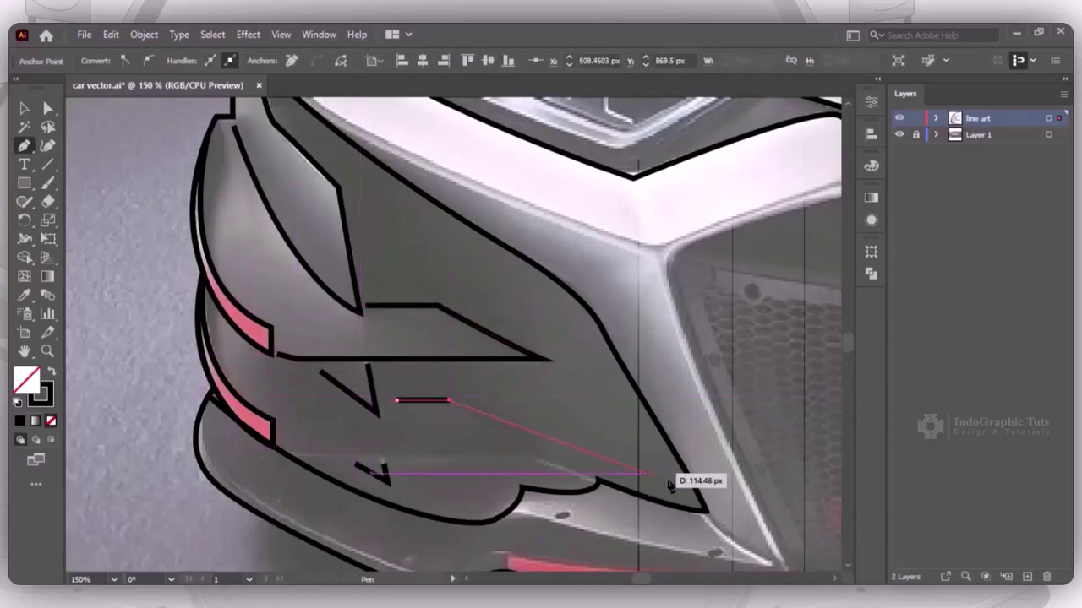
left_click(583, 480)
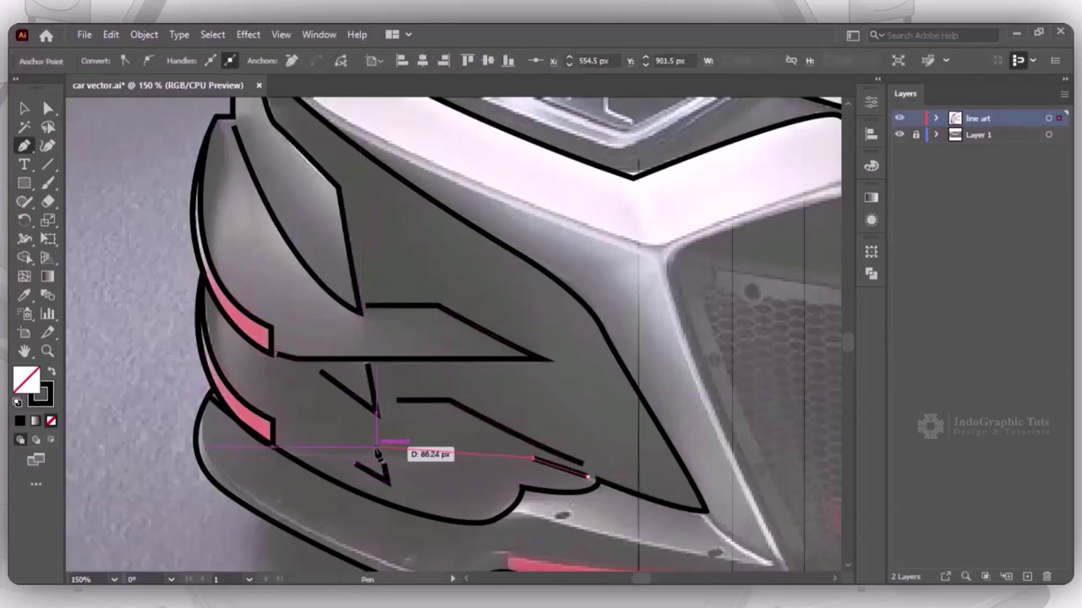
mouse_move(296, 454)
left_mouse_down()
mouse_move(252, 452)
mouse_move(289, 454)
left_mouse_up()
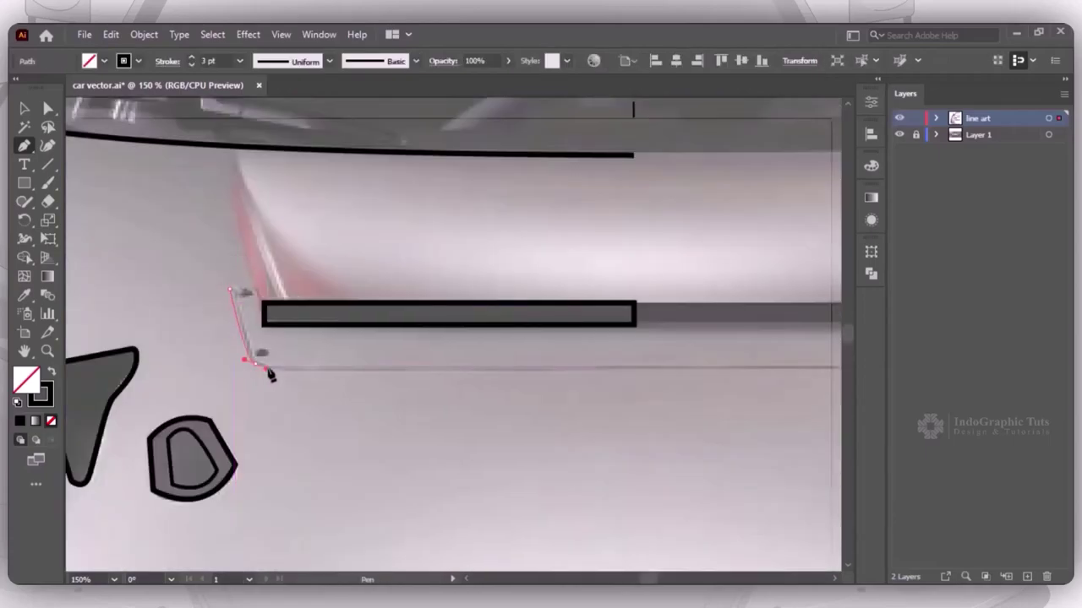
Draw the L-shaped line beneath the rectangle and two small ovals at its end
left_click(321, 371)
left_click(635, 368)
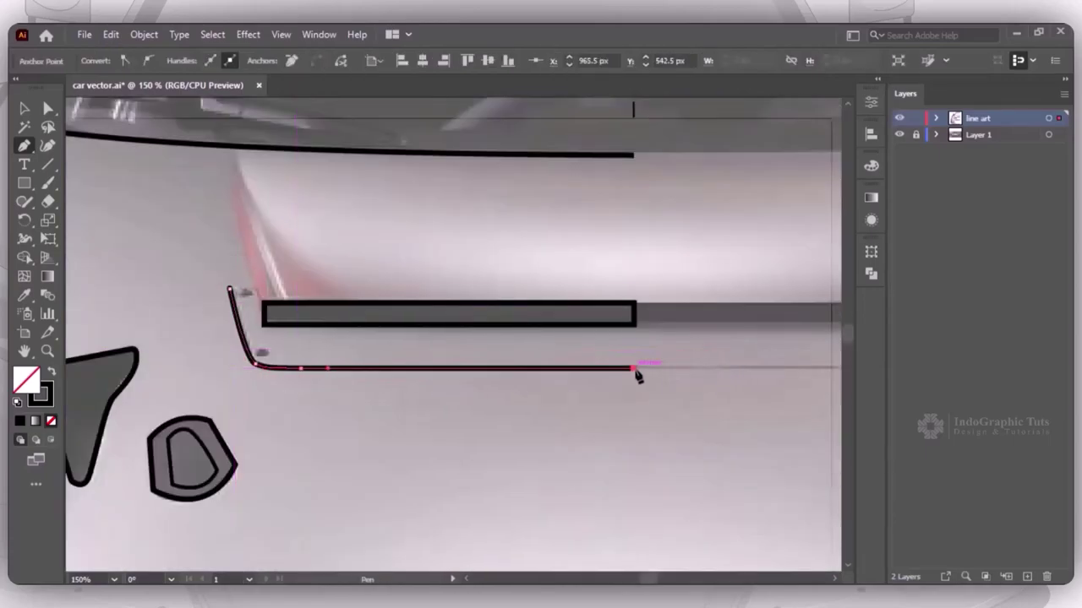
key("l")
key("v")
left_click_drag(254, 291, 264, 357)
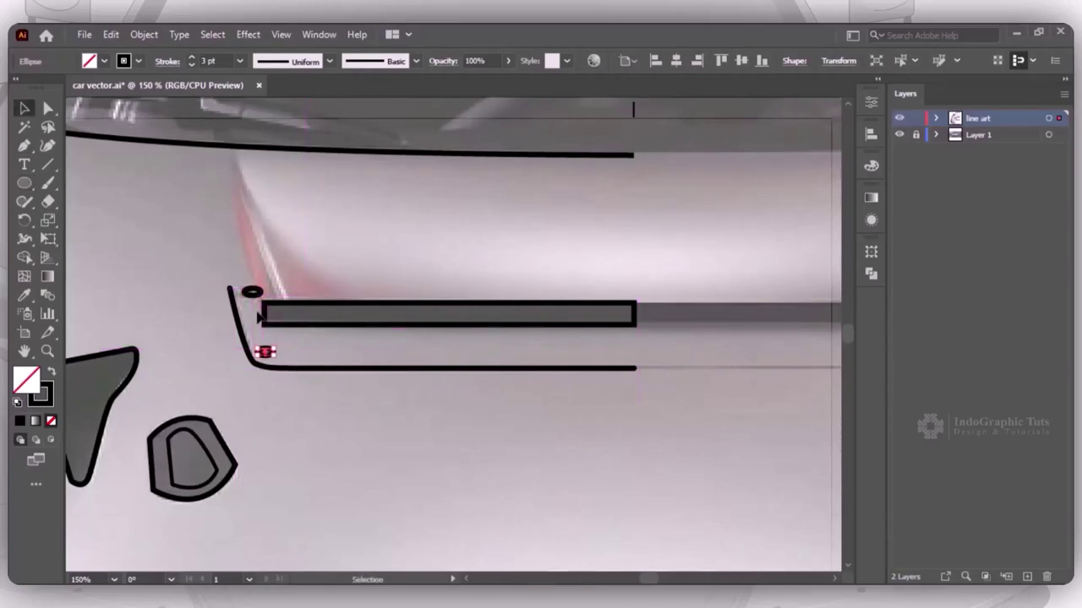
left_click(251, 293)
Draw a short fender line with a tapered width profile and begin the headlight-trim line
key("p")
scroll(333, 270, "up", 3)
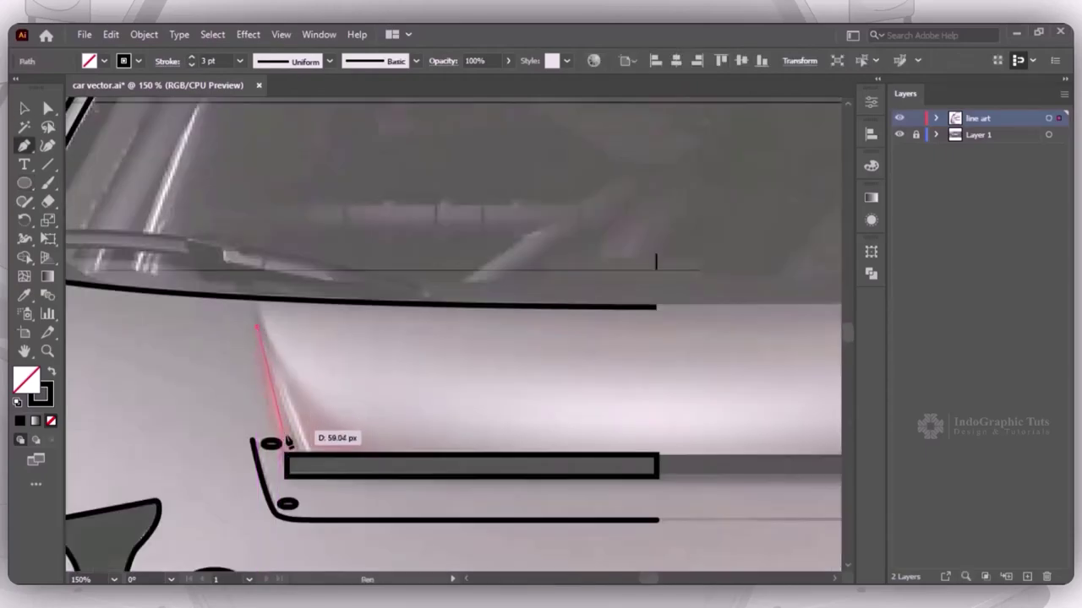
left_click(270, 423)
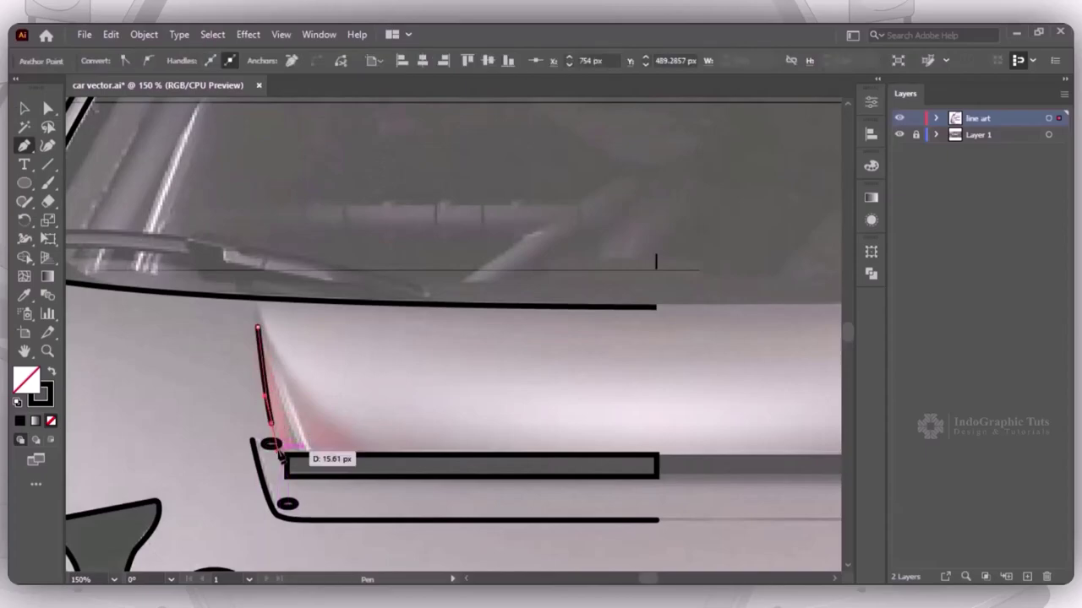
left_click(329, 60)
left_click(292, 116)
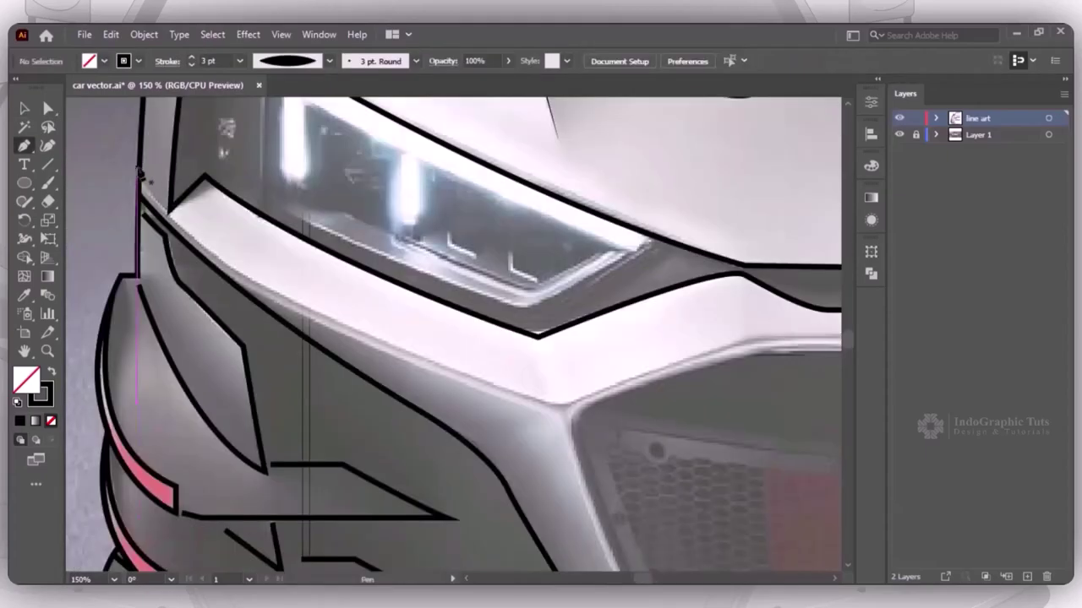
left_click(135, 167)
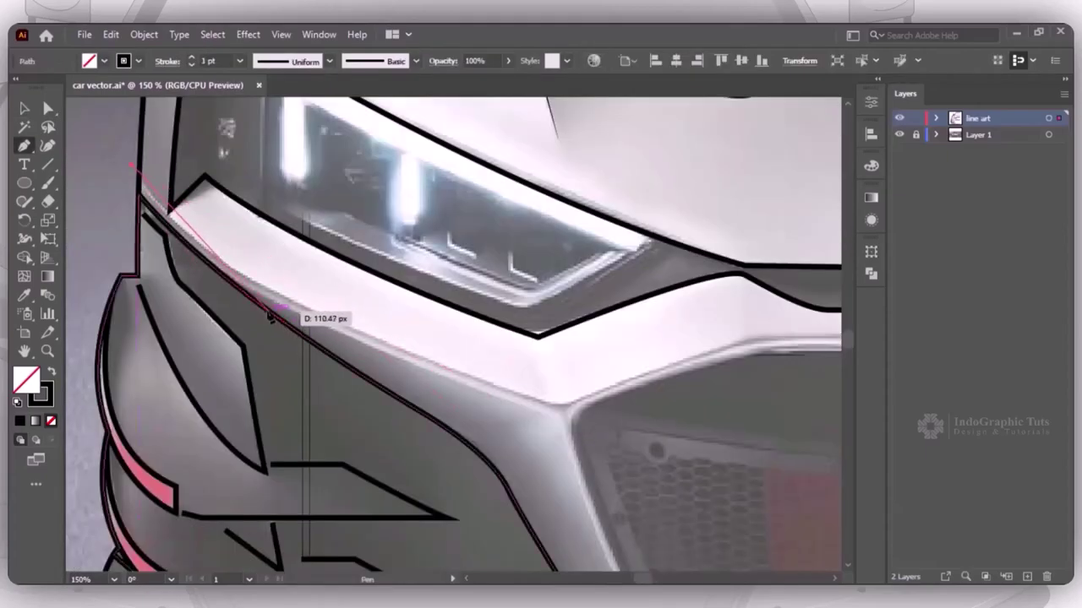
left_click_drag(277, 292, 372, 332)
left_click(509, 399)
Undo stray anchors and finish the curved line along the bumper edge
key("ctrl+z")
key("ctrl+z")
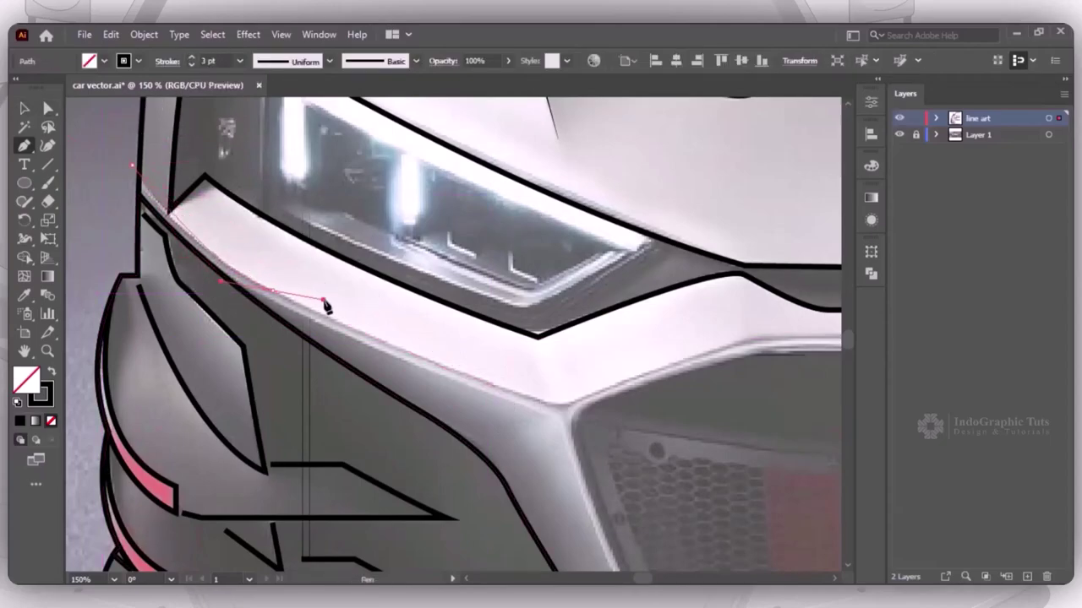
mouse_move(568, 414)
left_mouse_down()
mouse_move(596, 385)
mouse_move(555, 403)
mouse_move(636, 454)
left_mouse_up()
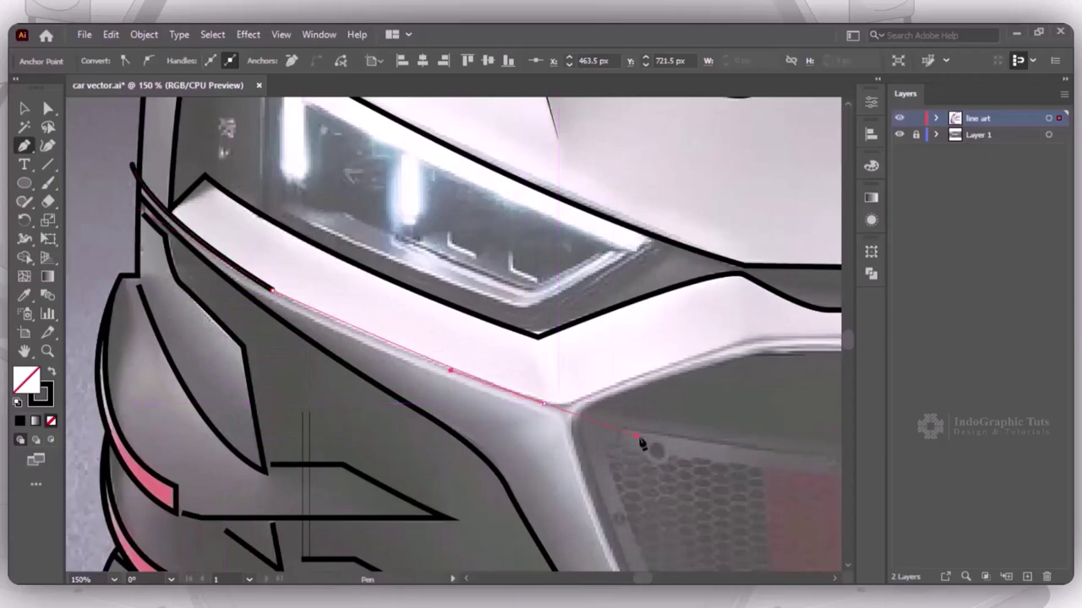
left_click_drag(635, 454, 314, 239)
left_click(705, 265)
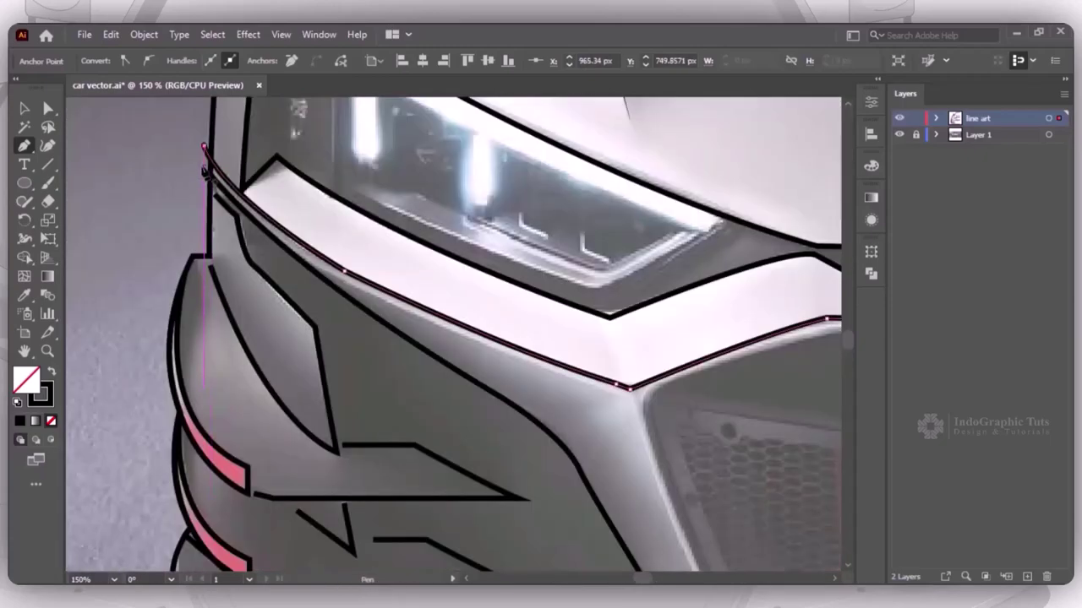
Trace a second line from the bumper edge down the grille corner and along its top
left_click(200, 166)
mouse_move(605, 391)
left_mouse_down()
mouse_move(659, 412)
mouse_move(636, 421)
left_mouse_up()
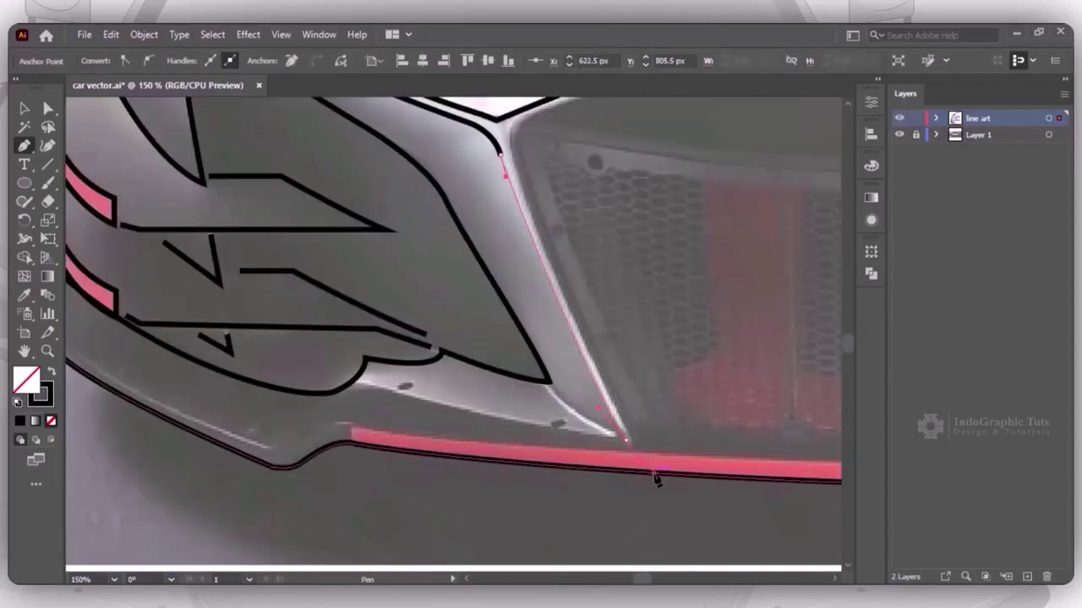
left_click_drag(651, 476, 683, 496)
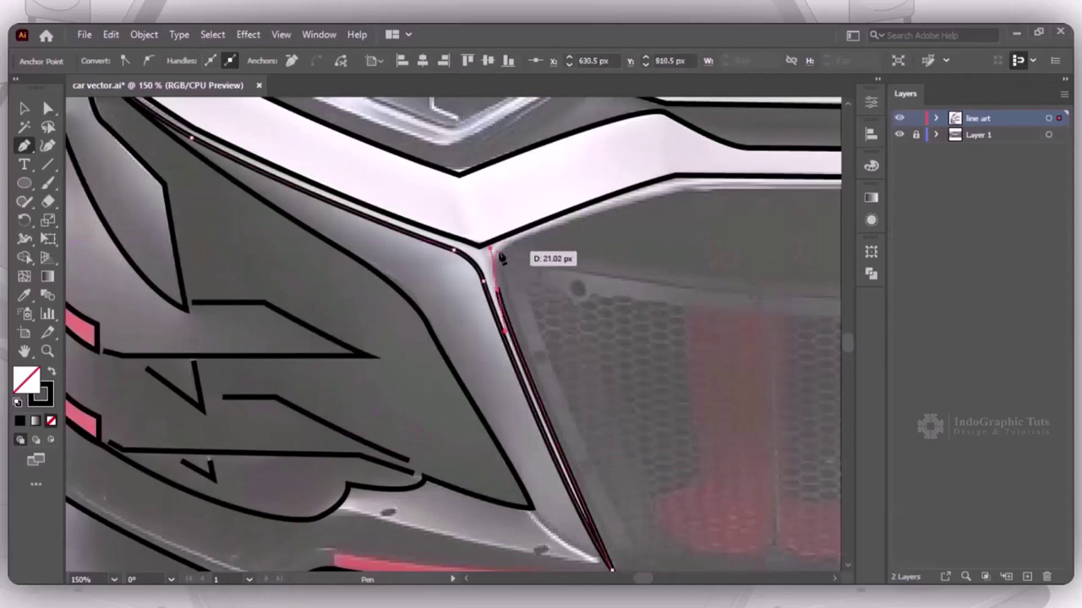
left_click_drag(500, 257, 760, 175)
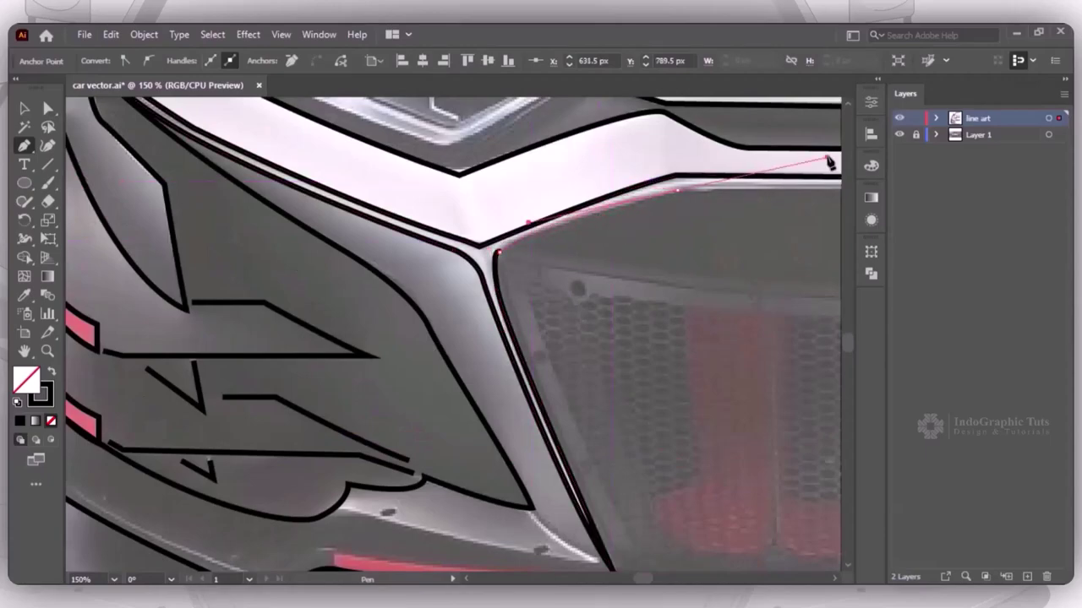
left_click_drag(829, 163, 462, 230)
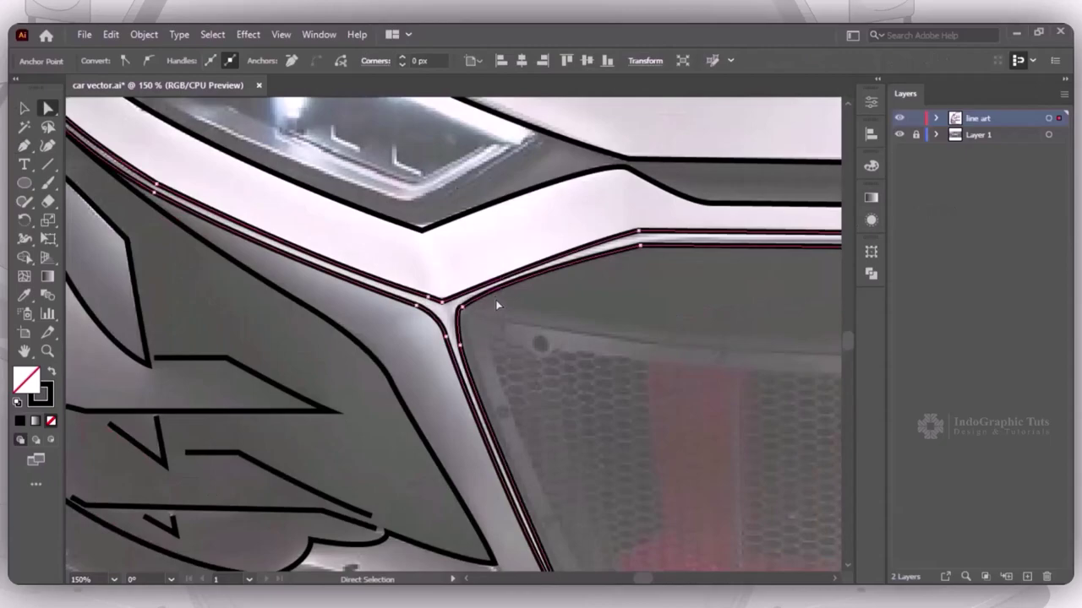
Round the corner anchors of the upper and lower grille-edge lines
left_click(433, 302)
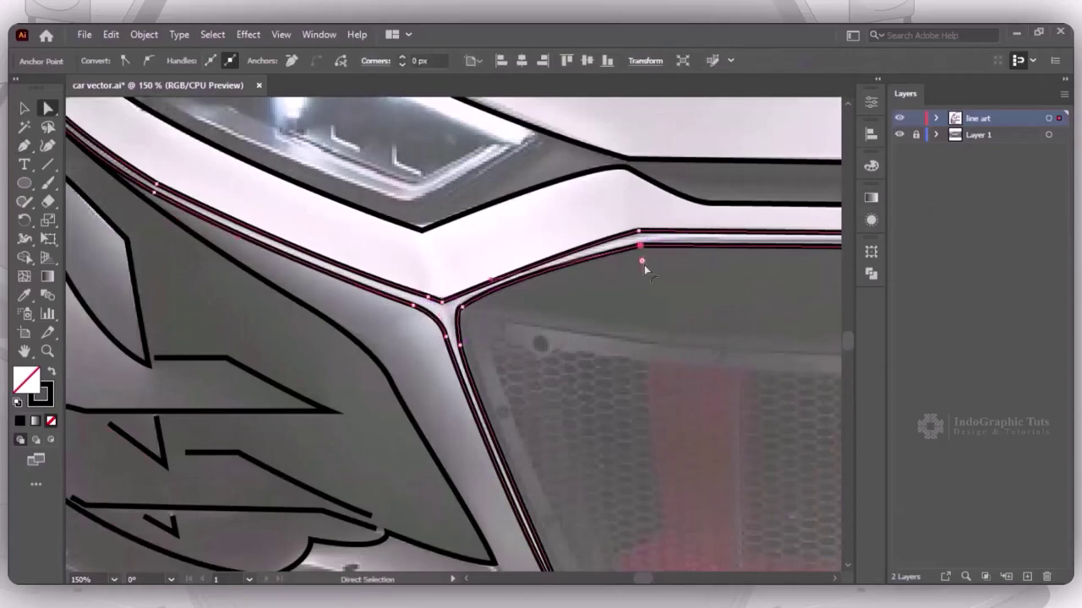
left_click_drag(643, 264, 657, 394)
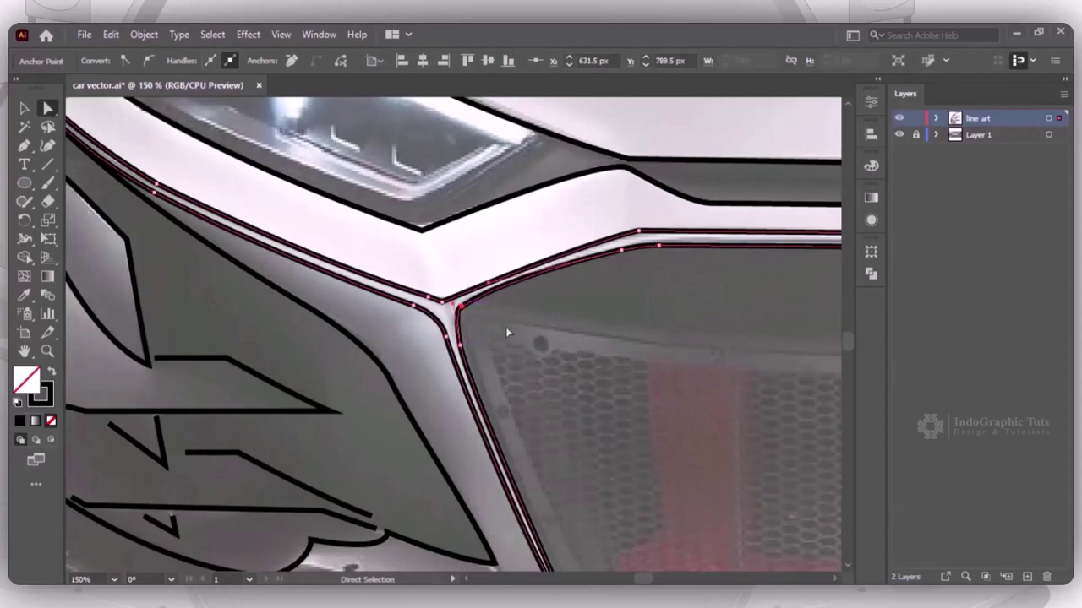
left_click(627, 249)
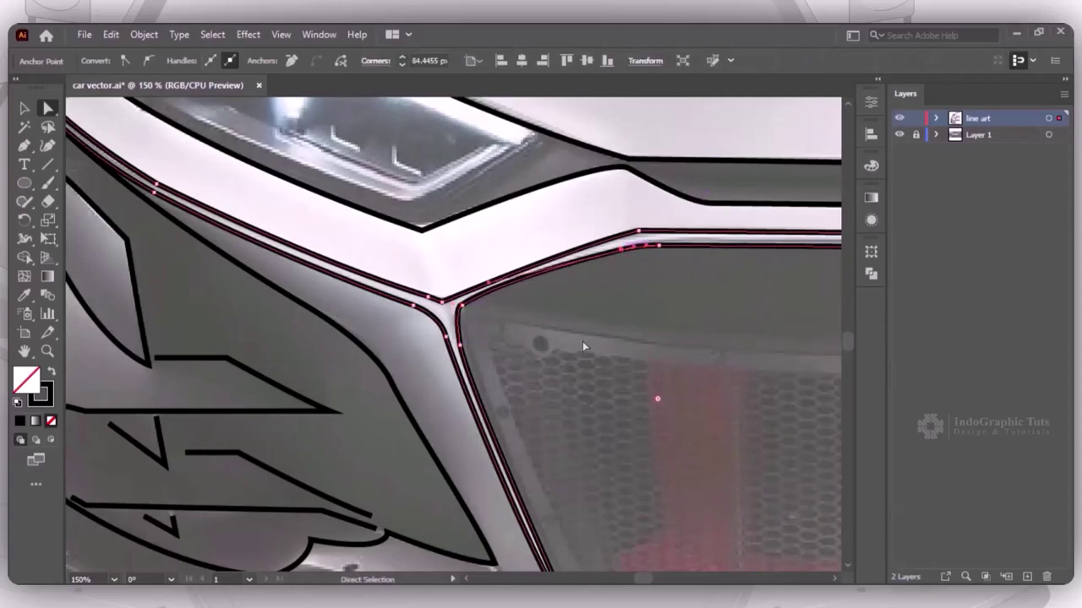
left_click(640, 231)
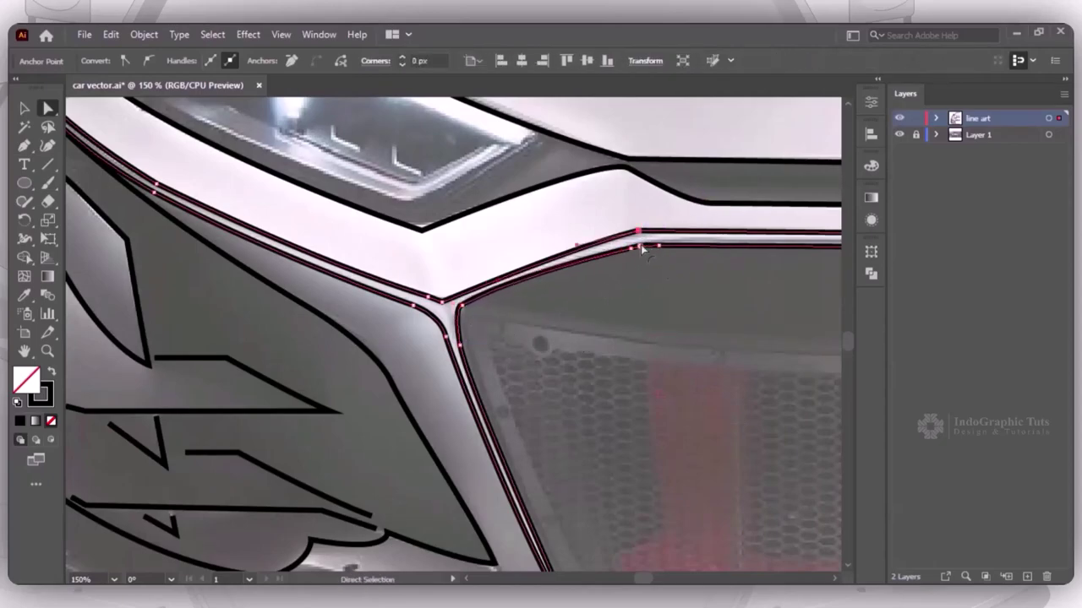
left_click_drag(640, 244, 712, 446)
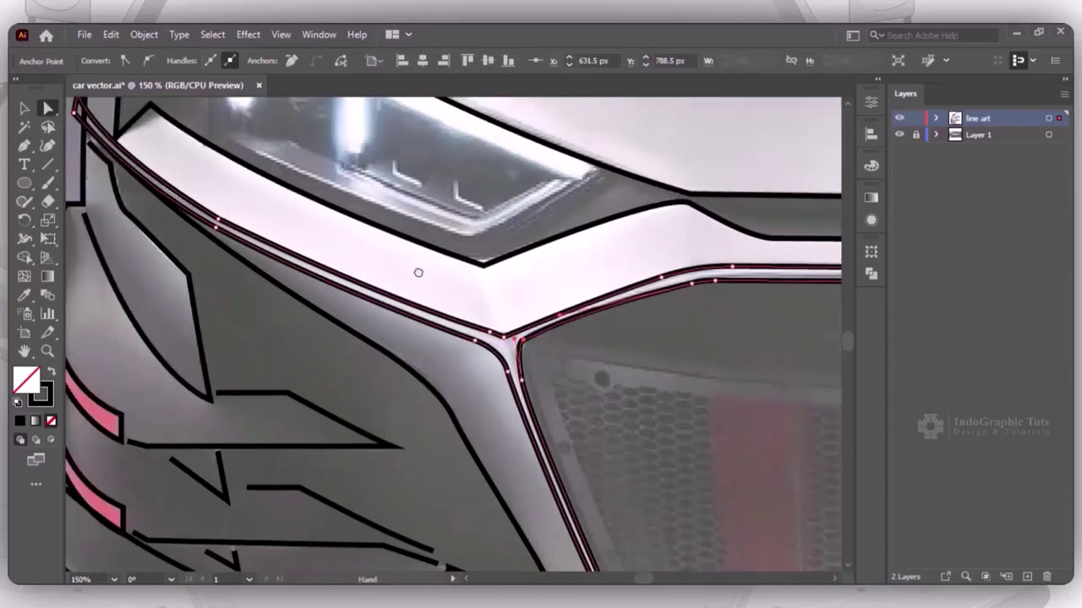
Give the grille outline's 3 pt stroke a Round Join
left_click_drag(479, 311, 612, 316)
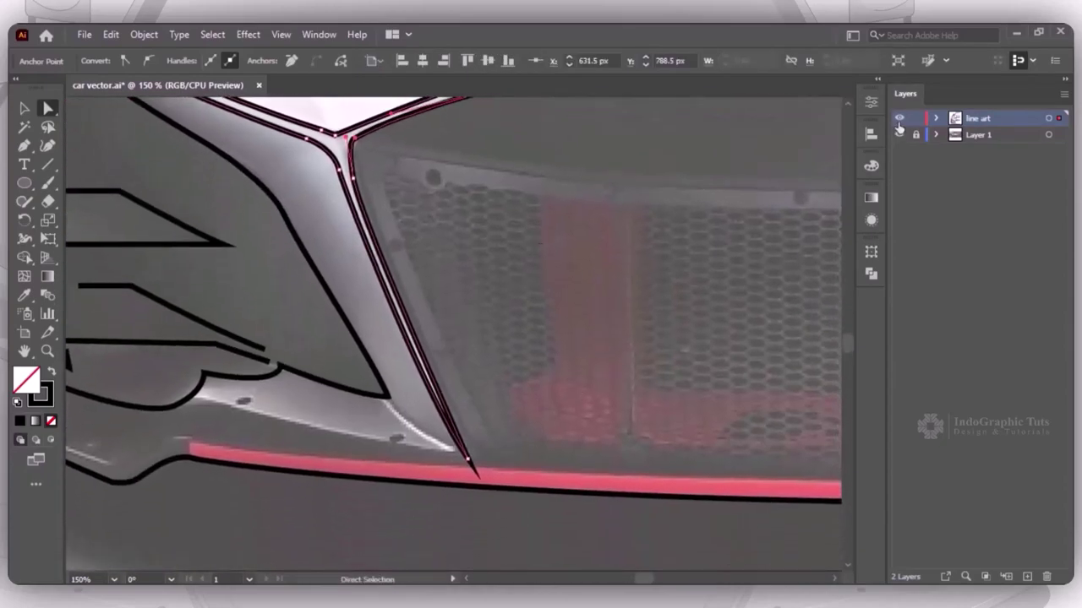
left_click(871, 101)
left_click(701, 286)
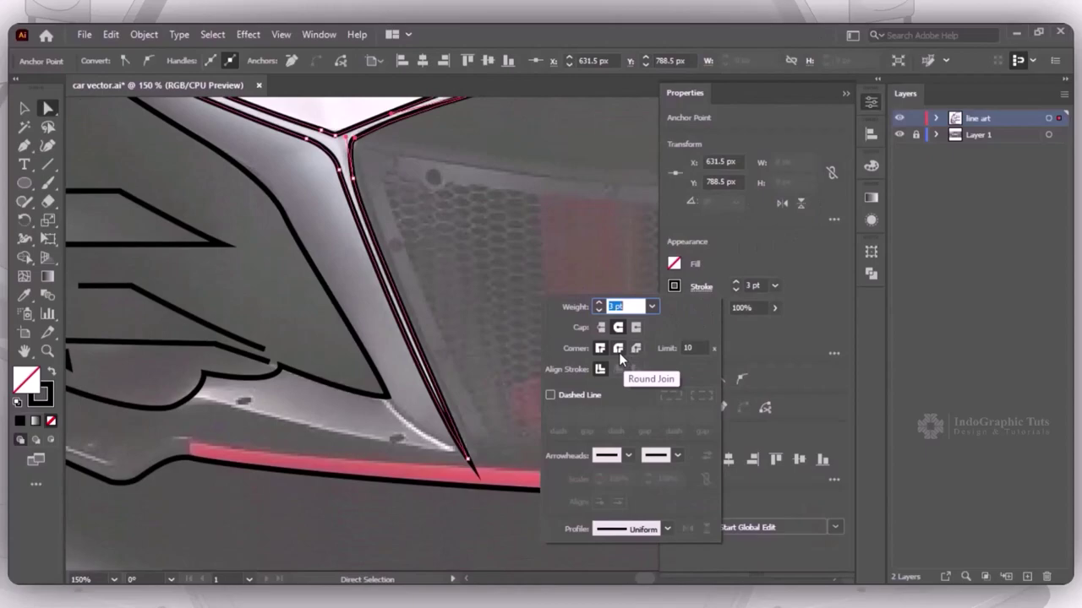
left_click(620, 351)
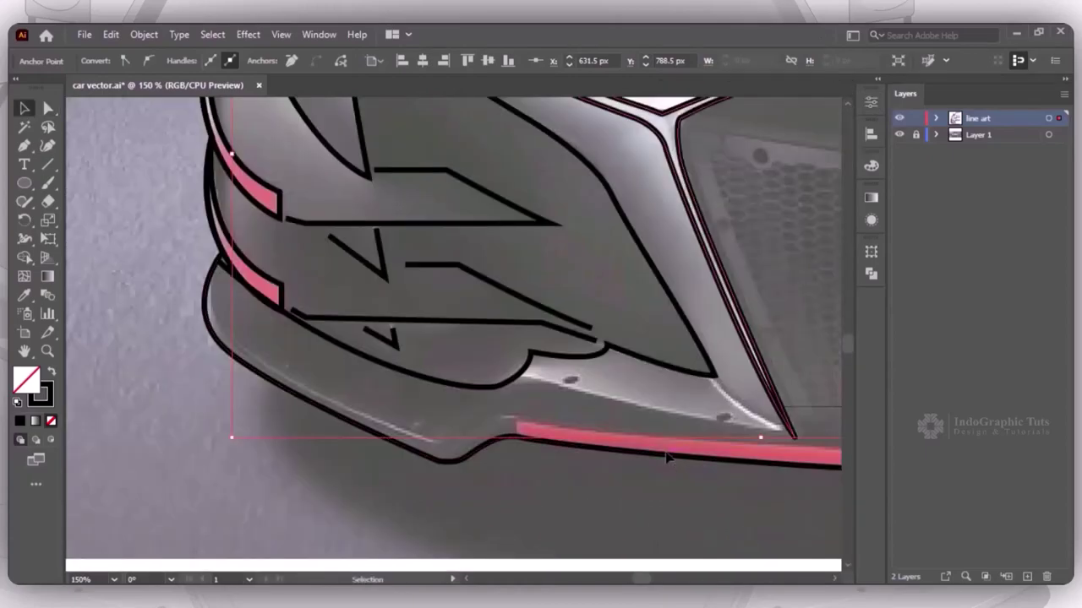
Cut the bumper outline at its left anchor with the Scissors tool
left_click(668, 457)
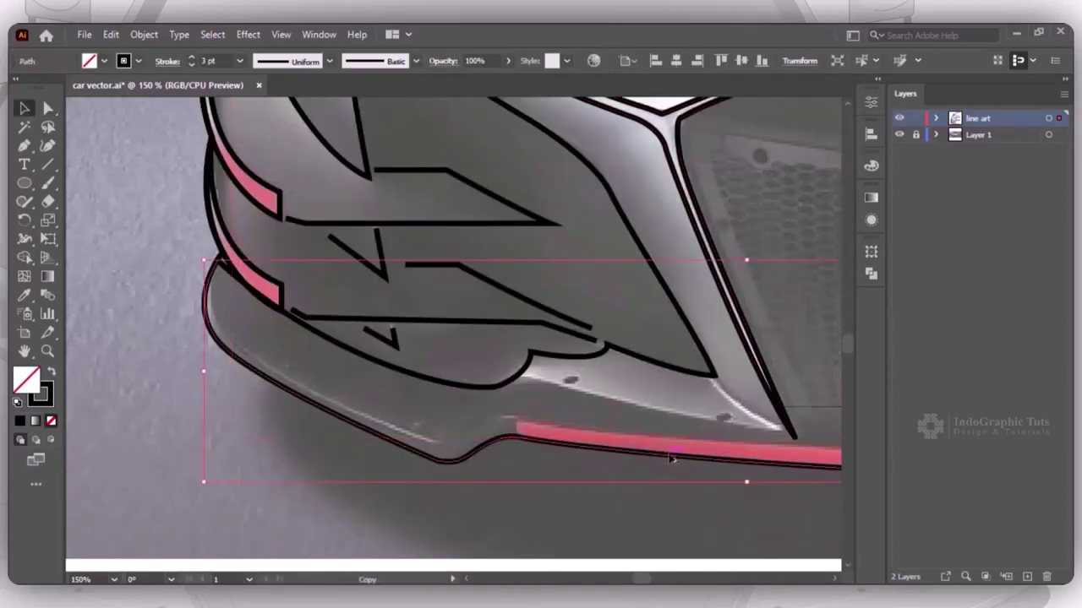
left_click_drag(48, 201, 110, 219)
left_click(220, 330)
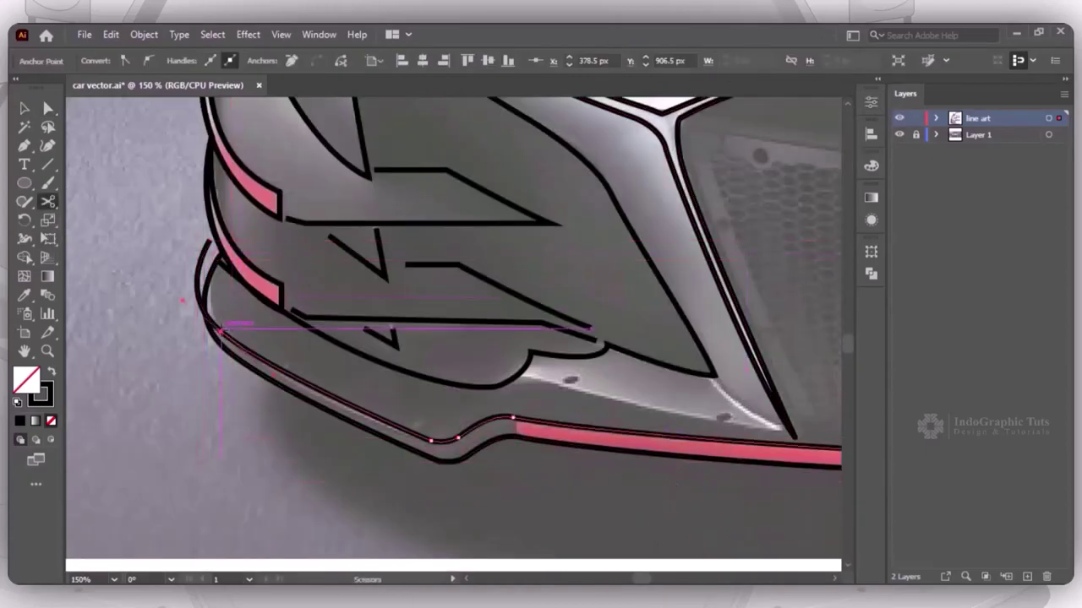
key("v")
left_click(214, 302)
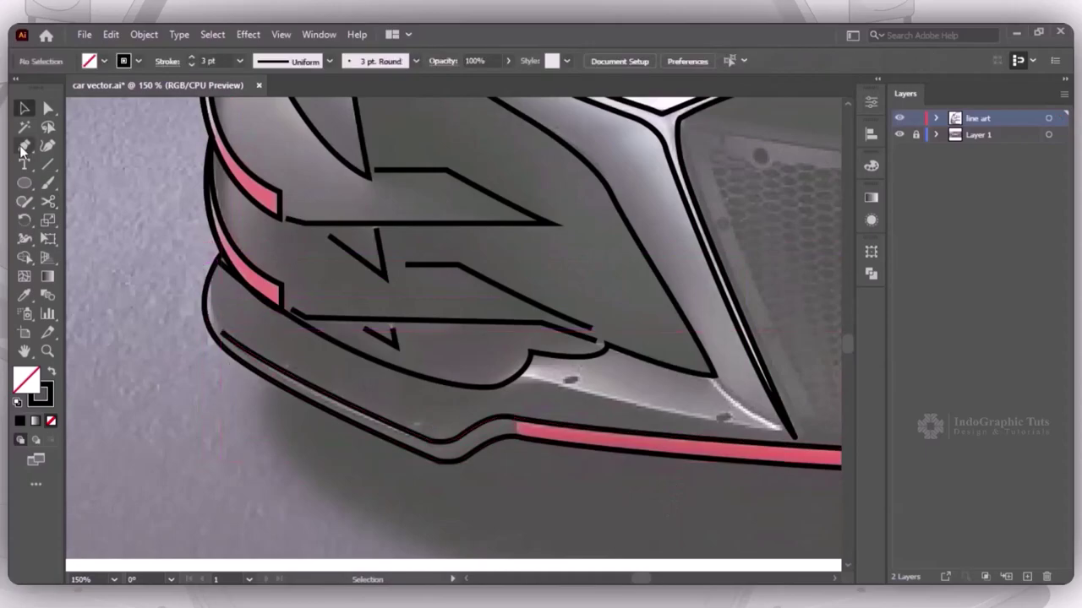
Extend the lower bumper path's end to the car's centre
left_click(48, 109)
left_click(243, 355)
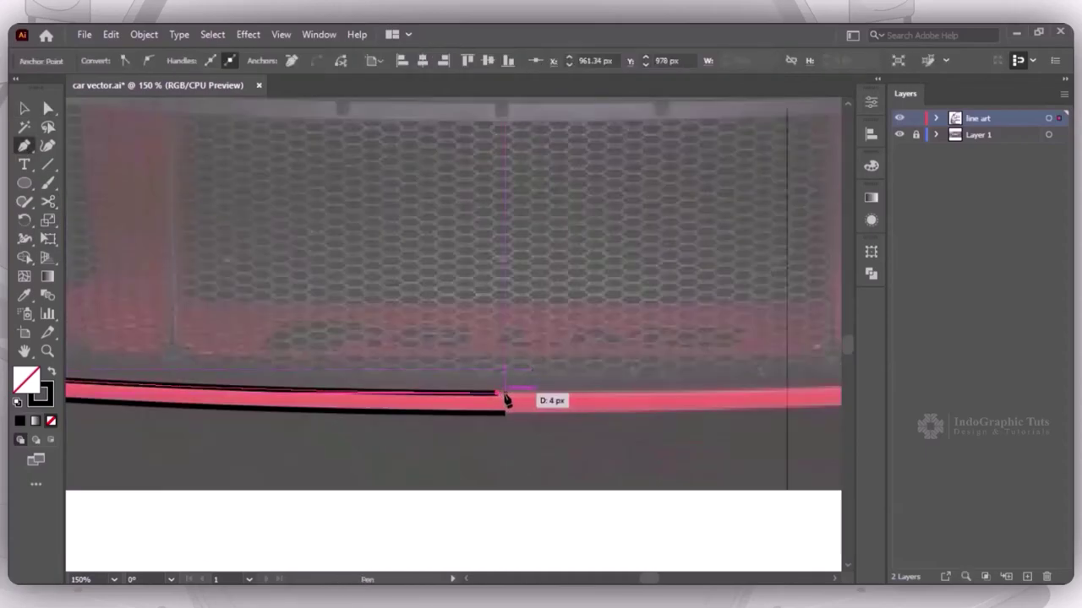
left_click_drag(505, 400, 509, 403)
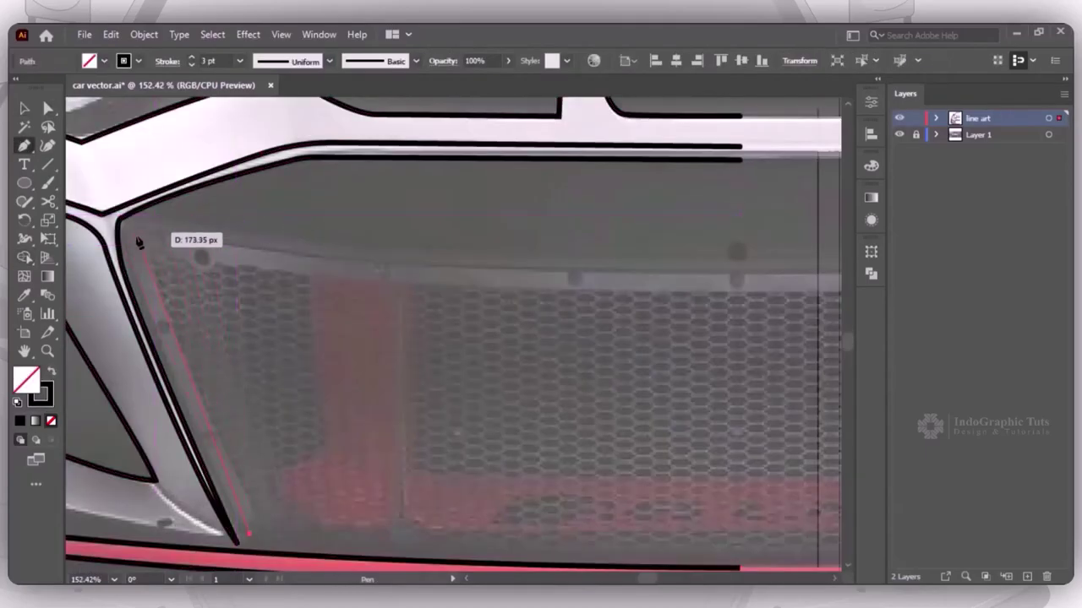
Trace the grille's upper-left corner and top edge to the centre, nudging the middle anchor
key("ctrl+1")
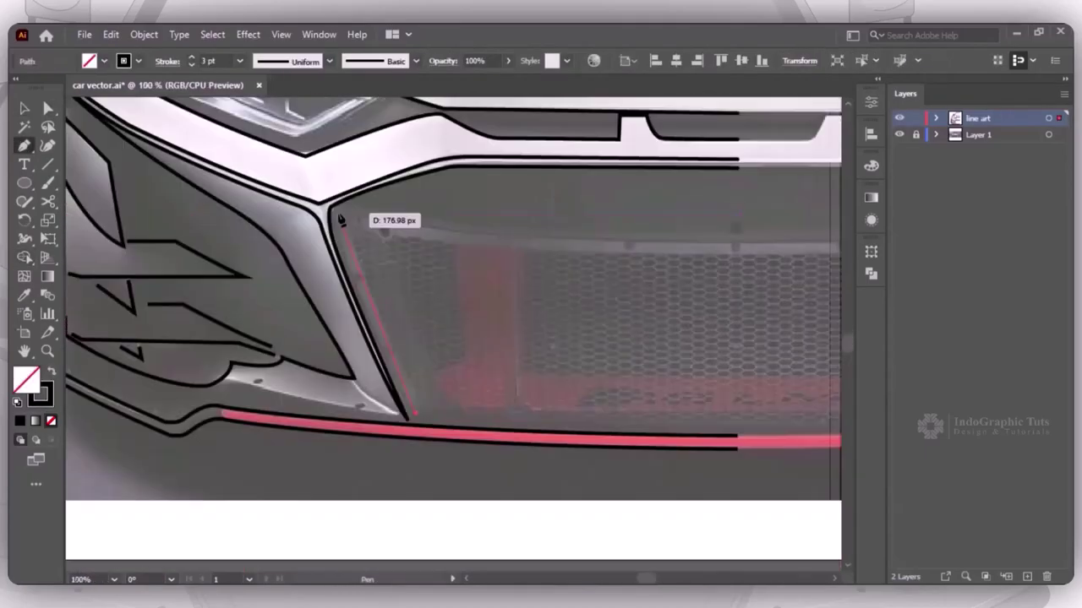
left_click(336, 211)
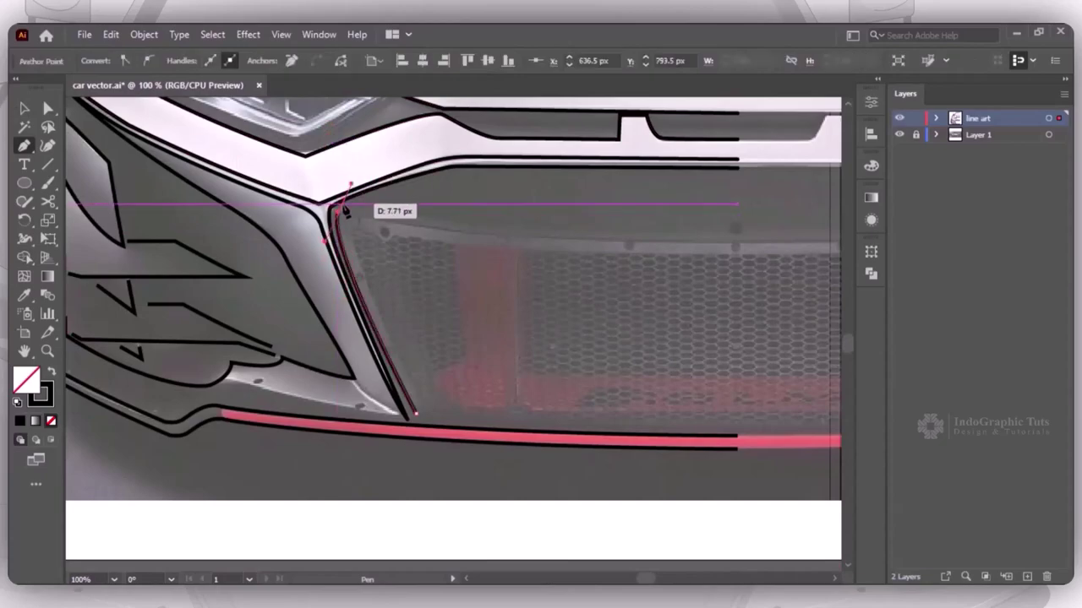
left_click_drag(490, 242, 668, 244)
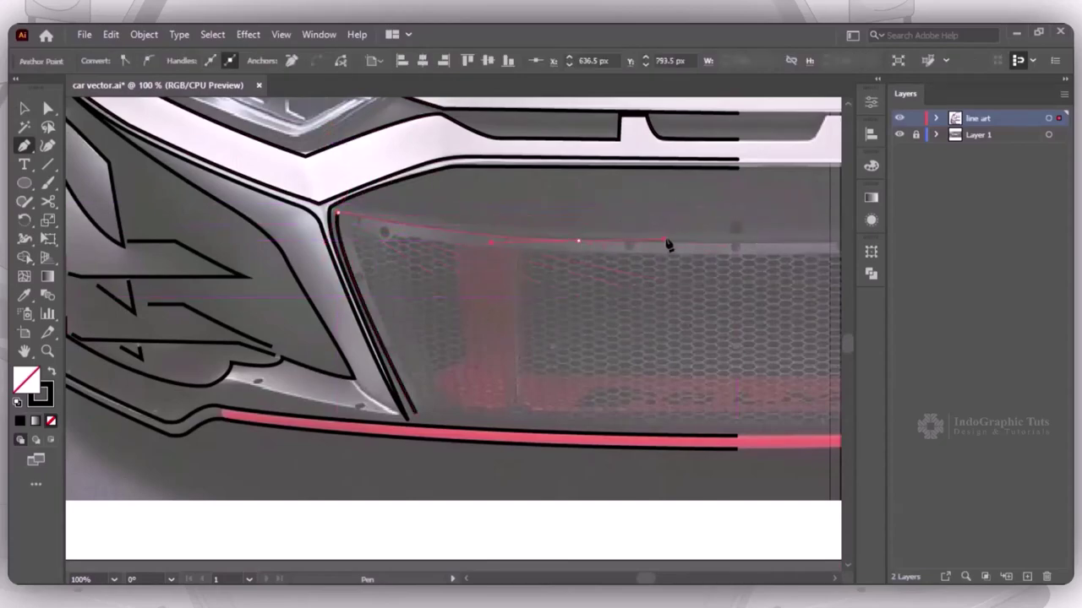
left_click(735, 241)
key("a")
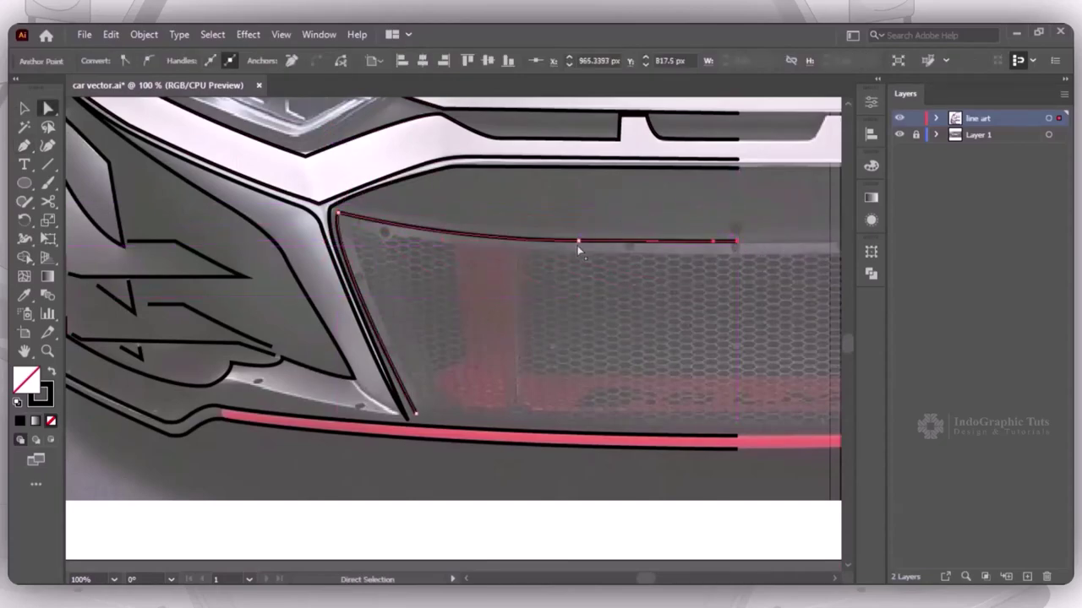
key("Left")
key("Left")
key("Left")
key("Left")
key("Left")
key("Left")
key("Left")
key("Left")
key("Left")
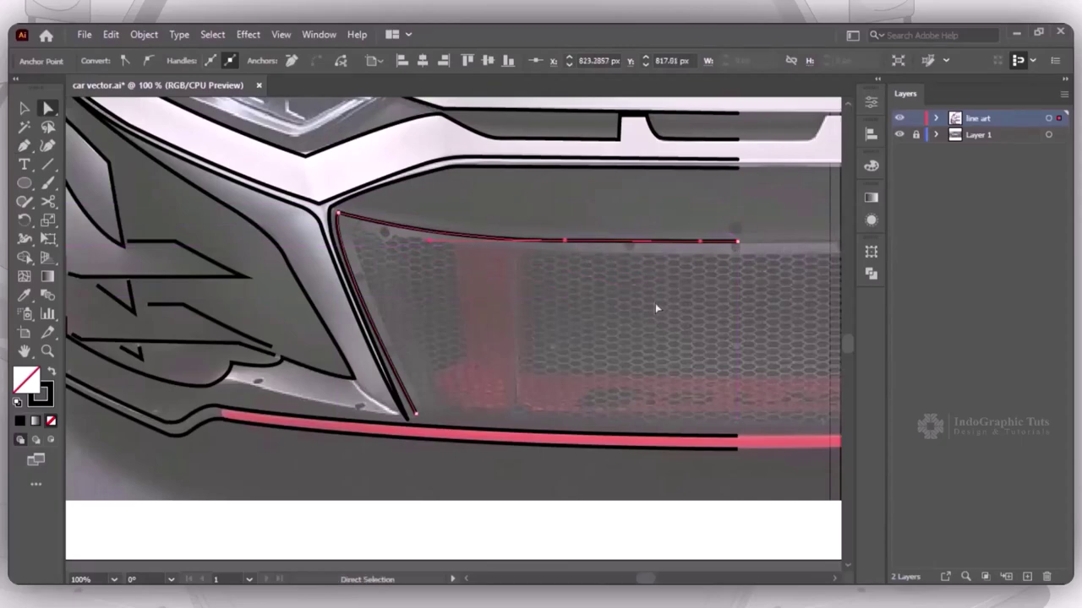
key("Left")
key("Left")
key("Up")
Shift the grille outline inward and Alt-drag a duplicate slightly up and left
left_click_drag(414, 414, 431, 425)
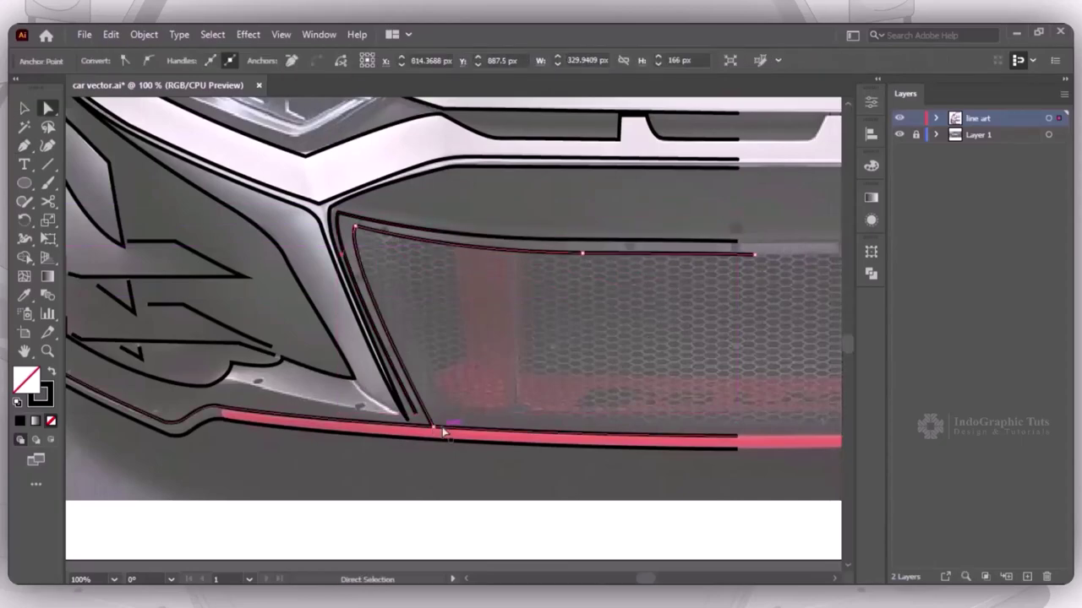
key("Left")
key("Left")
key("Left")
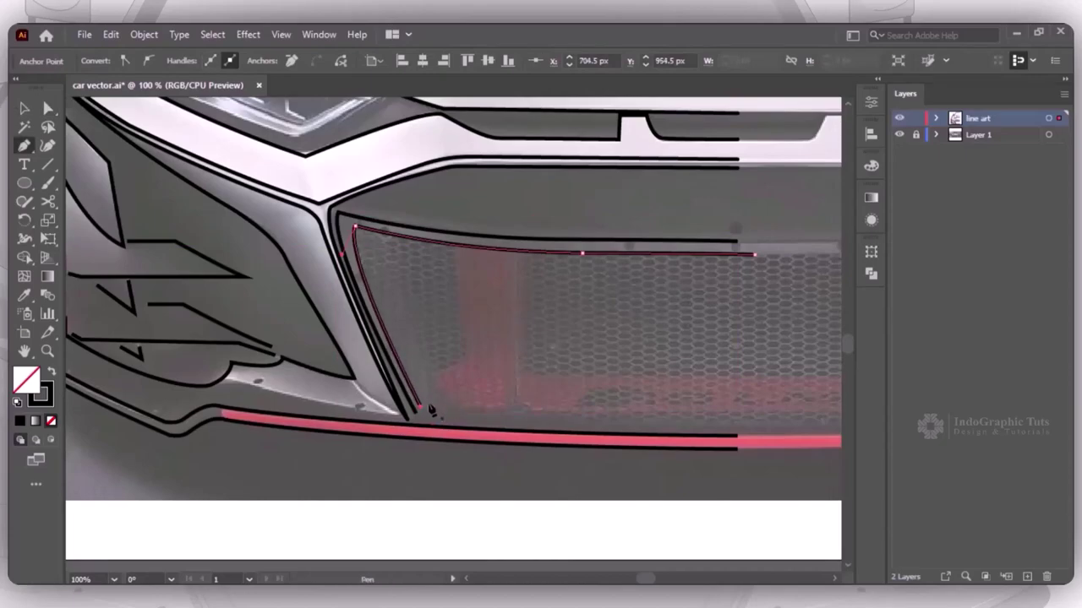
left_click_drag(431, 411, 413, 399)
scroll(632, 329, "up", 2)
scroll(592, 332, "right", 5)
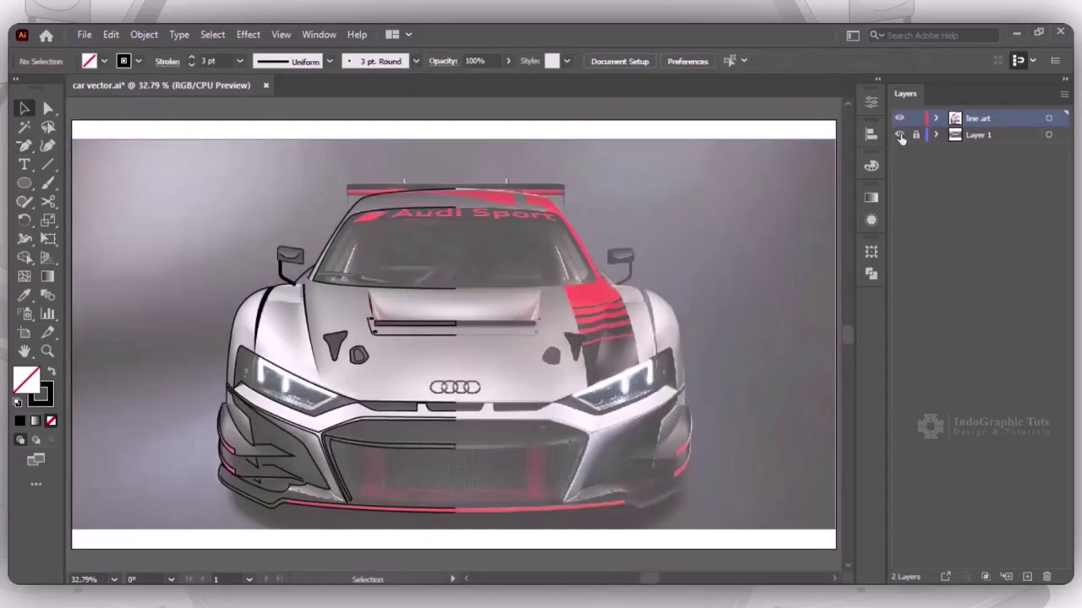
Mirror a vertical copy of the left-half line art across the car's centre
left_click(900, 135)
left_click_drag(270, 167, 518, 499)
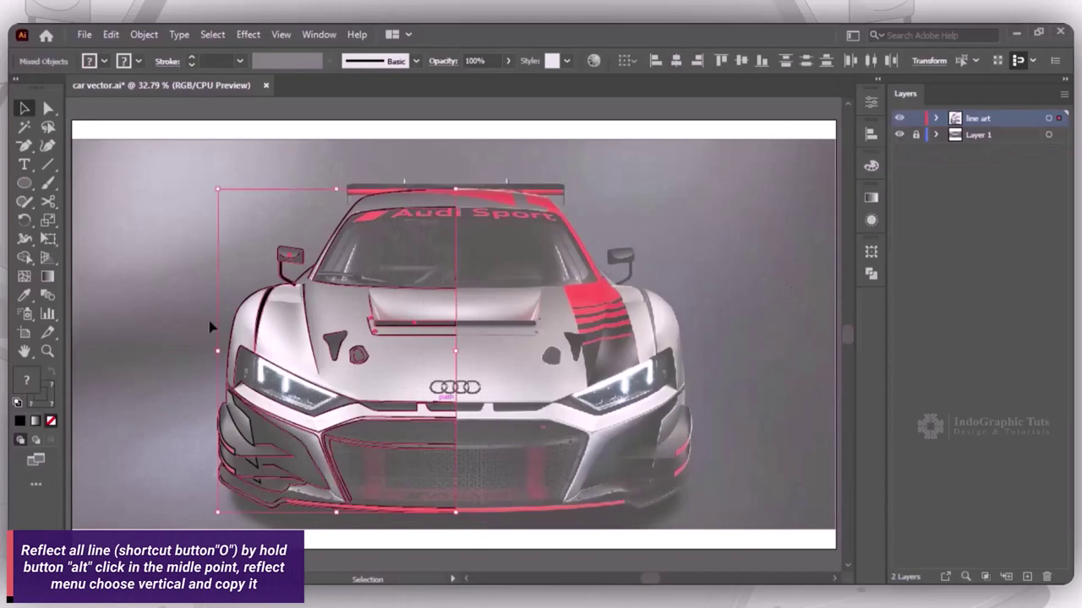
key("o")
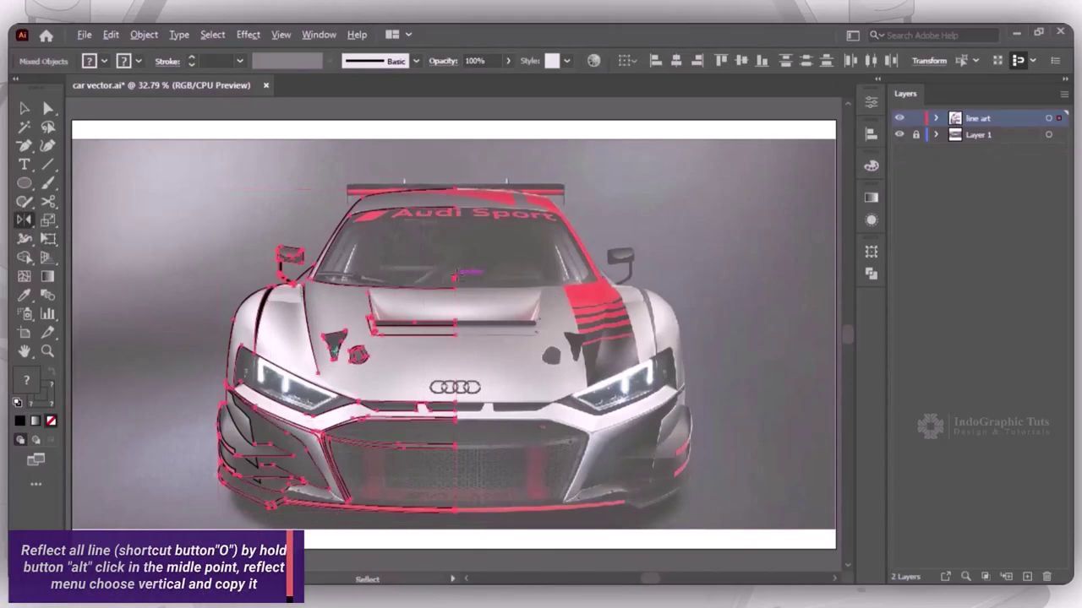
left_click(456, 350, "alt")
left_click(461, 411)
Deselect and toggle the car photo layer off and on to check the line art
key("v")
key("ctrl+shift+a")
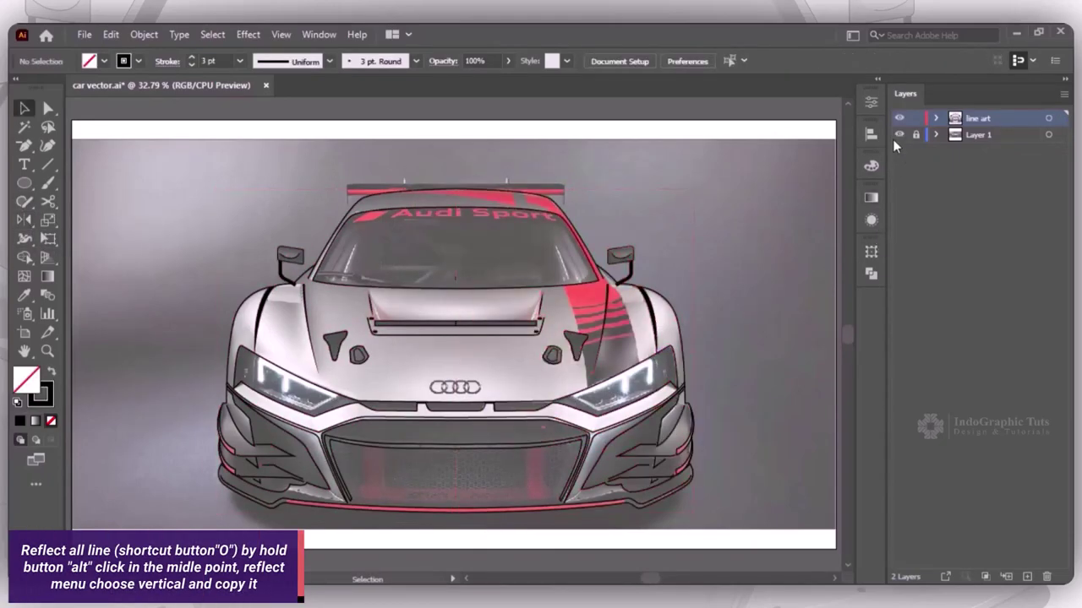
left_click(899, 135)
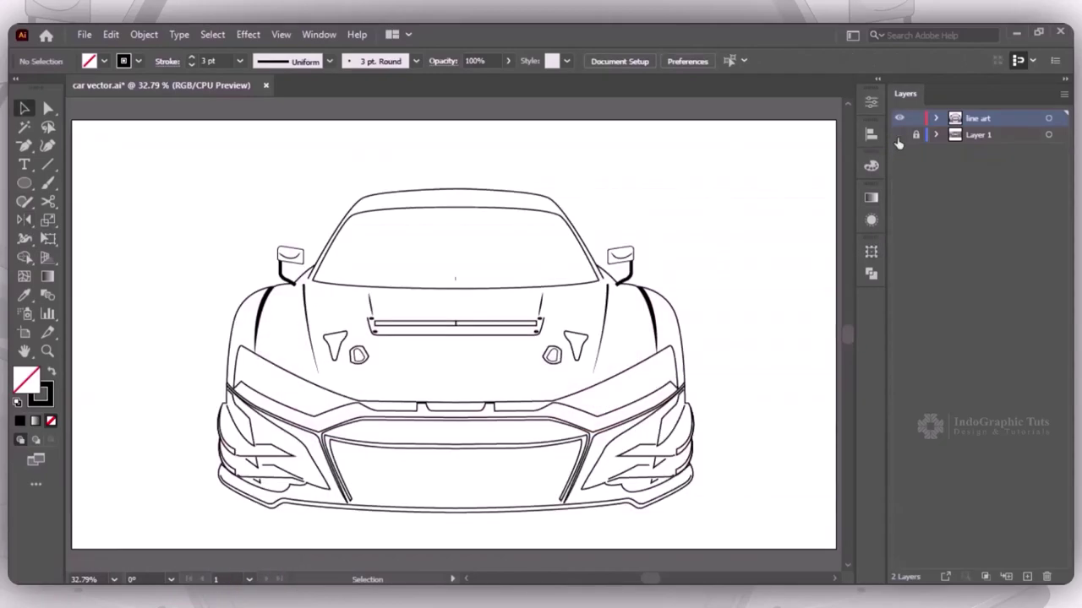
left_click(899, 135)
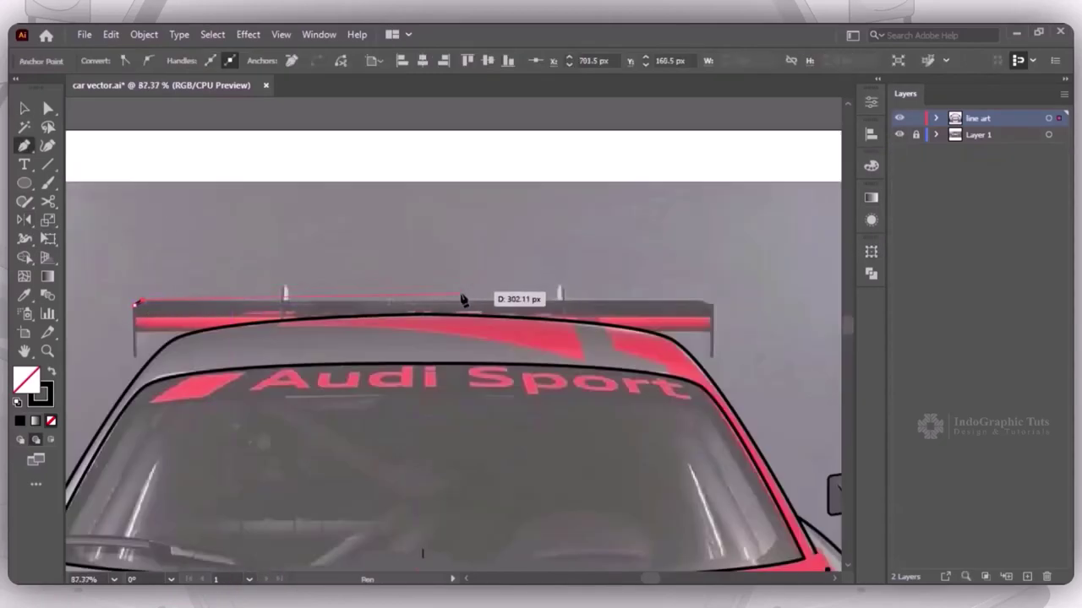
Draw the left half of the rear wing outline to the centre
left_click(425, 302)
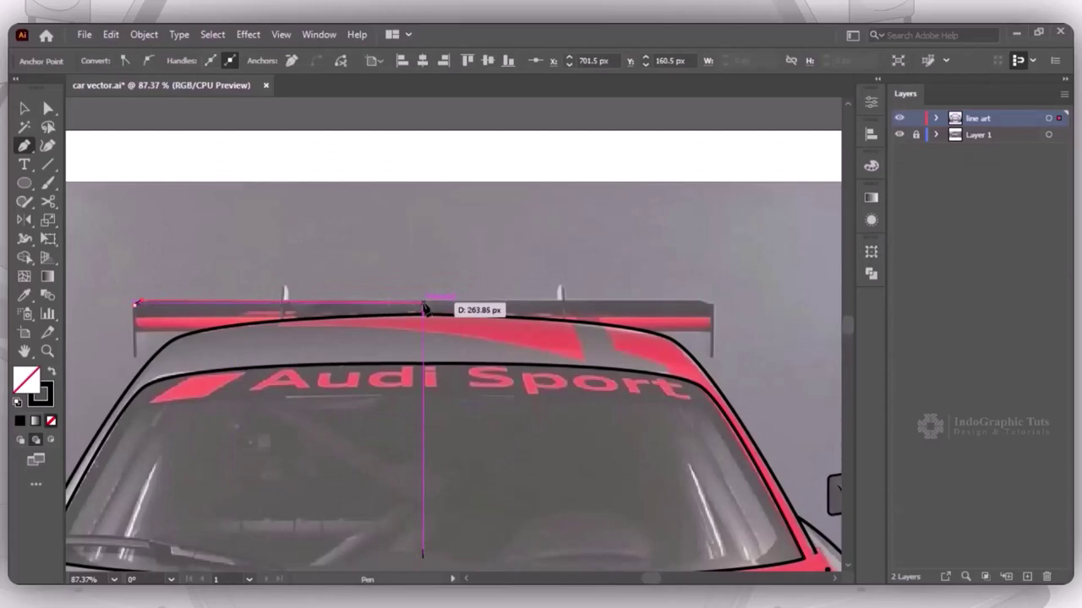
left_click(425, 303)
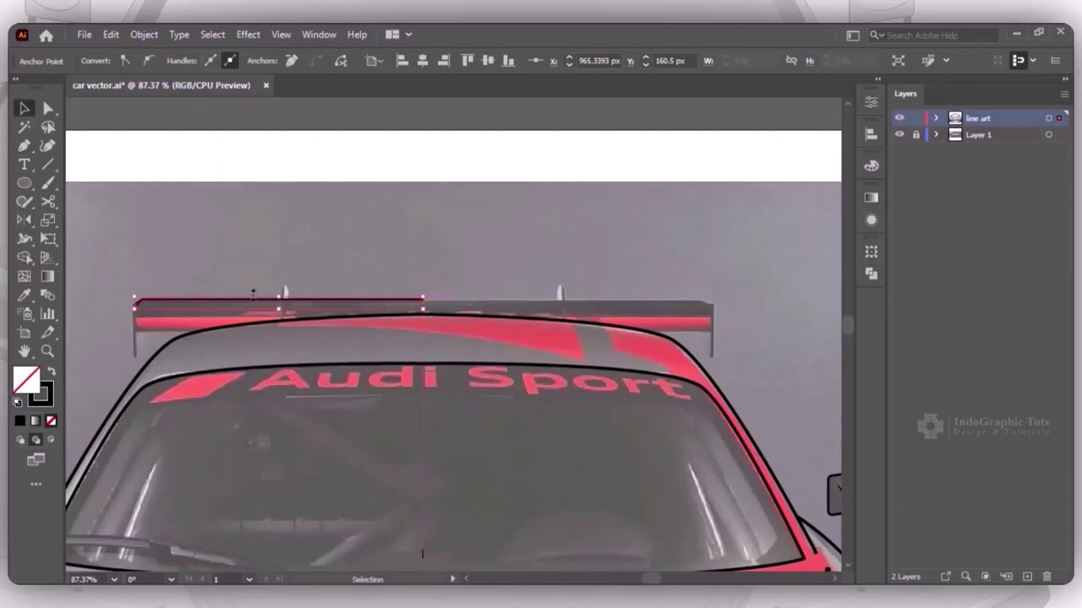
key("p")
left_click(136, 332)
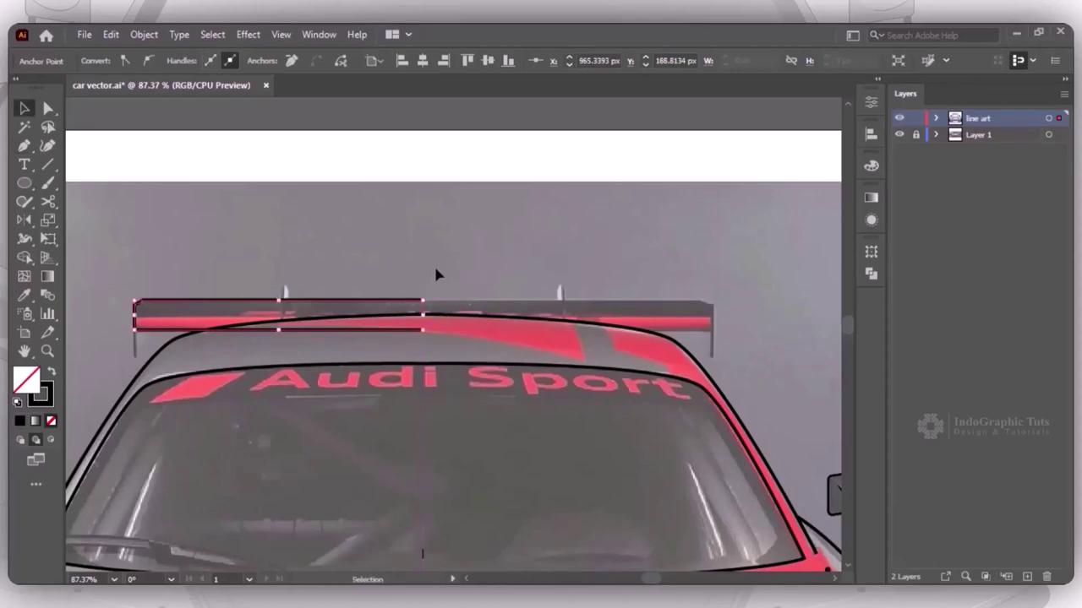
Mirror a copy of the wing half across the car's centre
key("o")
left_click(423, 552, "alt")
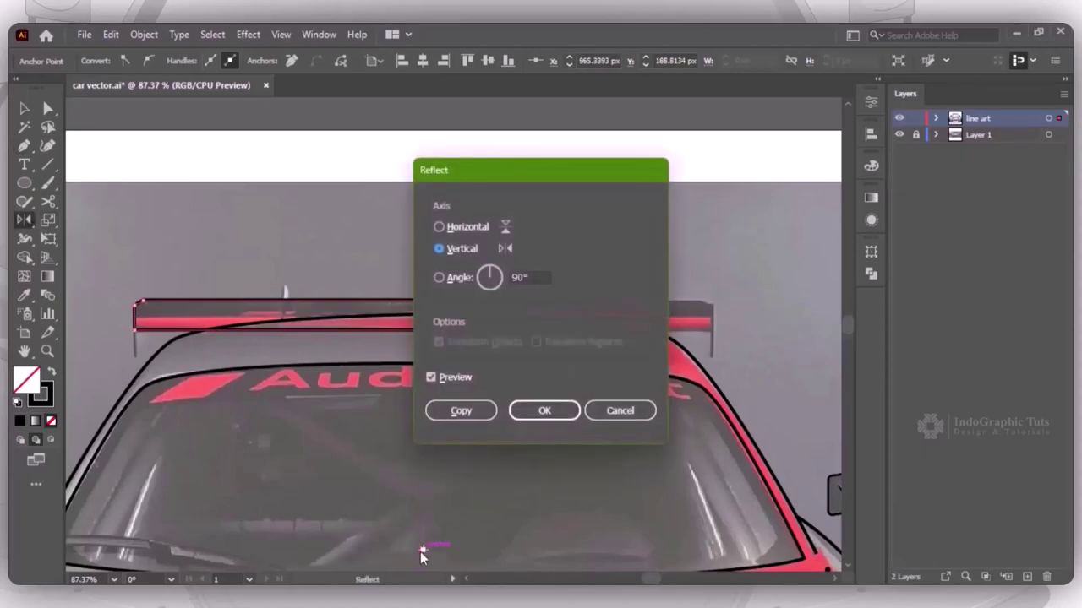
left_click(460, 417)
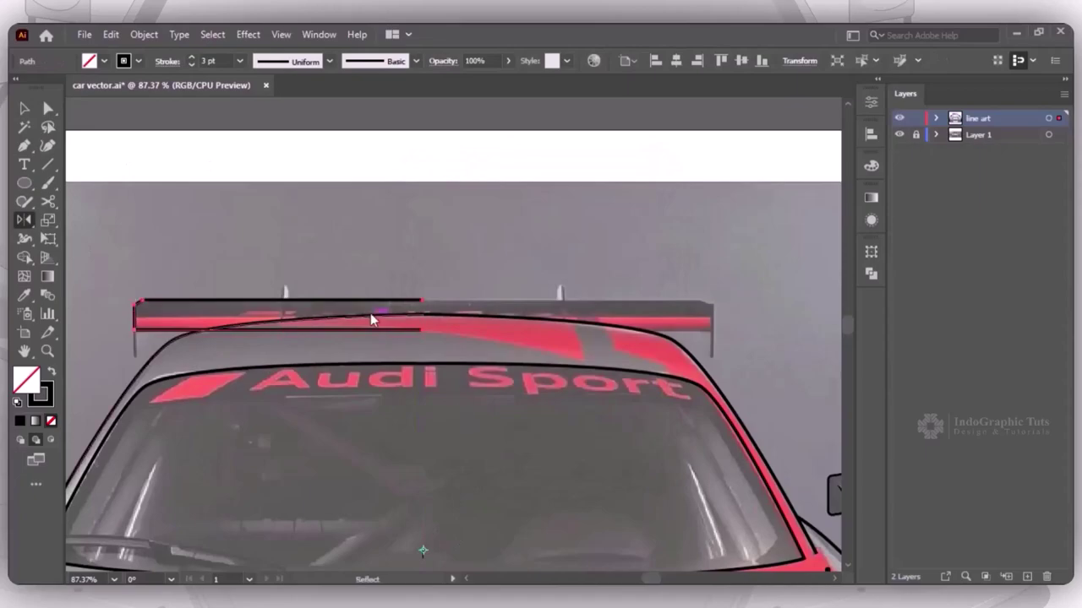
key("v")
left_click(387, 245)
left_click(224, 312)
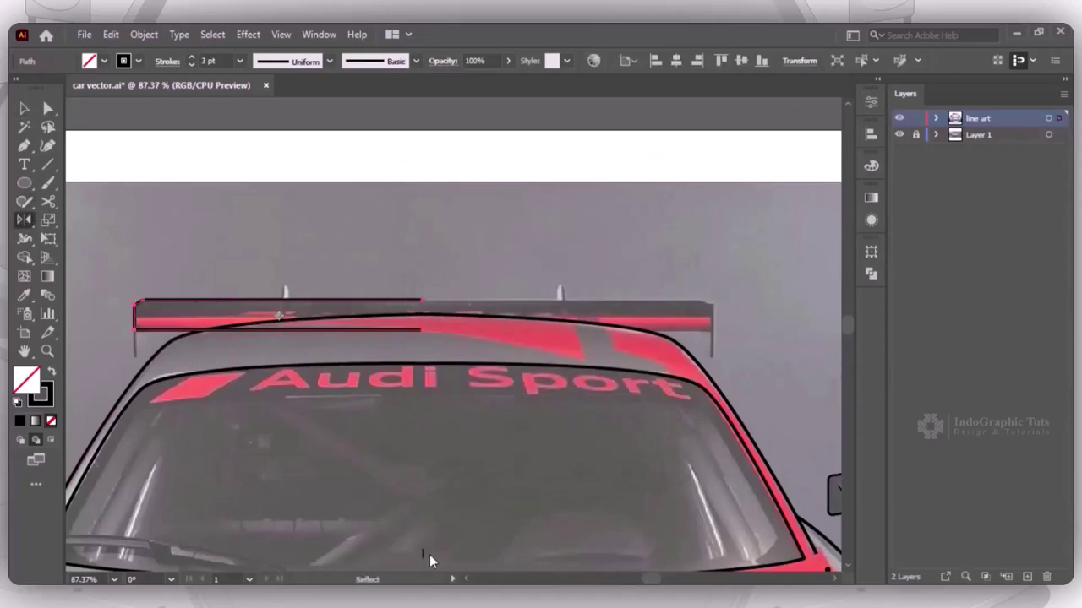
left_click(422, 550, "alt")
left_click(459, 412)
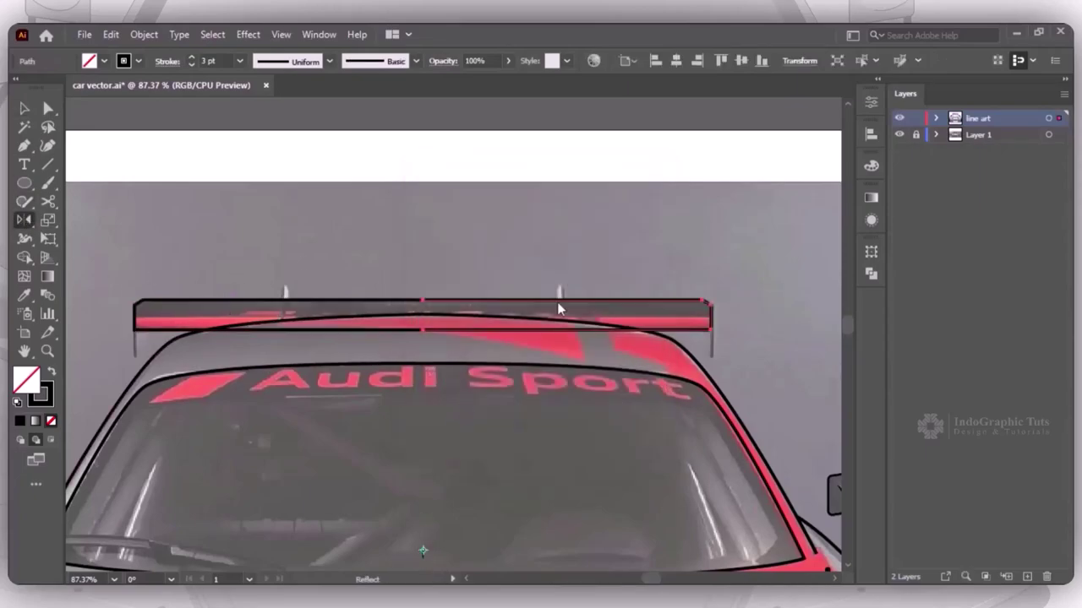
Check the Align, Properties and Pathfinder panels for the wing path
left_click(871, 135)
left_click(871, 101)
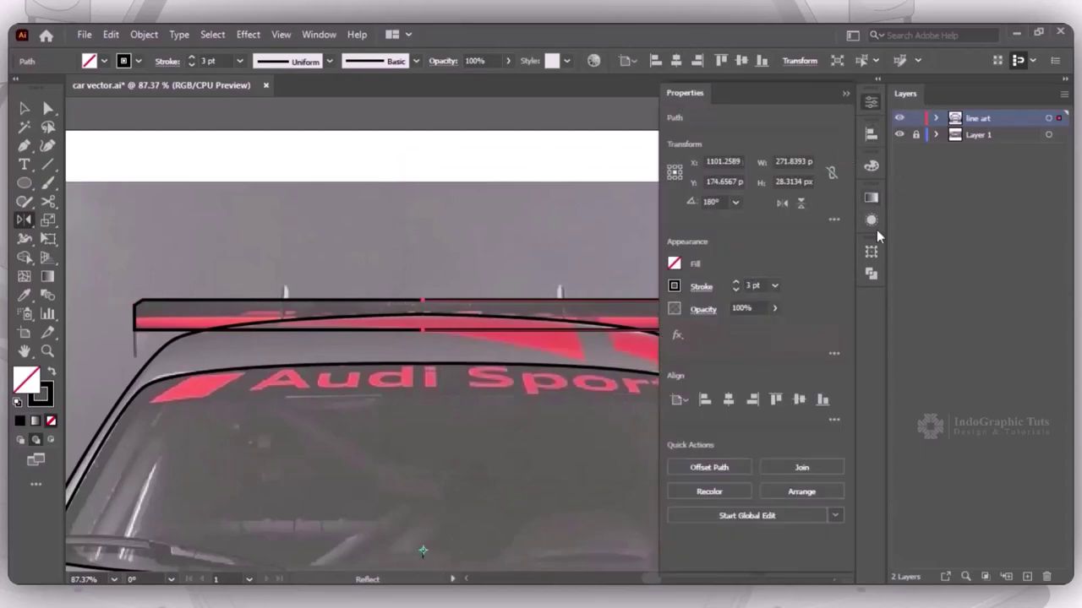
left_click(870, 273)
Unite the hood-vent pieces into one shape with Pathfinder
key("v")
left_click(778, 331)
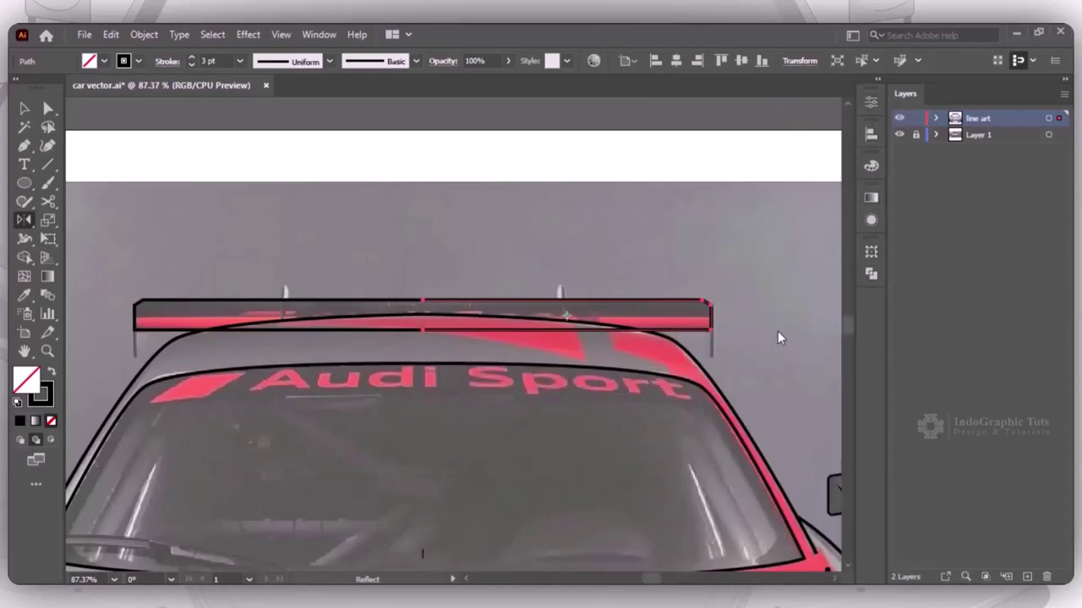
key("ctrl+0")
left_click(475, 224)
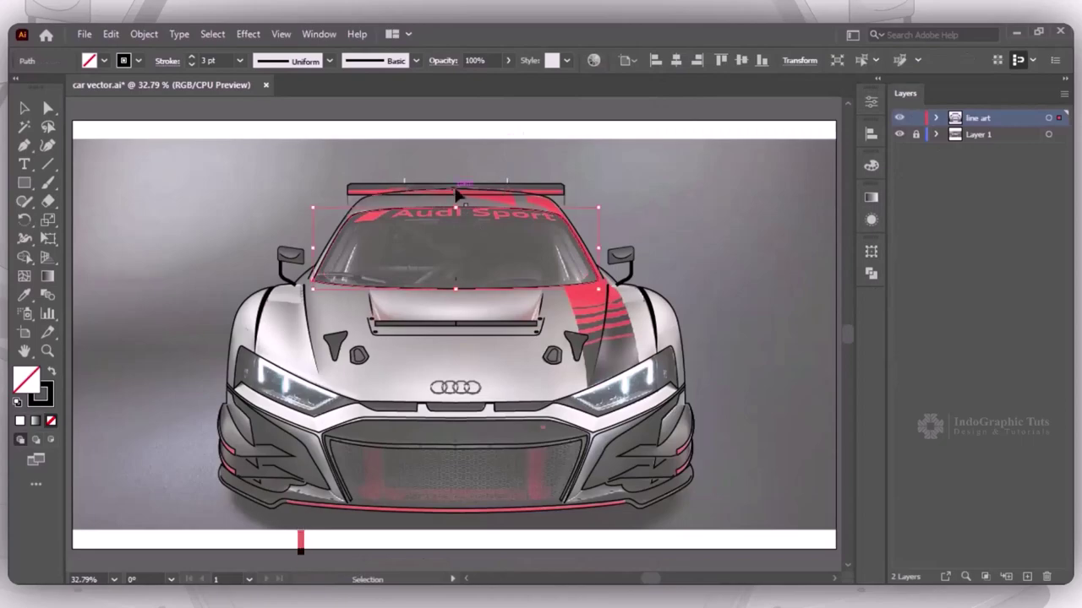
left_click(504, 423)
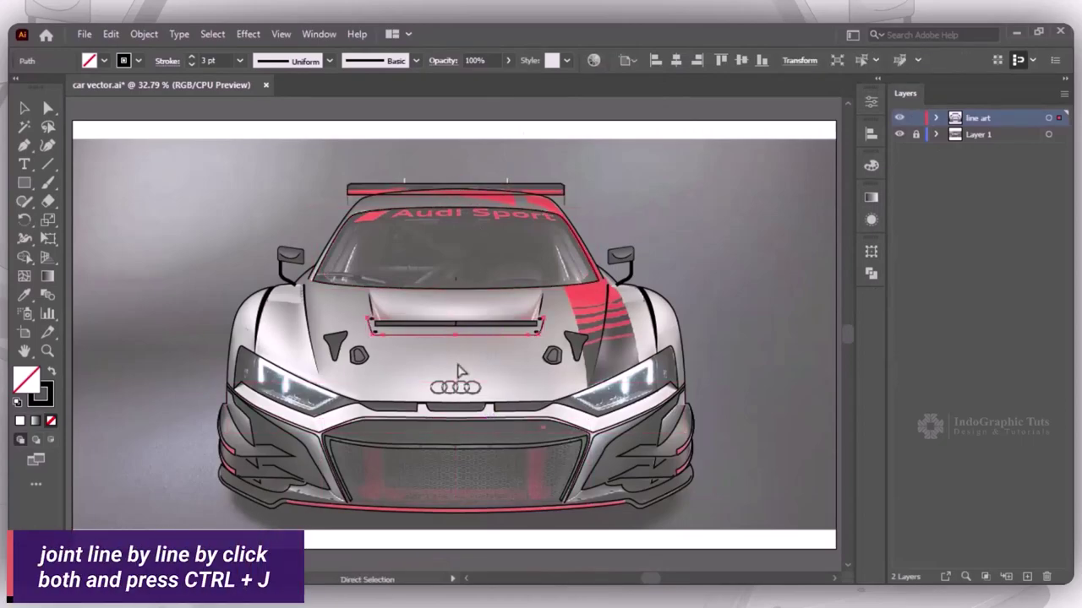
left_click(457, 323)
left_click(872, 101)
left_click(677, 465)
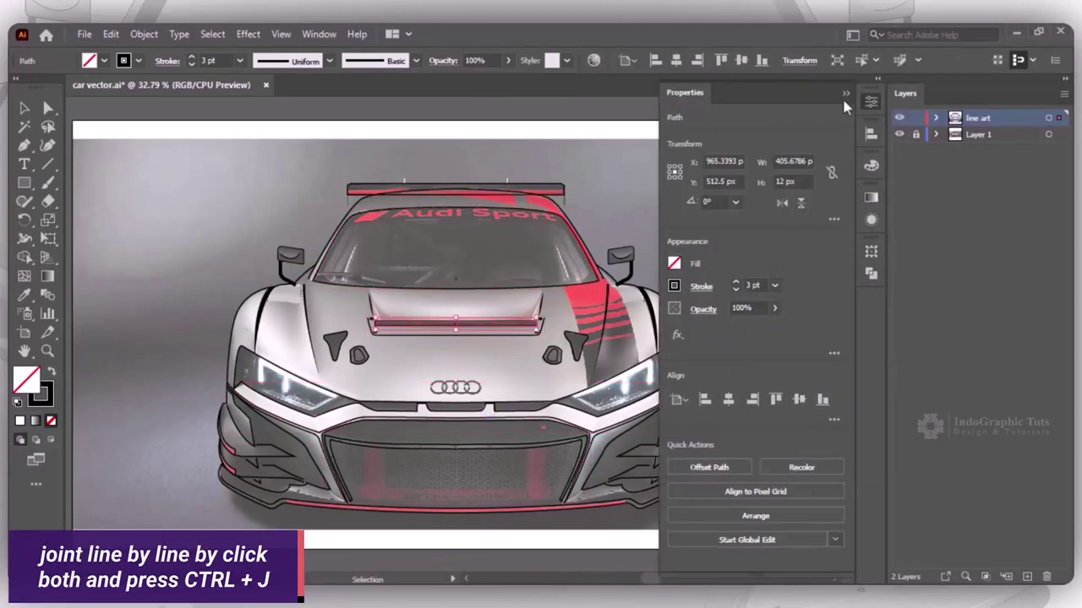
left_click(845, 92)
Select the bottom lip, grille, spoiler and headlight segments to join into continuous paths
left_click(452, 512)
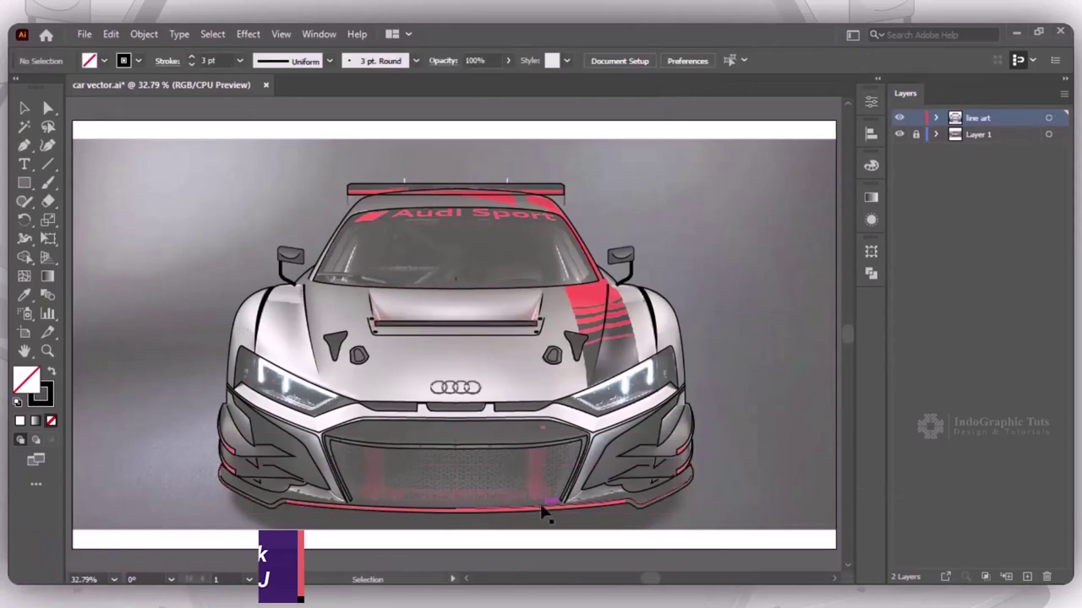
left_click(524, 511)
left_click(438, 520)
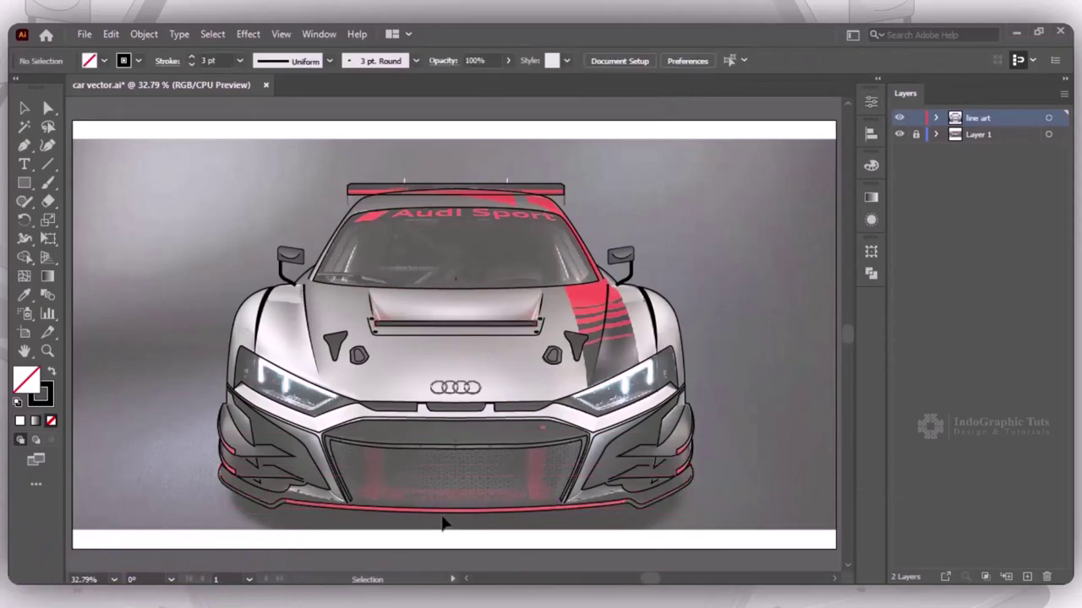
left_click(541, 527)
left_click(443, 459)
left_click(563, 199)
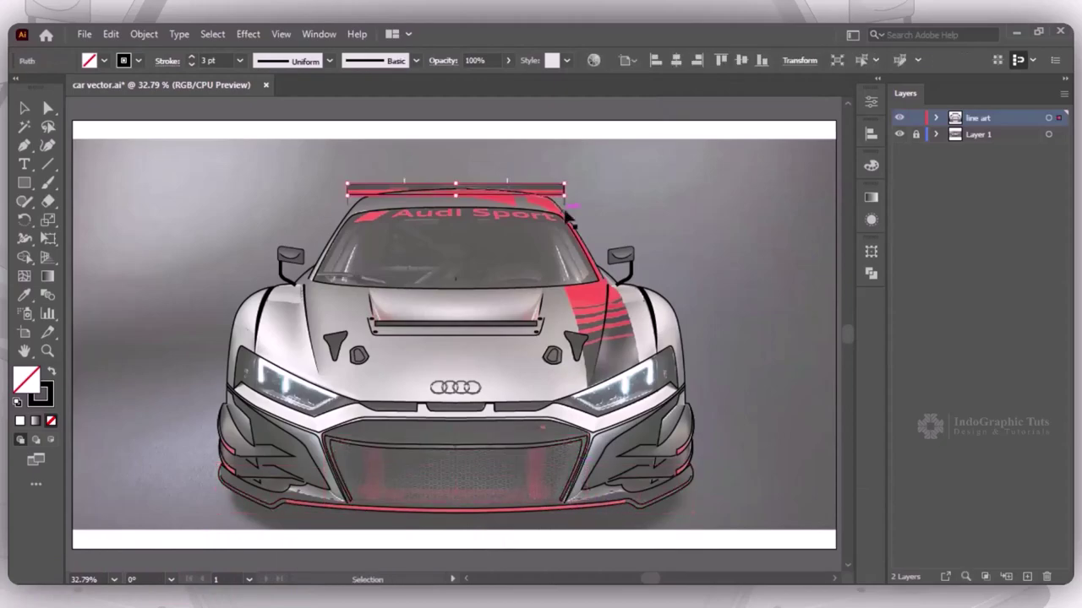
left_click(431, 256)
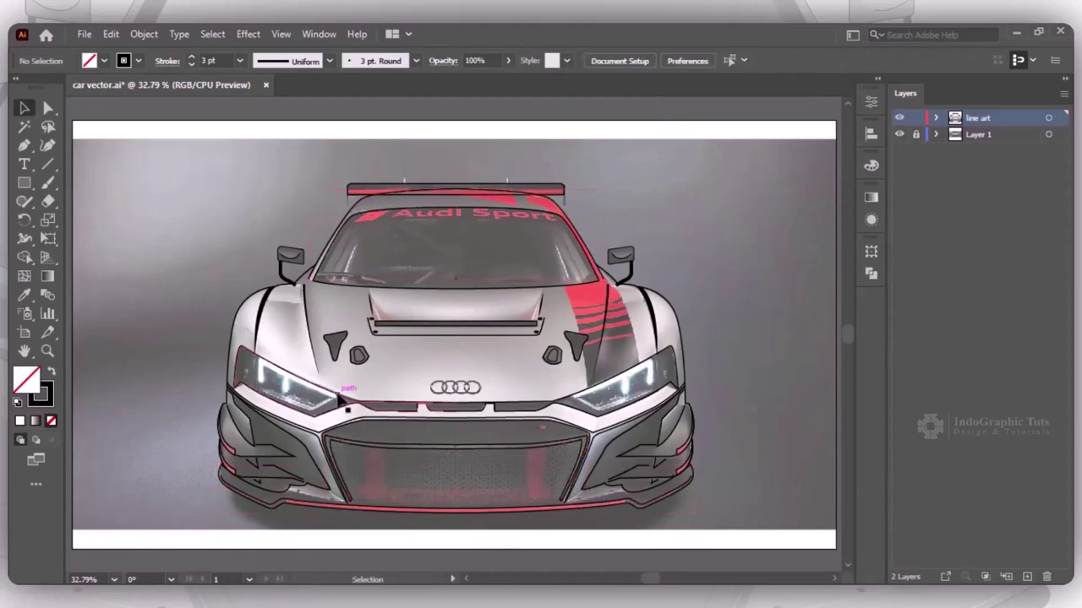
left_click(449, 412)
left_click(541, 408, "shift")
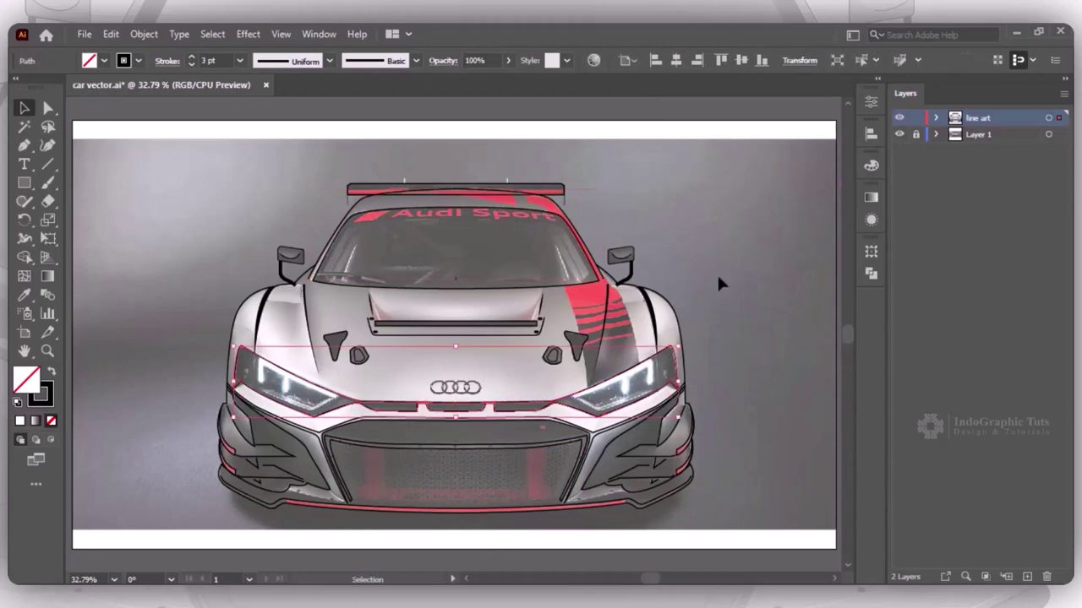
Join the two lower grille edge lines into a single linked path
left_click(514, 430)
scroll(397, 482, "up", 10)
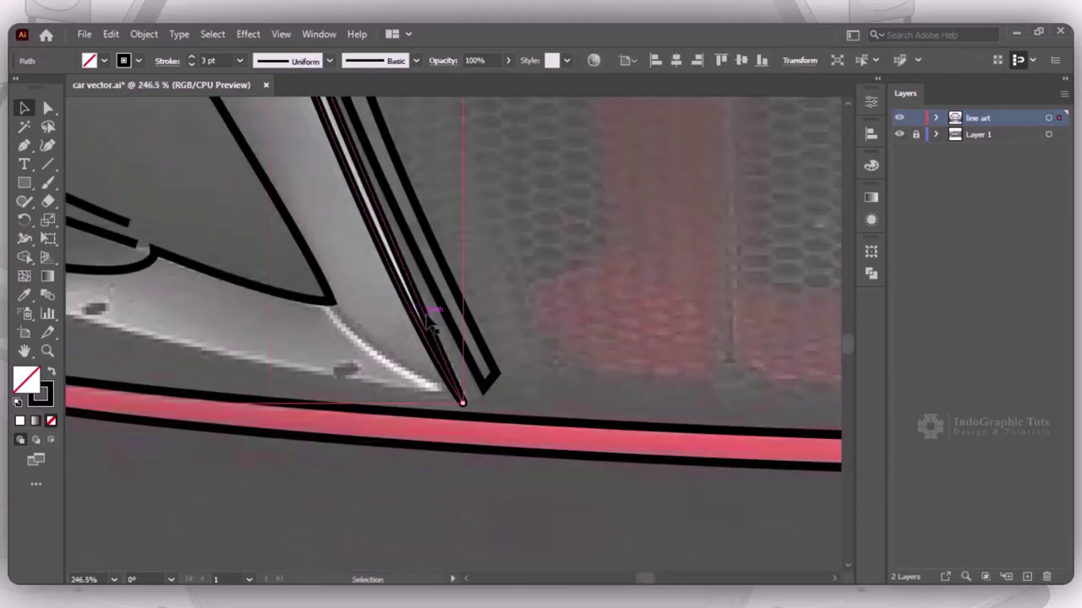
left_click(433, 328, "shift")
key("ctrl+minus")
key("ctrl+minus")
key("ctrl+minus")
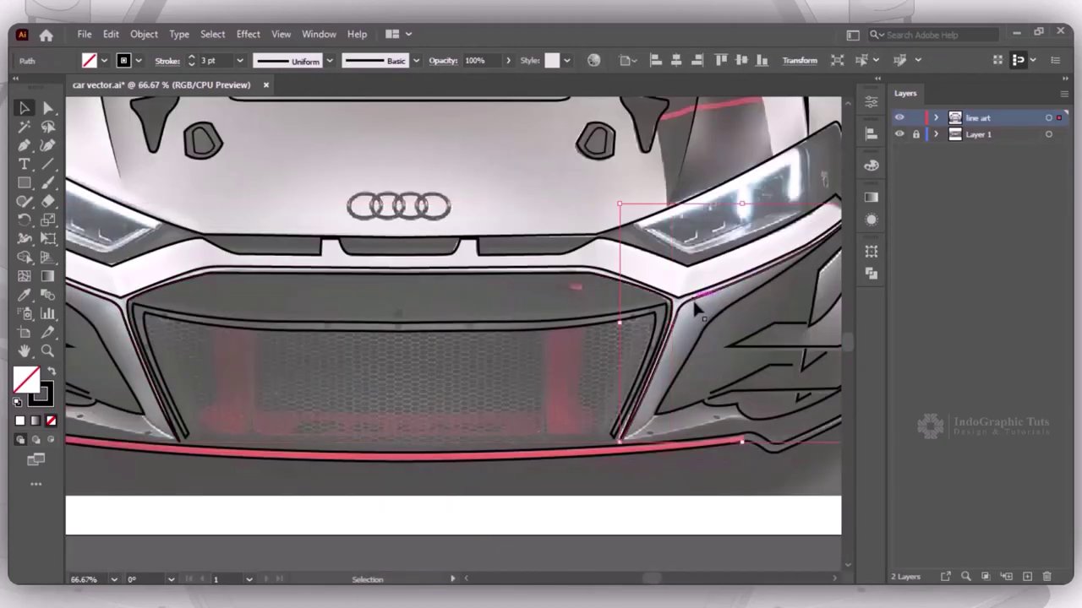
left_click(691, 306)
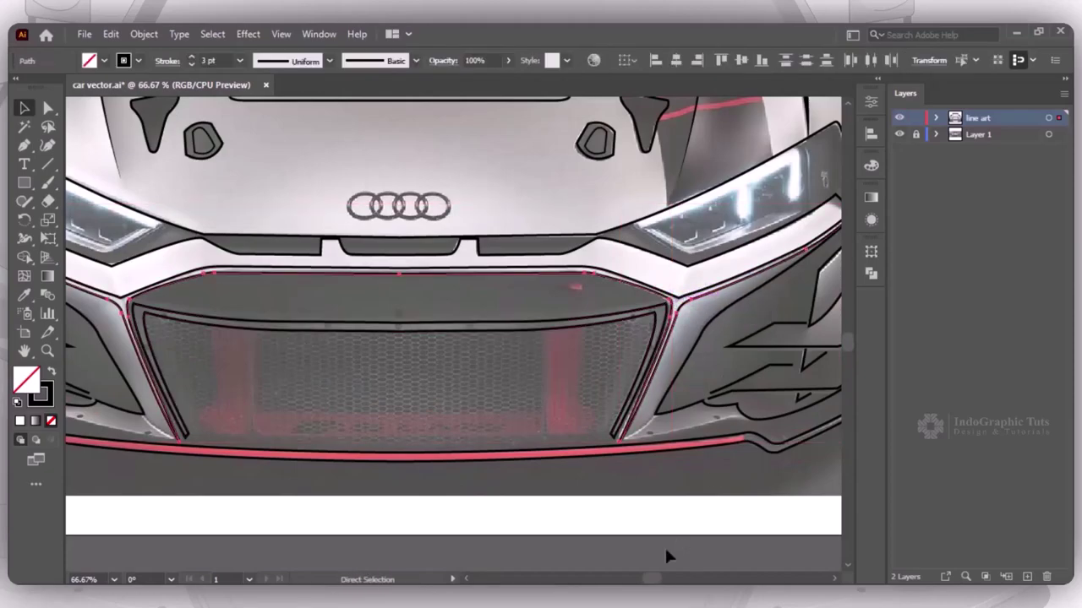
Draw a connecting line bridging the gap on the bumper's left side
left_click(667, 504)
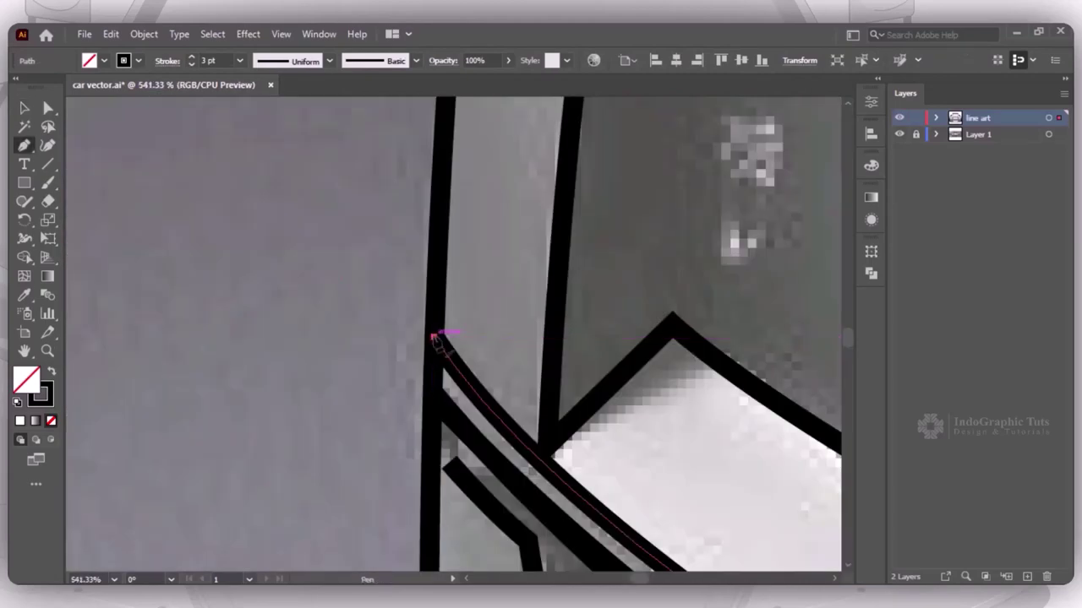
left_click(432, 397)
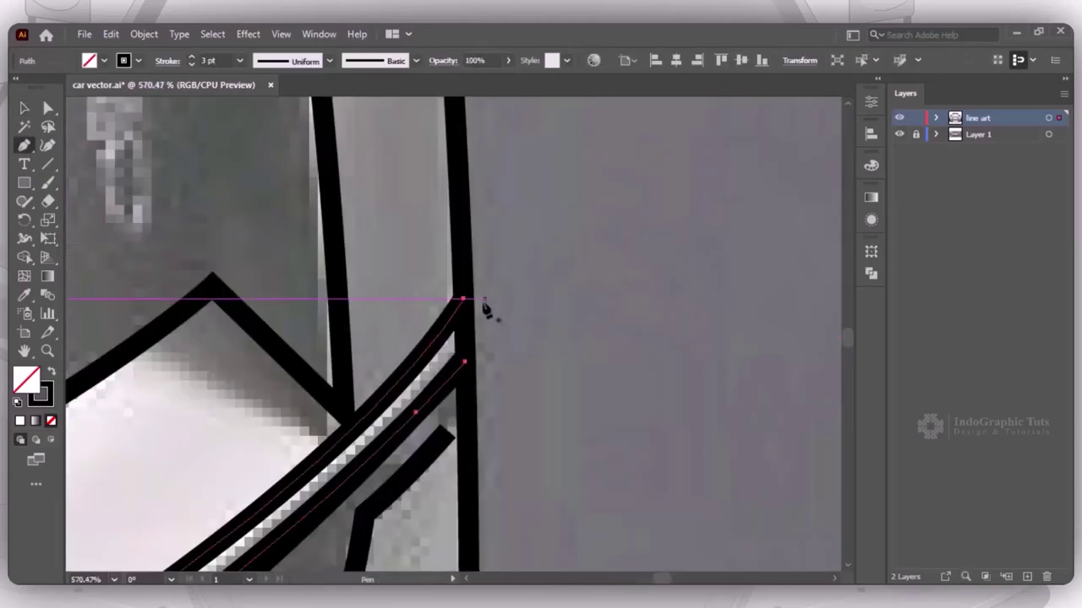
left_click_drag(464, 299, 482, 363)
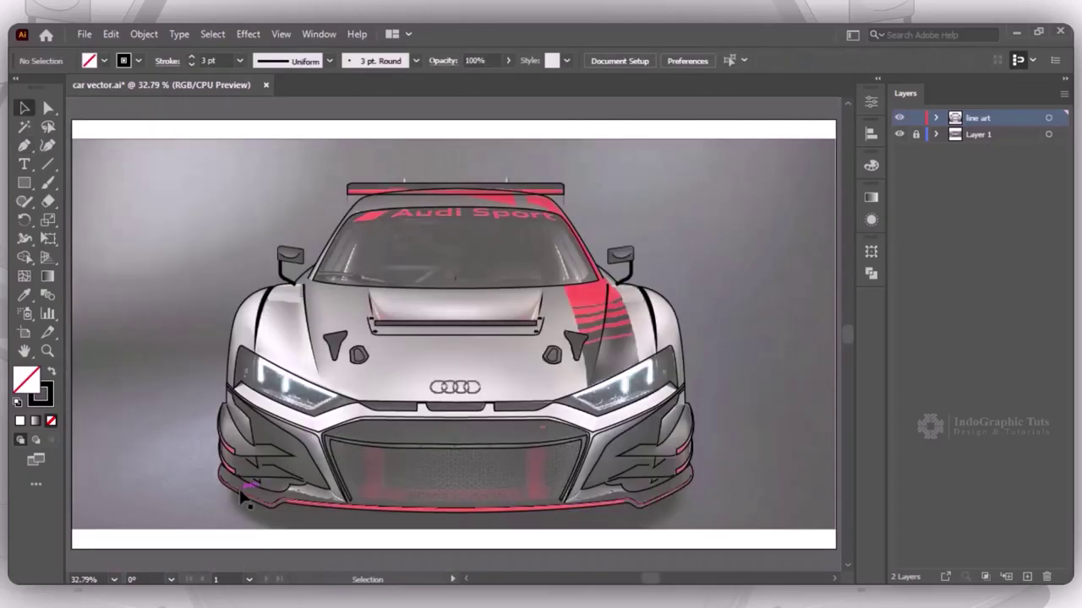
left_click(244, 499)
left_click(278, 60)
Draw the lip stripe outline along the bottom bumper and merge it with Shape Builder
key("p")
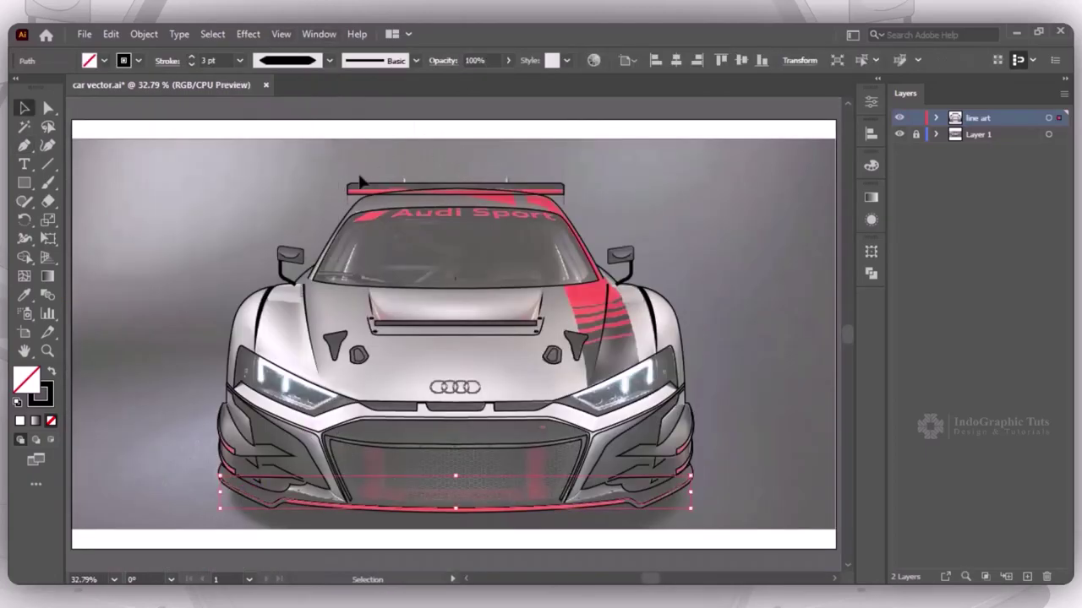
left_click(203, 372)
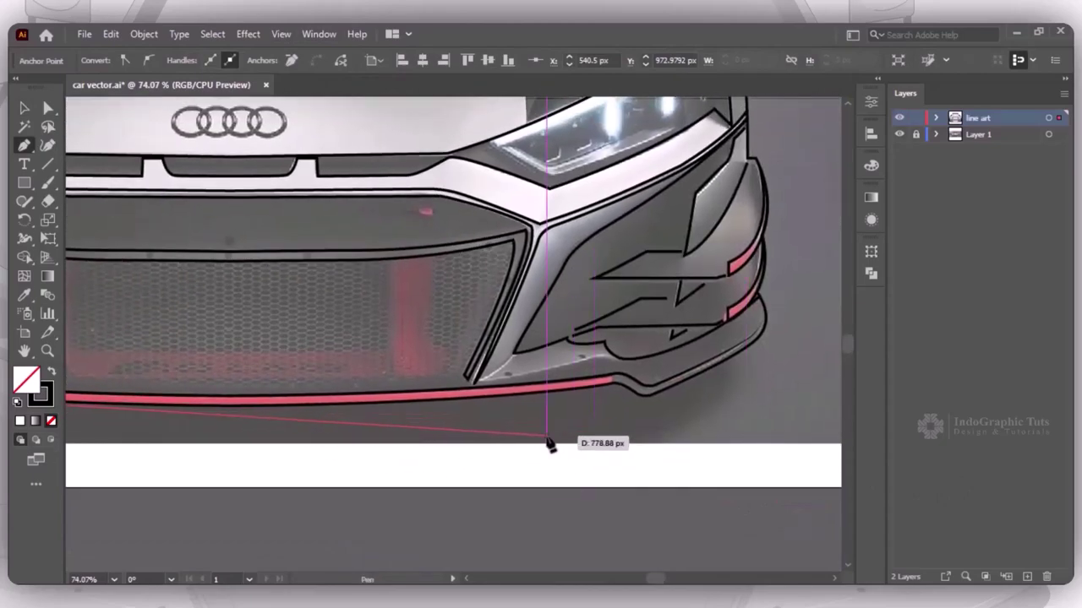
left_click_drag(546, 437, 617, 408)
left_click(614, 375)
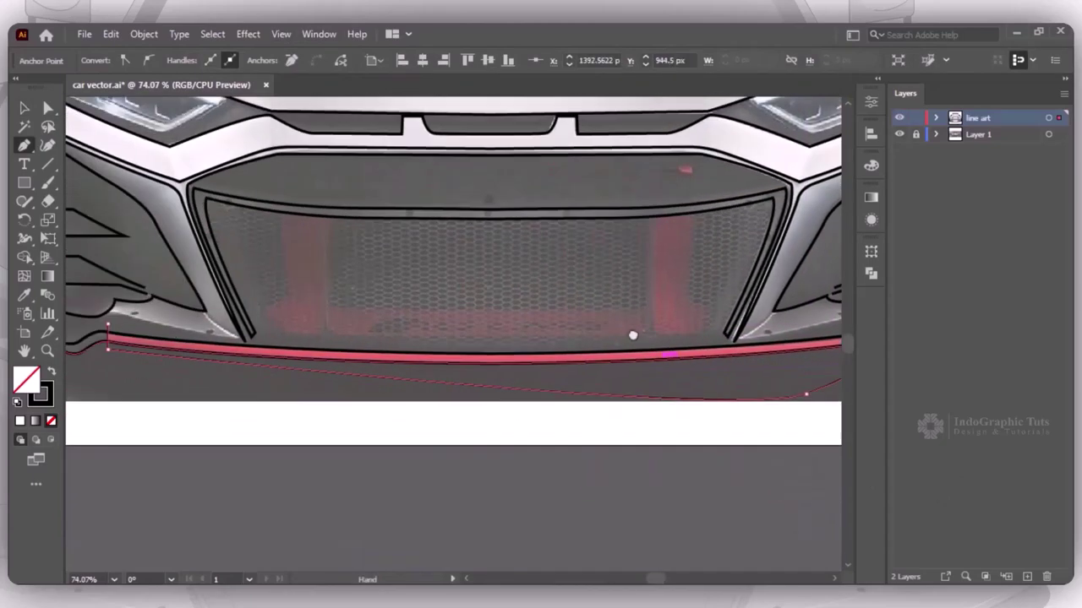
key("shift+m")
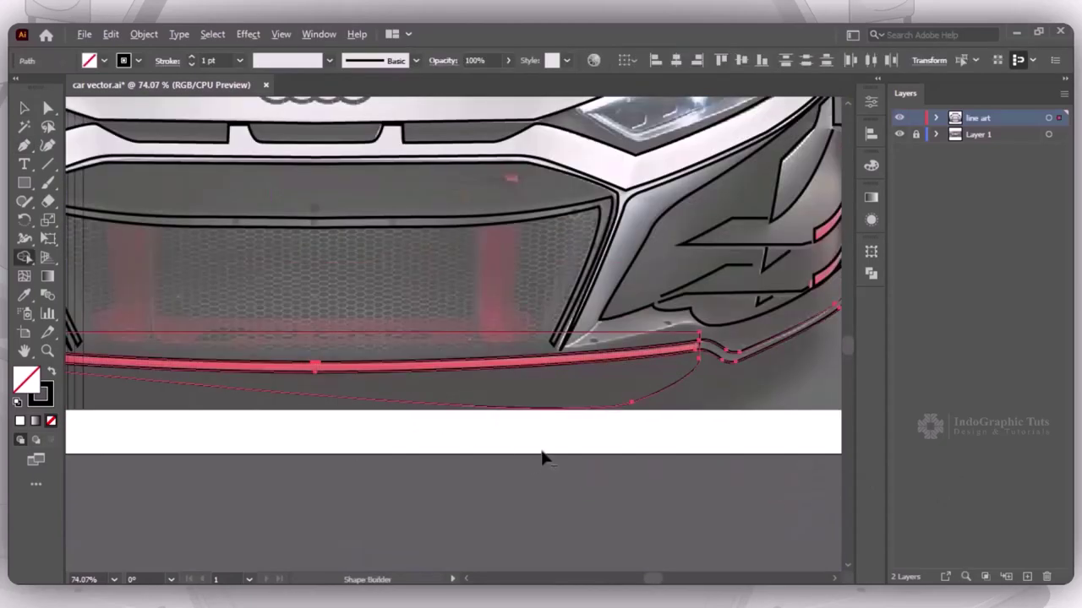
scroll(521, 459, "down", 1)
scroll(521, 458, "left", 4)
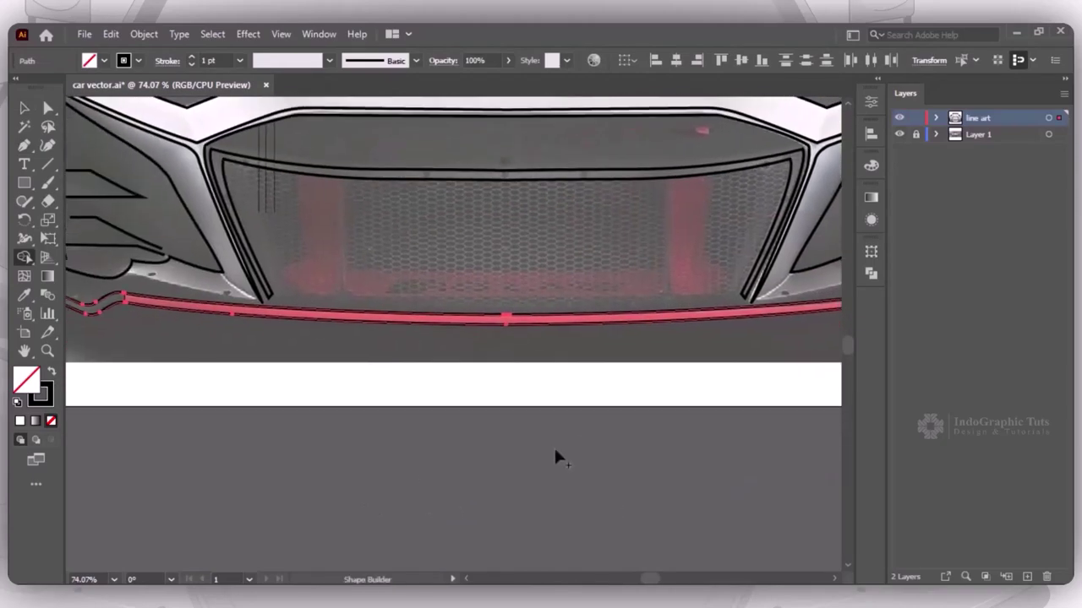
Fill the stripe with sampled pink, send it to back, and give it a 0.5 pt black stroke
key("i")
left_click(342, 311)
key("v")
scroll(431, 369, "up", 2)
right_click(430, 369)
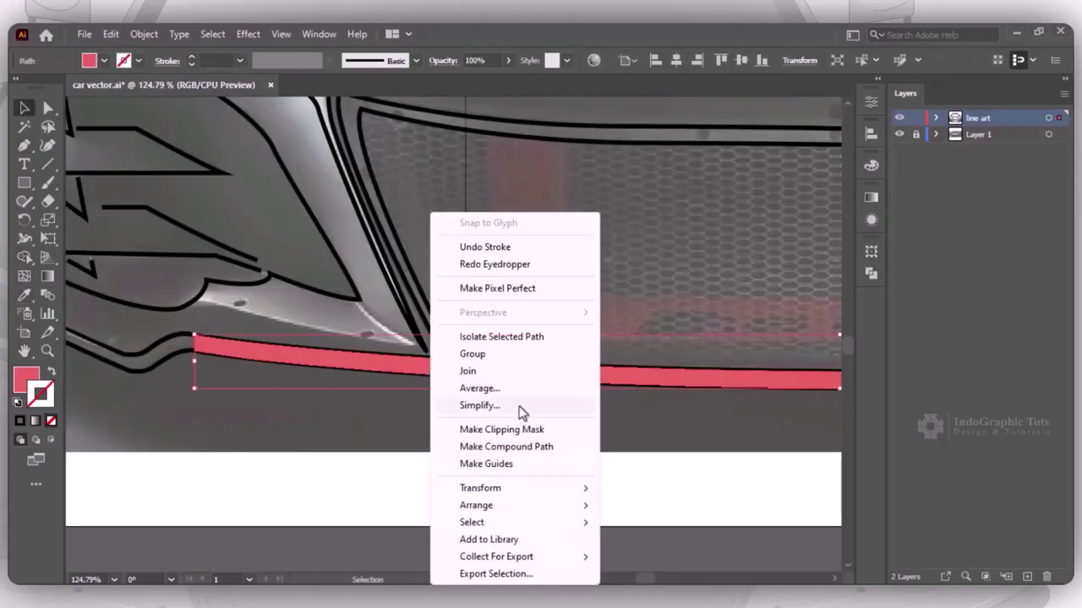
left_click(650, 557)
left_click(191, 56)
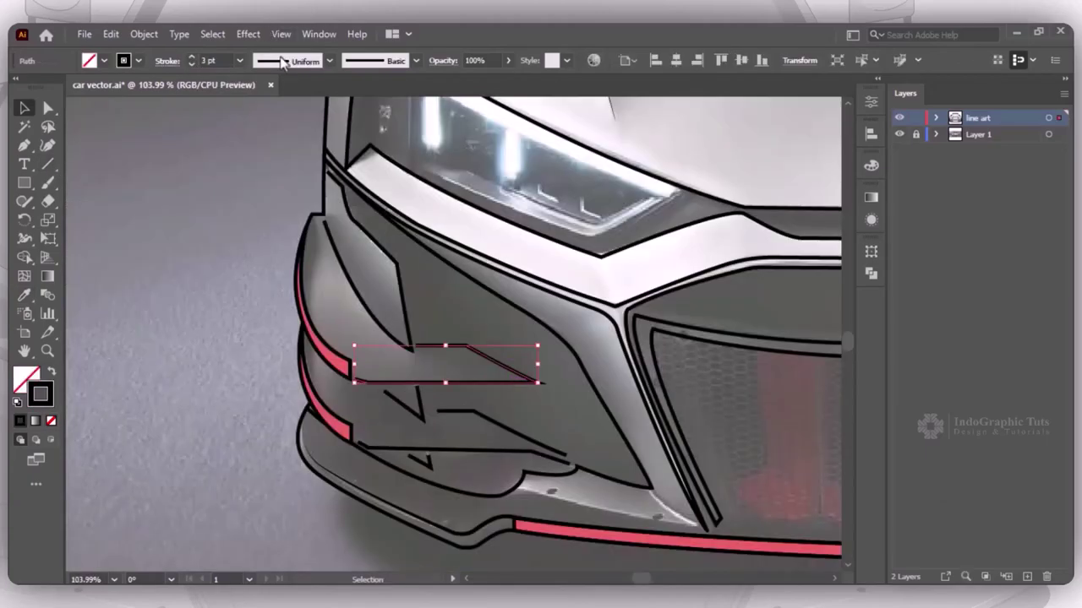
Apply tapered width profiles to the first two side-intake lines
left_click(329, 60)
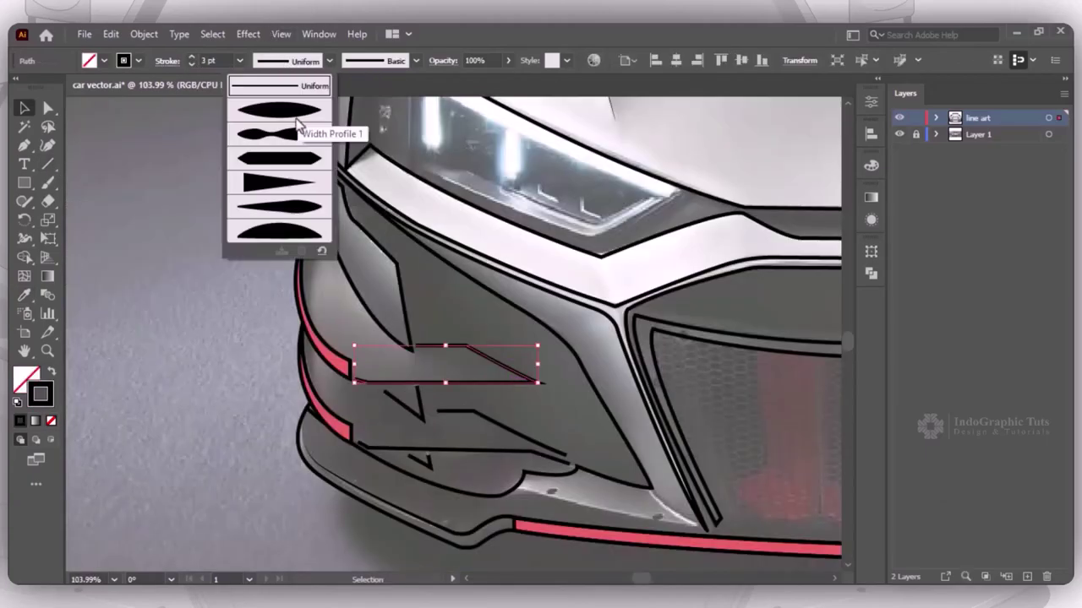
left_click(279, 85)
left_click(218, 226)
left_click(525, 439)
left_click(330, 60)
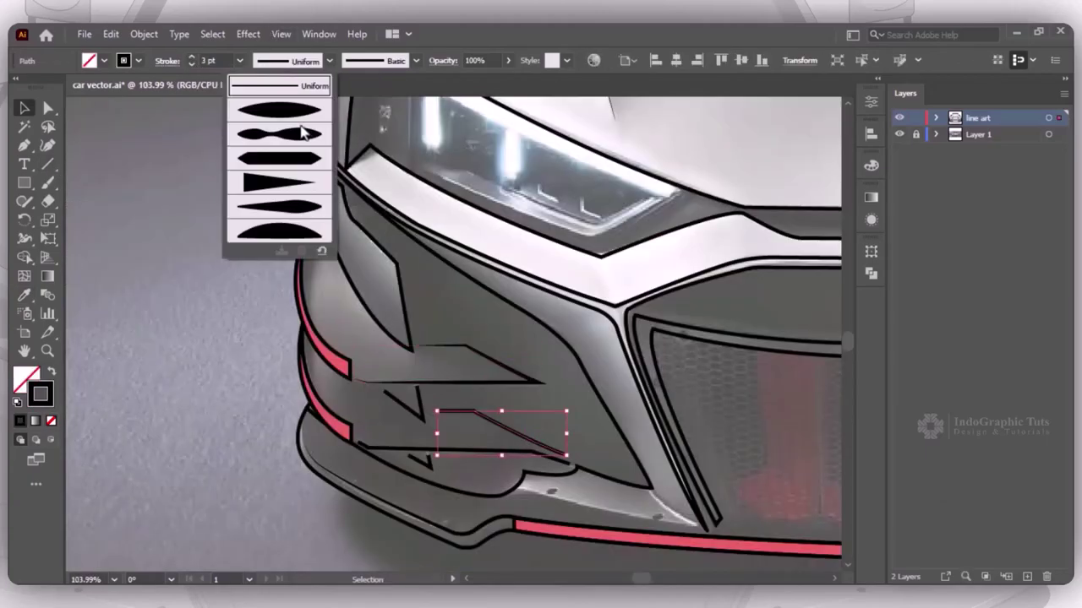
left_click(279, 93)
left_click(177, 255)
Taper the lower intake line and a bumper panel line
left_click(503, 456)
left_click(330, 60)
left_click(279, 93)
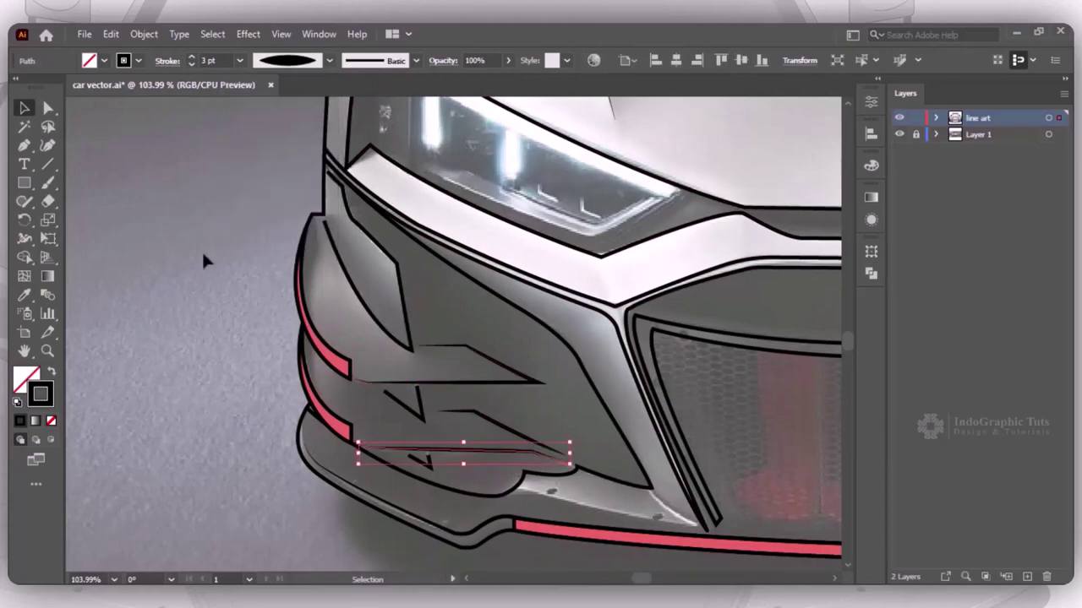
left_click(201, 253)
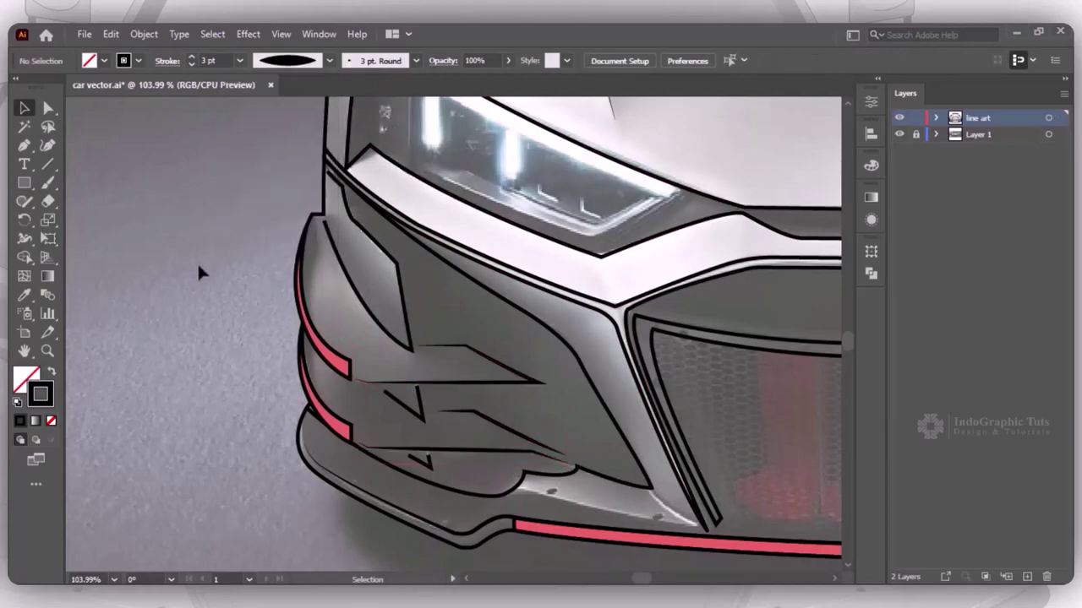
left_click(406, 335)
left_click(329, 60)
left_click(294, 155)
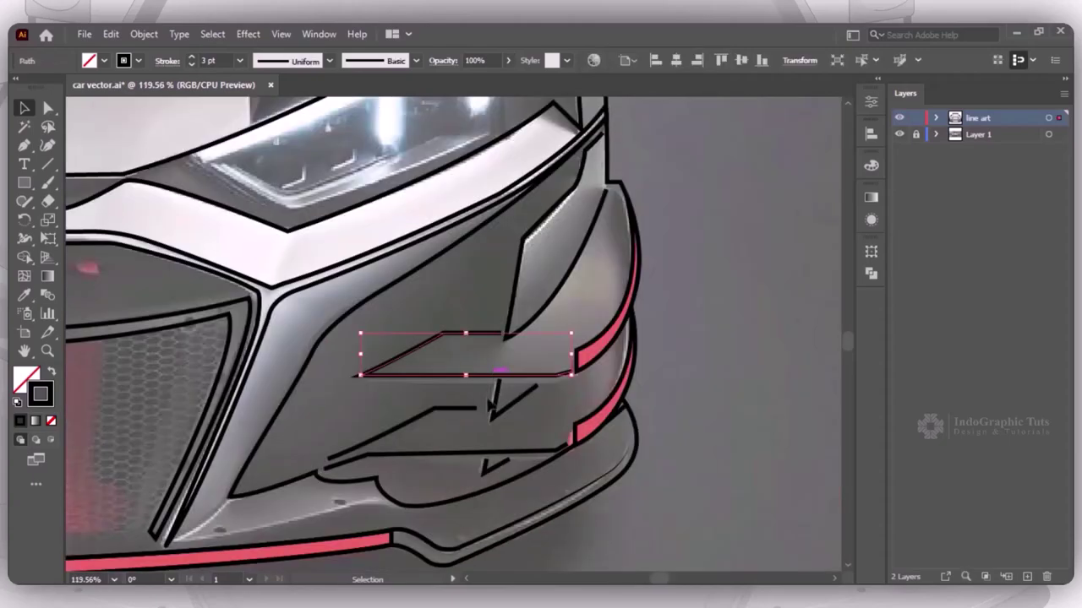
Apply a tapered 3 pt width profile to the lower intake and upper panel lines together
left_click(472, 454, "shift")
left_click(525, 254, "shift")
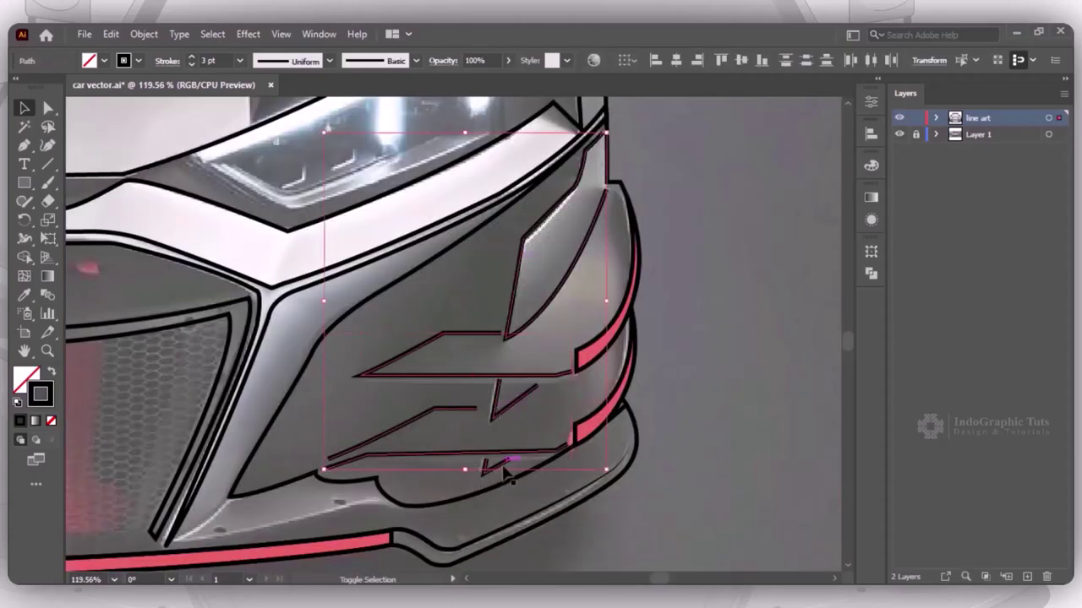
left_click(297, 60)
left_click(292, 152)
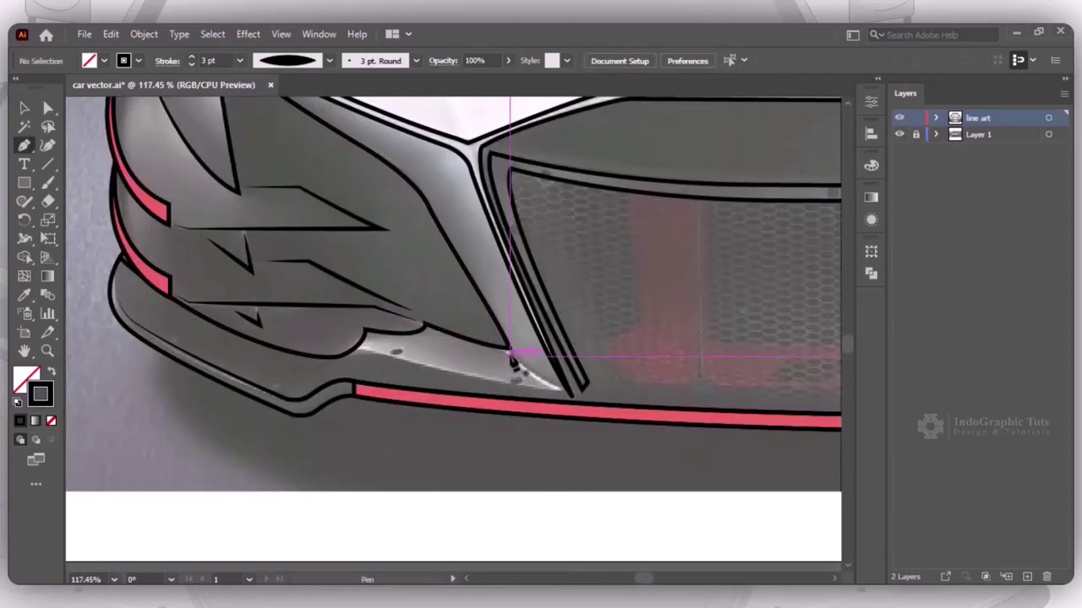
Draw a small sliver shape along the lip at the grille corner
left_click(509, 354)
left_click(559, 392)
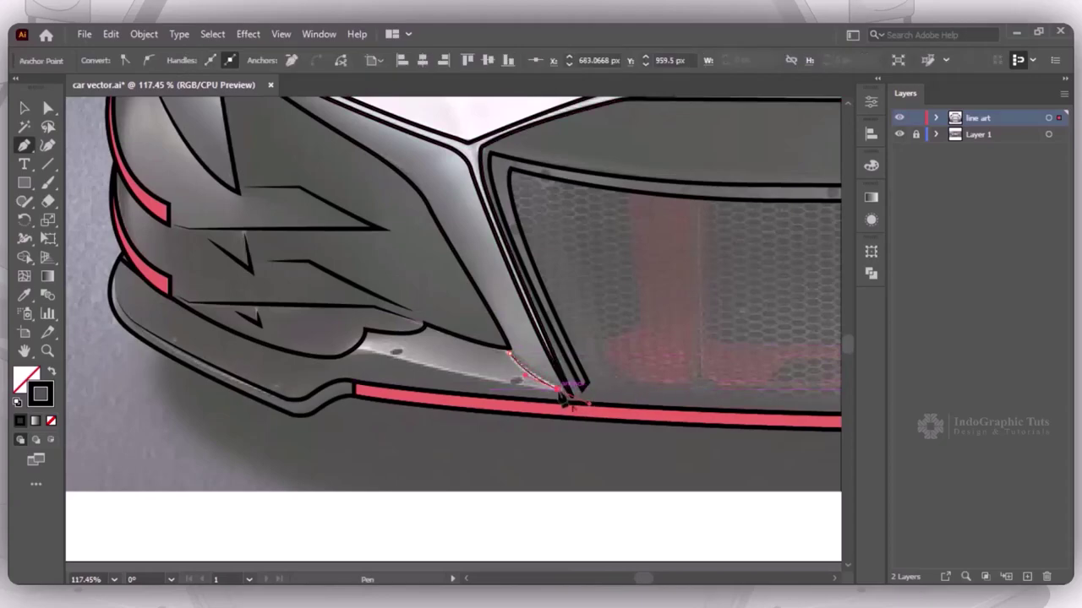
left_click_drag(355, 388, 395, 414)
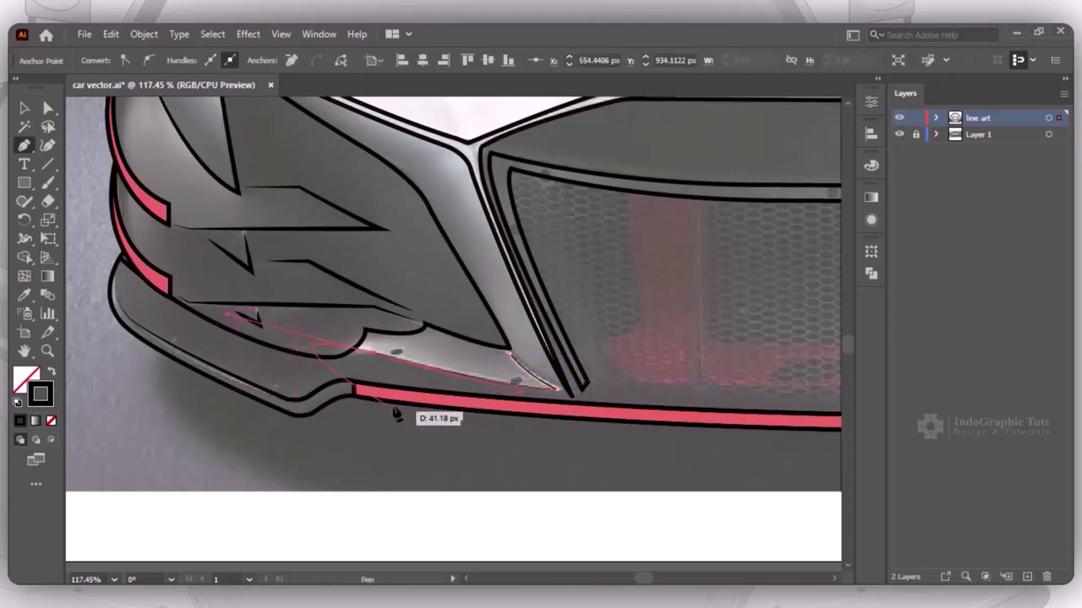
left_click(370, 359)
left_click(329, 60)
Draw a small black-filled oval and place it on the left lower bumper
left_click(24, 183)
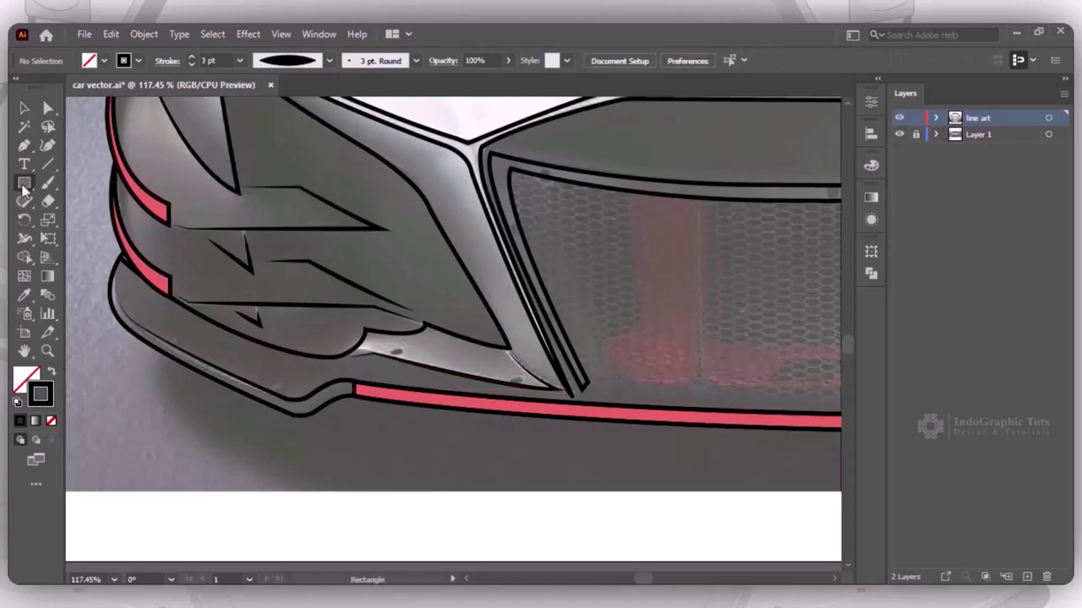
key("l")
mouse_move(421, 347)
left_mouse_down()
mouse_move(434, 355)
mouse_move(245, 348)
left_mouse_up()
key("ctrl+plus")
key("ctrl+plus")
key("ctrl+plus")
key("shift+x")
key("v")
scroll(245, 349, "down", 2)
scroll(245, 348, "right", 2)
left_click_drag(137, 272, 743, 409)
left_click(567, 391)
key("ctrl+0")
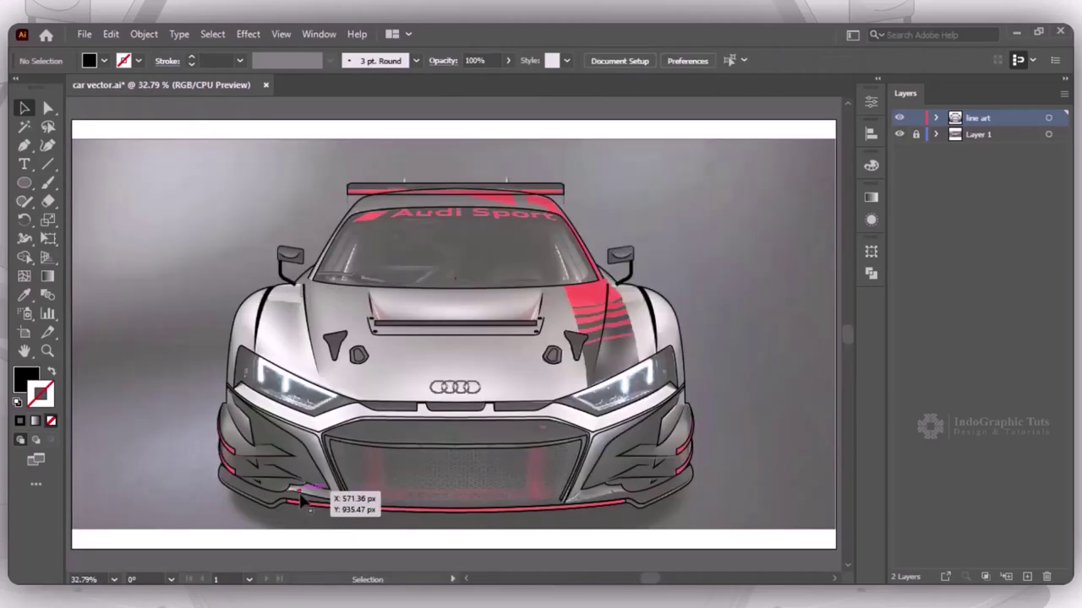
Mirror a copy of the lower-front paths across the vertical axis onto the right side
left_click_drag(303, 500, 351, 507)
double_click(24, 220)
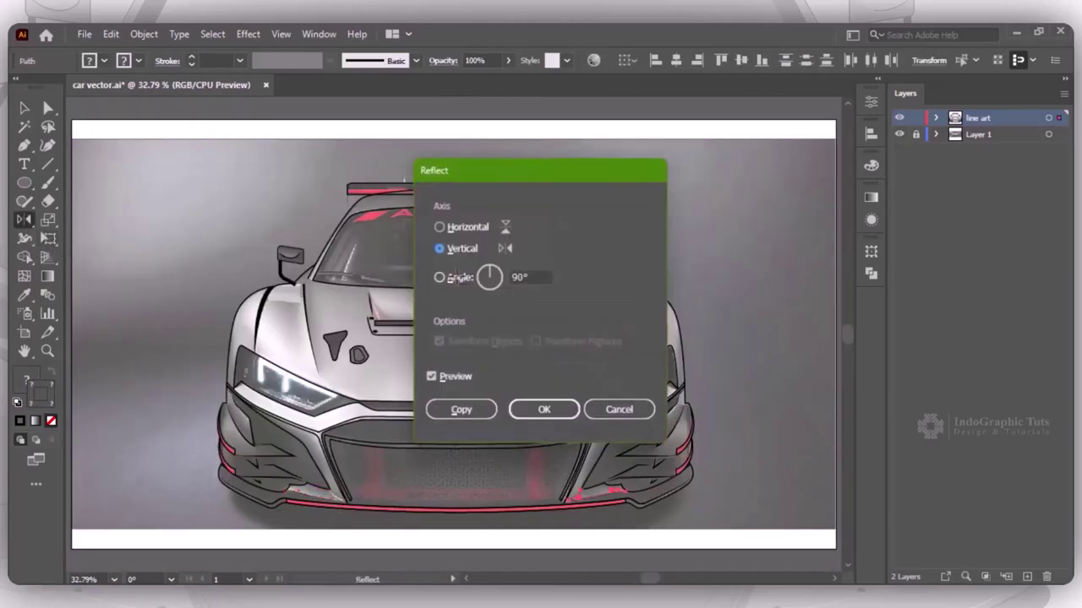
left_click(461, 409)
left_click(282, 473)
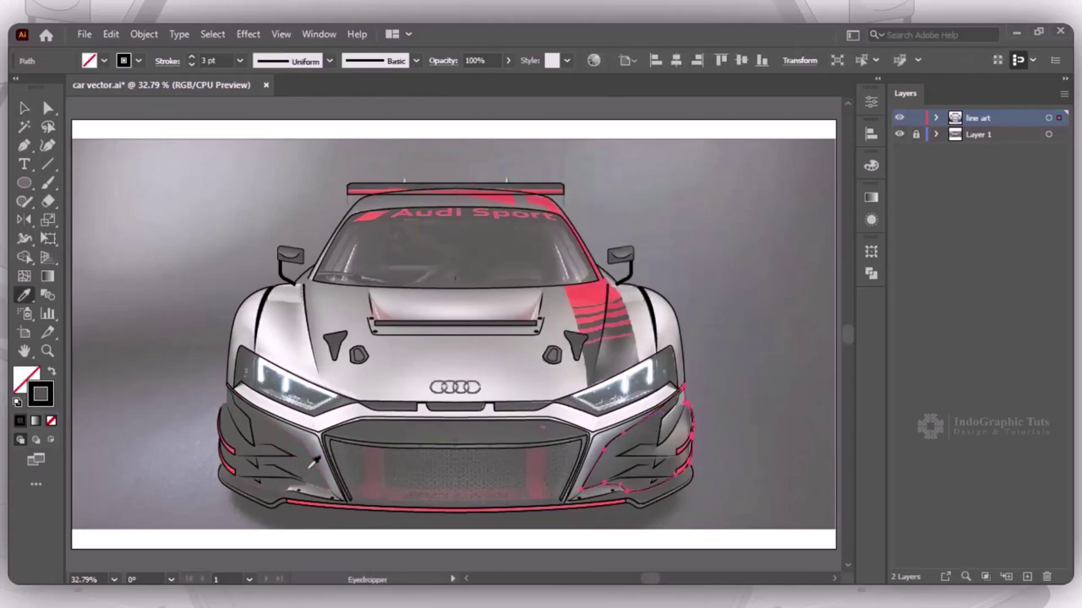
scroll(455, 531, "up", 5)
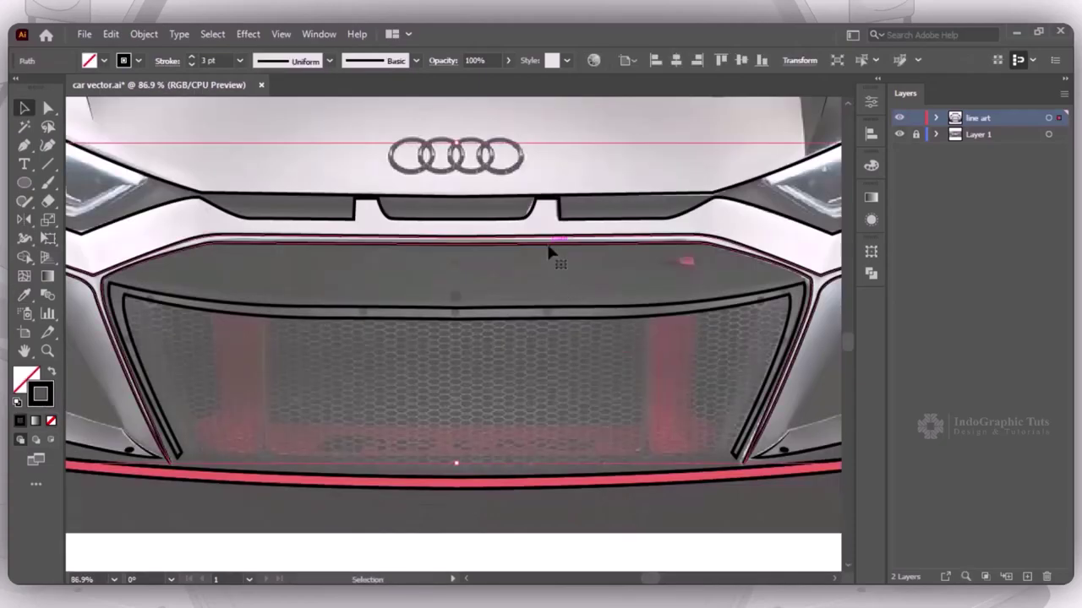
Cut the isolated grille outline at both bottom ends and delete the outer piece
double_click(549, 252)
left_click_drag(550, 252, 608, 512)
scroll(583, 380, "down", 5)
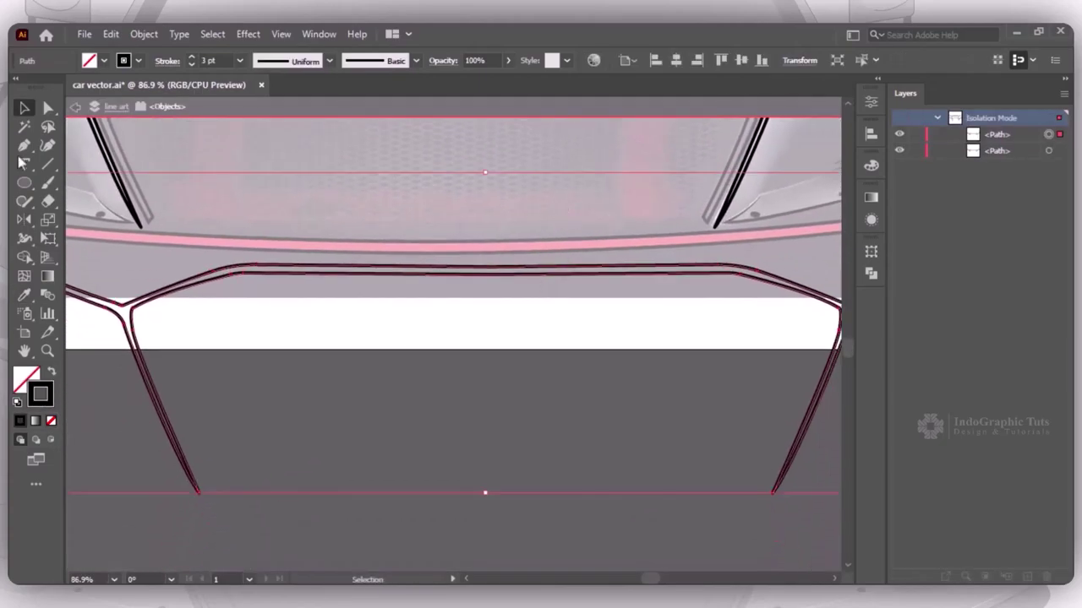
left_click_drag(48, 201, 110, 218)
left_click(198, 493)
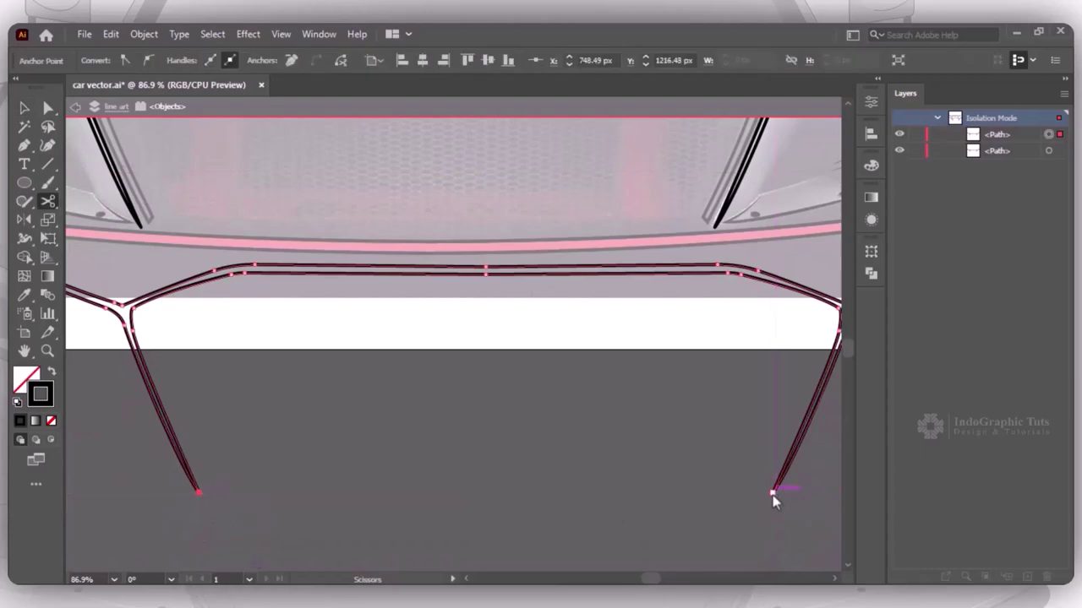
left_click(772, 493)
key("v")
left_click(715, 269)
key("Delete")
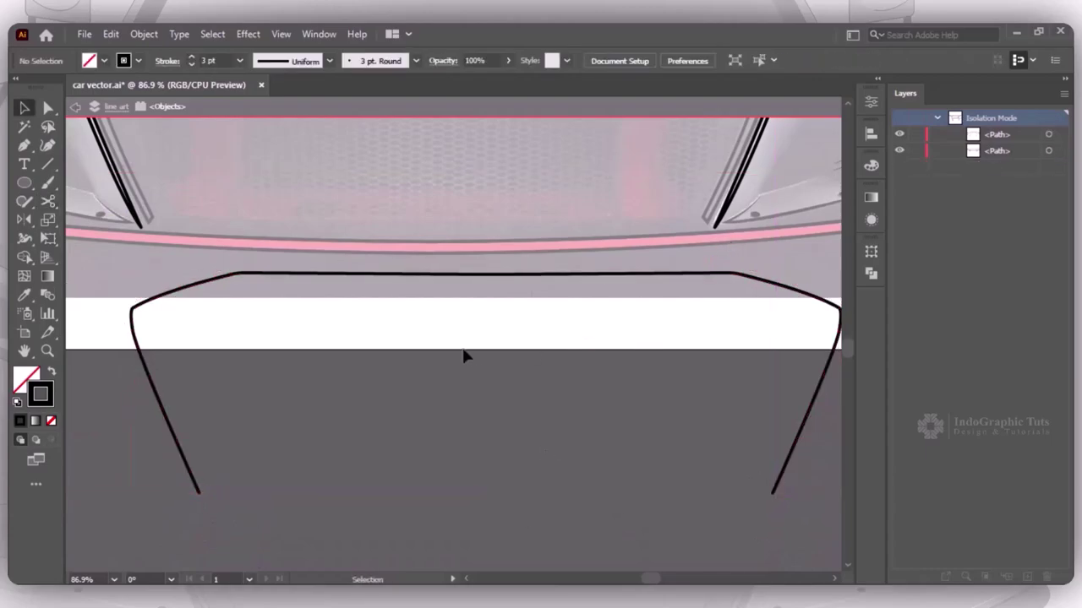
left_click_drag(442, 405, 442, 528)
left_click_drag(512, 397, 461, 130)
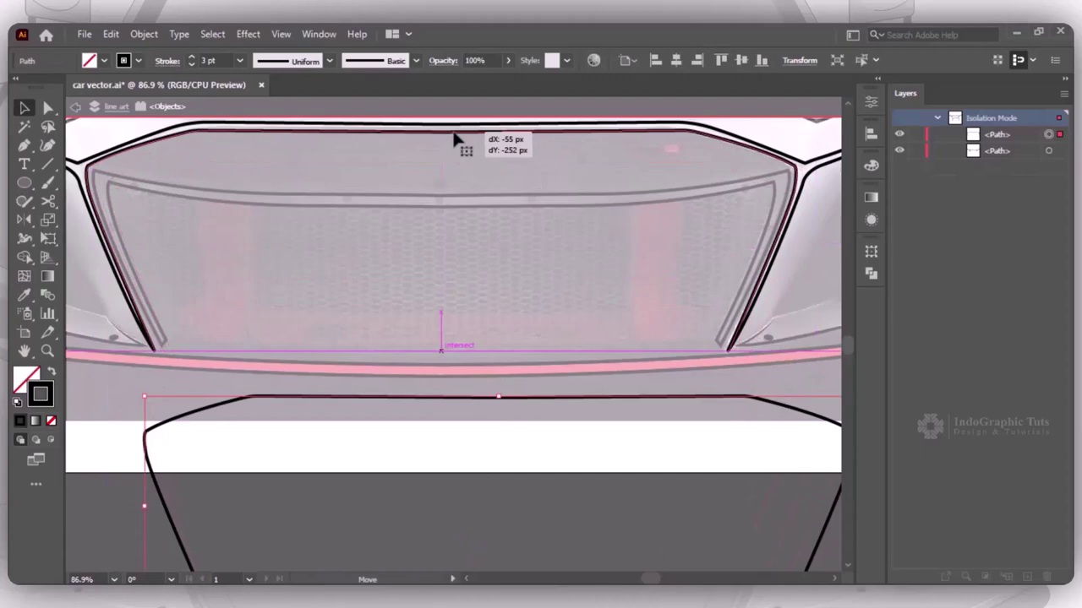
Close the grille path across its bottom and convert the middle anchor point
key("p")
left_click(727, 348)
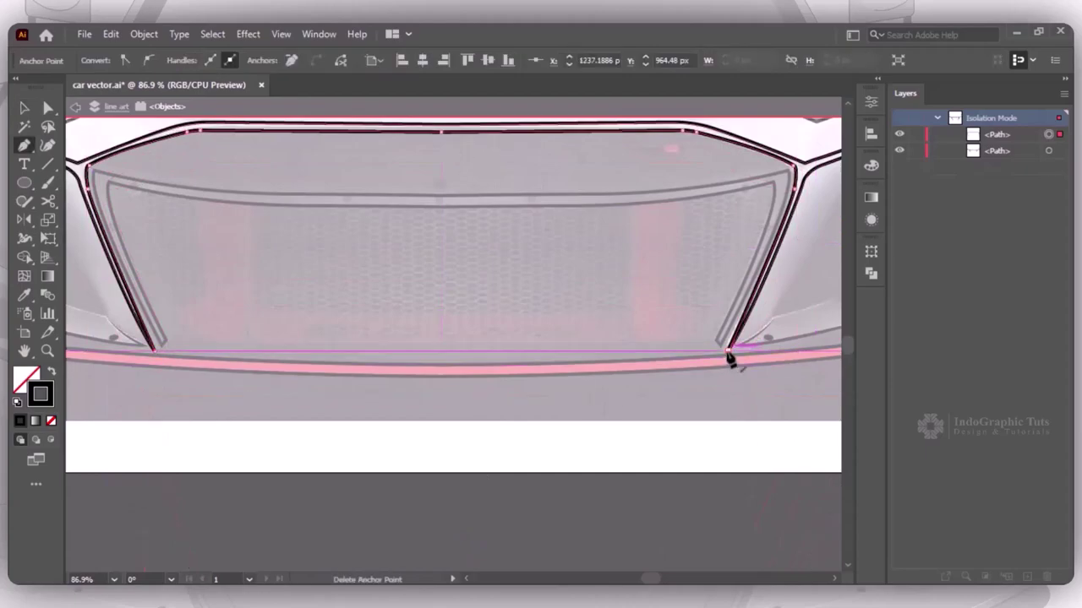
left_click(153, 349)
key("a")
left_click(25, 145)
left_click(110, 203)
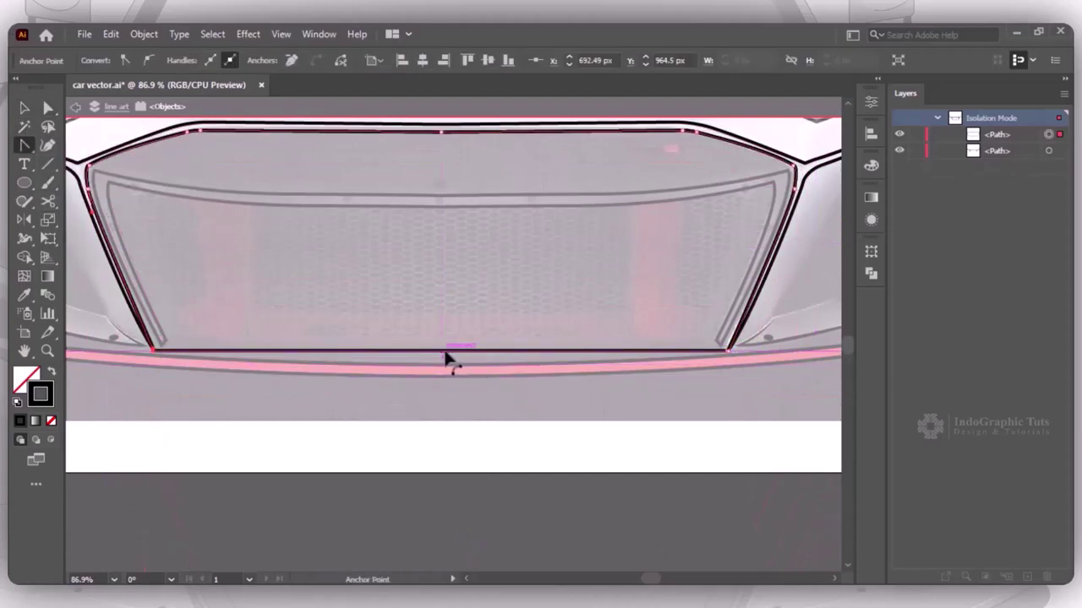
left_click(446, 360)
Fill the grille shape with sampled gray, send it to back, and exit isolation mode
key("i")
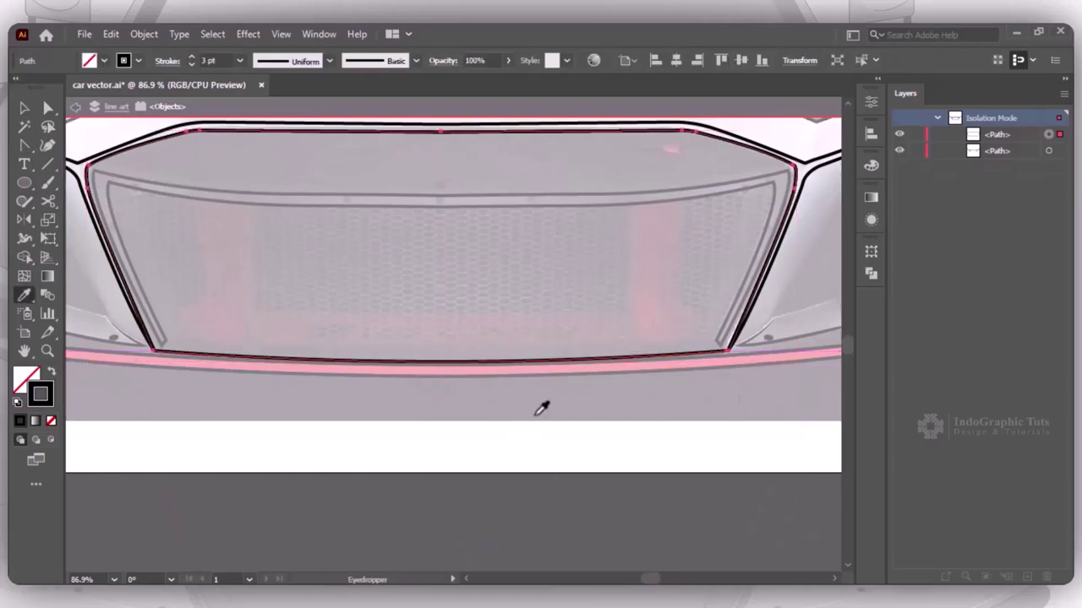
left_click(559, 157)
right_click(621, 270)
key("Escape")
key("v")
right_click(529, 303)
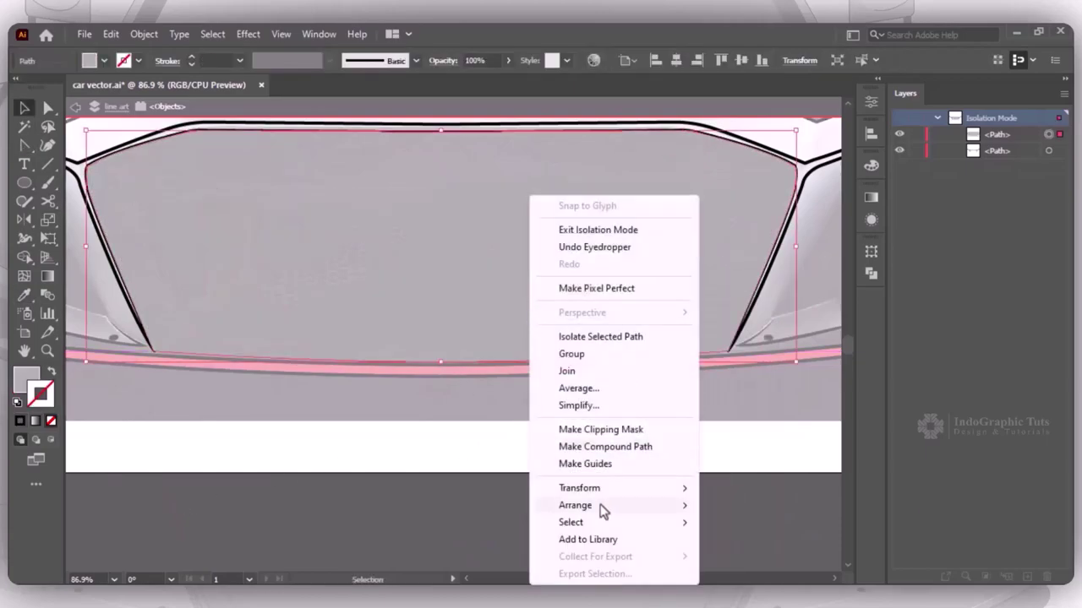
left_click(732, 557)
double_click(585, 510)
key("ctrl+0")
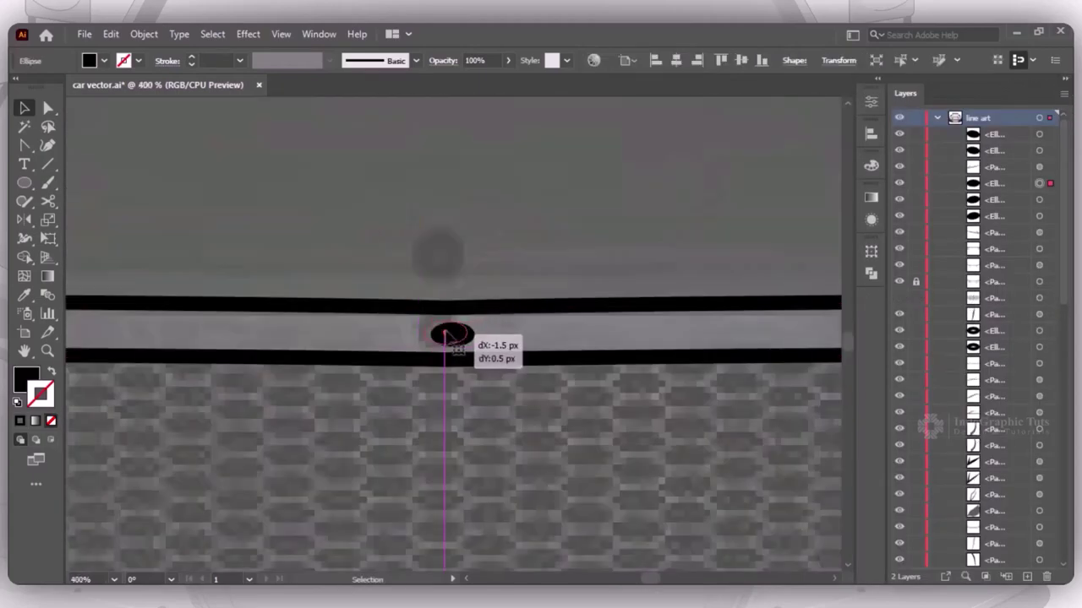
Arrange a row of small black bolt ovals along the grille's top bar
left_click_drag(453, 336, 347, 336)
key("ctrl+1")
left_click_drag(455, 337, 561, 336, "alt")
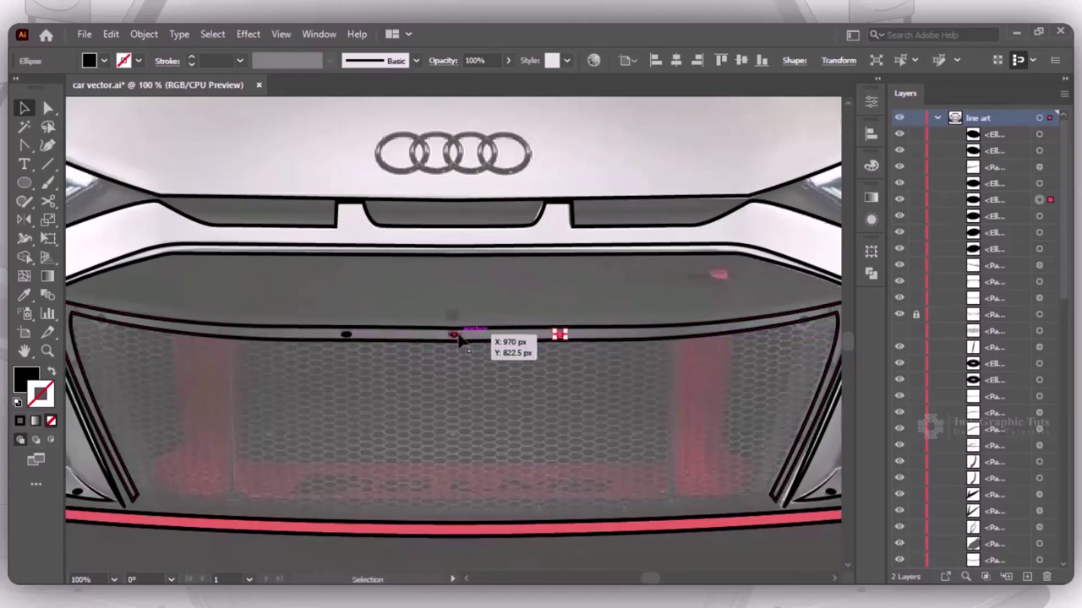
mouse_move(456, 317)
left_mouse_down()
mouse_move(467, 328)
mouse_move(219, 332)
left_mouse_up()
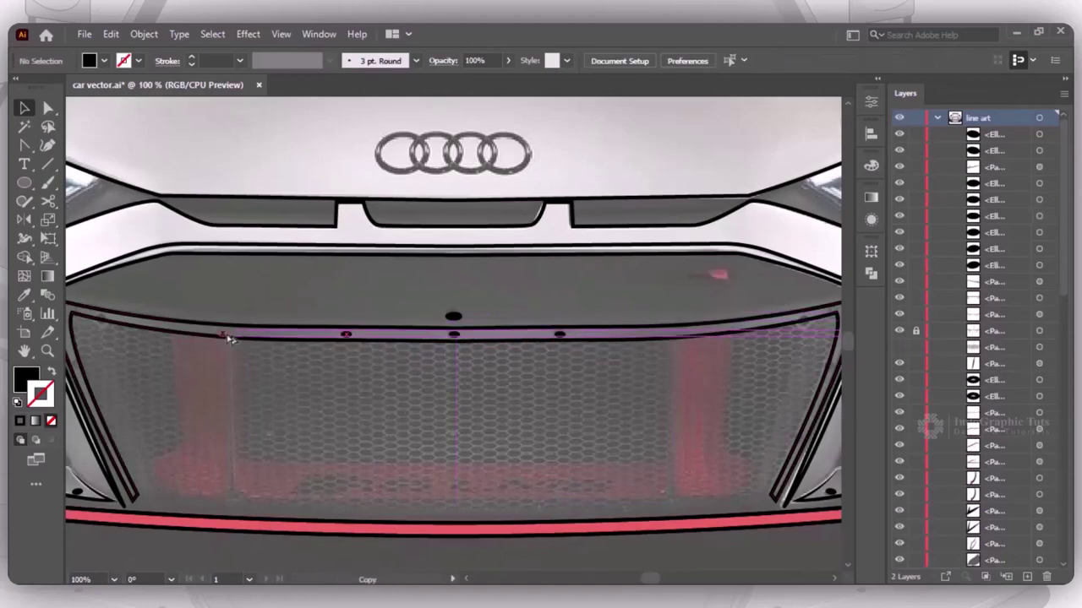
left_click_drag(593, 339, 685, 332, "alt")
Draw the left half of the inner panel outline, ending at the grille centre, stroke only
key("ctrl+shift+a")
key("p")
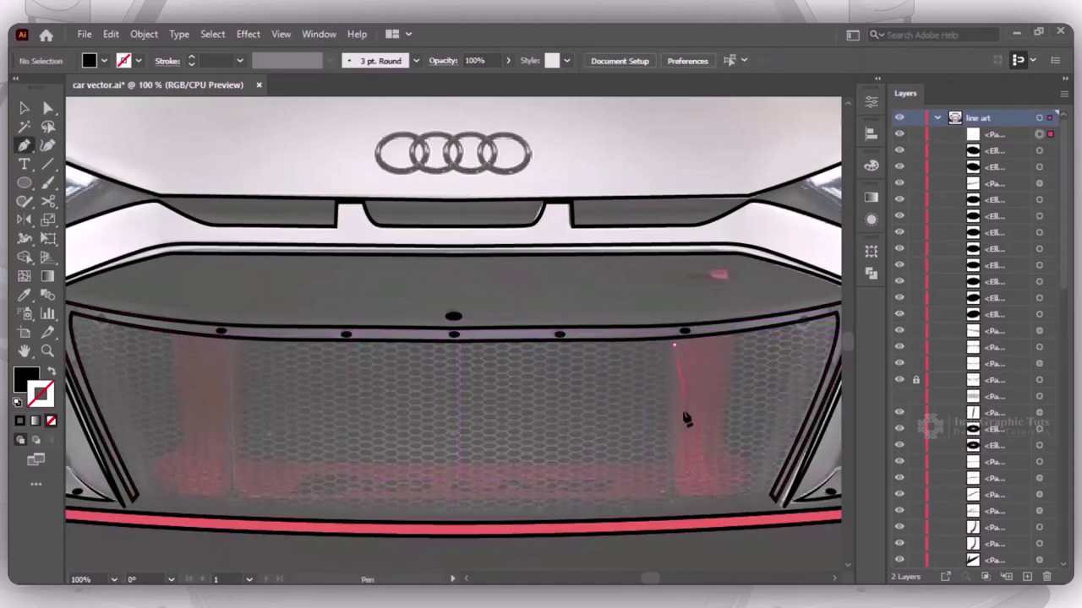
left_click(674, 345)
left_click(673, 463)
left_click(453, 464)
key("shift+x")
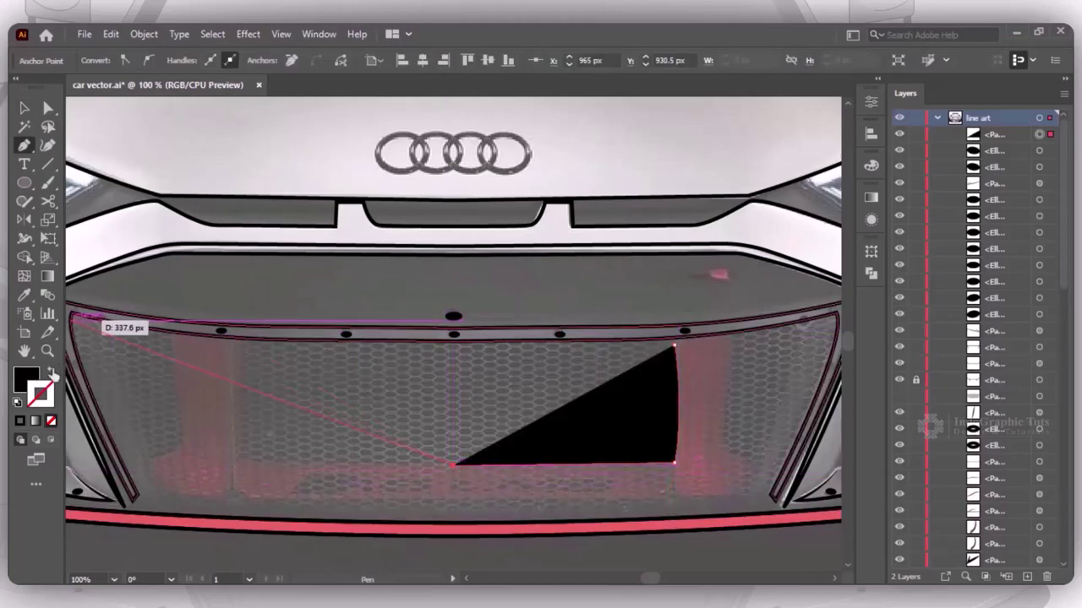
Mirror a copy across the grille centre to complete the panel frame
key("o")
left_click(453, 465, "alt")
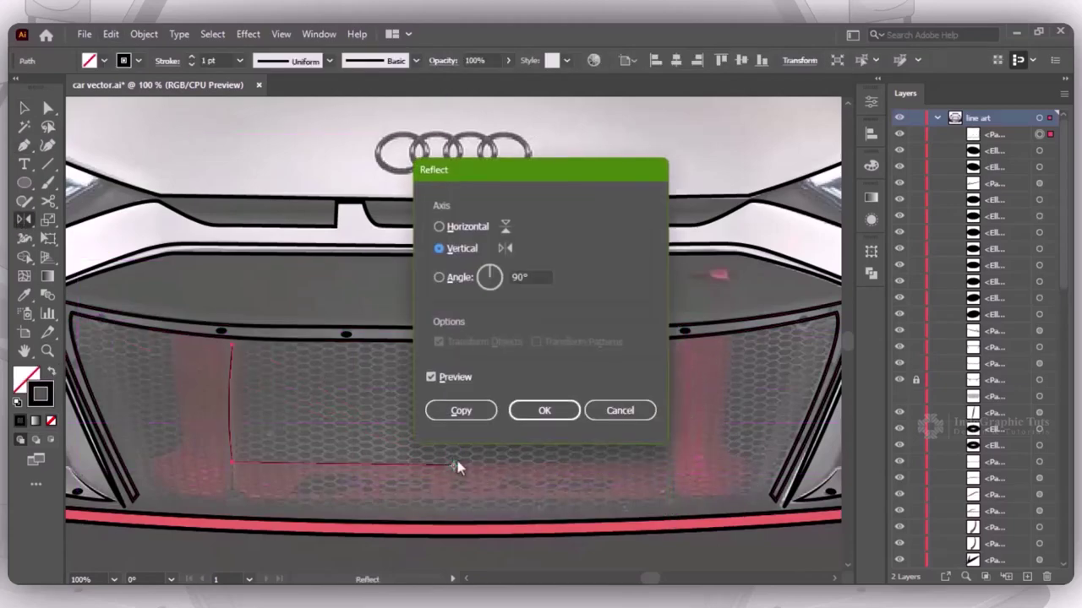
left_click(459, 410)
key("ctrl+shift+a")
key("v")
left_click(414, 435)
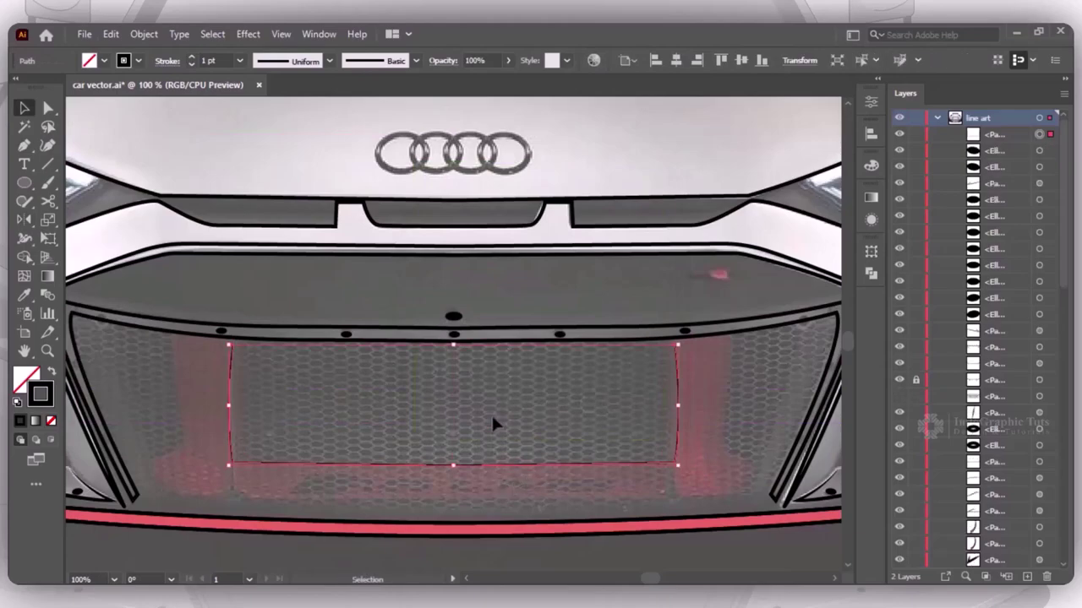
Check the panel's width profile options, then begin a new line at the grille's upper left
left_click(330, 61)
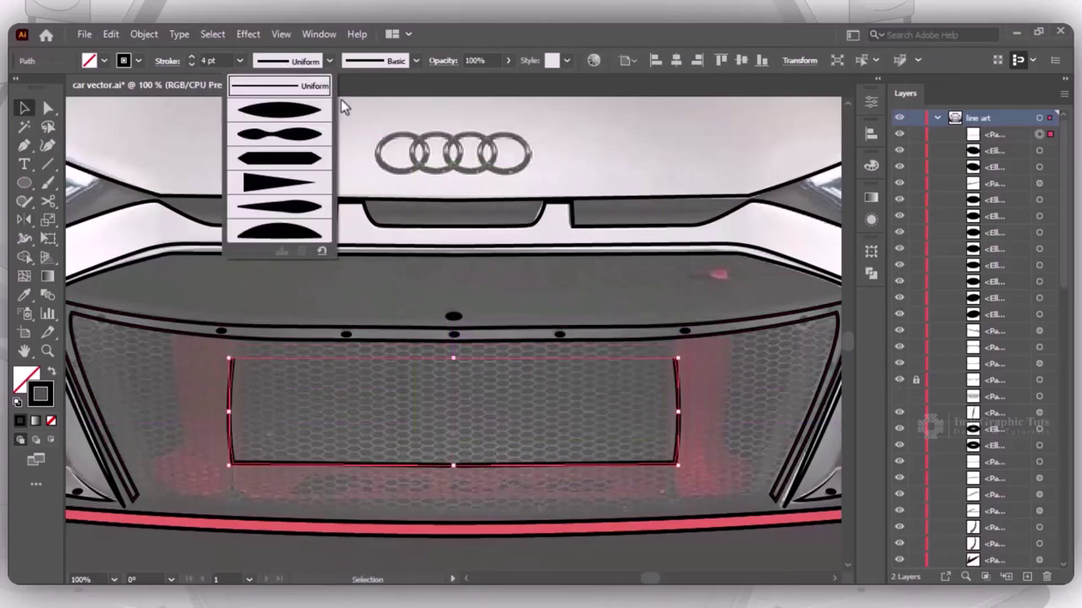
key("Escape")
key("p")
left_click(173, 341)
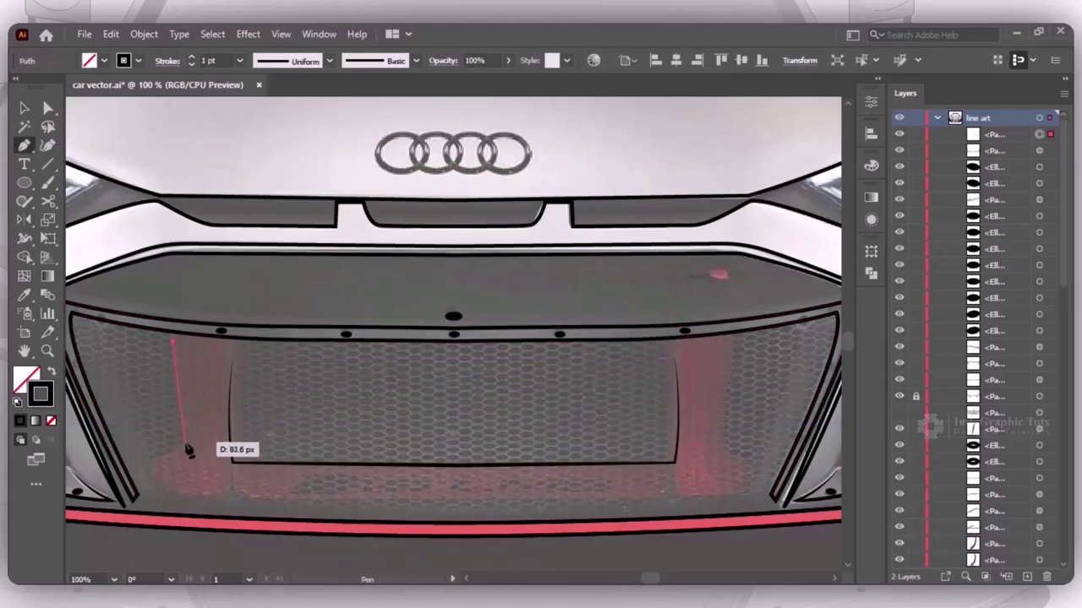
Draw the bracket's left half from the upper left down and across to the grille centre
mouse_move(184, 442)
left_mouse_down()
mouse_move(194, 479)
mouse_move(211, 490)
left_mouse_up()
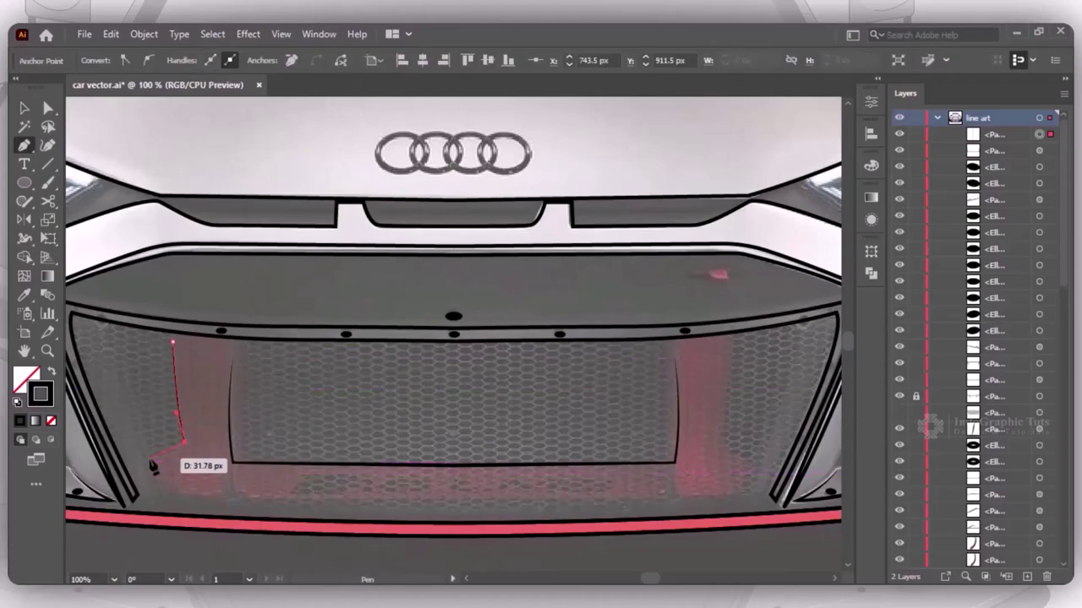
left_click(167, 491)
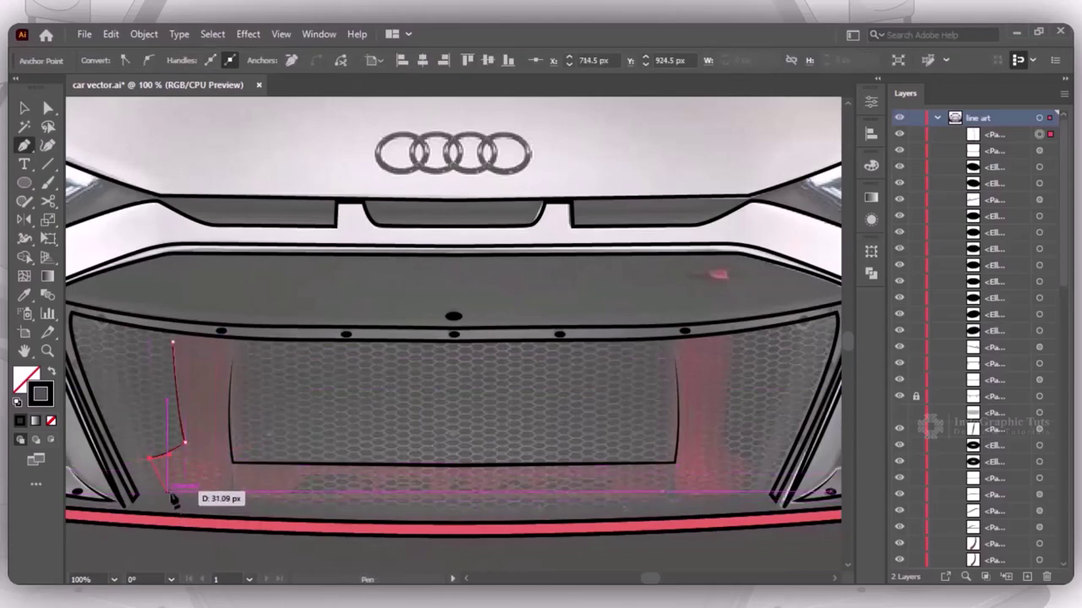
left_click(452, 499)
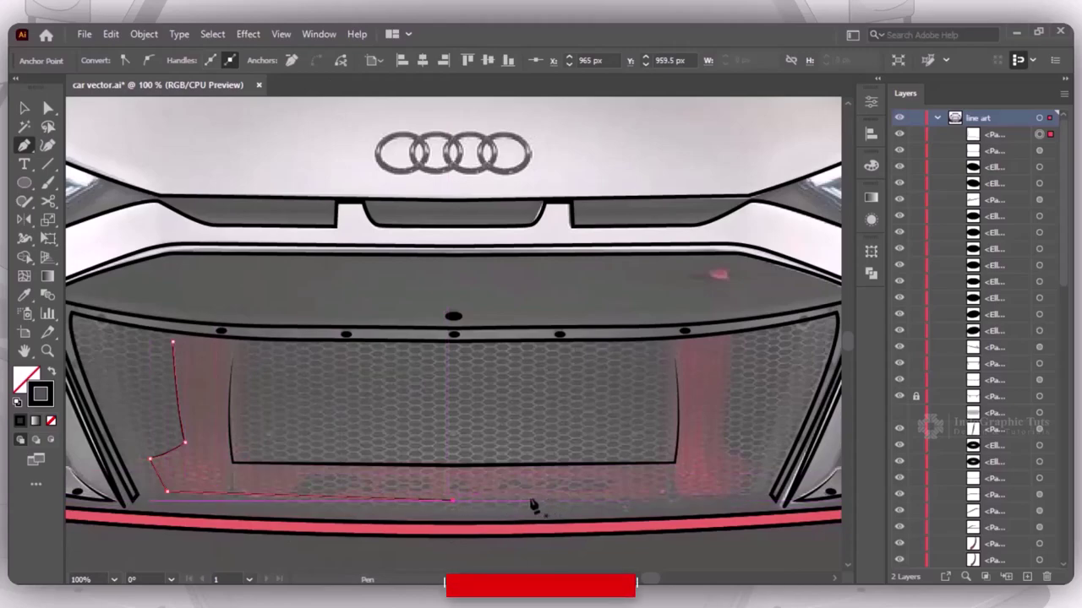
Mirror the bracket to the right, join both halves, and apply a tapered width profile
key("o")
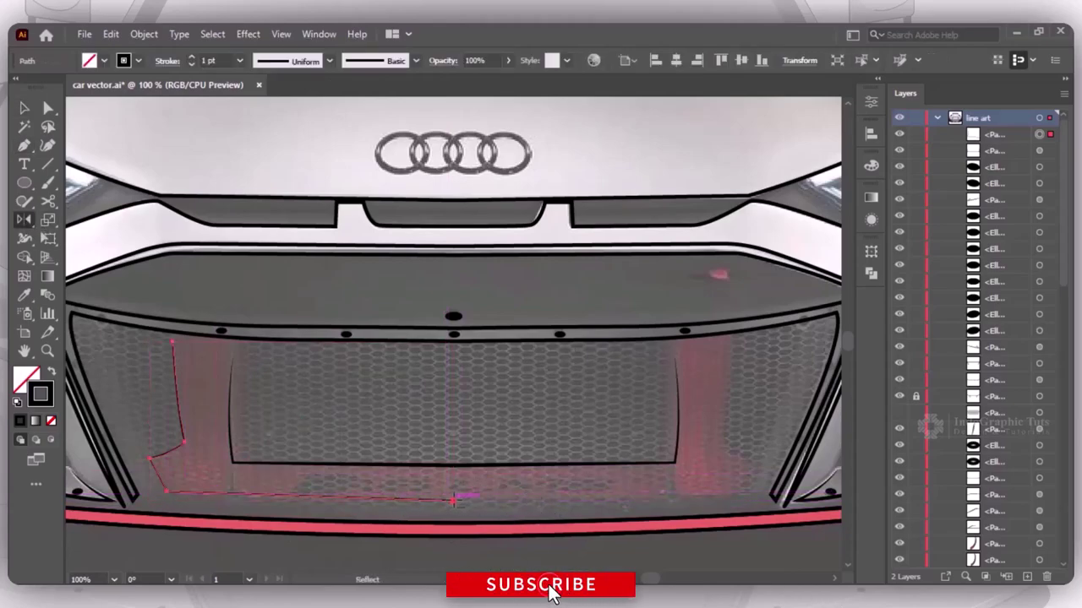
left_click(454, 500, "alt")
left_click(470, 413)
key("v")
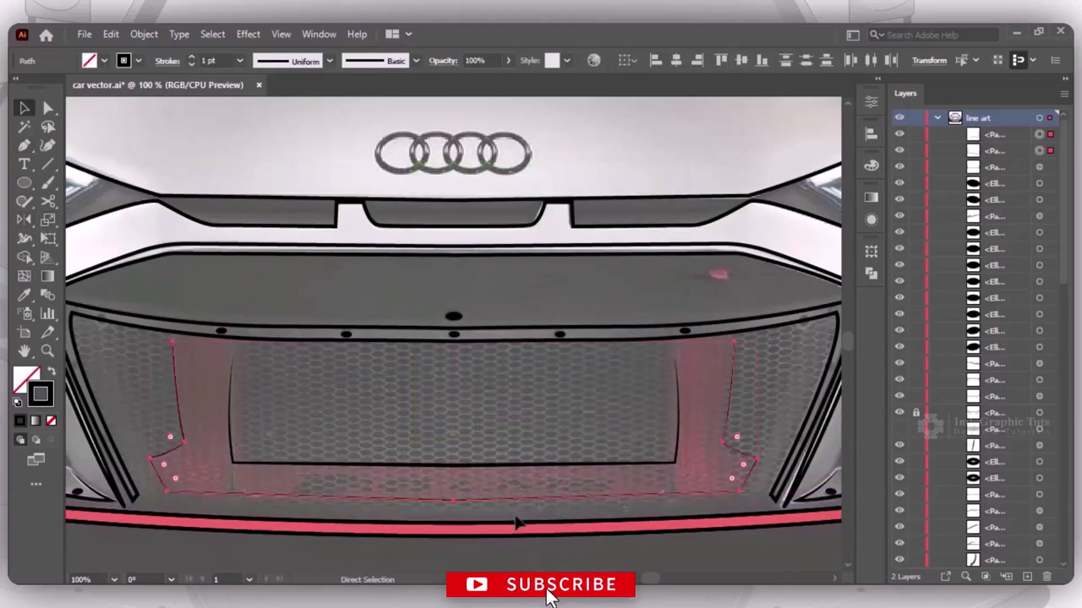
key("ctrl+j")
left_click(328, 60)
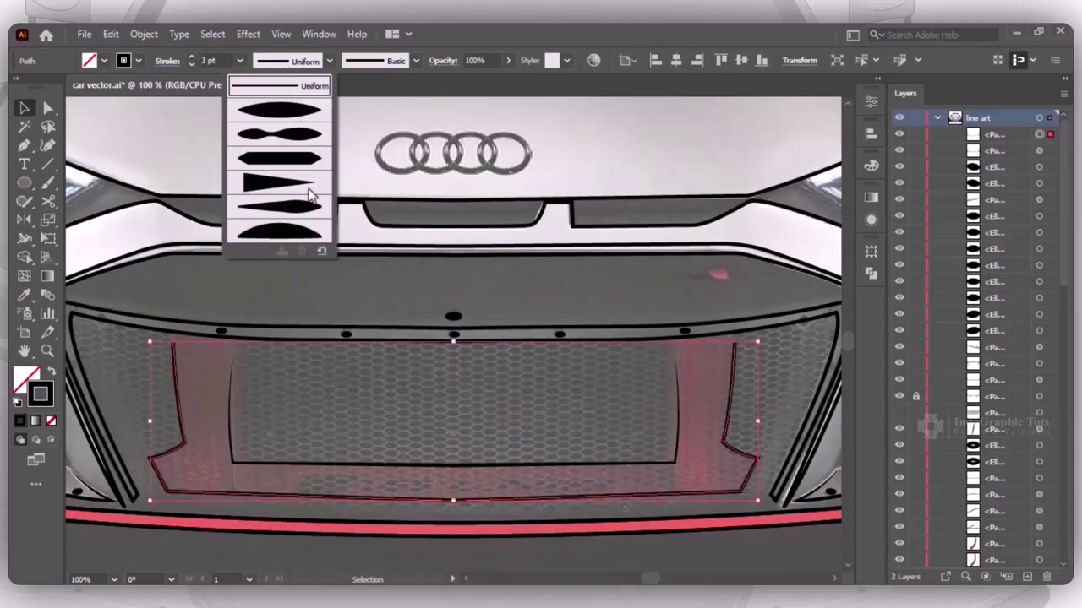
left_click(279, 105)
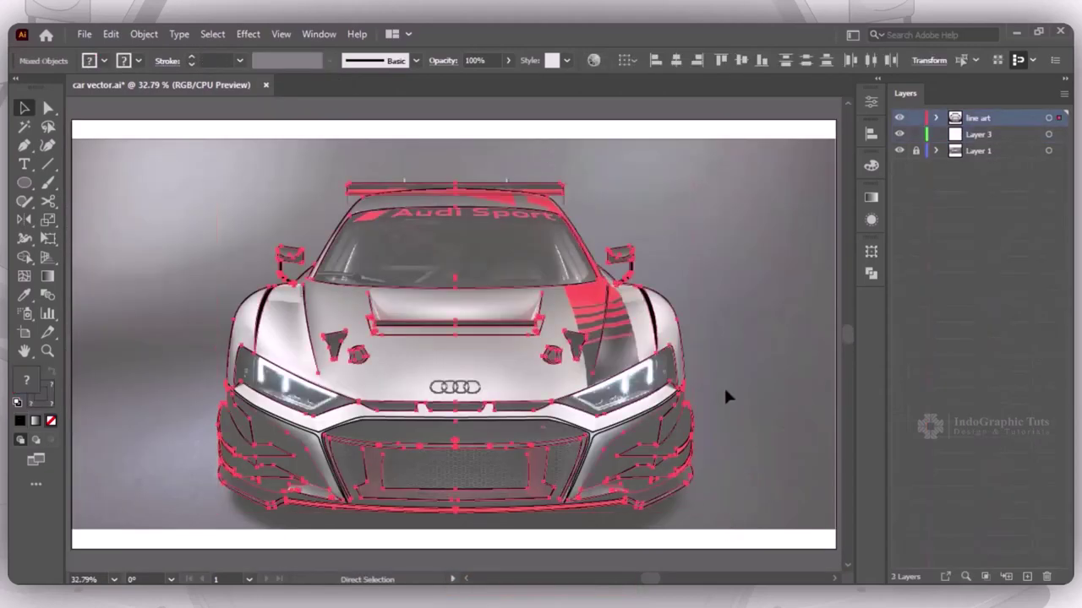
Add Layer 3 and paste the line art in place onto it
left_click(1020, 133)
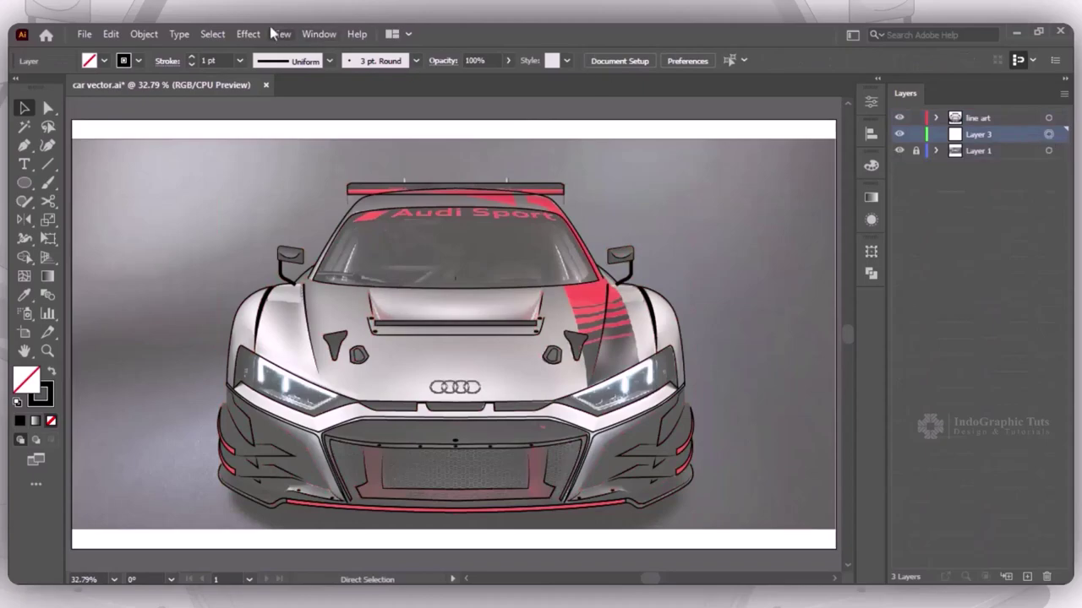
left_click(110, 34)
left_click(174, 181)
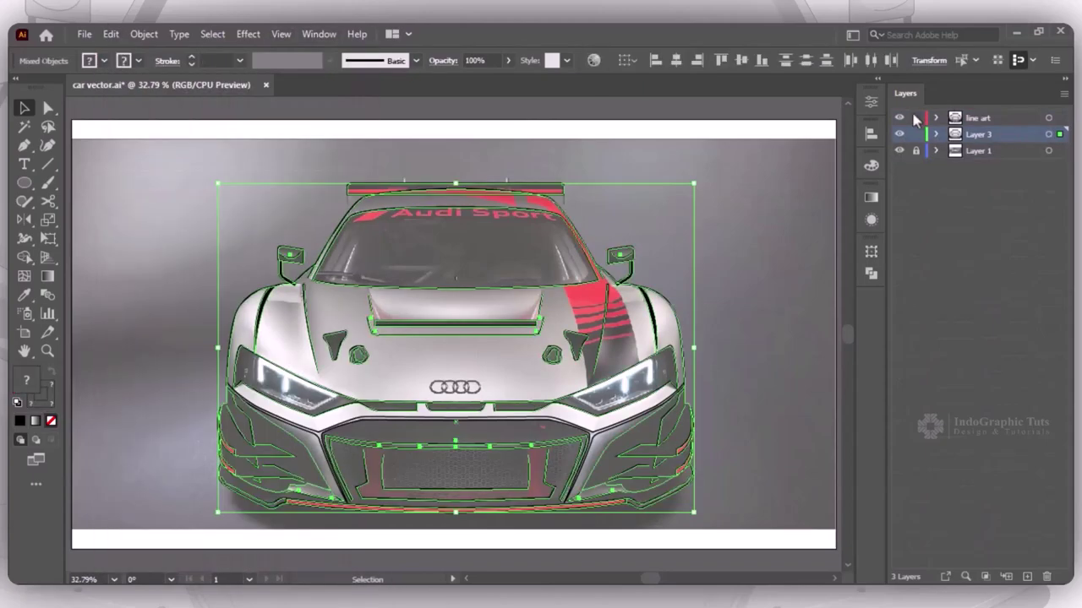
left_click(935, 133)
left_click(708, 298)
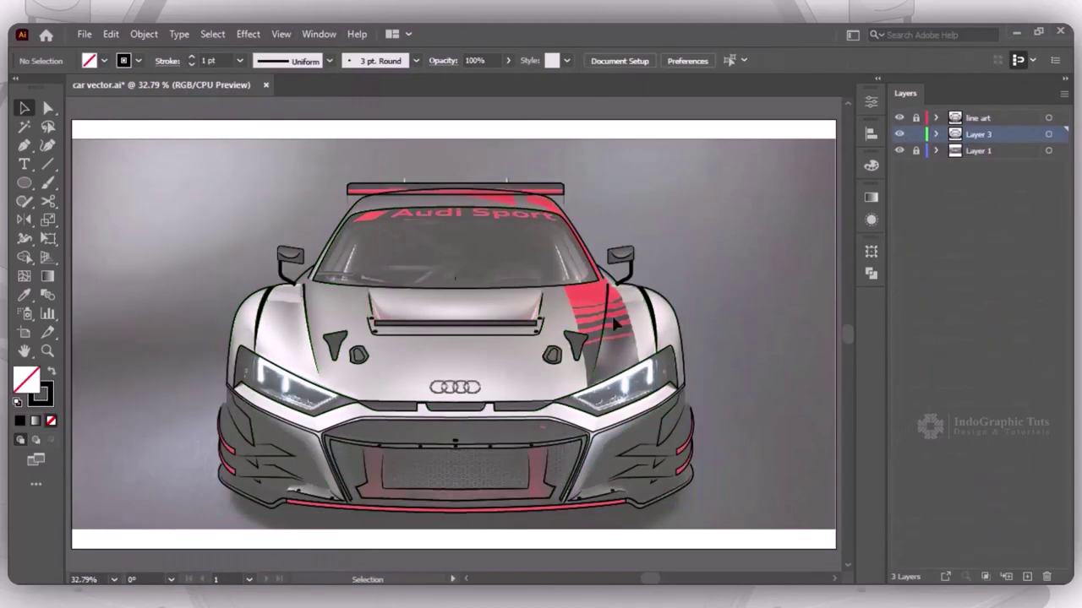
Try selecting the spoiler and windshield paths, move the spoiler up, then undo the move
left_click(513, 190)
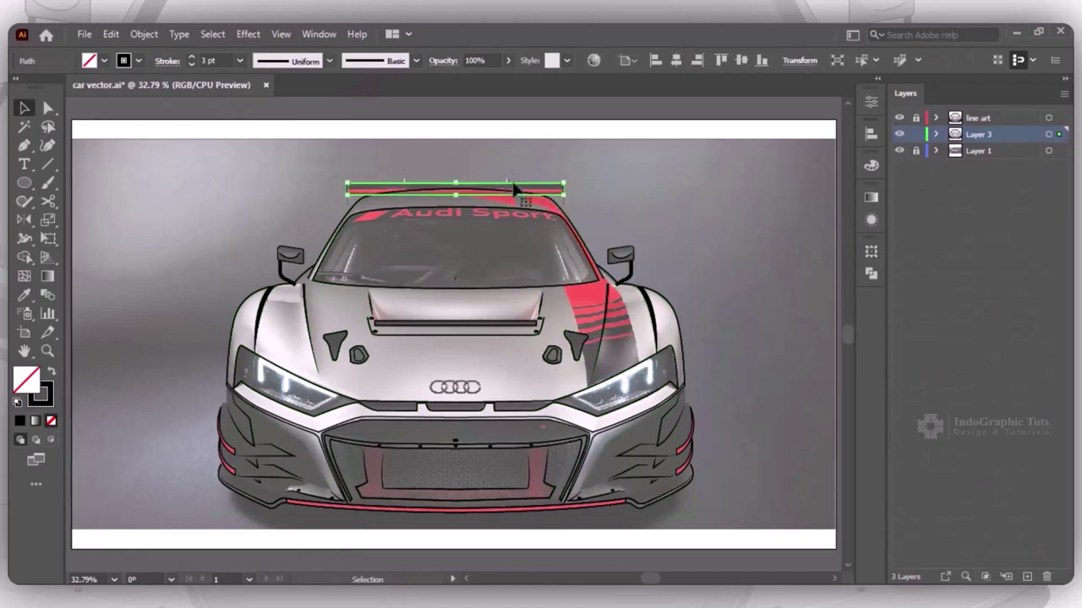
left_click(549, 191)
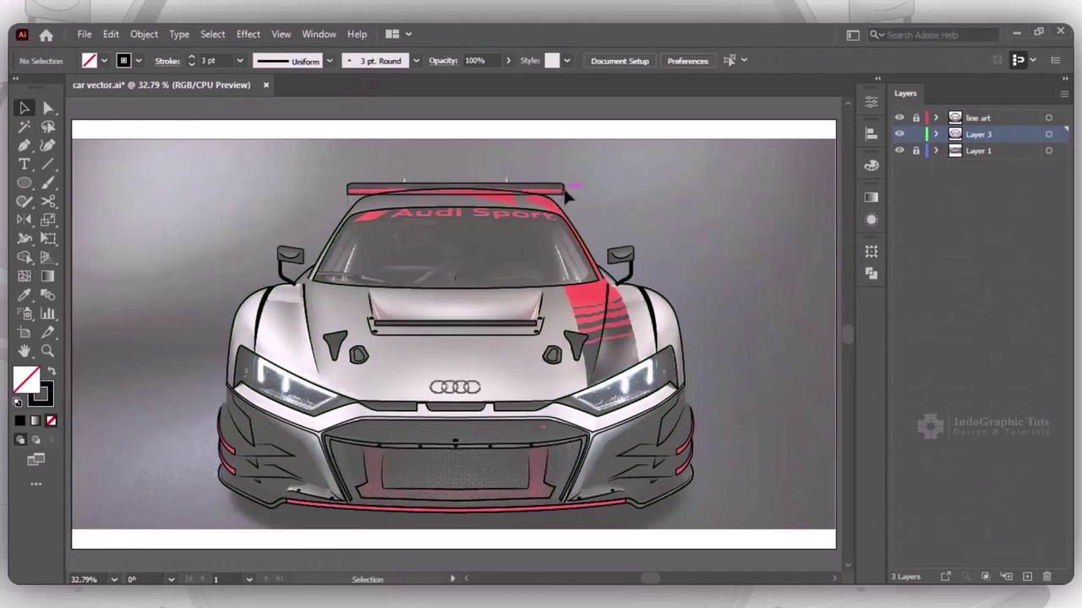
left_click(568, 196)
left_click(467, 189)
left_click(581, 254)
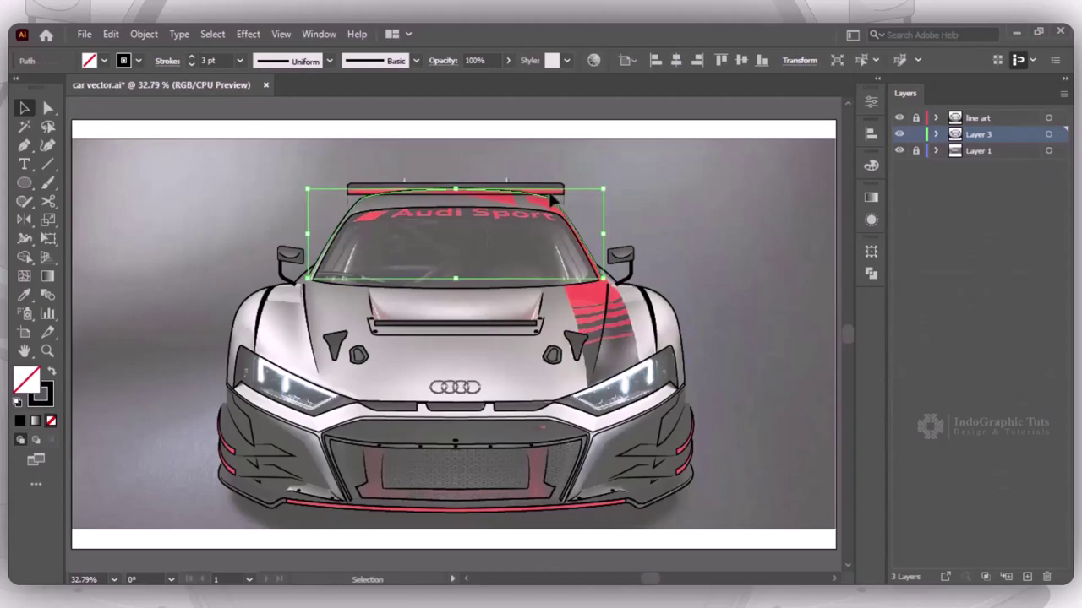
left_click(593, 185)
left_click(566, 193)
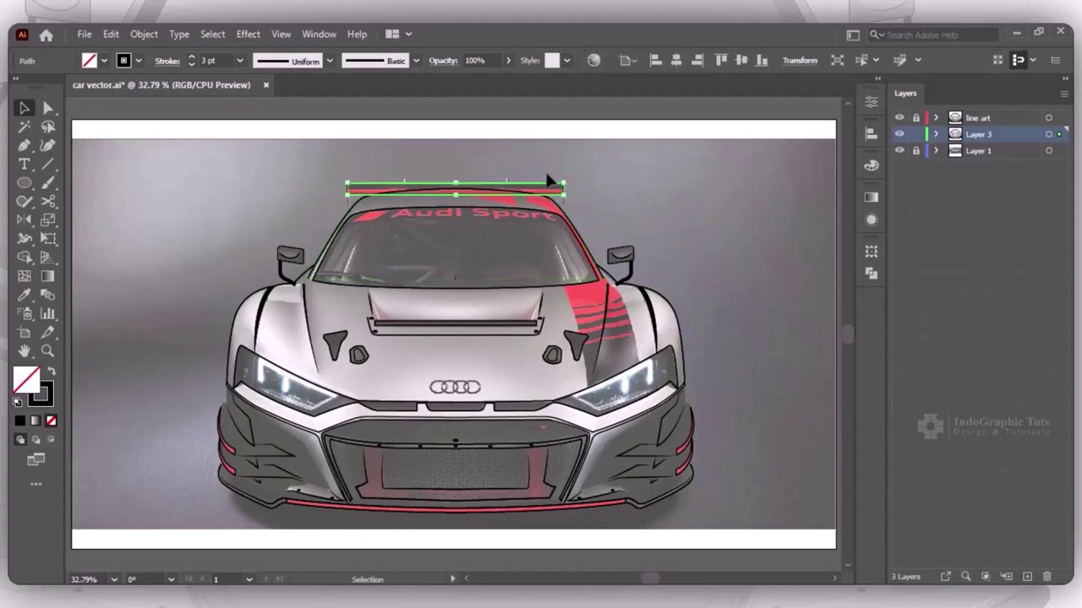
left_click_drag(439, 183, 465, 141)
left_click(547, 190)
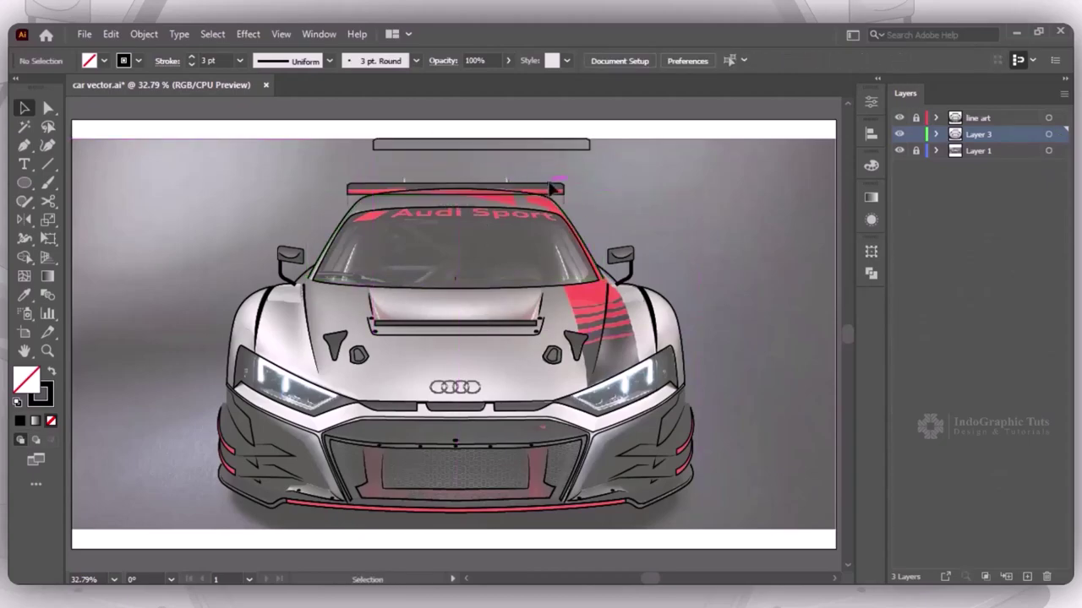
key("ctrl+z")
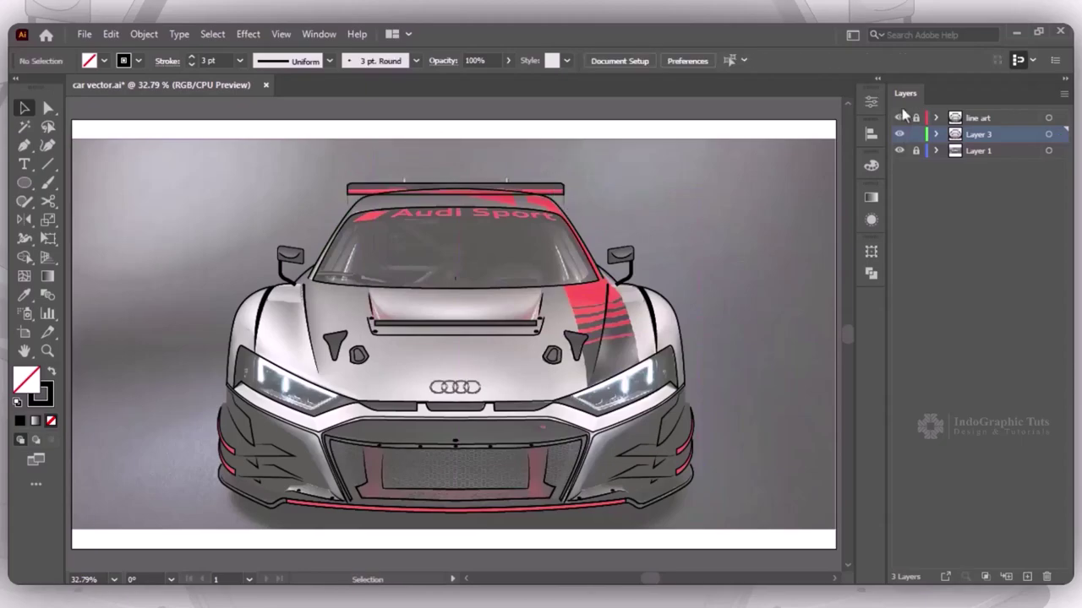
Toggle the line art layer's visibility and test selecting the spoiler and all paths
left_click(899, 118)
left_click(899, 117)
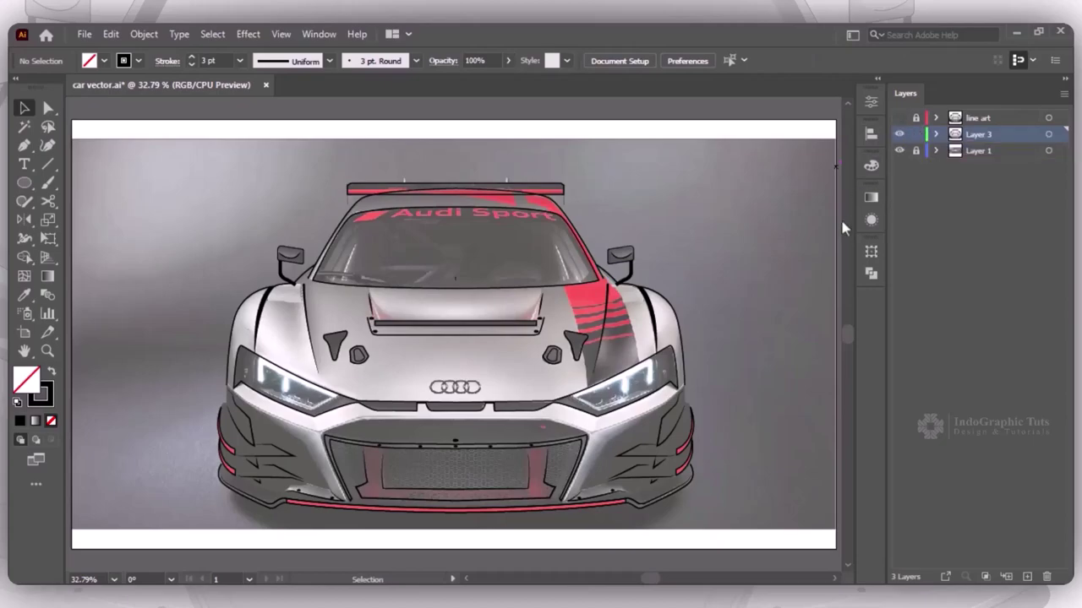
left_click(547, 196)
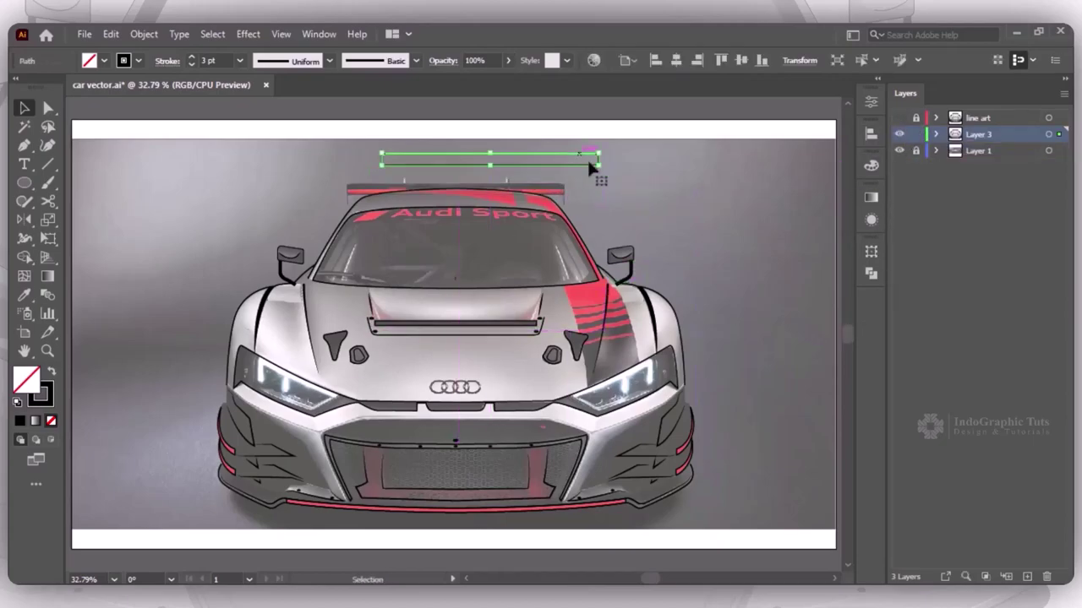
left_click(666, 242)
key("ctrl+a")
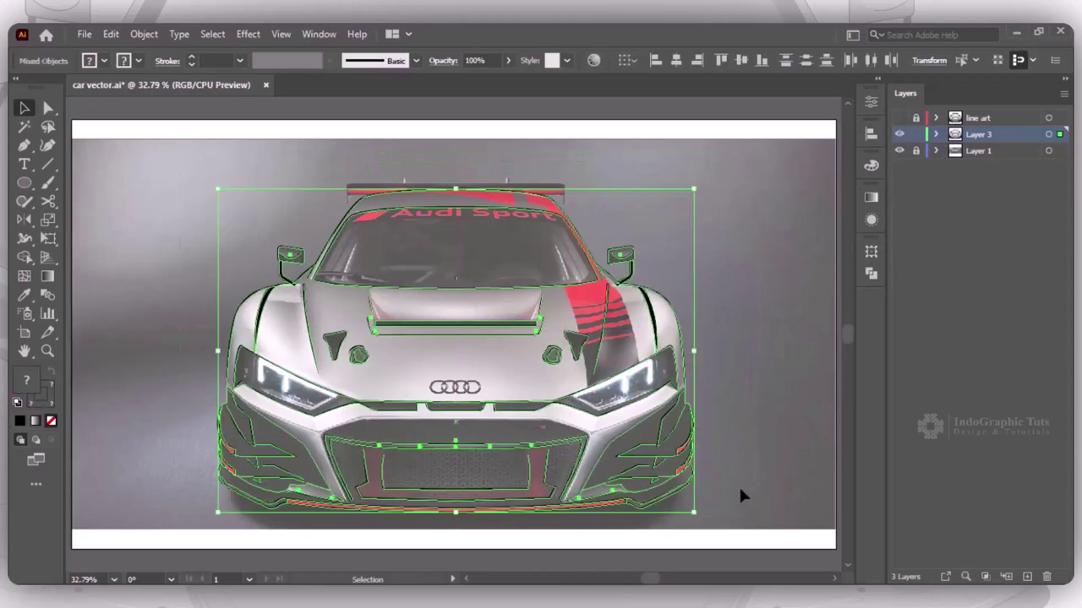
left_click(761, 306)
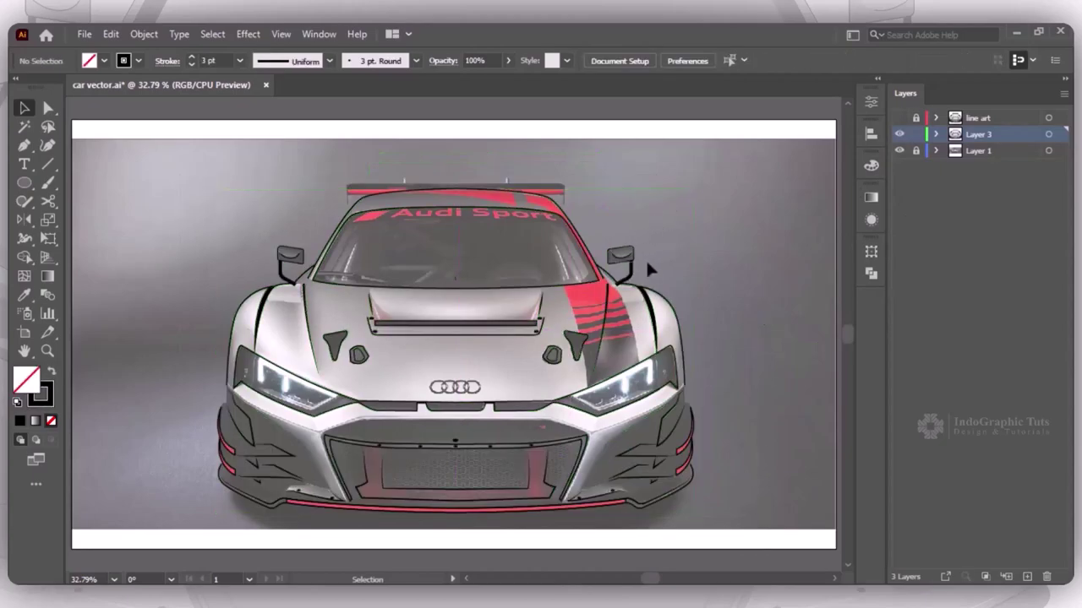
Delete the left side mirror outline and expand Layer 3 to list its paths
left_click(296, 281)
key("Delete")
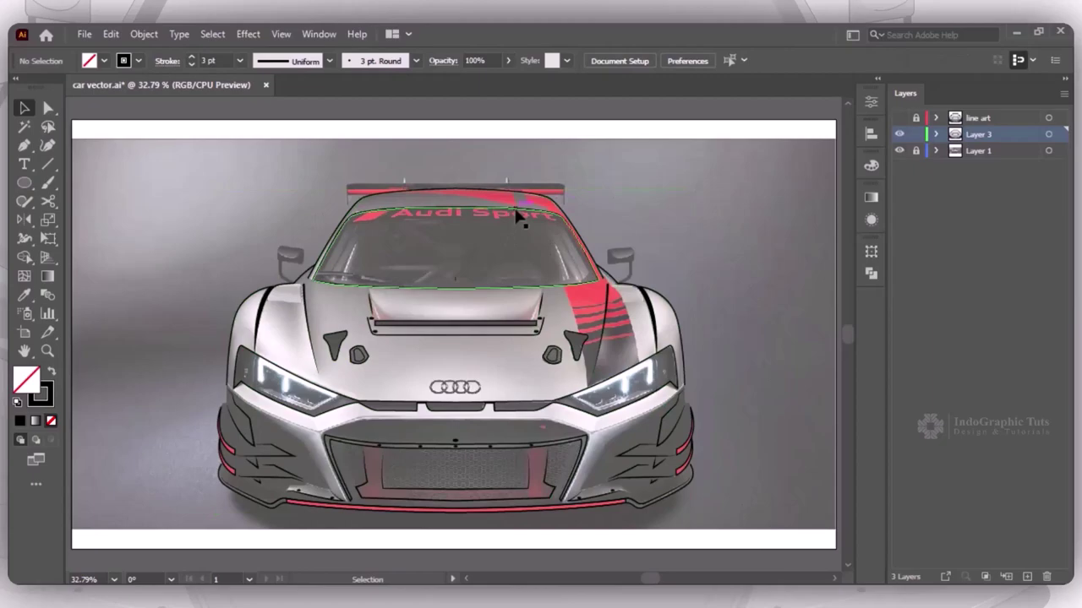
left_click(523, 194)
left_click(547, 216)
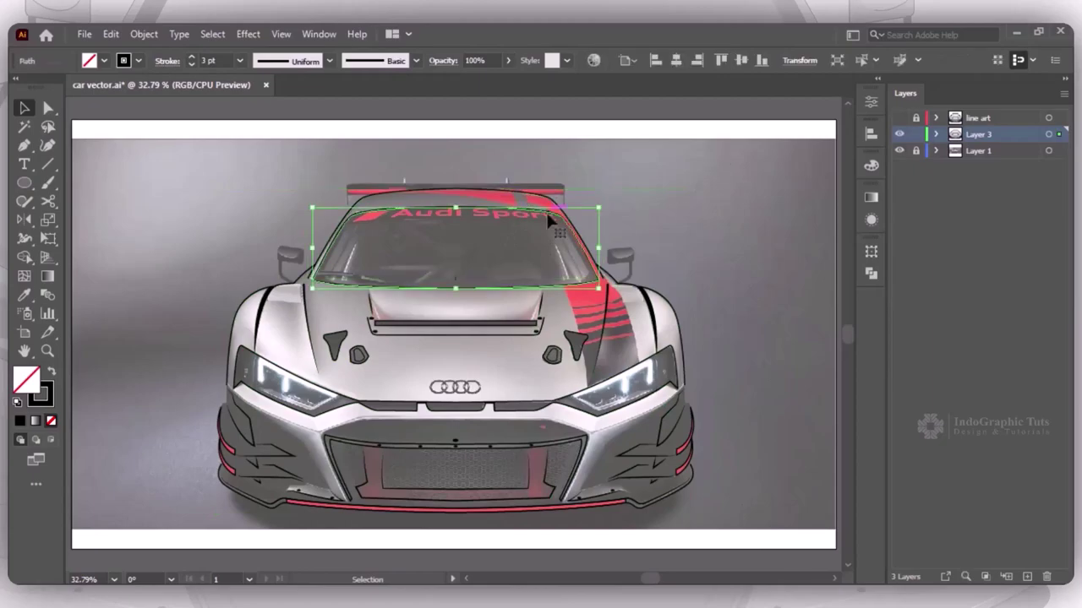
left_click(935, 135)
left_click(719, 380)
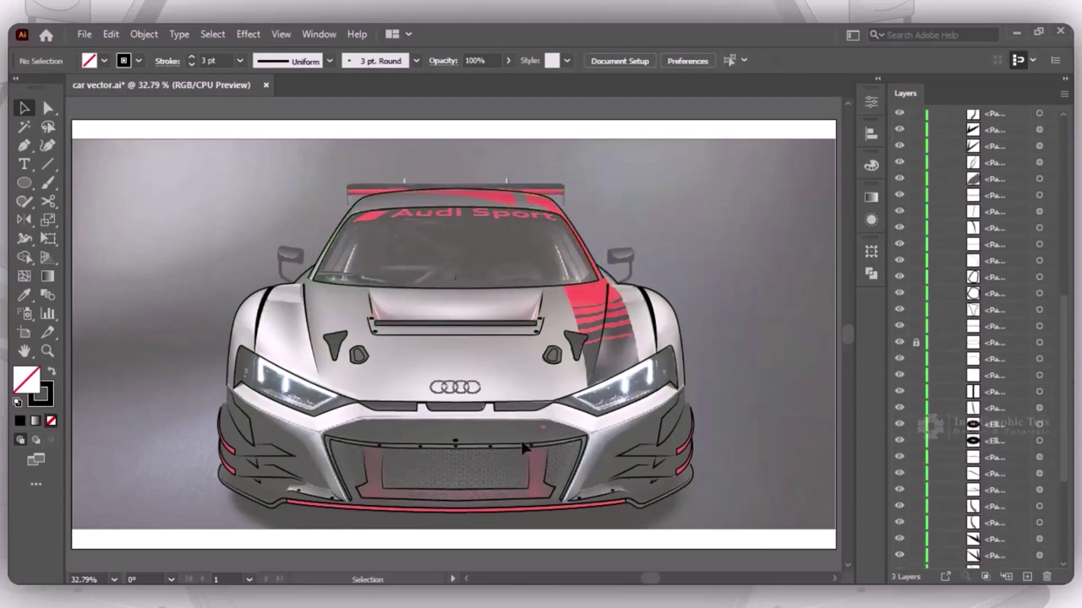
Select all the car's outline paths and group them with Ctrl+G
key("ctrl+a")
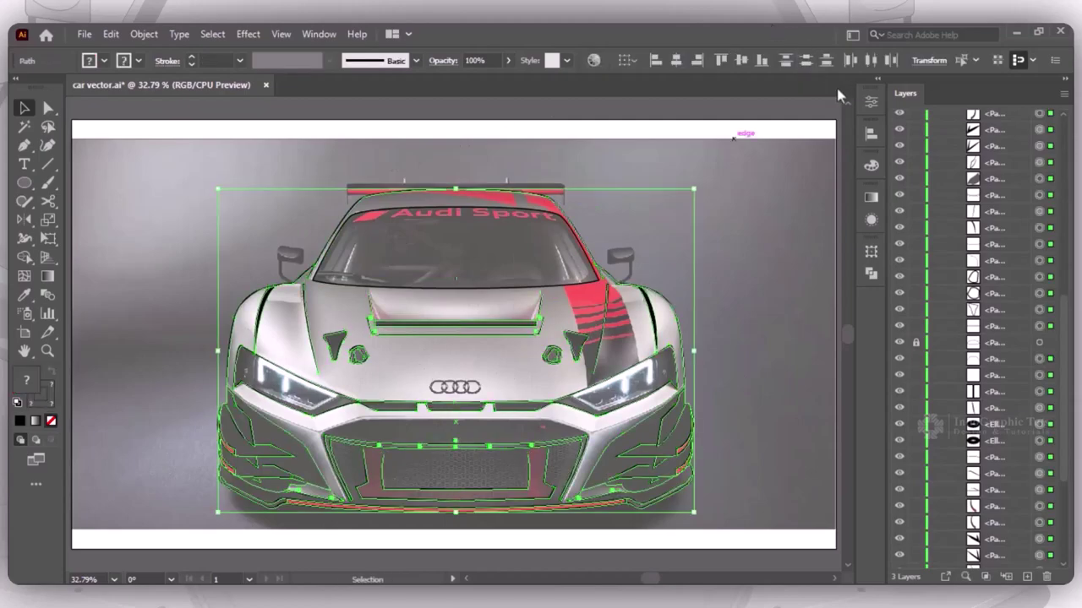
left_click(870, 101)
key("ctrl+g")
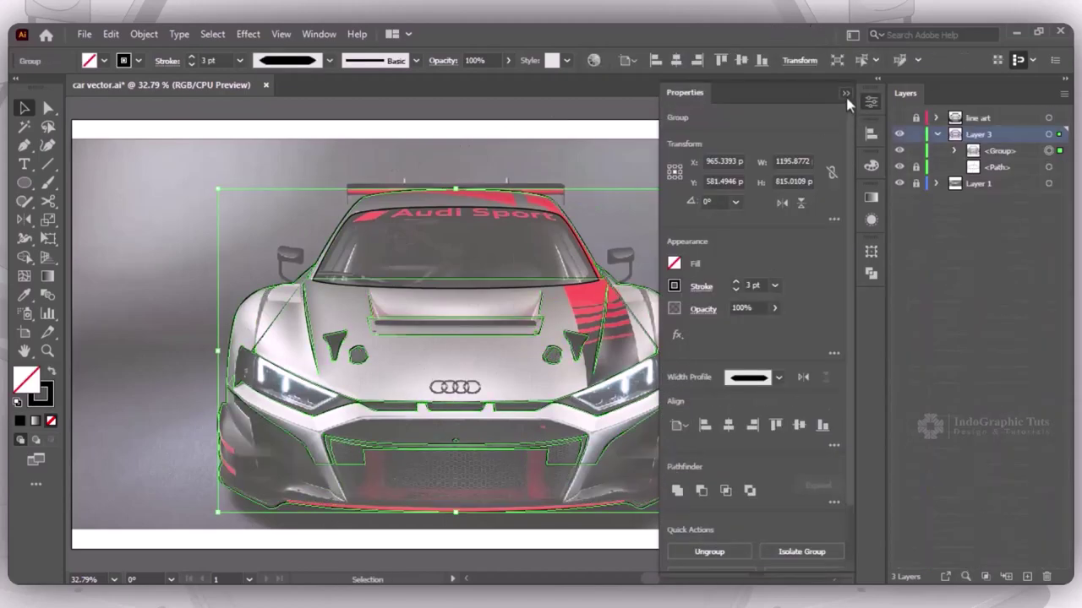
left_click(845, 93)
Merge the regions from hood to grille and across the bumper with the Shape Builder
left_click(870, 102)
left_click(845, 94)
left_click(23, 257)
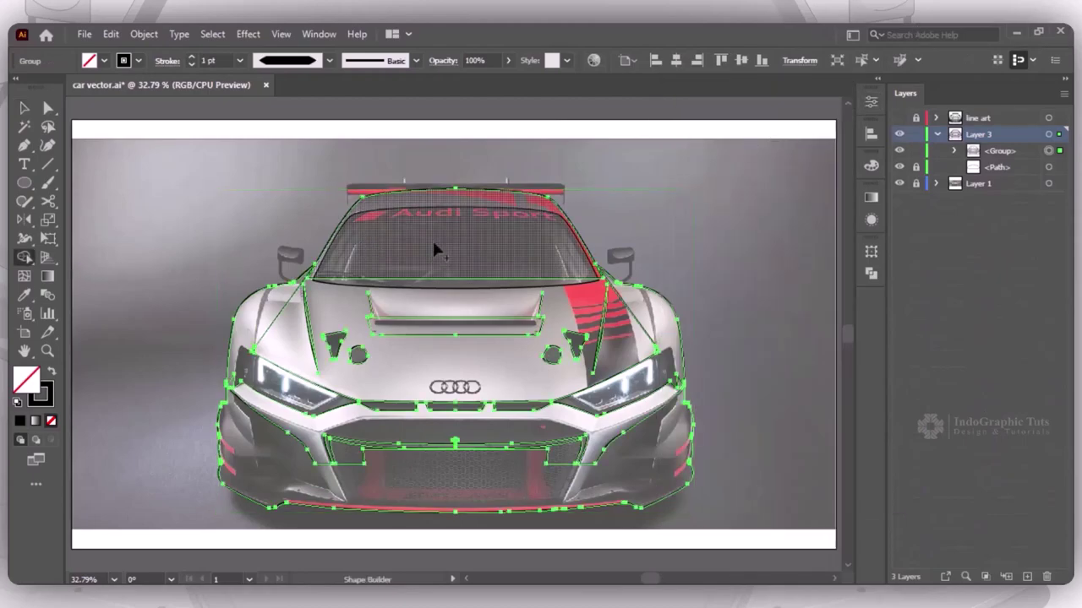
left_click_drag(432, 238, 406, 436)
left_click_drag(644, 457, 626, 422)
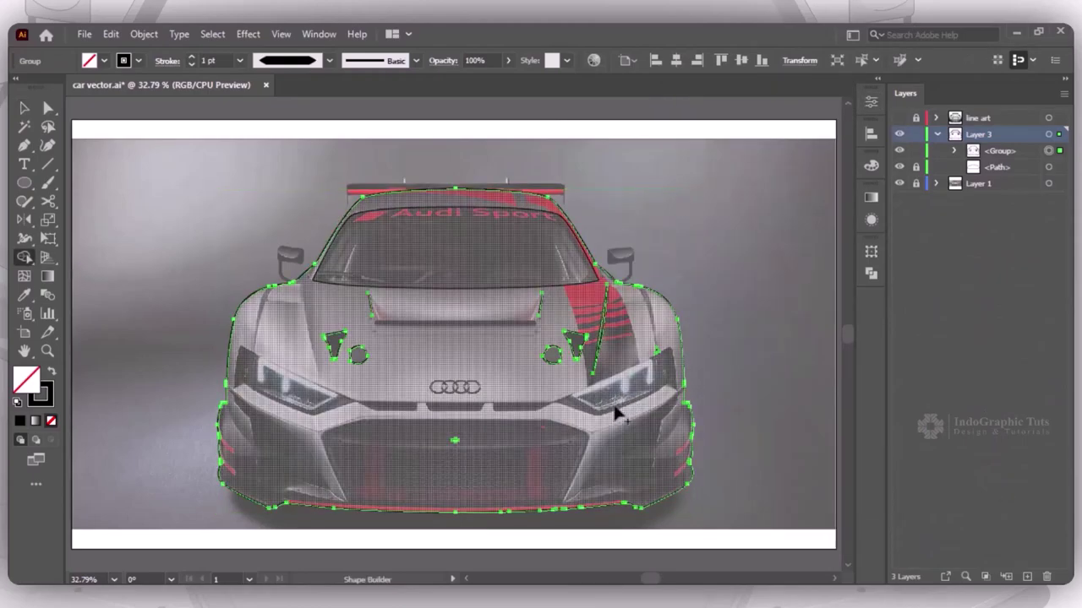
mouse_move(685, 475)
left_mouse_down()
mouse_move(422, 340)
mouse_move(313, 431)
left_mouse_up()
Fill the merged car body shape with a grey sampled using the Eyedropper
key("v")
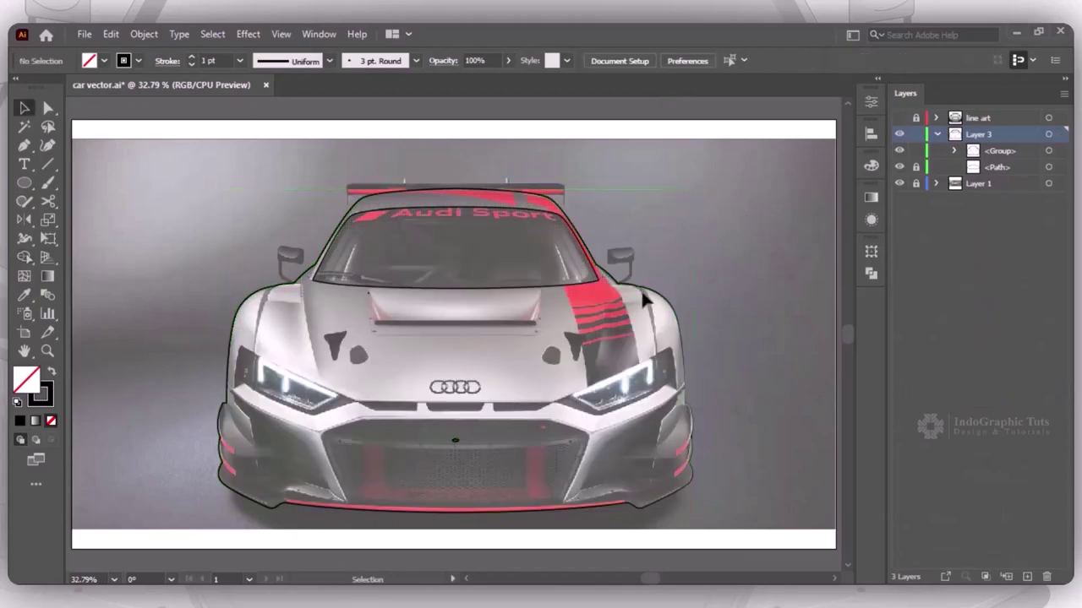
left_click(683, 313)
key("i")
left_click(758, 245)
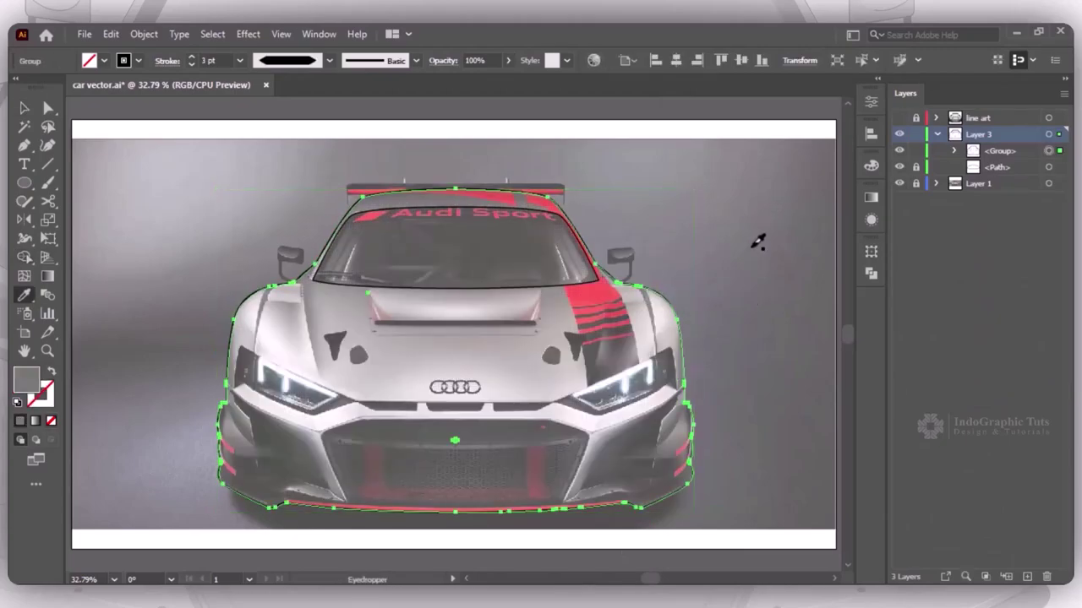
key("v")
left_click(747, 251)
left_click(637, 327)
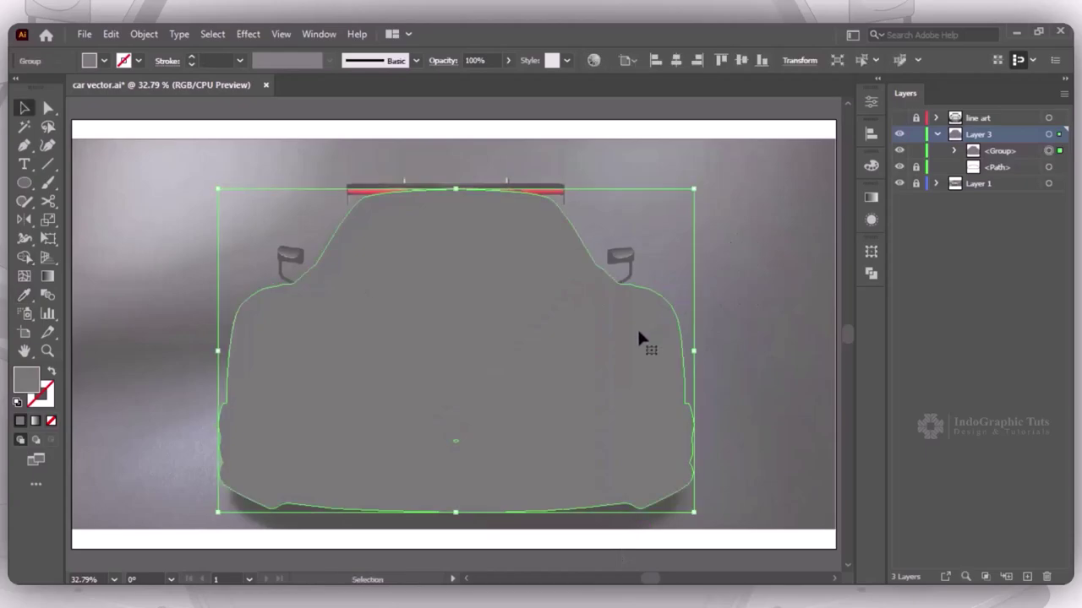
Toggle the line art layer to check the silhouette, then expand its contents
left_click(899, 118)
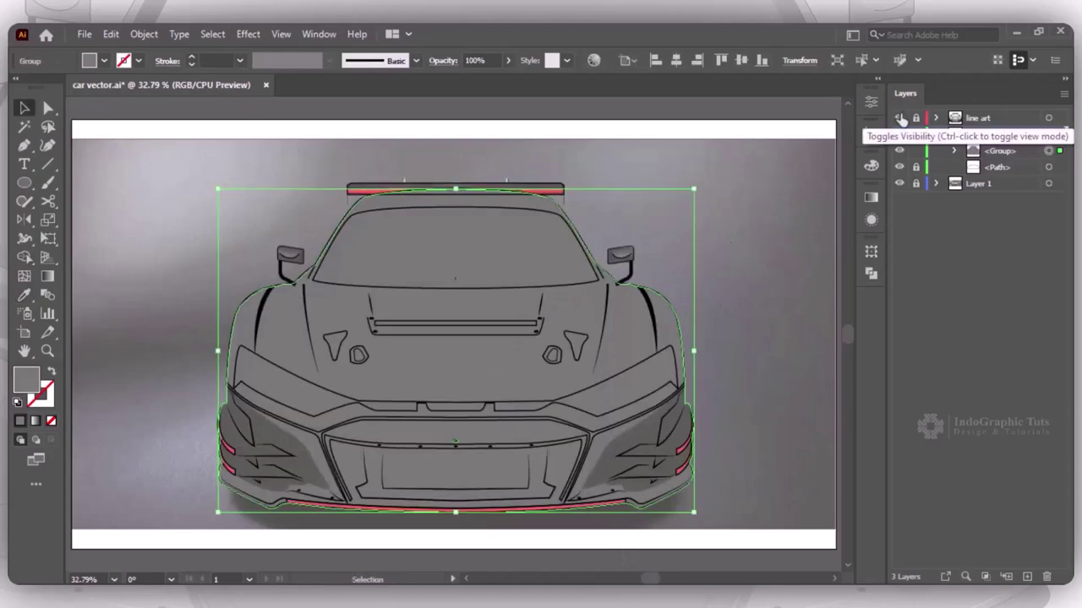
left_click(756, 319)
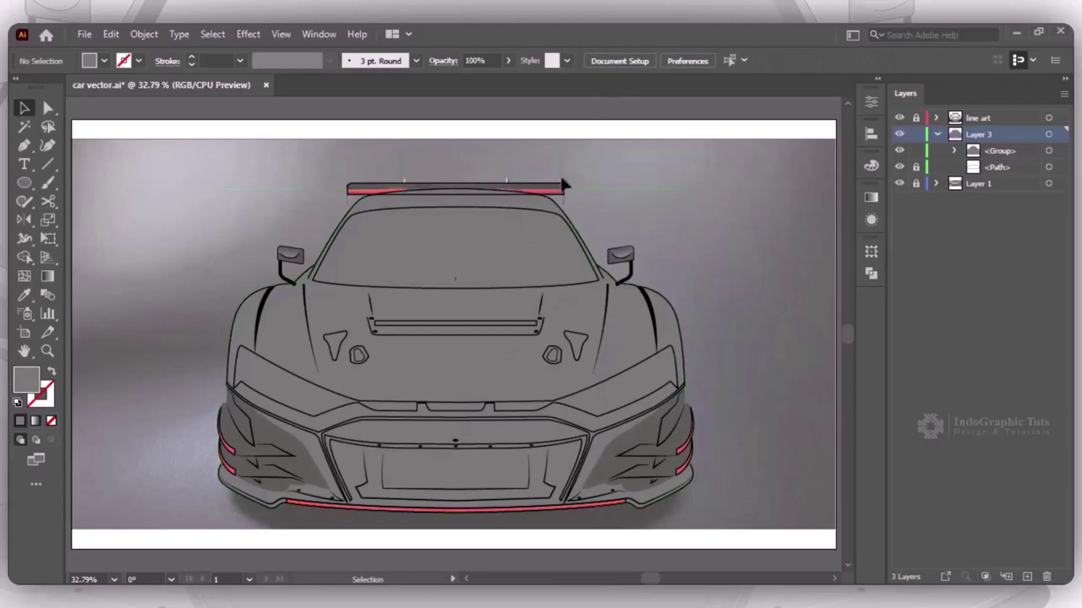
left_click(898, 119)
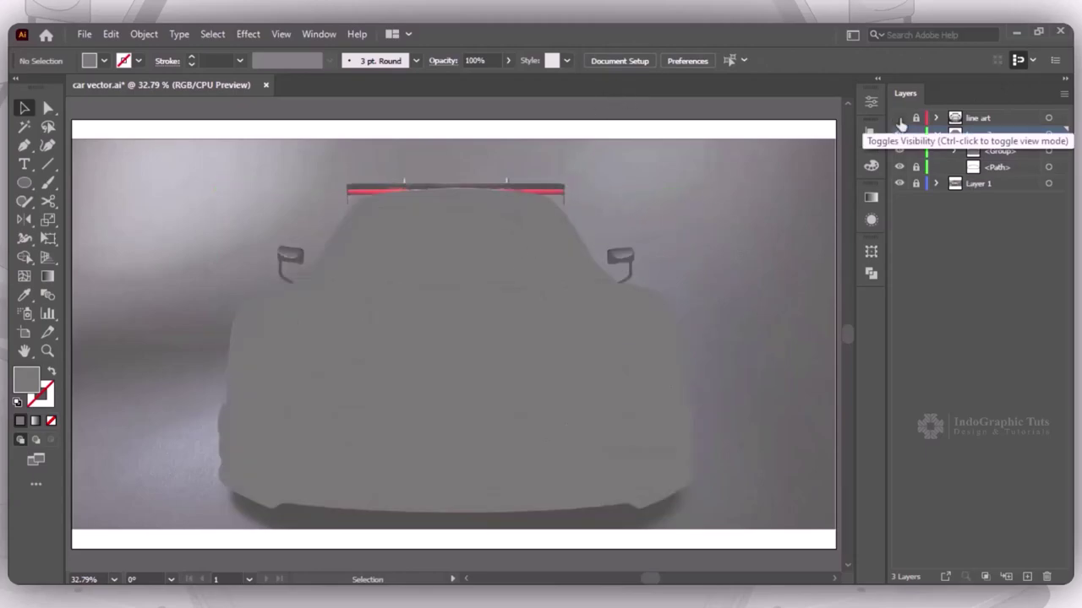
left_click(898, 118)
left_click(898, 118)
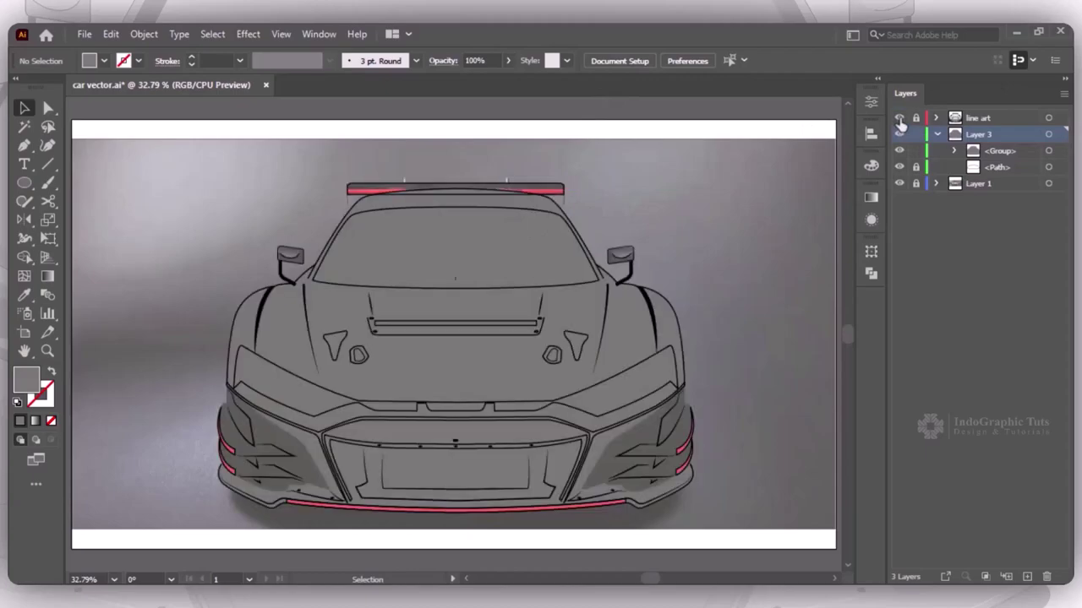
left_click(936, 117)
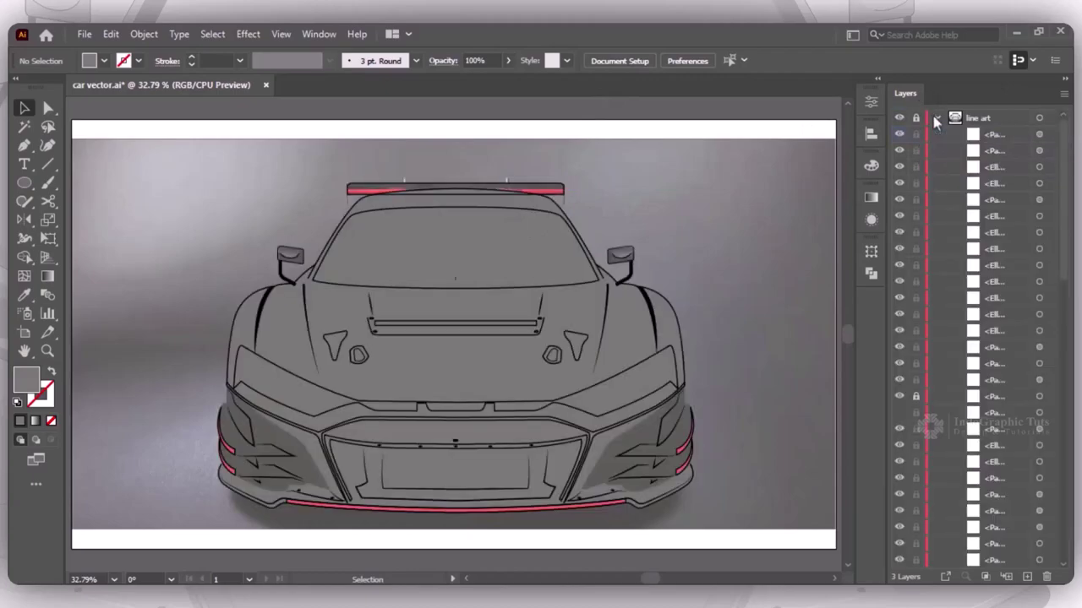
Try merging the spoiler with the roof outline curve, then select everything on Layer 3
left_click(542, 187)
key("ctrl+1")
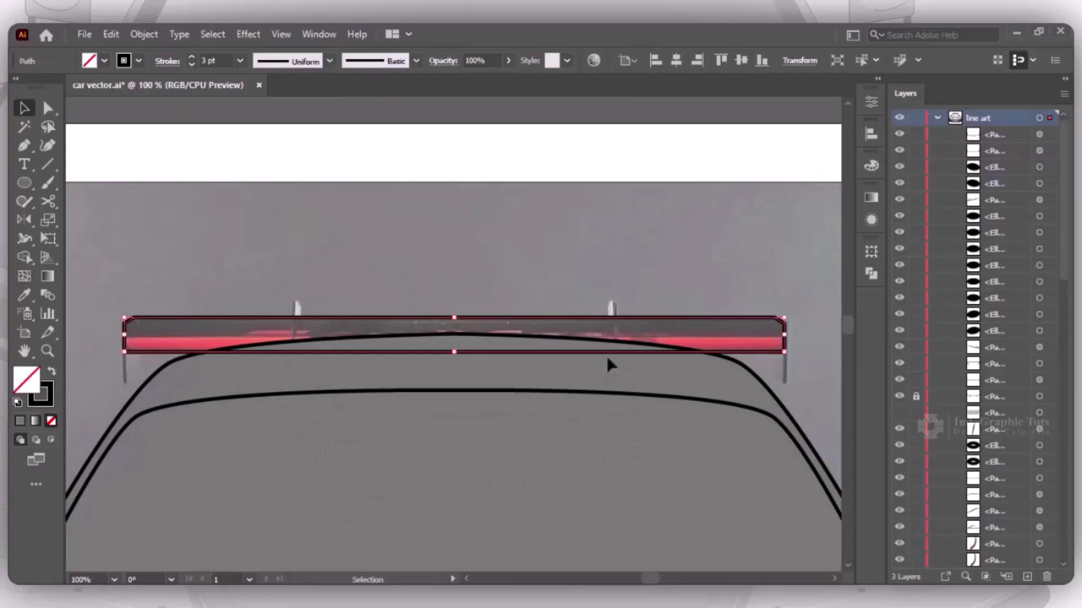
left_click(752, 379)
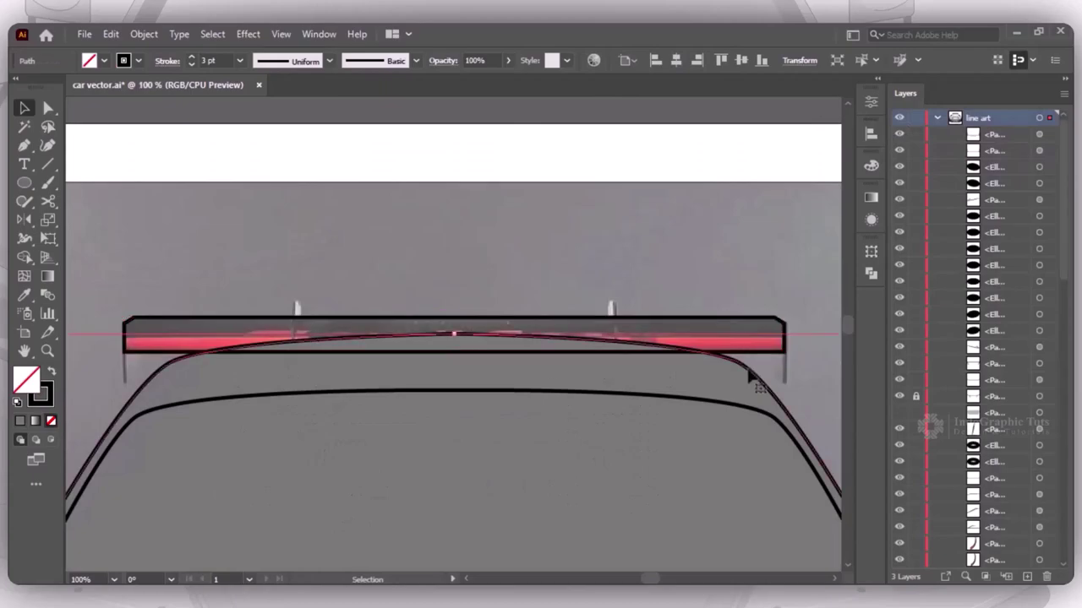
left_click(573, 358, "shift")
key("shift+m")
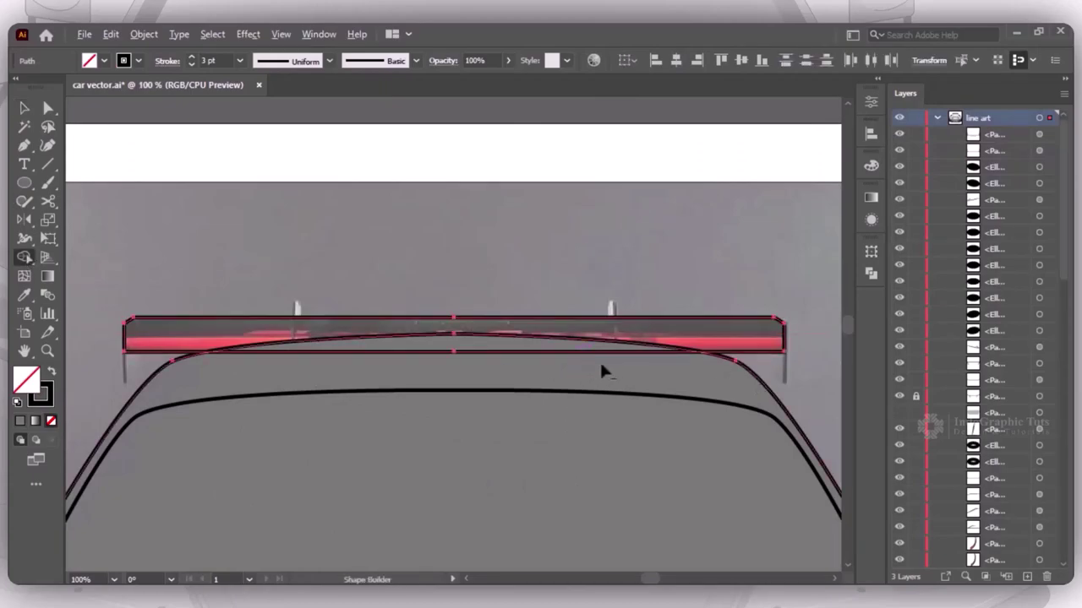
key("v")
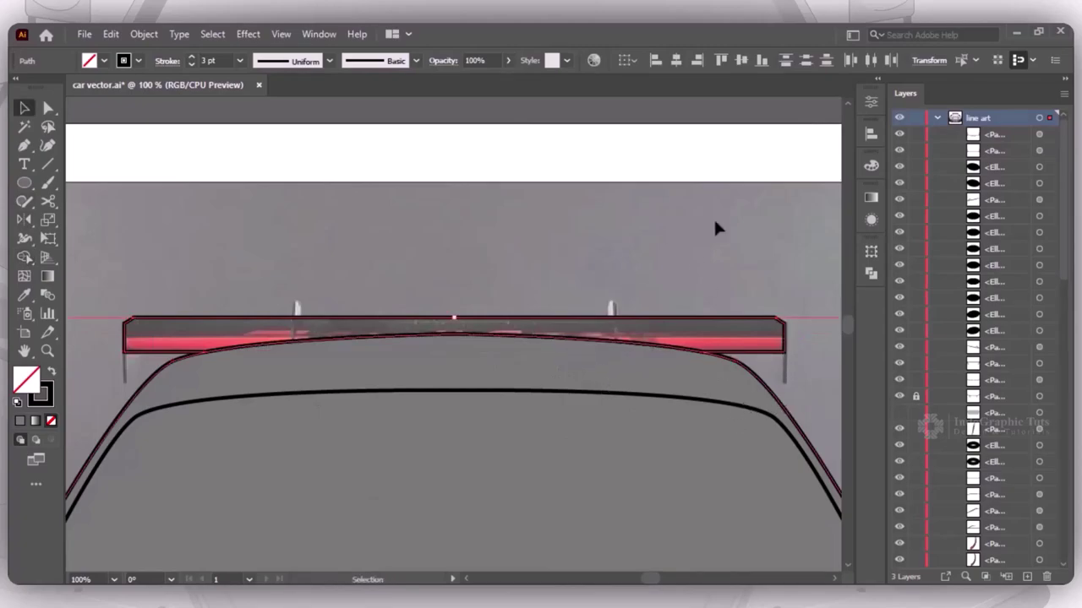
left_click(715, 228)
left_click(784, 335)
left_click(701, 243)
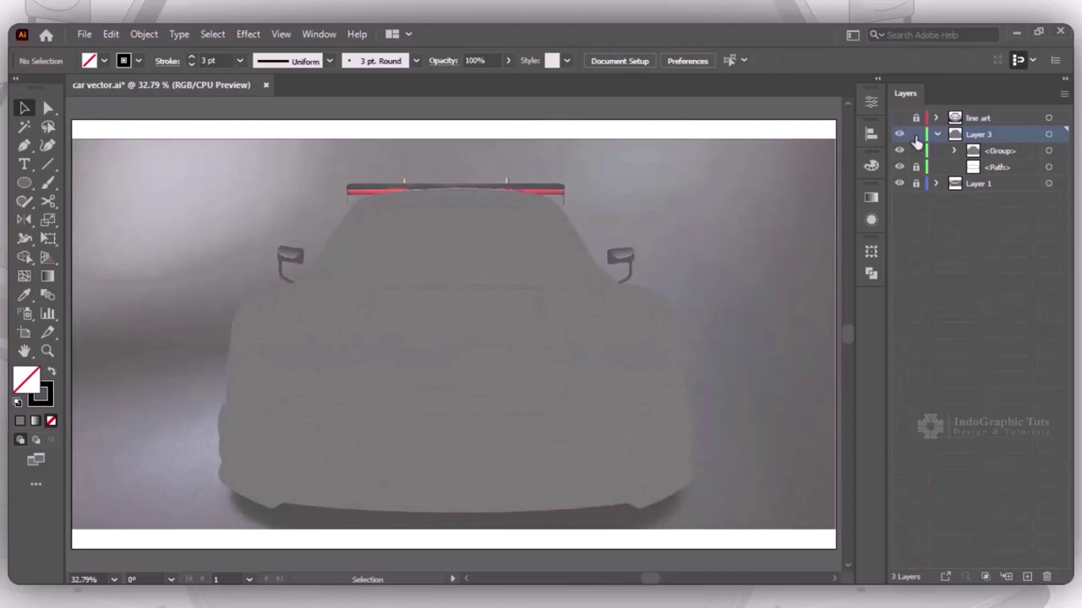
left_click(1048, 135)
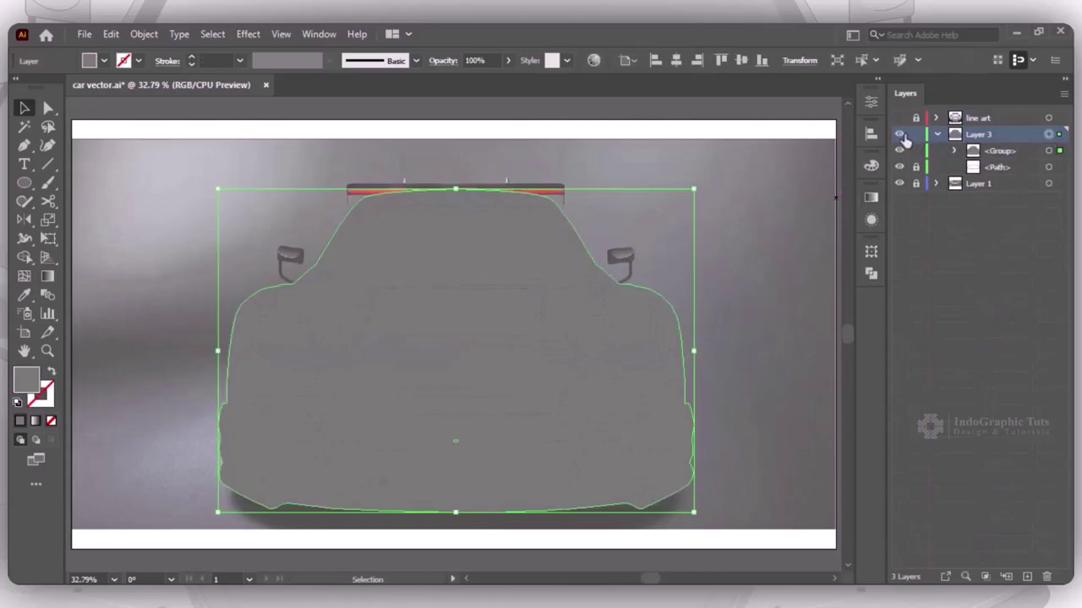
Swap fill and stroke, fill the silhouette with hood grey, and show the line art above it
left_click(52, 373)
key("i")
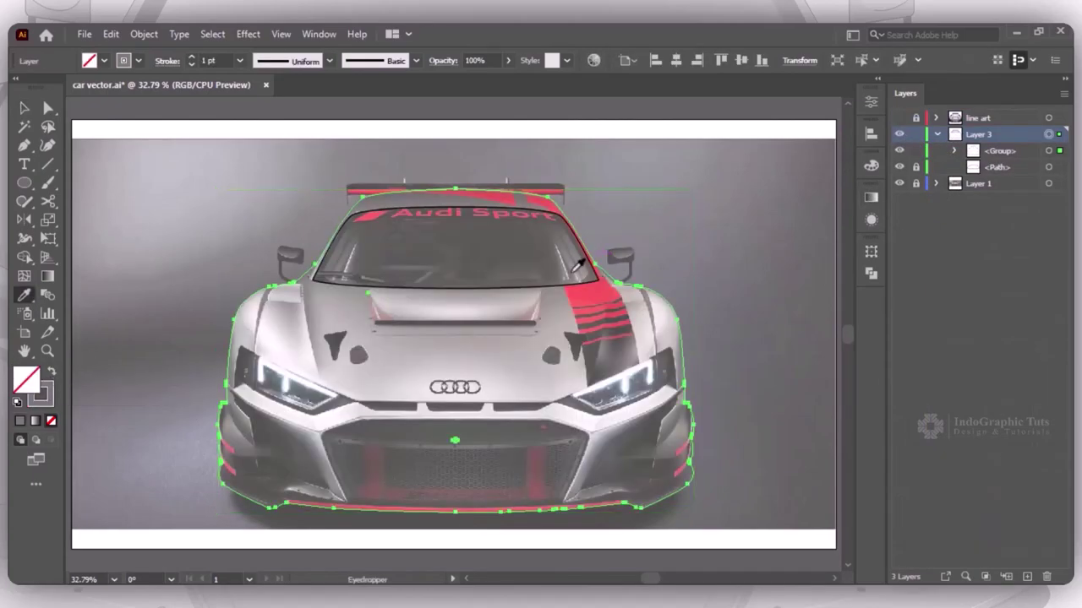
left_click(562, 297)
left_click(899, 118)
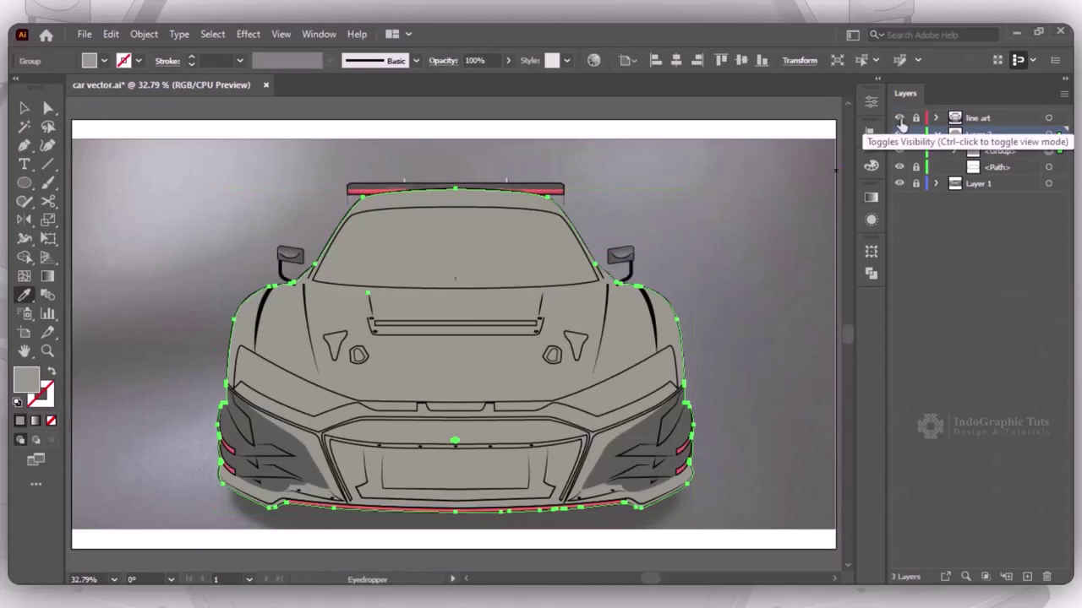
left_click(899, 118)
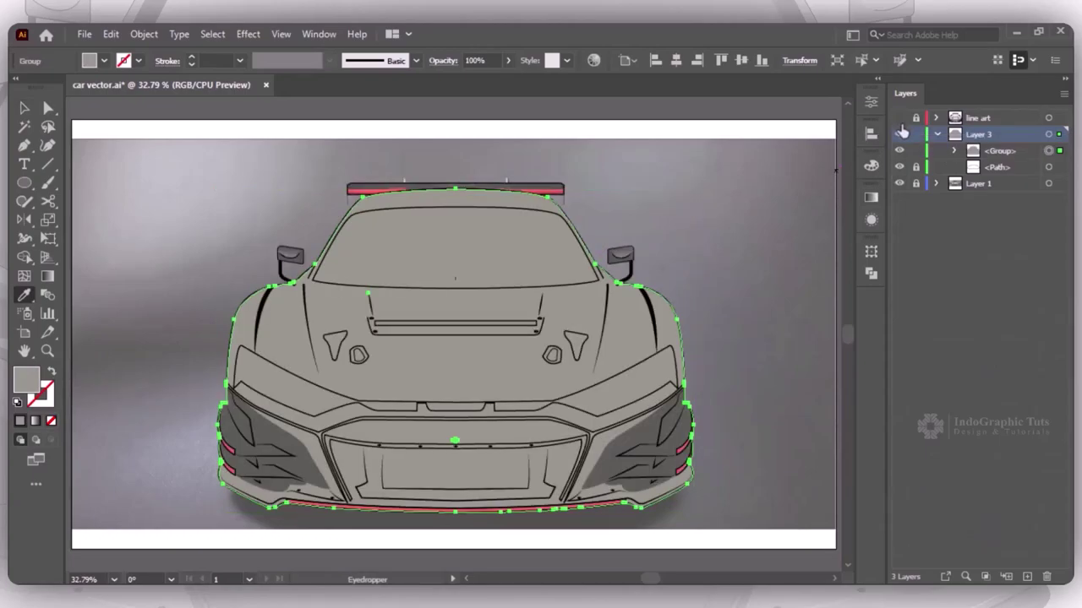
left_click(900, 134)
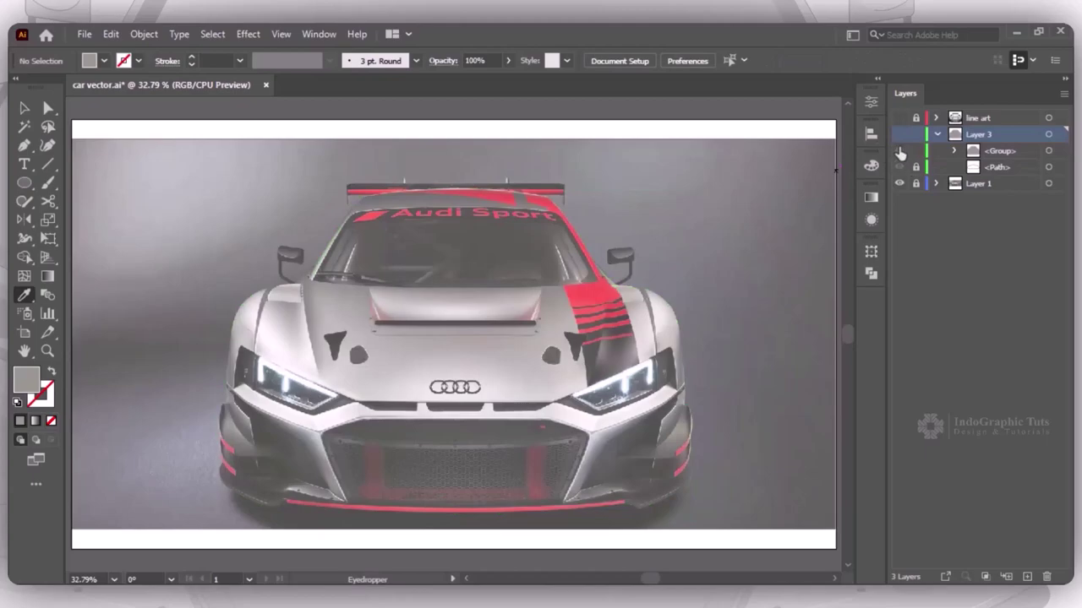
left_click(899, 135)
left_click(897, 118)
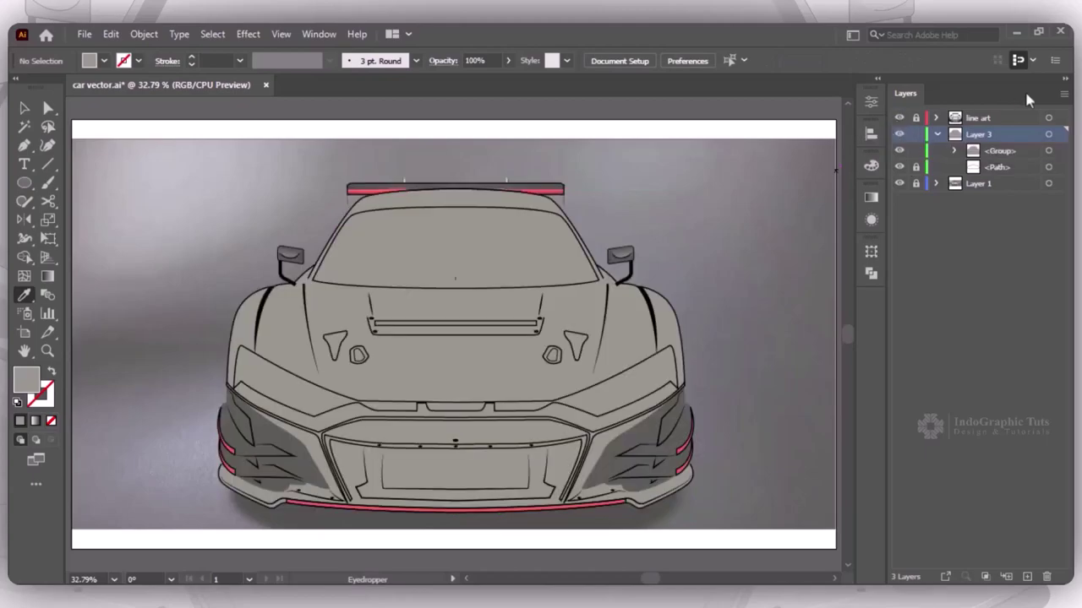
Expand the line art layer and return to the Selection tool with nothing selected
left_click(1048, 118)
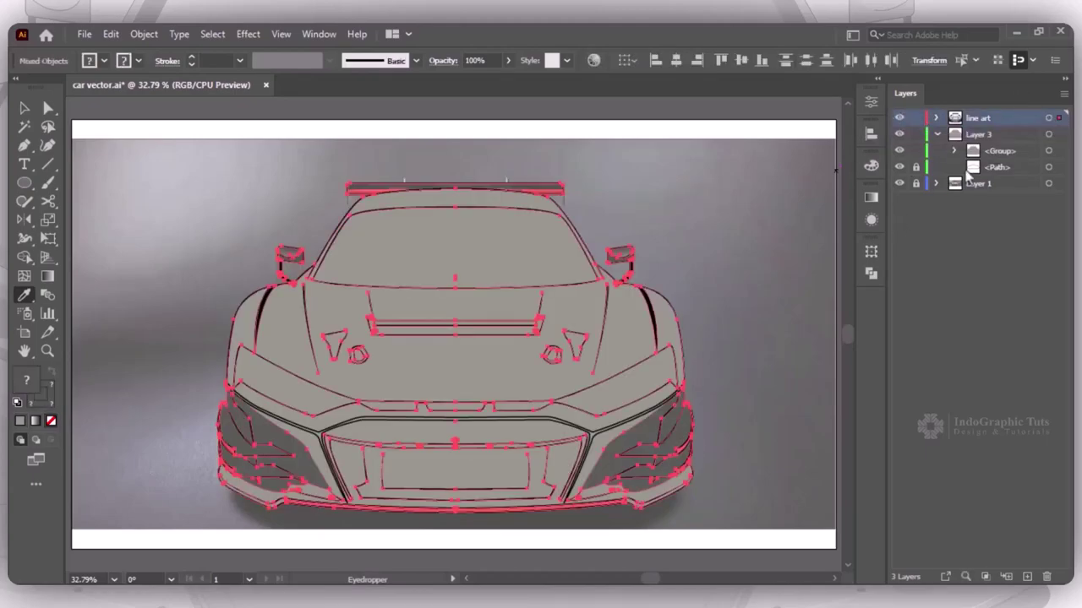
left_click(935, 118)
key("p")
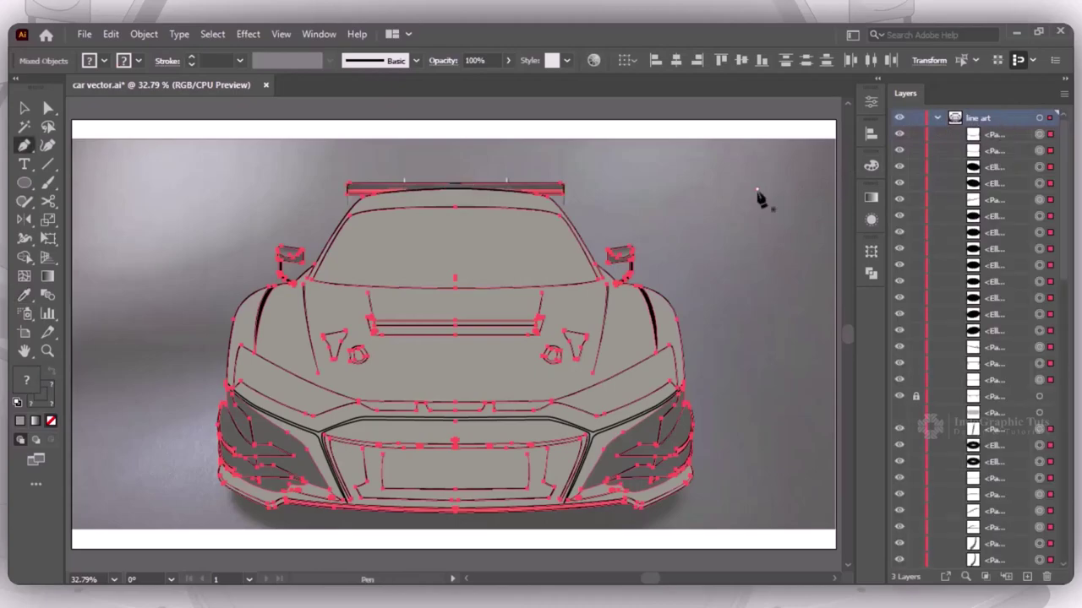
left_click(752, 199)
key("ctrl+z")
key("v")
left_click(225, 548)
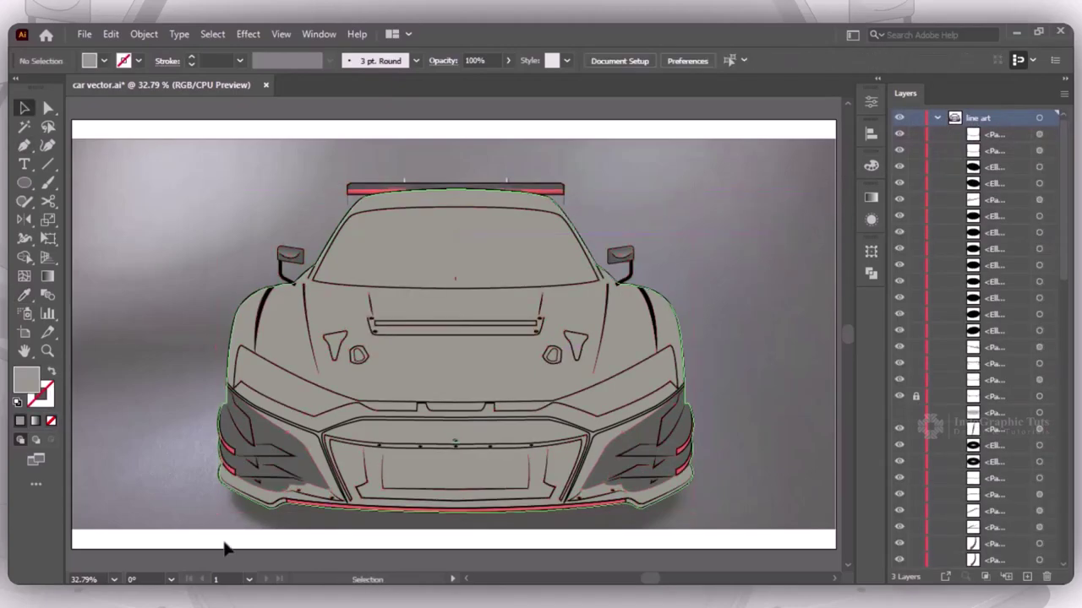
Set the two front lip lines' stroke colour to white (FFFFFF)
left_click(613, 499)
left_click(613, 499, "shift")
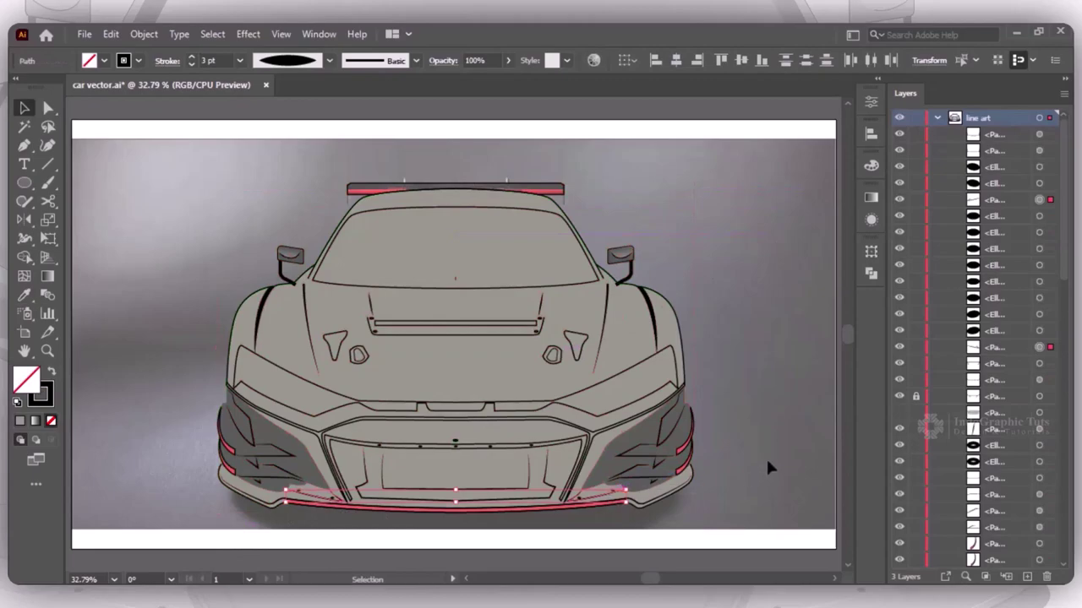
double_click(49, 385)
left_click(961, 194)
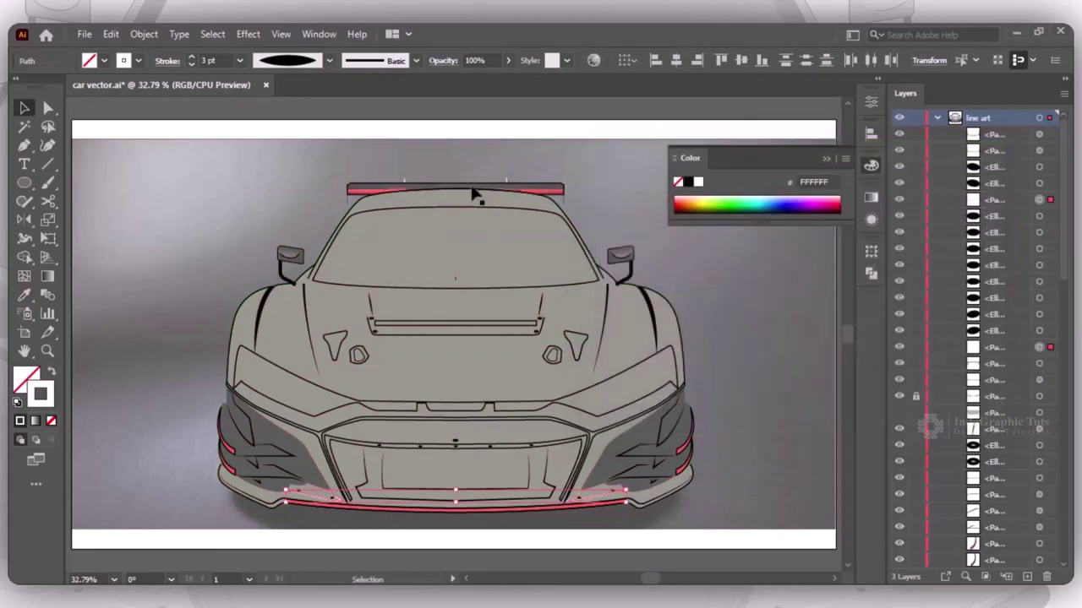
left_click(777, 321)
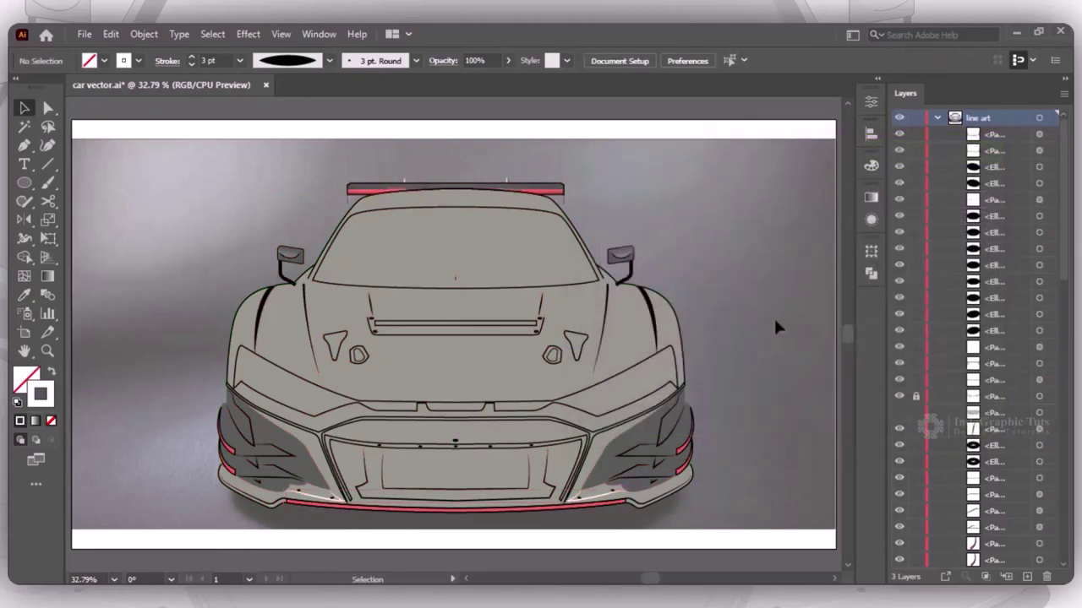
Set the lower bumper line's stroke colour to white (FFFFFF) as well
left_click(279, 503)
double_click(50, 387)
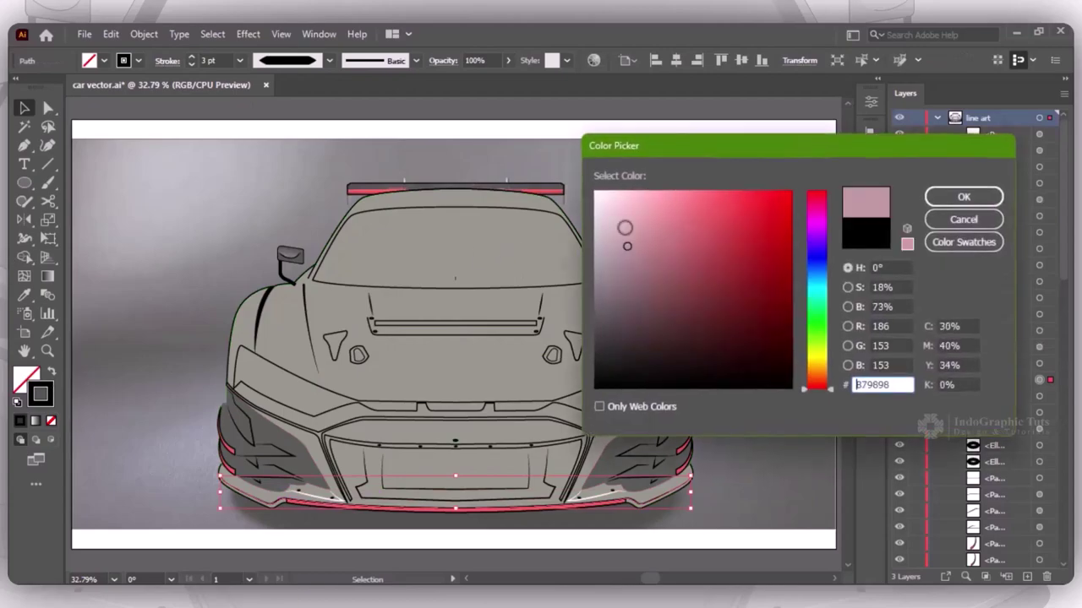
left_click(963, 194)
left_click(778, 323)
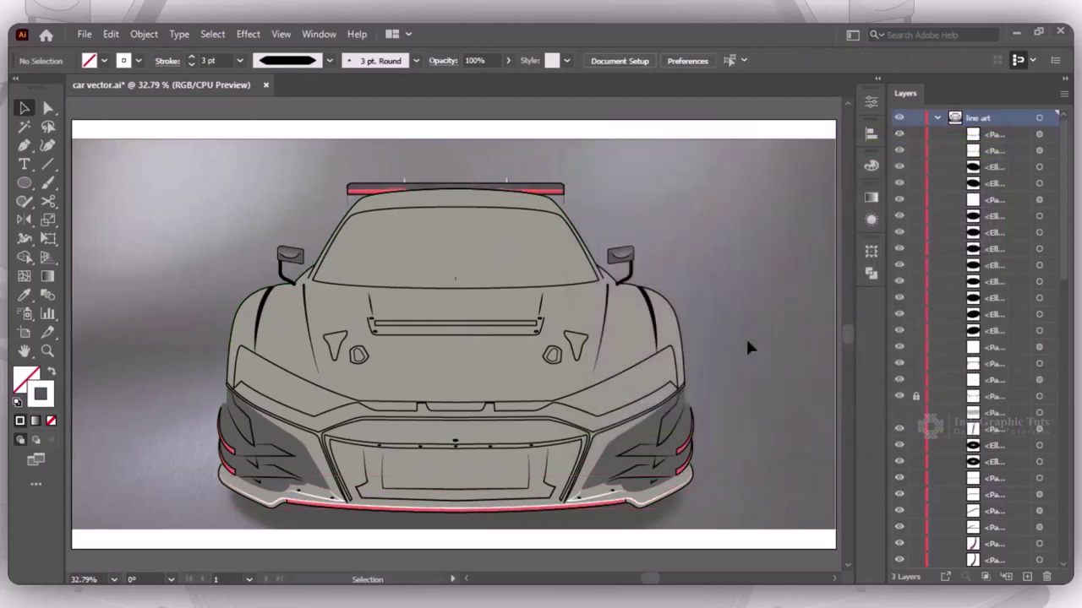
left_click(327, 391)
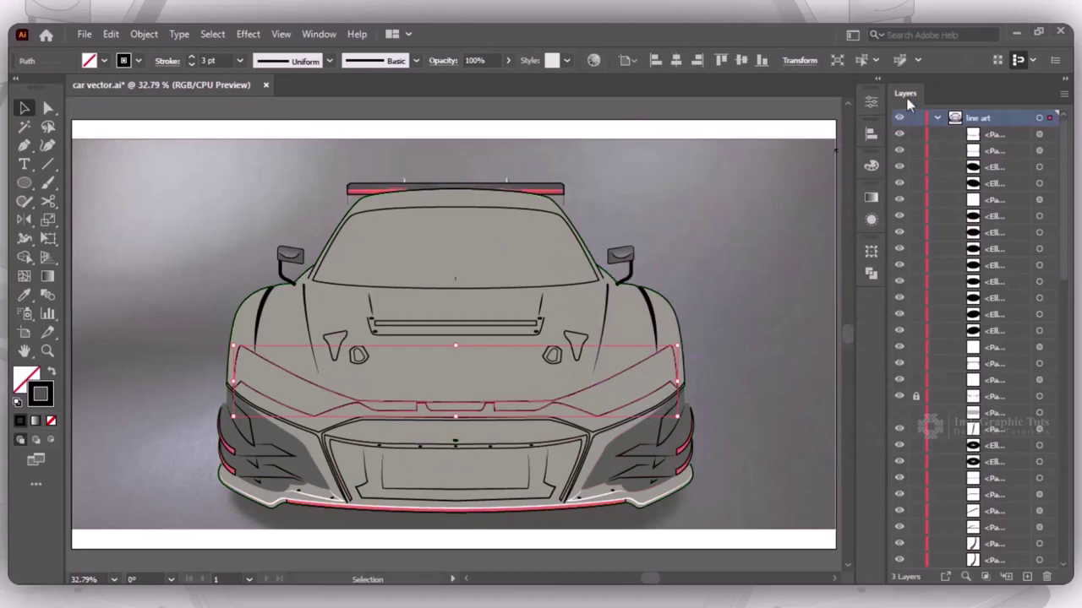
Paste the headlight shape in place on Layer 3 and fill it with a photo-sampled dark grey
left_click(936, 117)
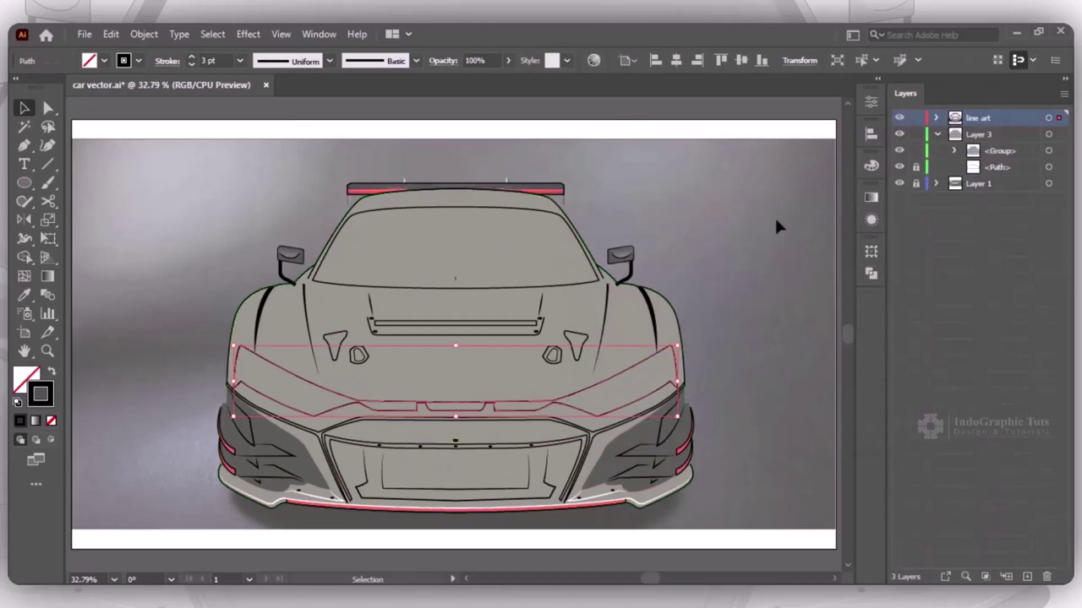
left_click(1048, 134)
left_click(111, 34)
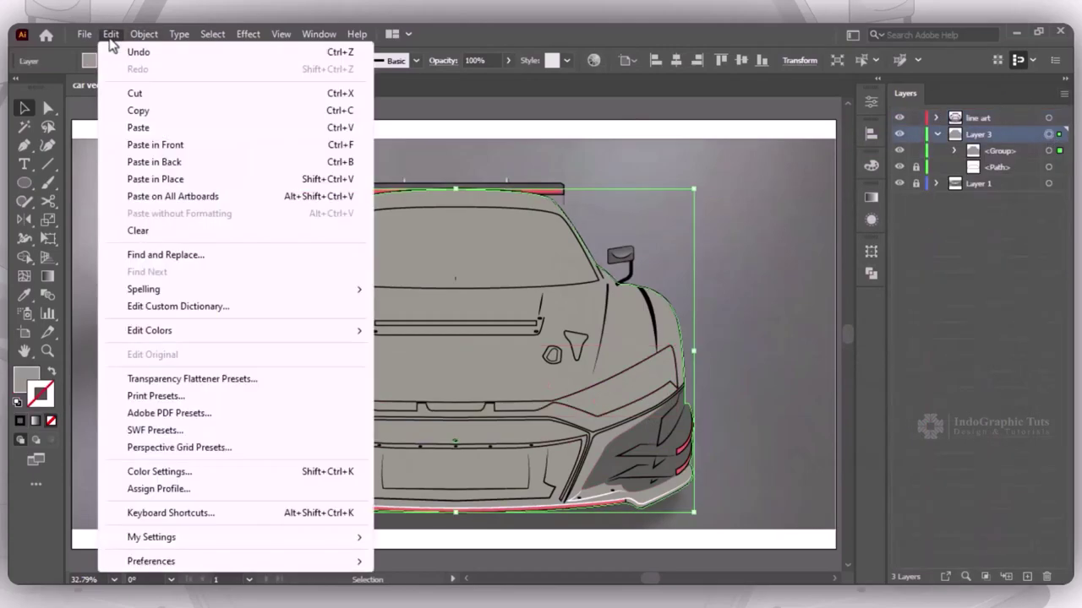
left_click(173, 181)
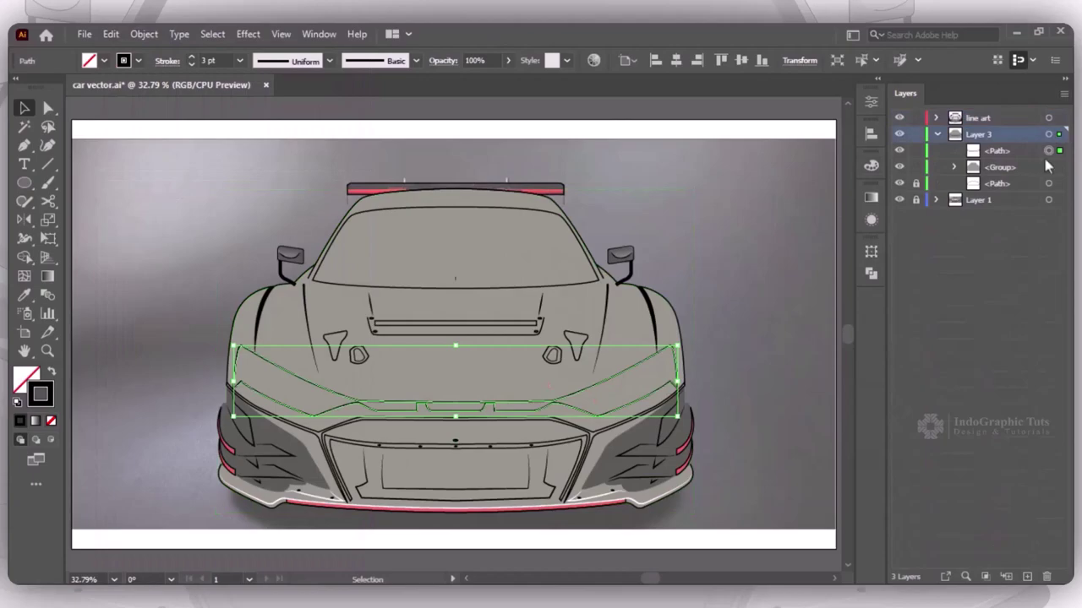
left_click(51, 372)
key("i")
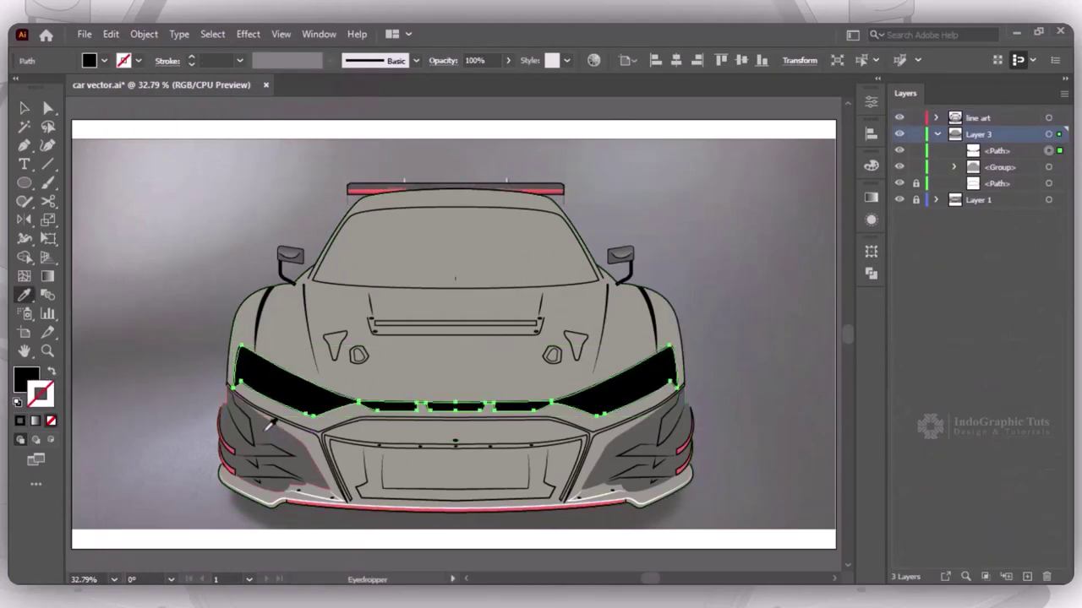
left_click(580, 382)
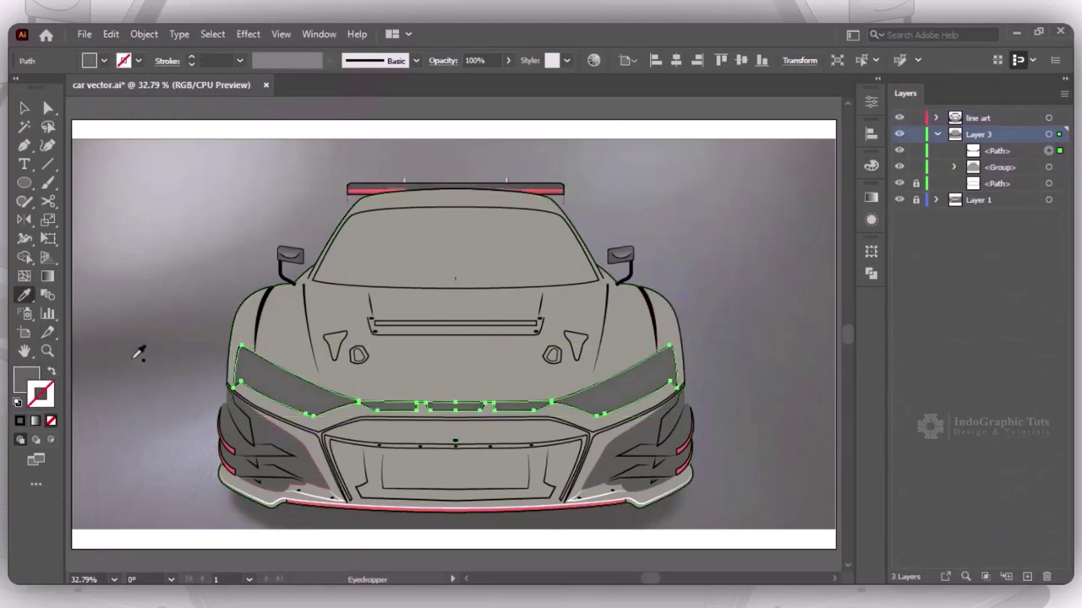
key("v")
left_click(767, 298)
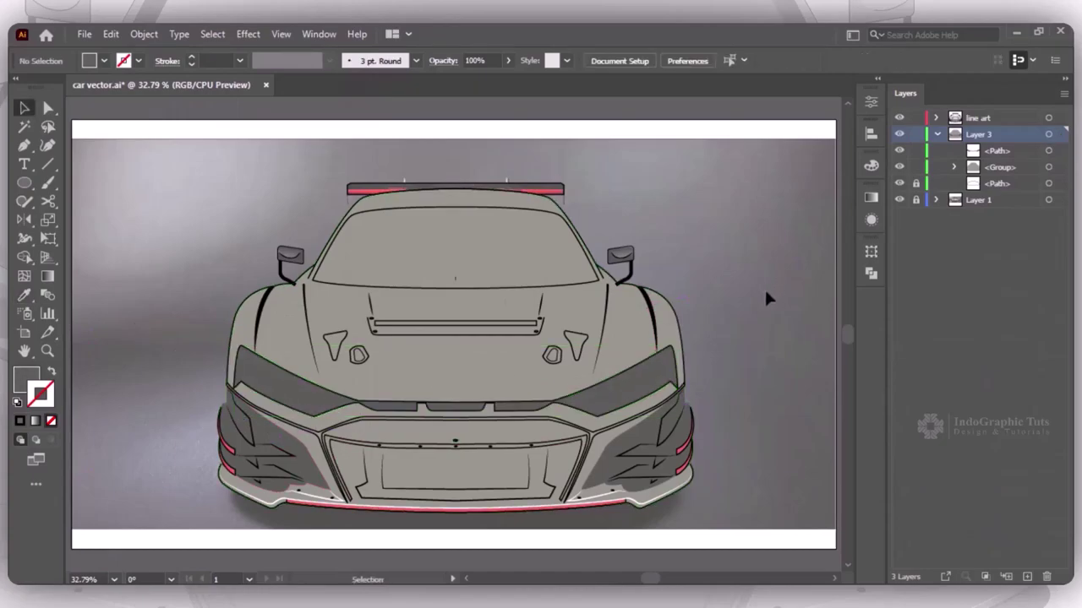
Toggle the line art and silhouette layers to compare the headlights with the photo
left_click(936, 134)
left_click_drag(899, 118, 899, 134)
left_click(898, 135)
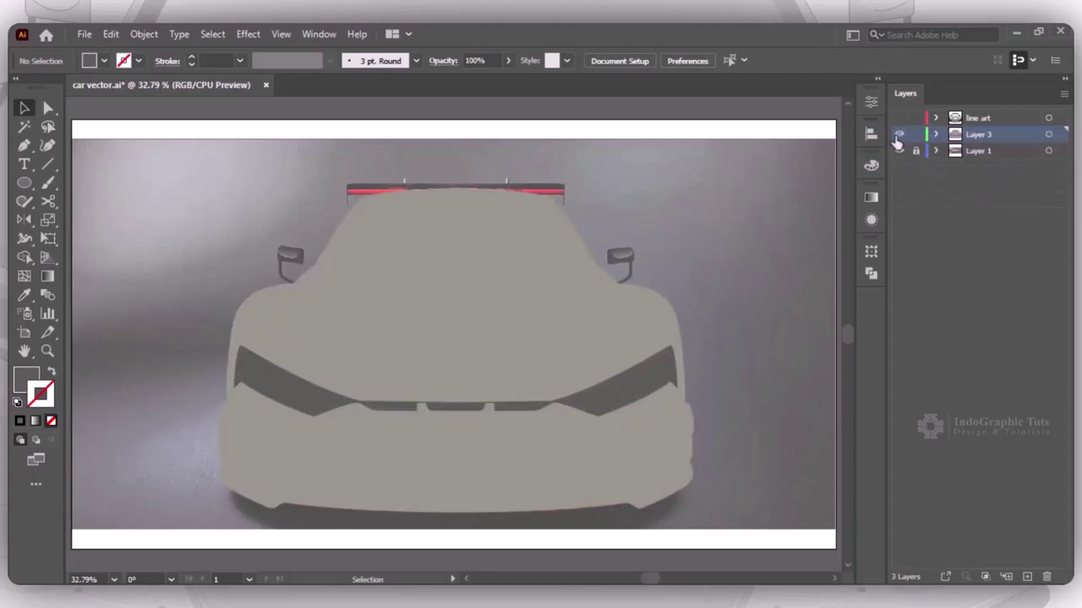
left_click(899, 136)
left_click(898, 135)
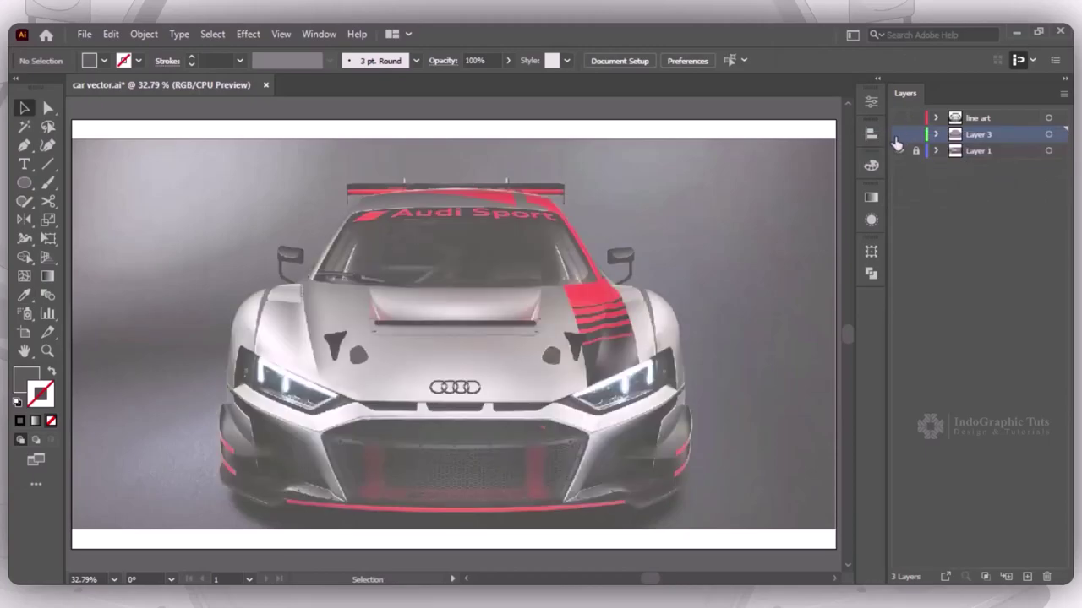
left_click(899, 135)
left_click(898, 135)
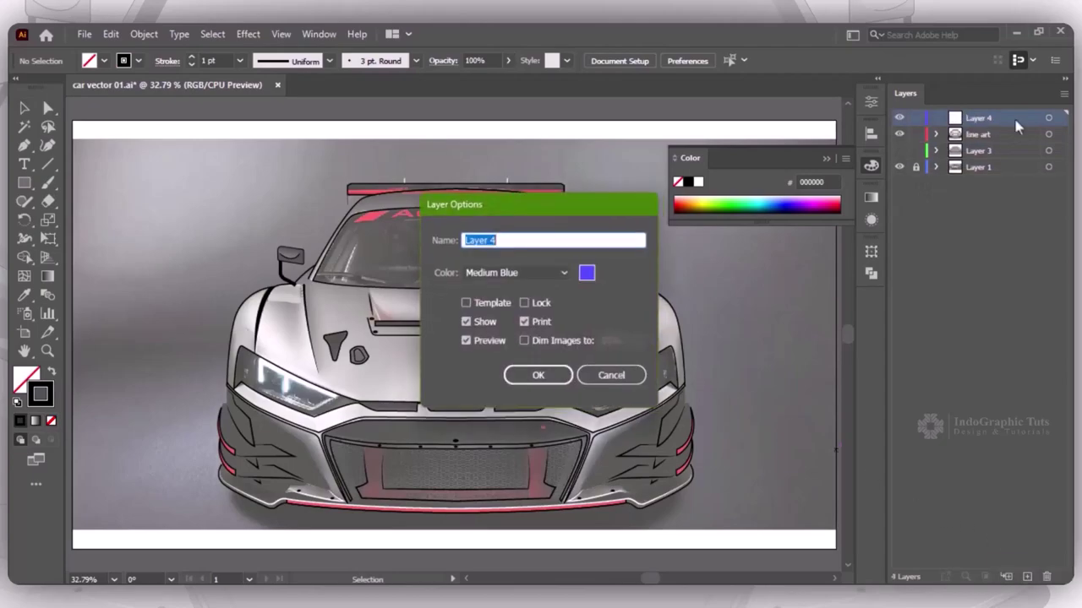
Name the new layer 'highligh and shadow' and set its layer colour to orange
type("highligh and shadow")
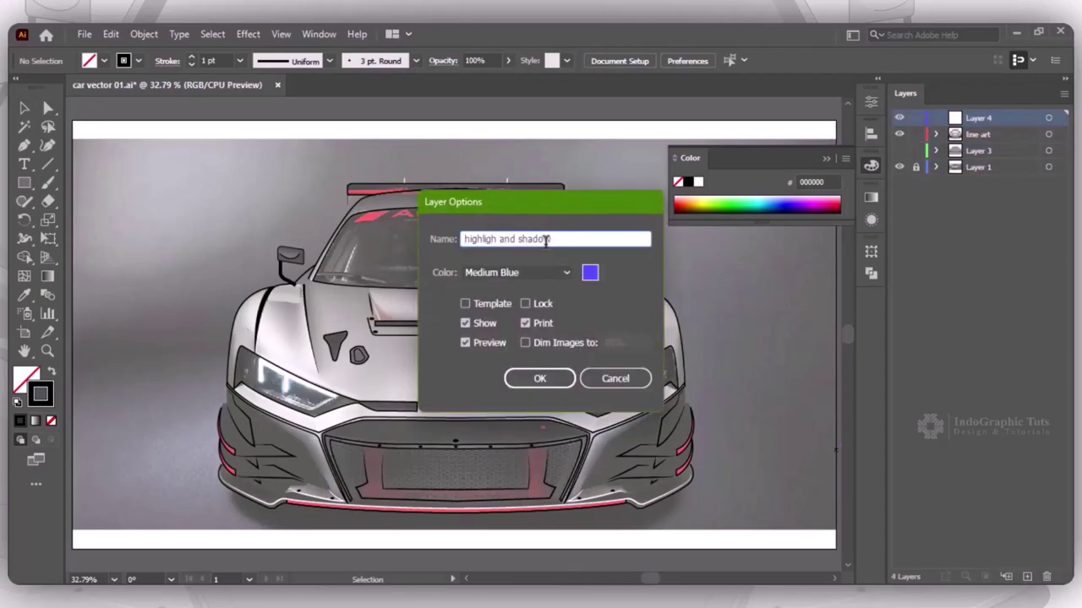
left_click(590, 272)
left_click(558, 224)
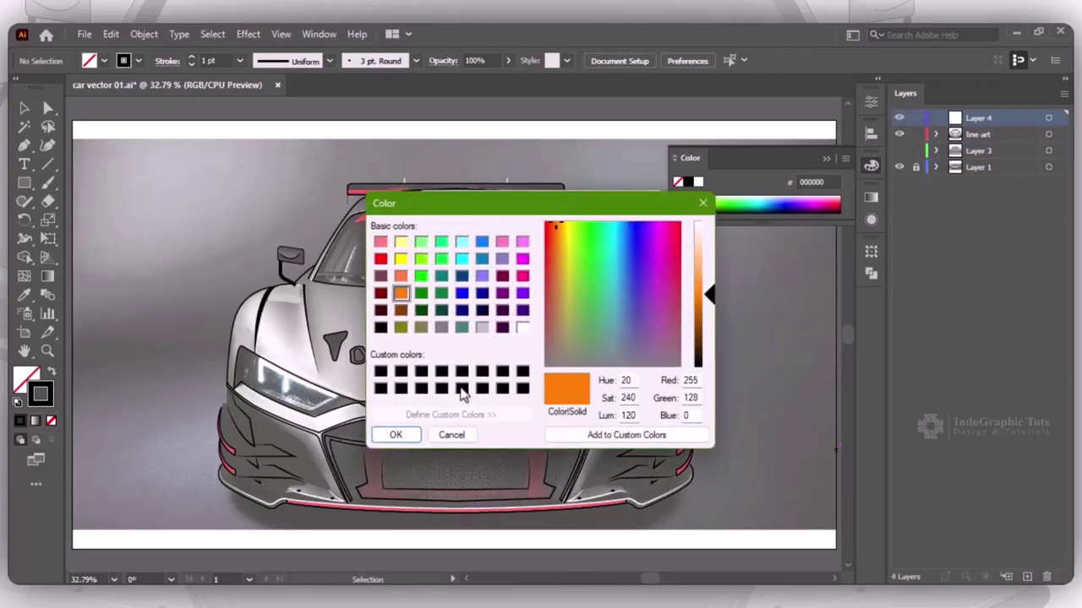
left_click(394, 431)
left_click(554, 380)
left_click(870, 135)
Lock Layer 3 and pen a highlight curve from the left mirror down across the hood
key("p")
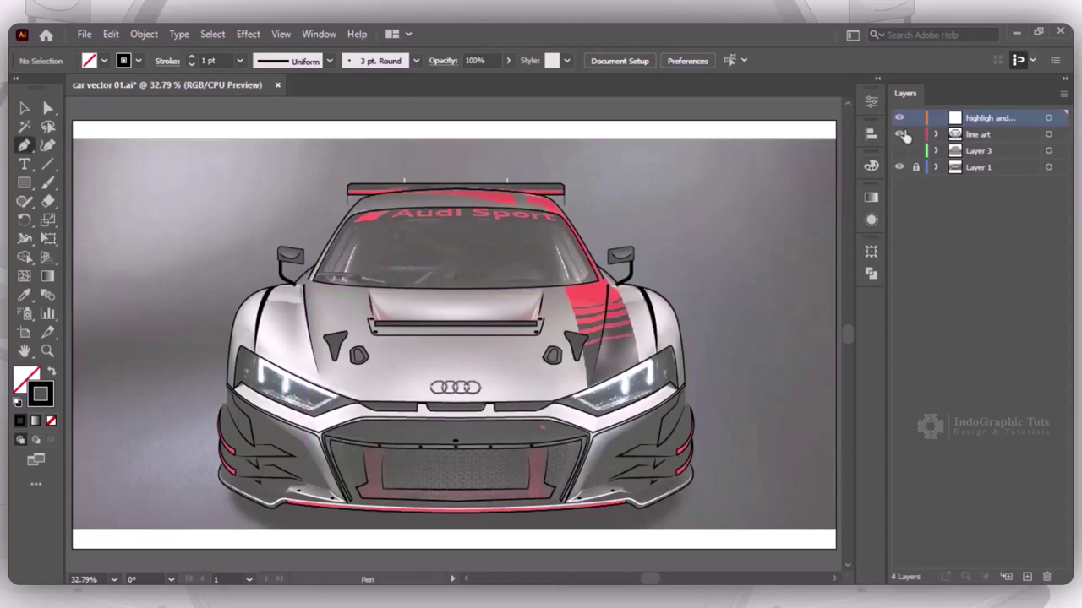
left_click(916, 151)
left_click(306, 294)
left_click_drag(288, 299, 271, 255)
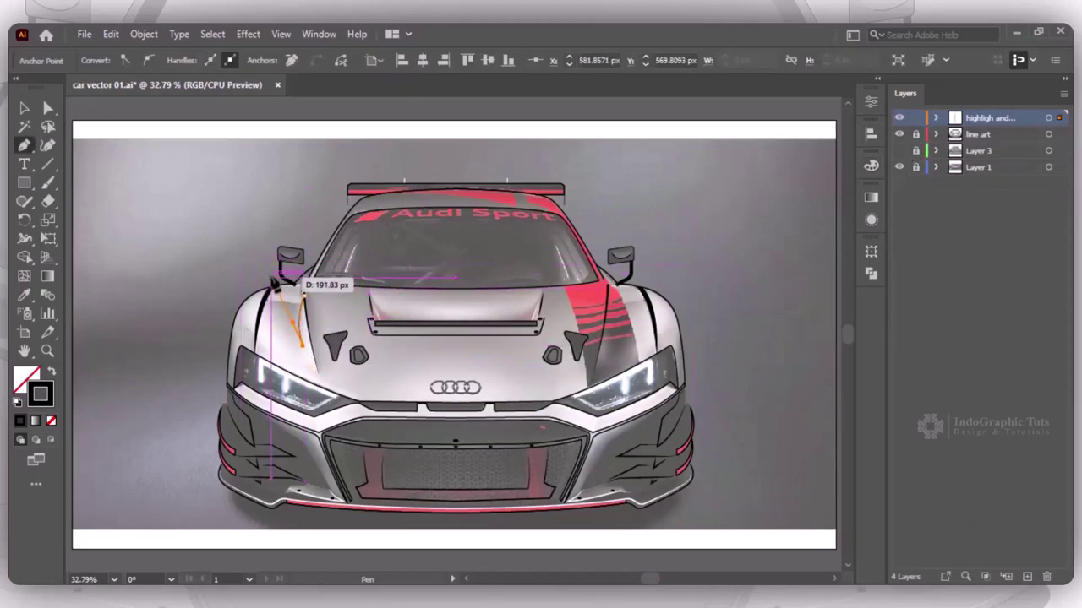
left_click_drag(224, 330, 229, 337)
left_click_drag(358, 401, 456, 401)
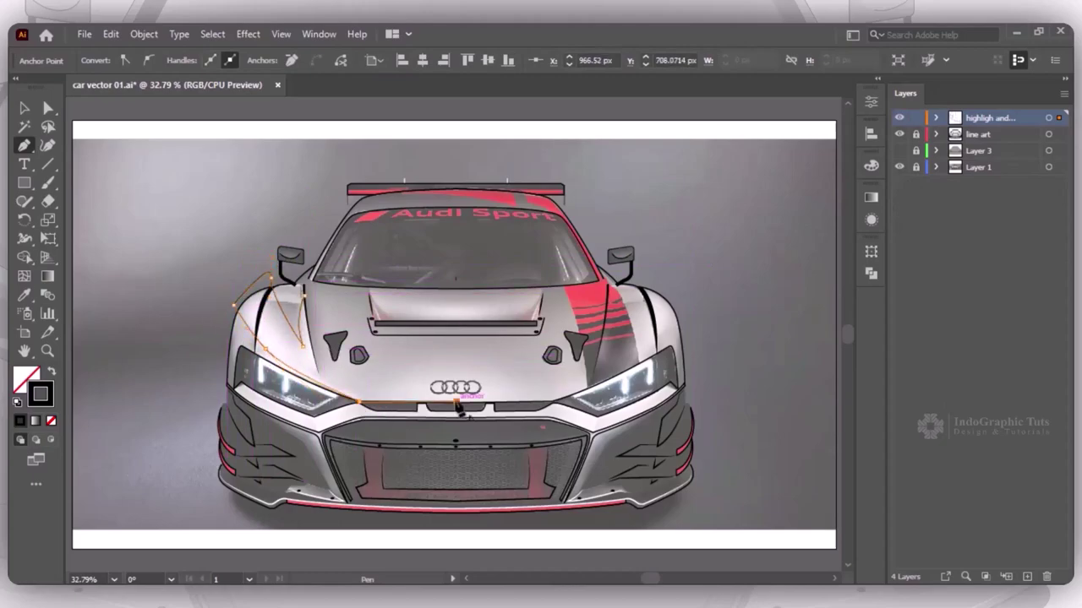
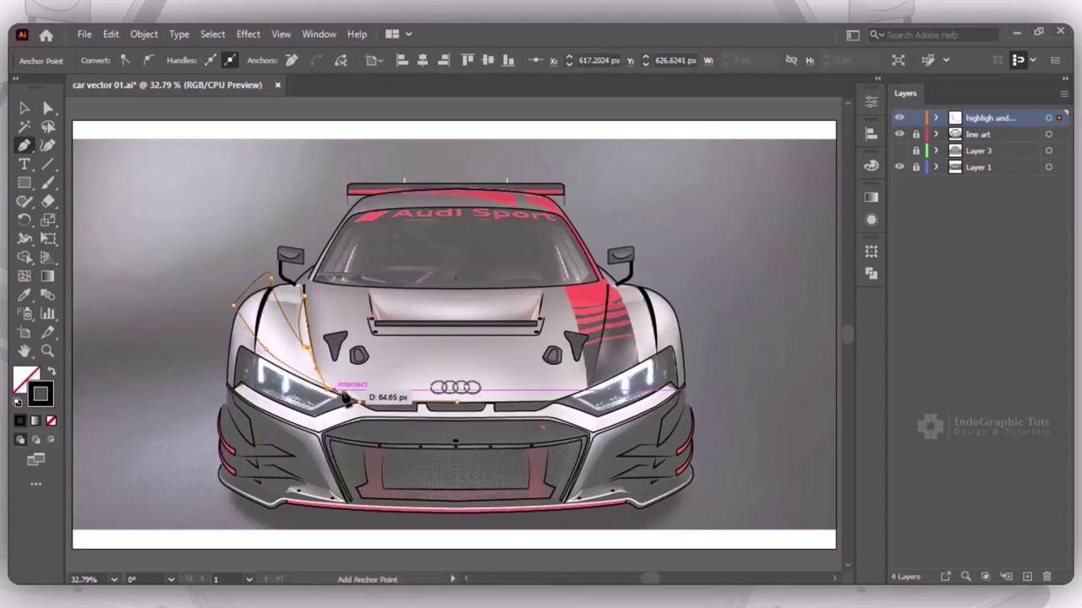
Finish the hood contour curve and reflect a copy of it vertically onto the right side
left_click(376, 373)
left_click(456, 337)
key("v")
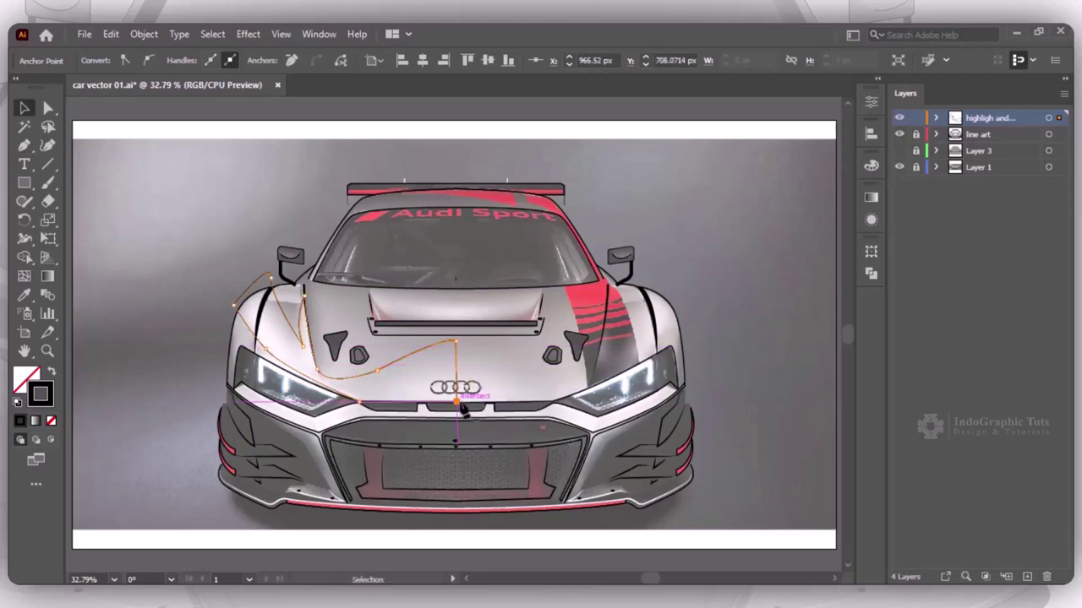
left_click(31, 206)
left_click(455, 340, "alt")
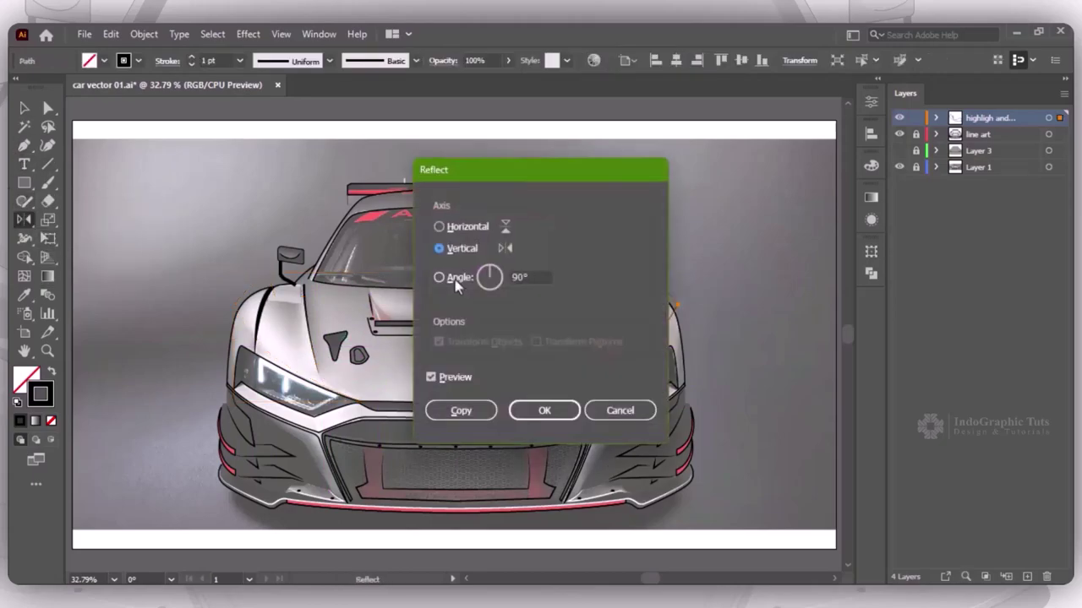
left_click(459, 411)
key("v")
left_click(495, 358)
left_click(470, 349)
left_click(439, 346, "shift")
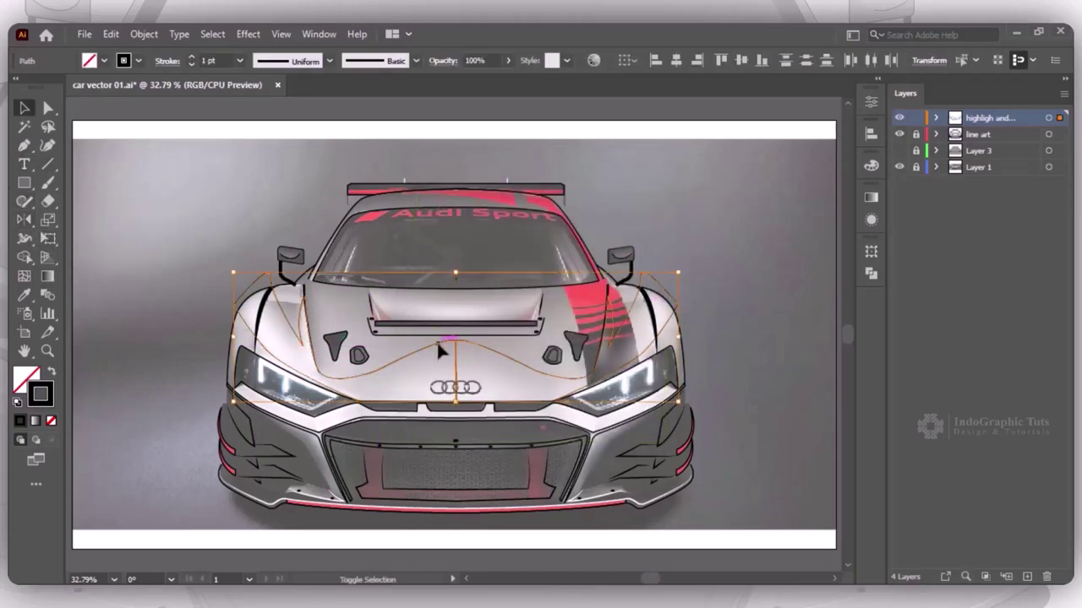
Delete the short vertical centre line and smooth the hood curve's centre notch anchor
left_click(871, 102)
left_click(787, 180)
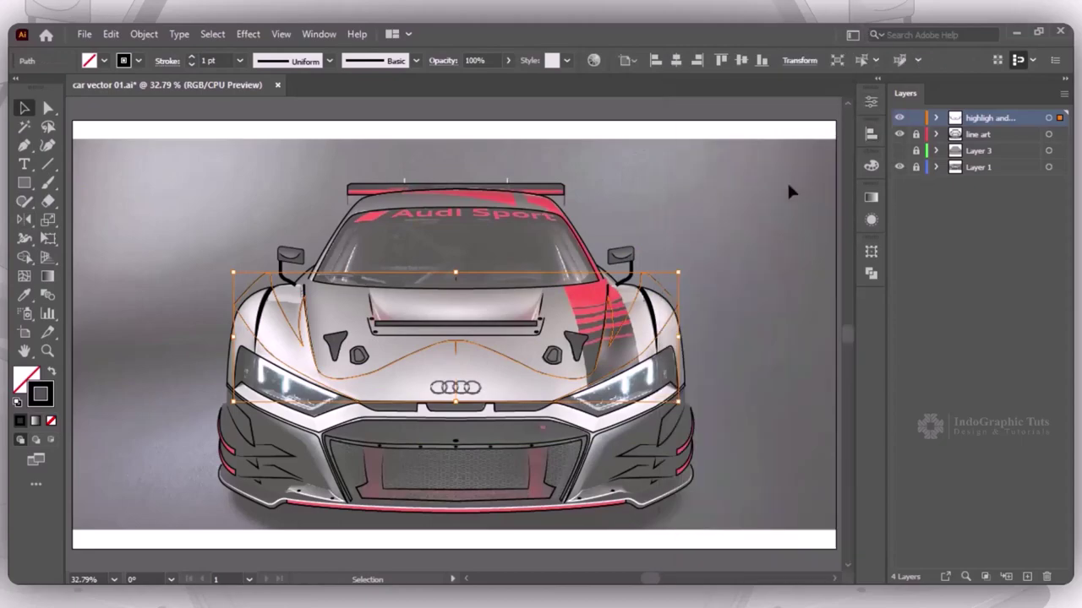
key("z")
left_click_drag(425, 311, 473, 367)
key("a")
left_click(495, 459)
key("Delete")
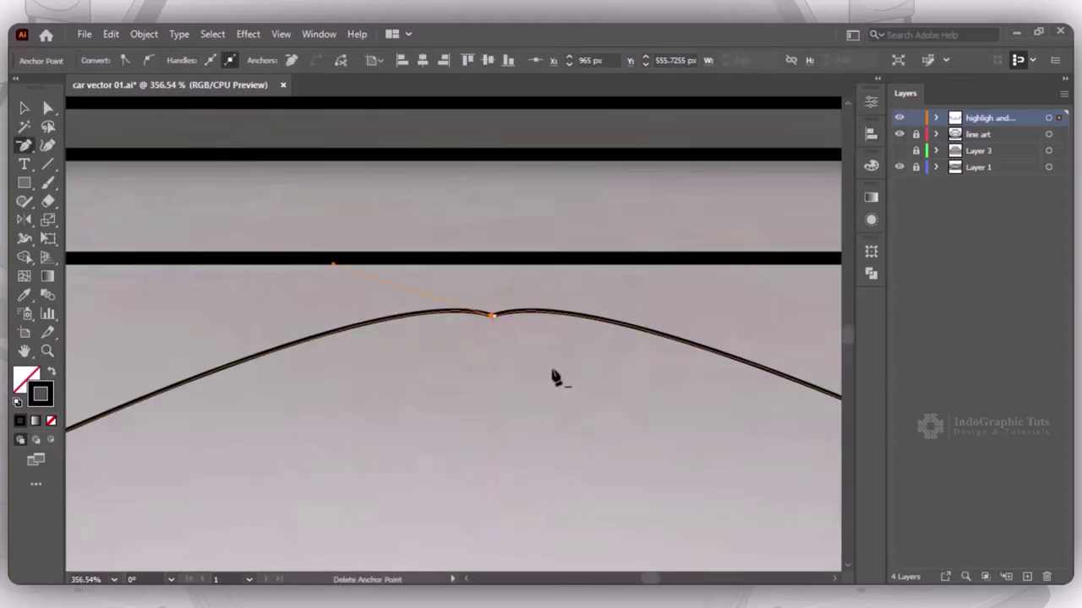
left_click(494, 317)
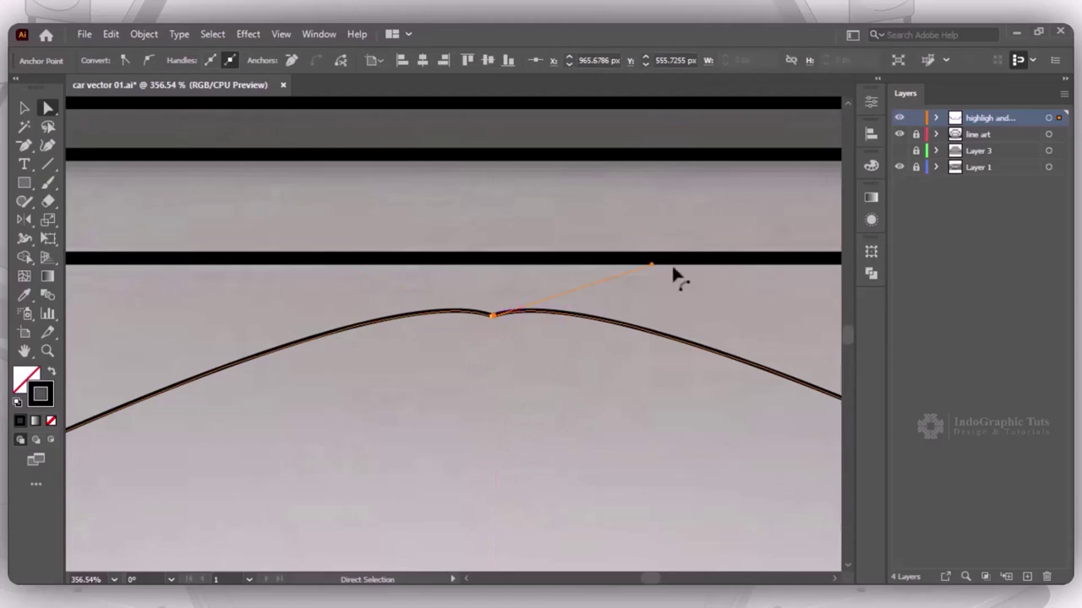
left_click_drag(652, 266, 399, 308)
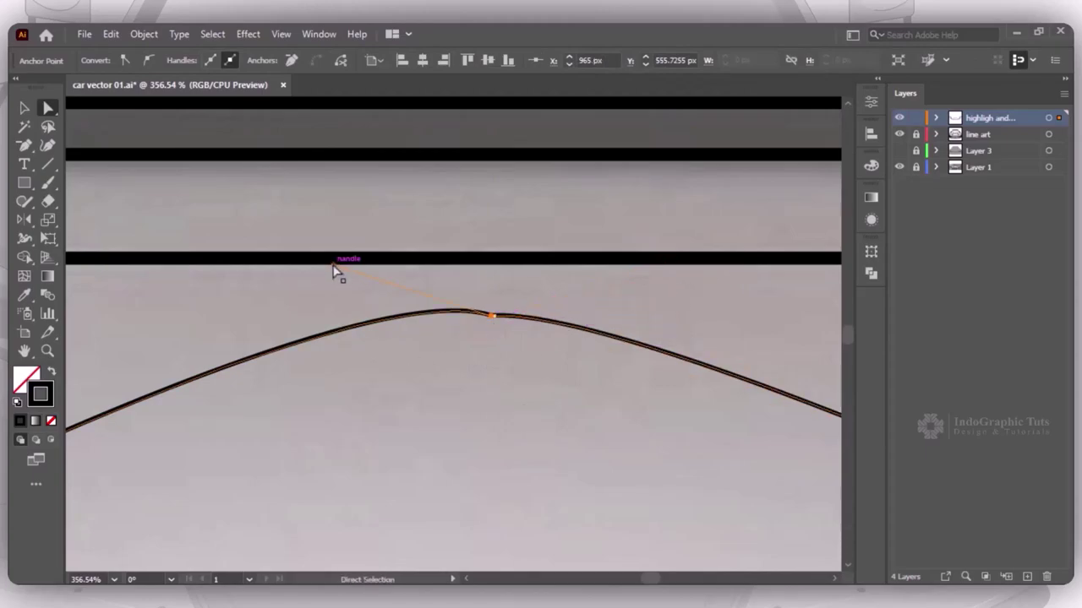
key("ctrl+shift+a")
key("ctrl+0")
Pen-trace a closed outline along the left front flank and merge areas with Shape Builder
key("p")
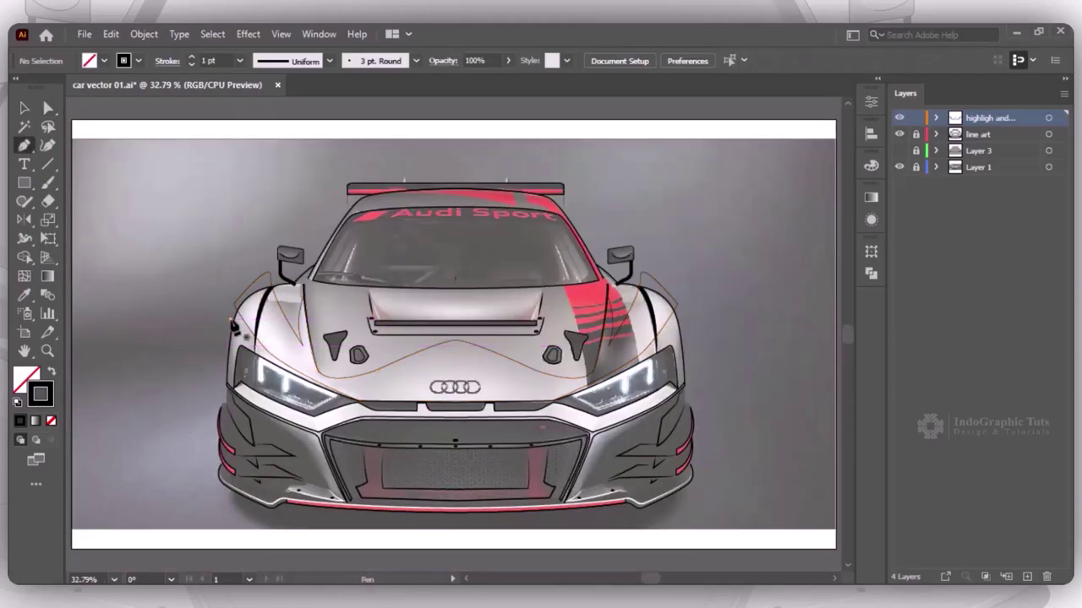
left_click(231, 321)
mouse_move(226, 382)
left_mouse_down()
mouse_move(255, 416)
mouse_move(311, 447)
left_mouse_up()
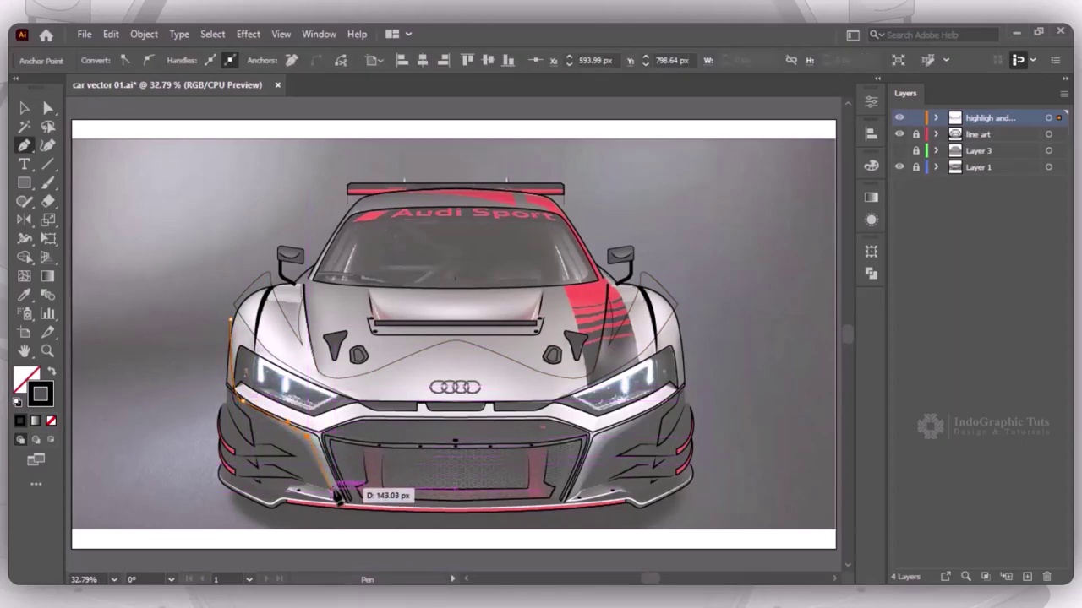
left_click_drag(220, 462, 181, 425)
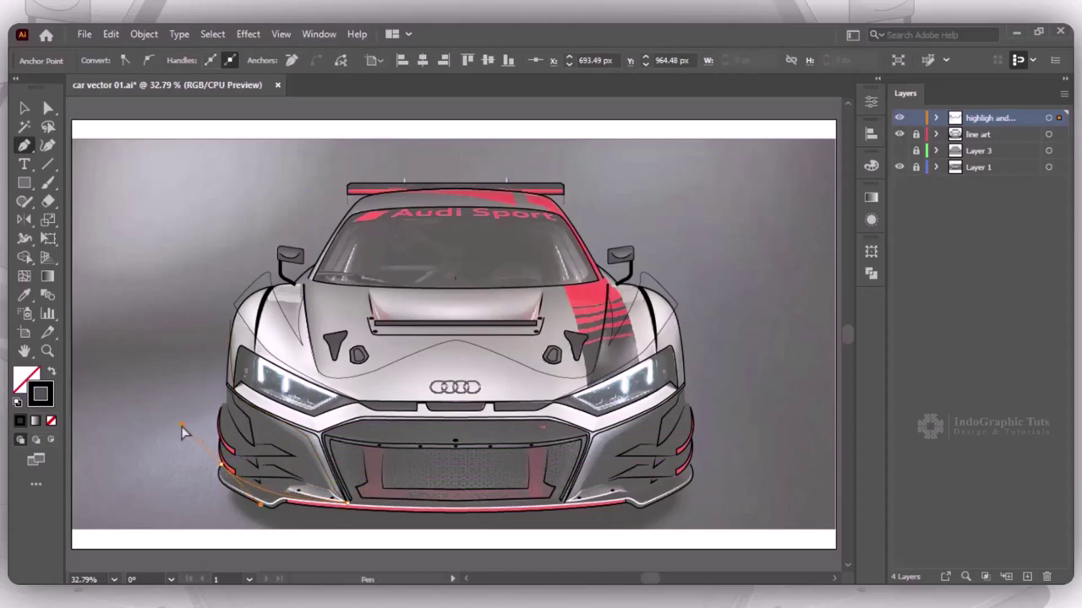
left_click(231, 321)
key("v")
left_click(332, 327)
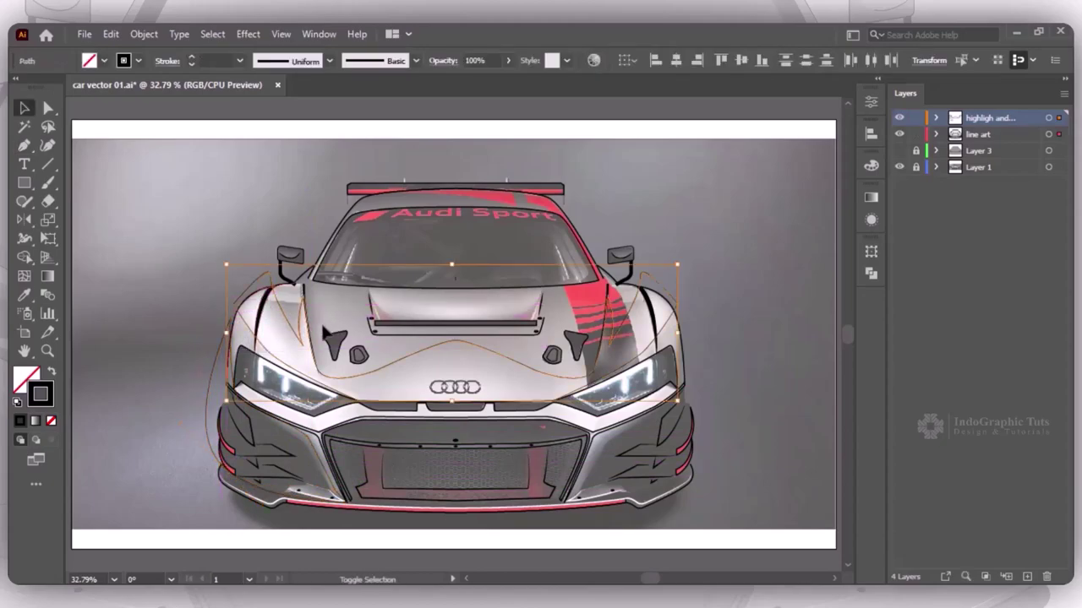
key("shift+m")
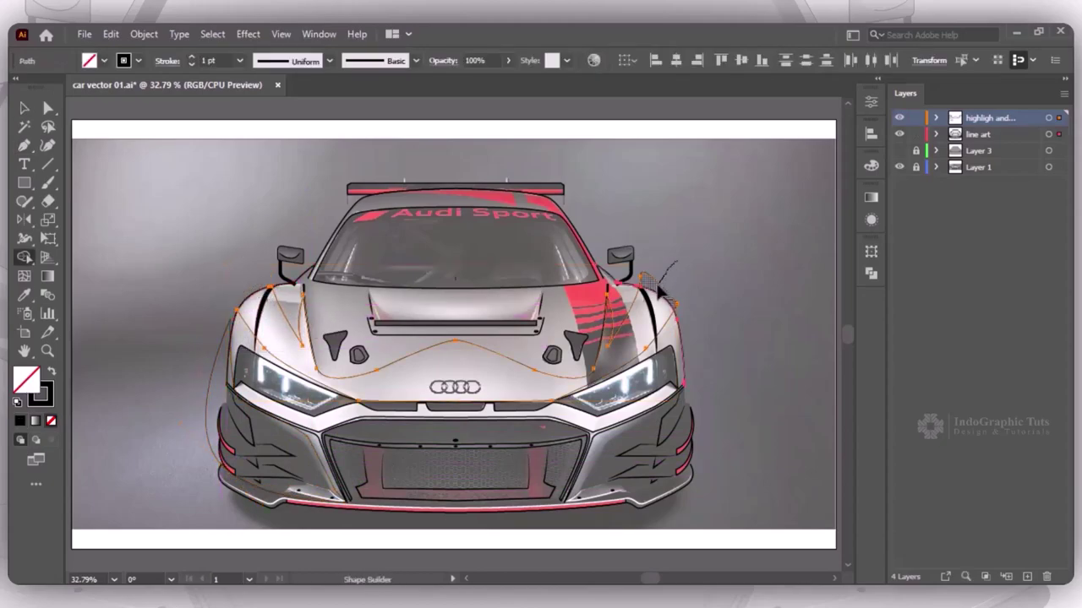
left_click(658, 289)
key("v")
left_click(160, 372)
Merge all the line art with Shape Builder and set a vertical reflection for the left-side artwork
key("ctrl+a")
key("shift+m")
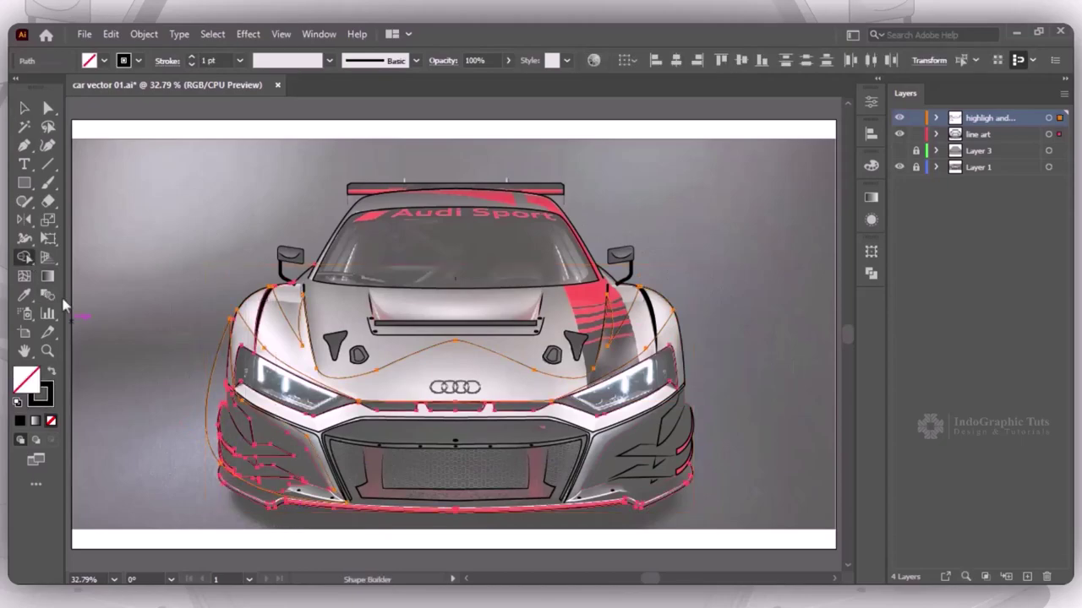
key("v")
left_click(131, 433)
key("o")
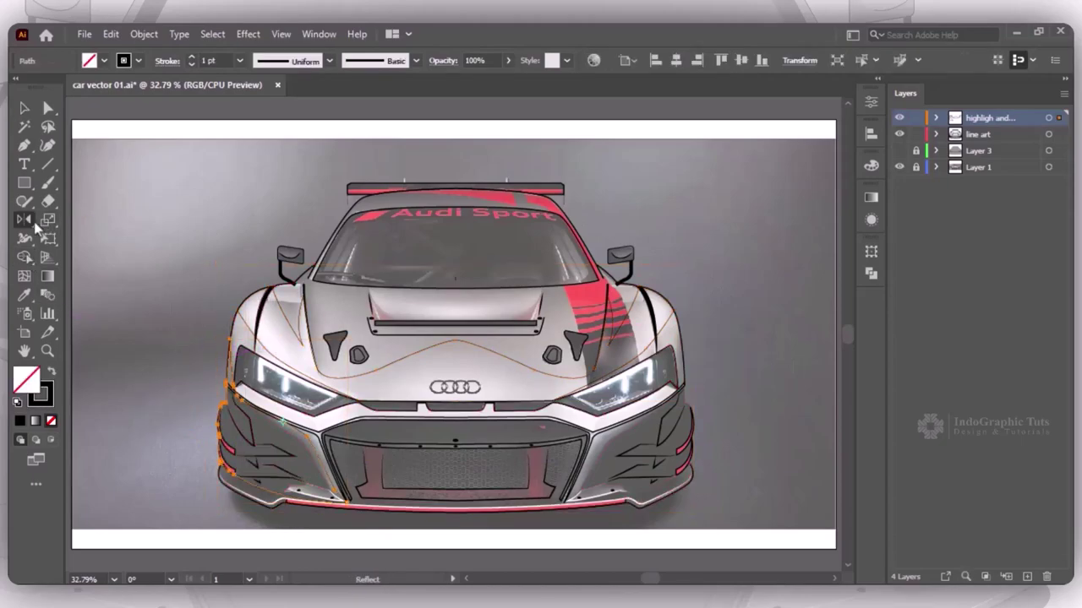
left_click(456, 277, "alt")
Place the mirrored copy on the right side and select the front grille shape
left_click(544, 411)
key("v")
left_click(82, 244)
left_click(935, 134)
scroll(972, 338, "down", 3)
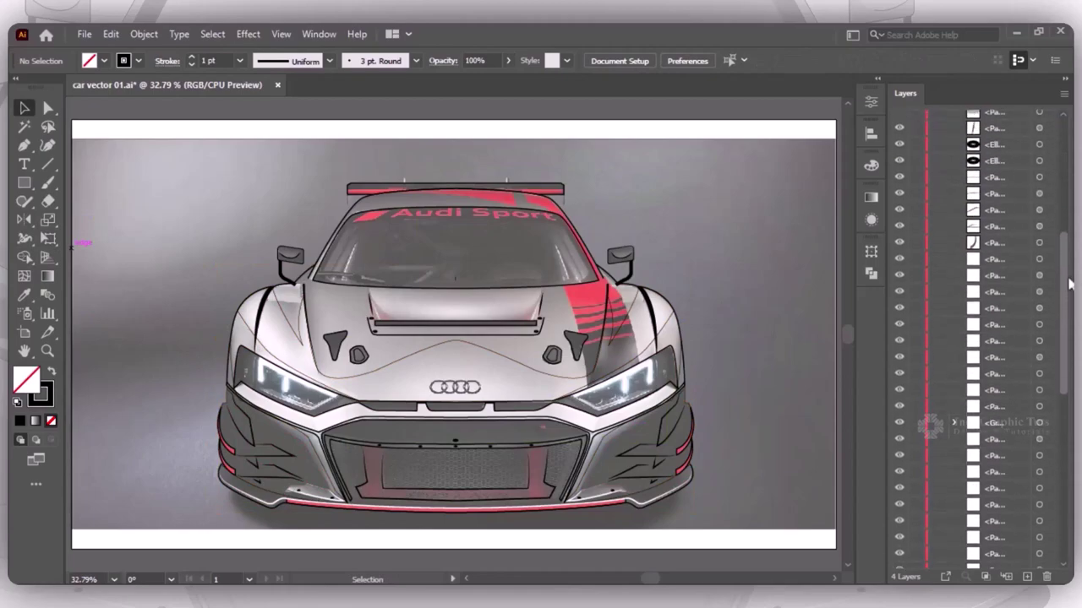
scroll(971, 338, "down", 3)
left_click(899, 223)
scroll(938, 211, "up", 5)
left_click(935, 133)
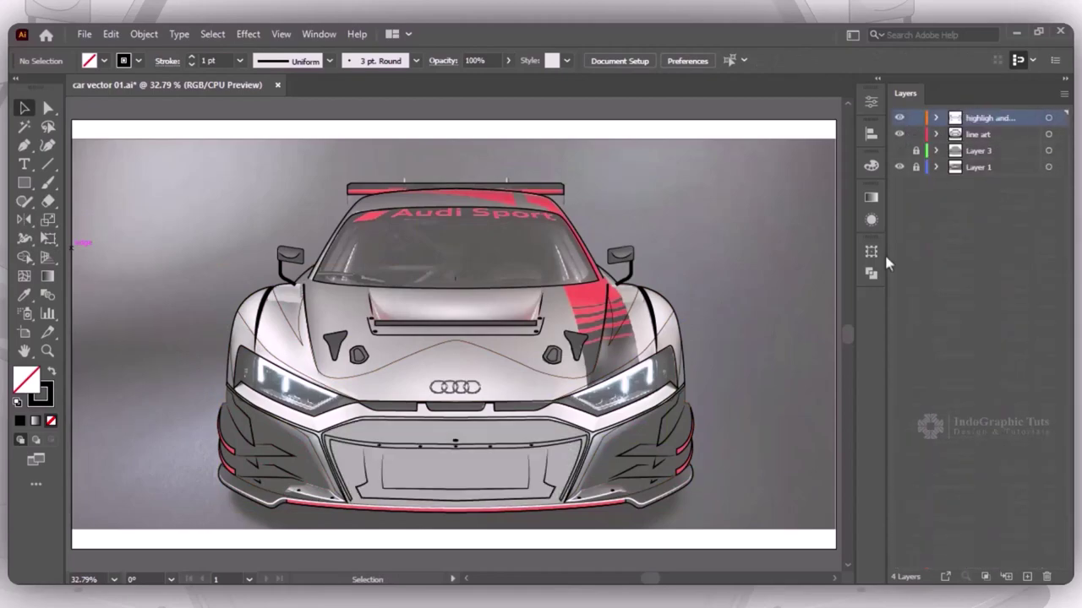
Fill the front grille with dark grey 4f4f4f
double_click(30, 385)
type("565656")
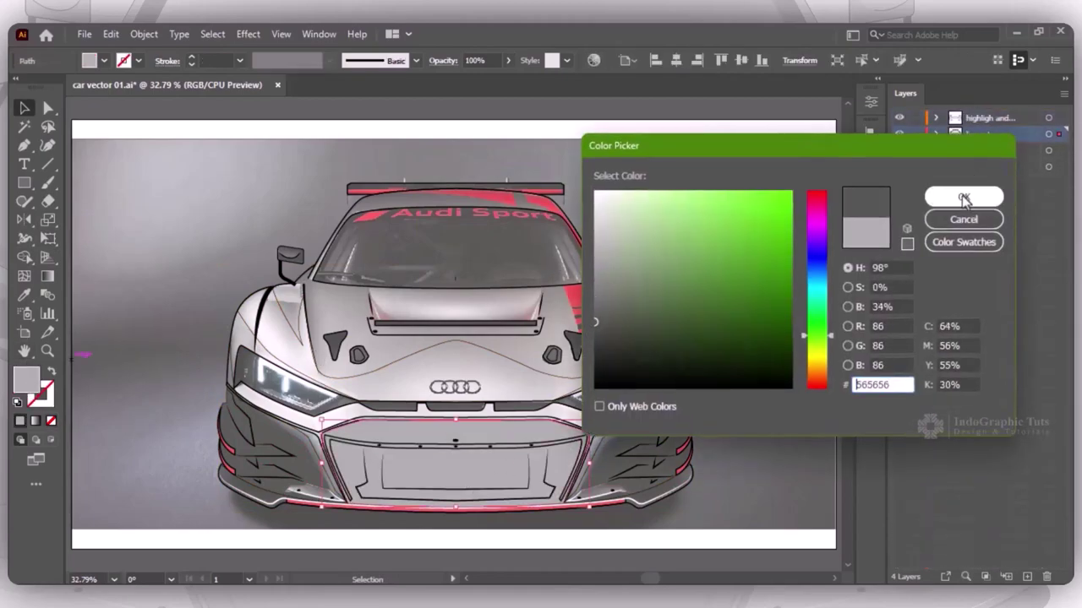
left_click(963, 197)
key("shift+x")
left_click(51, 371)
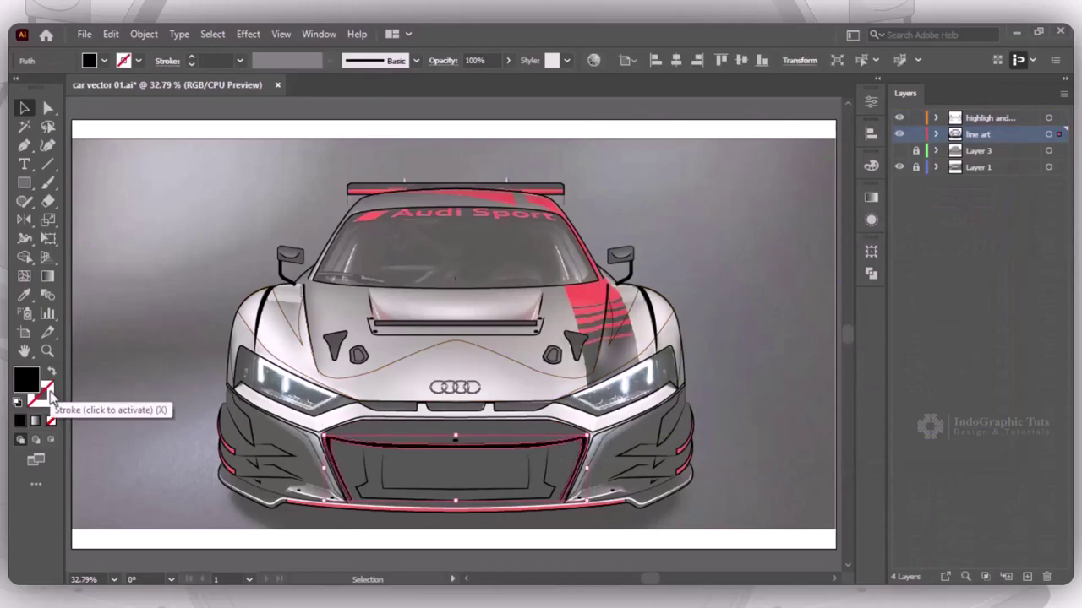
double_click(25, 378)
type("4f4f4f")
left_click(974, 195)
left_click(702, 314)
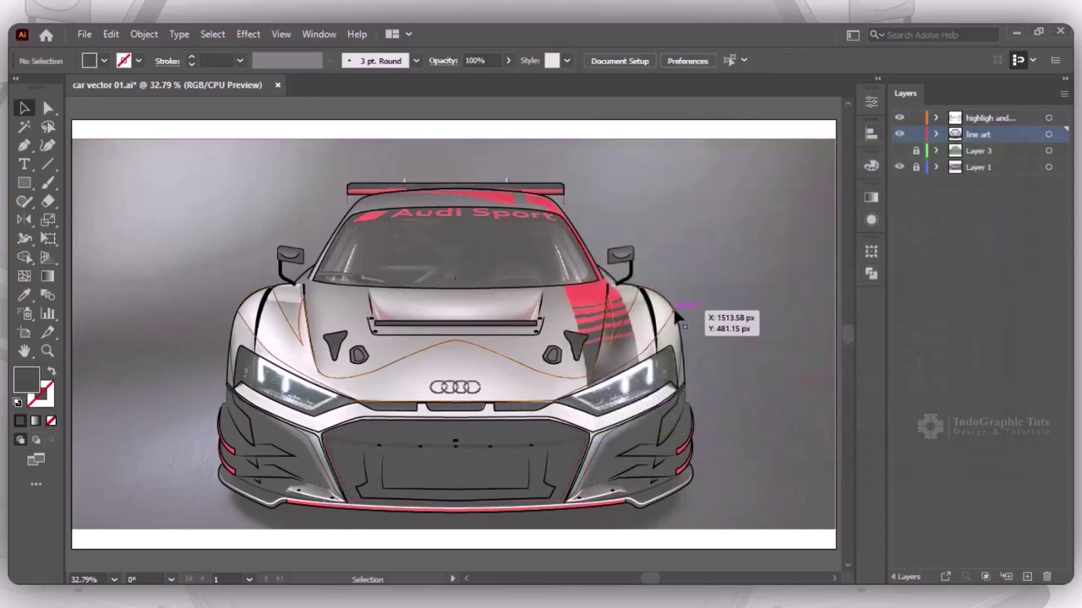
left_click(505, 454)
Give the grille outline the darker grey 494949, then make the highlights layer active
left_click(51, 372)
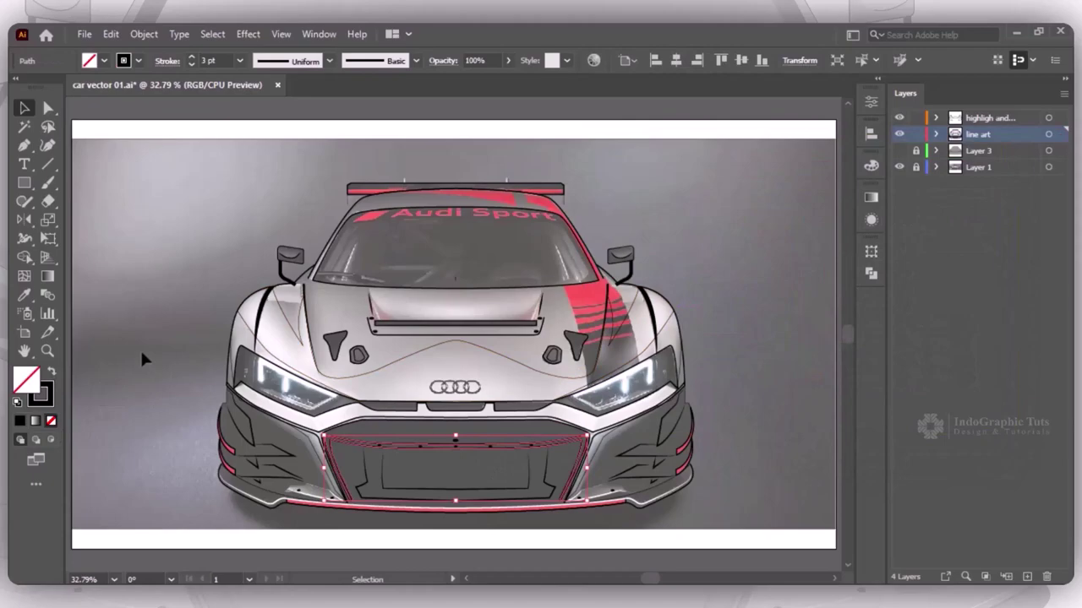
left_click(143, 358)
left_click(442, 454)
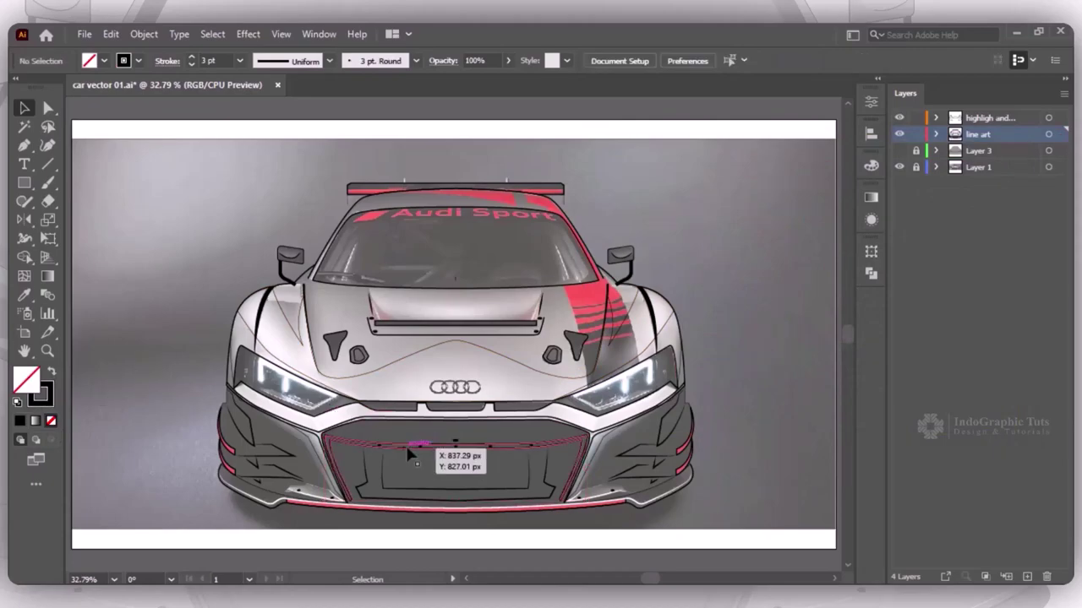
double_click(39, 390)
type("494949")
left_click(964, 196)
key("ctrl+shift+a")
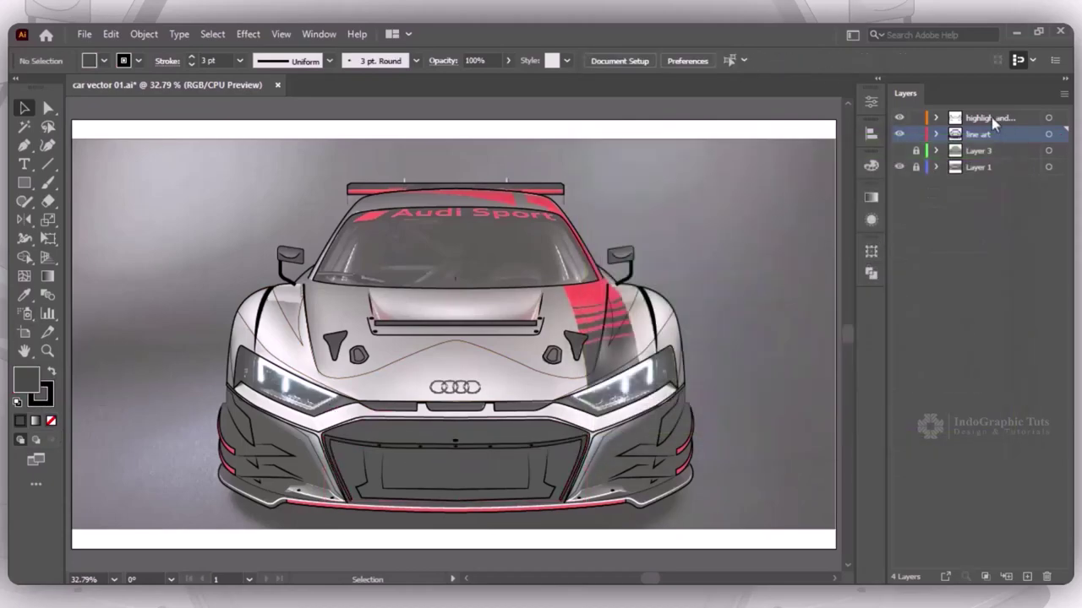
left_click(991, 118)
Draw an unfilled curved hood vent path and place a mirrored copy on the hood's right half
key("p")
left_click(369, 290)
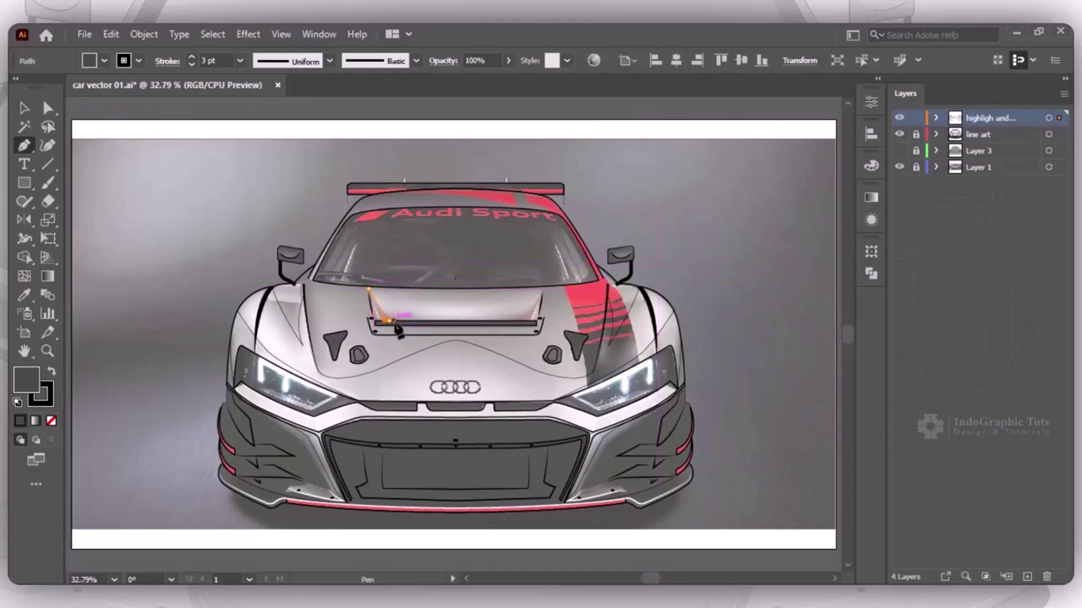
left_click(390, 322)
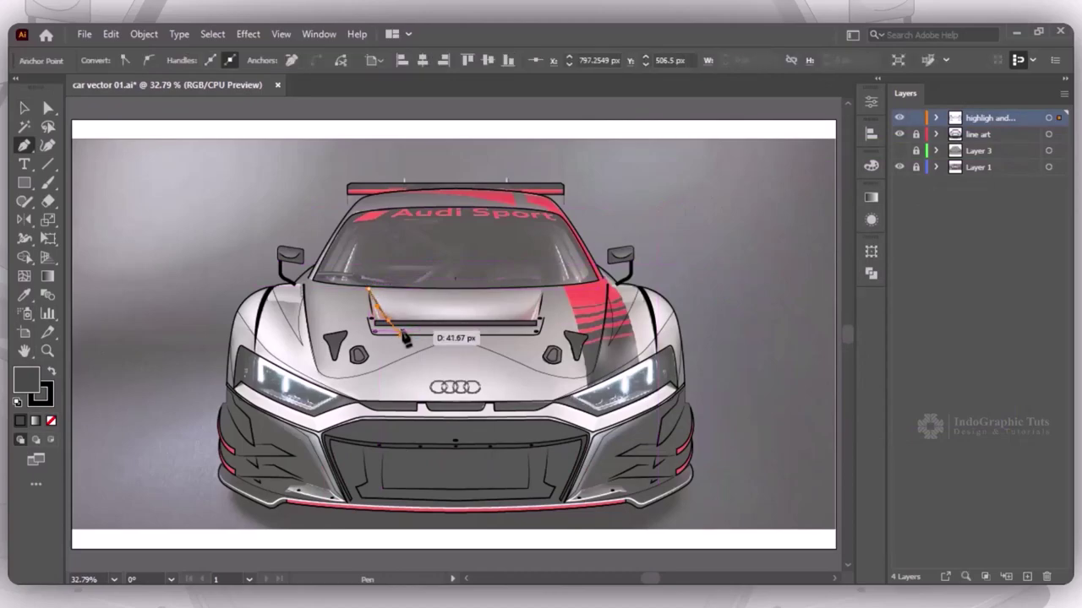
left_click(457, 320)
left_click(51, 420)
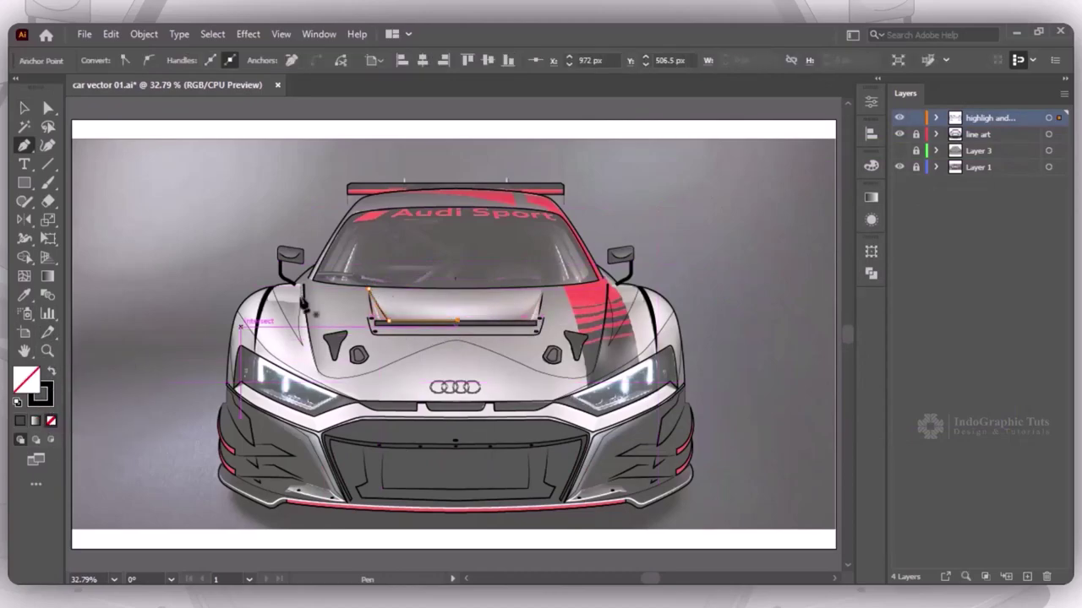
left_click_drag(387, 300, 459, 313)
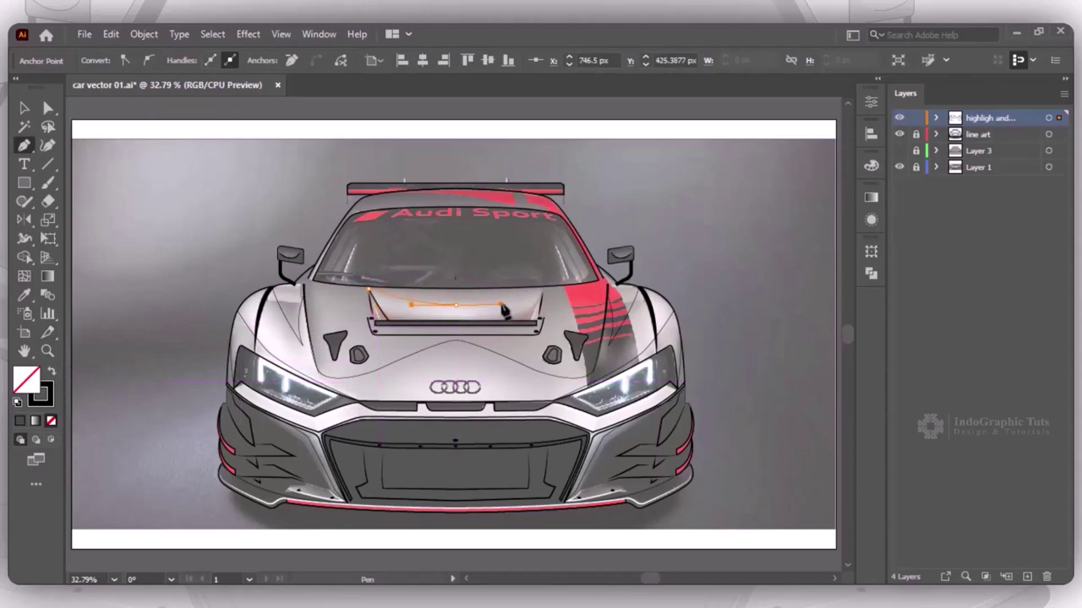
key("v")
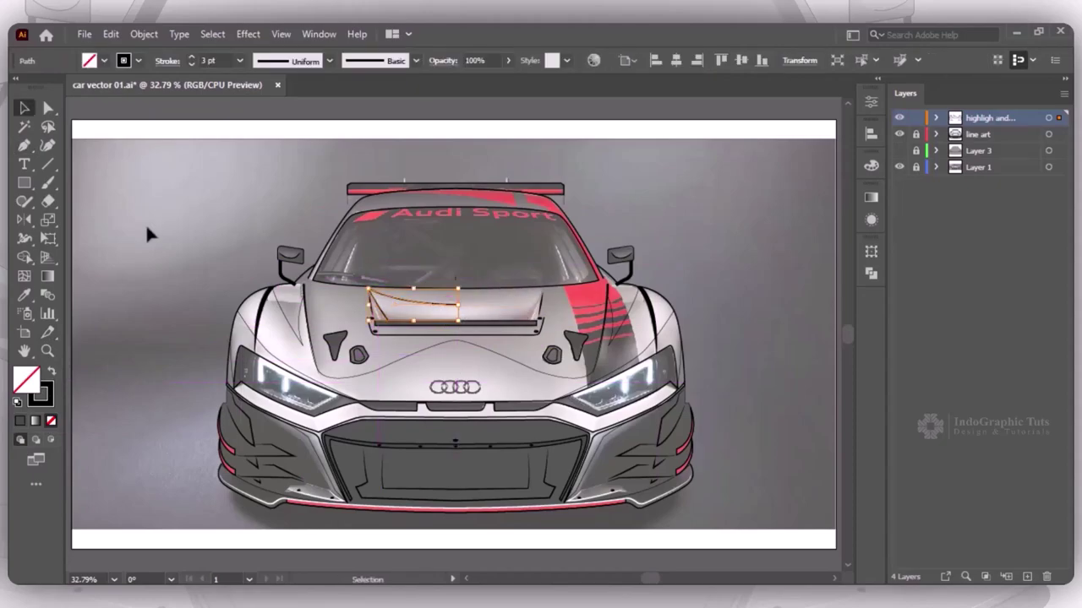
left_click(457, 303, "alt")
left_click(459, 411)
key("v")
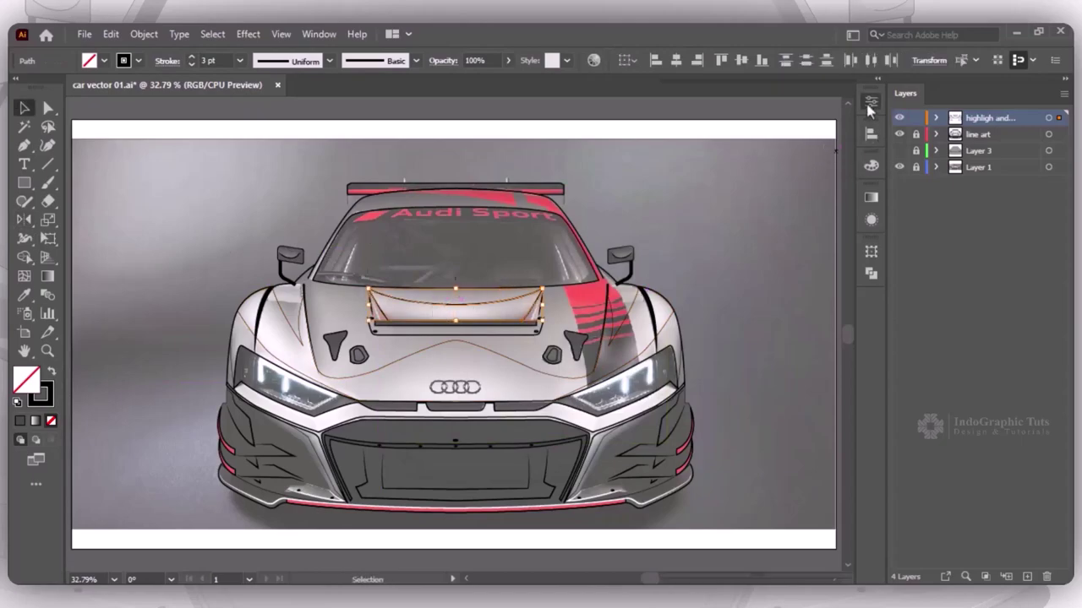
left_click(870, 103)
key("ctrl+shift+a")
Draw a curved closed highlight path along the rear wing
key("p")
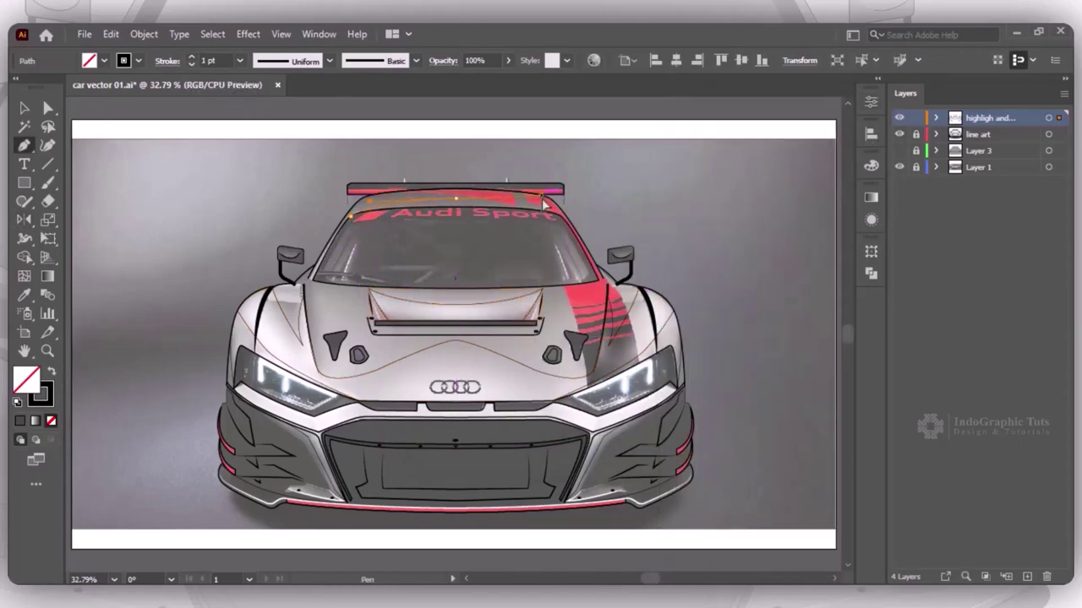
left_click_drag(558, 198, 568, 208)
left_click_drag(455, 199, 458, 213)
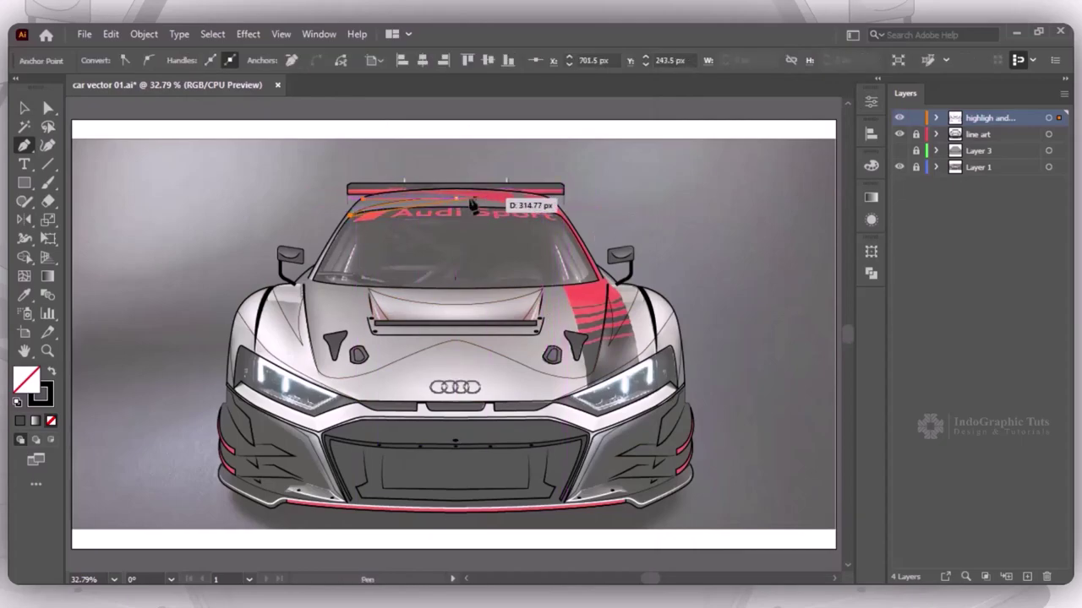
left_click_drag(561, 206, 583, 196)
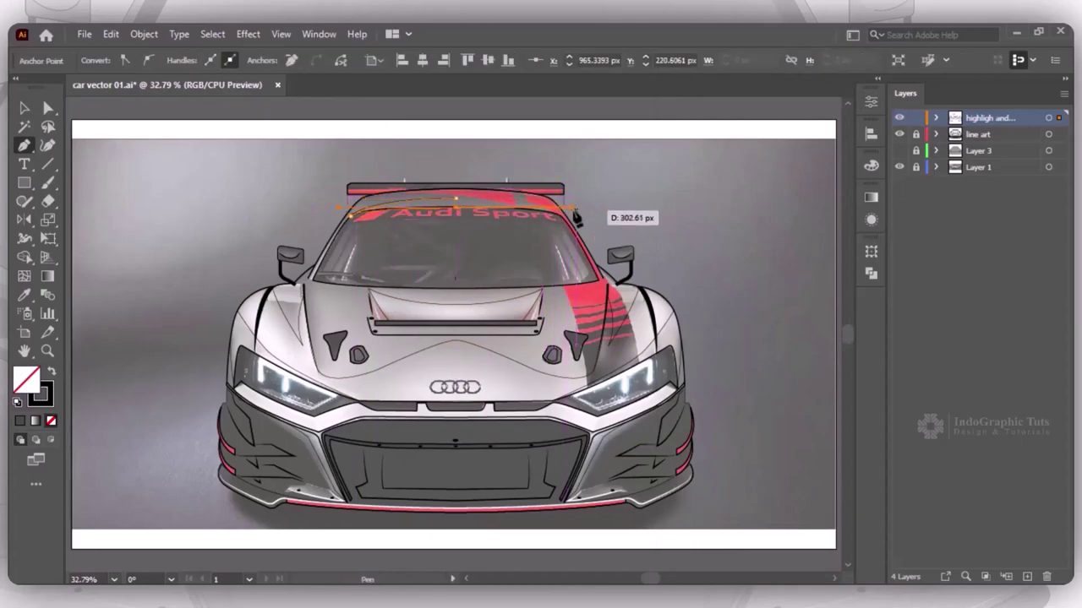
scroll(397, 164, "up", 5)
key("shift+m")
key("v")
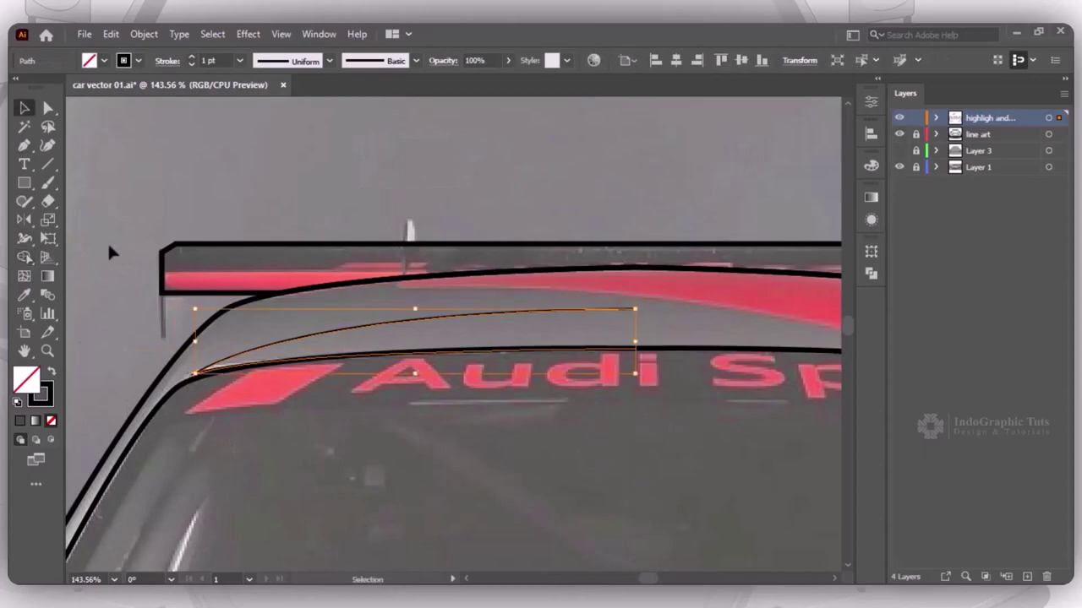
Reflect a copy of the half line vertically and merge both halves into one line
key("o")
scroll(695, 327, "down", 3)
scroll(695, 326, "right", 3)
left_click(517, 534, "alt")
left_click(461, 409)
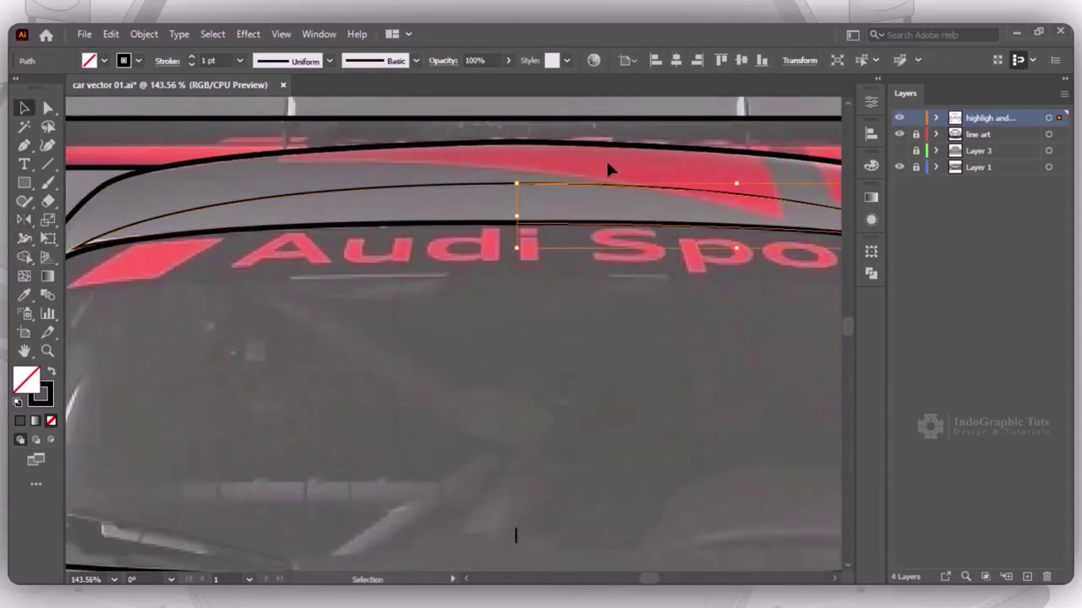
key("v")
left_click(871, 101)
left_click(676, 465)
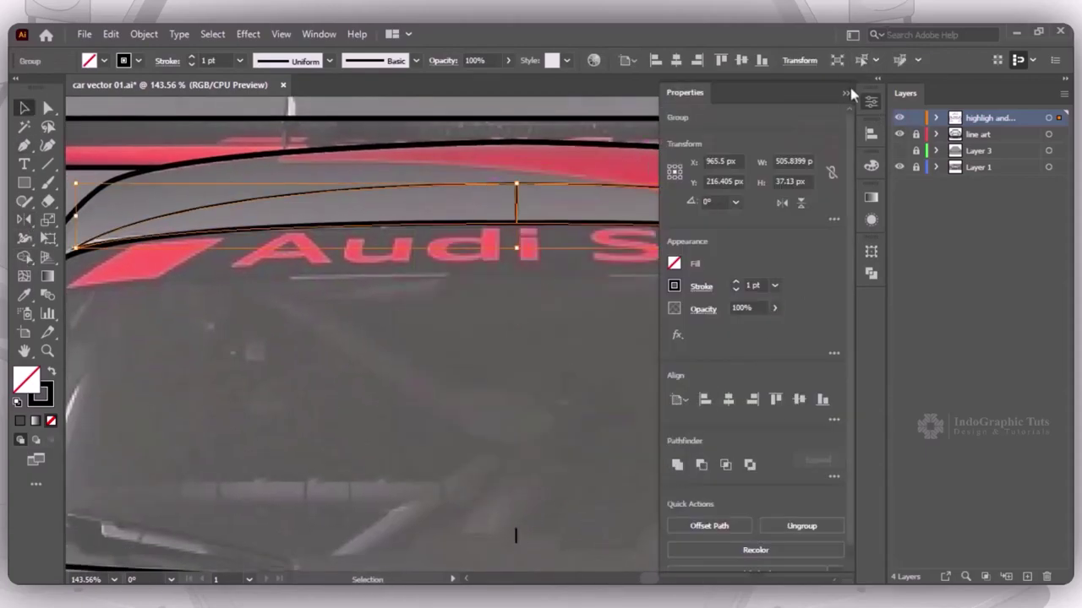
left_click(846, 92)
key("shift+m")
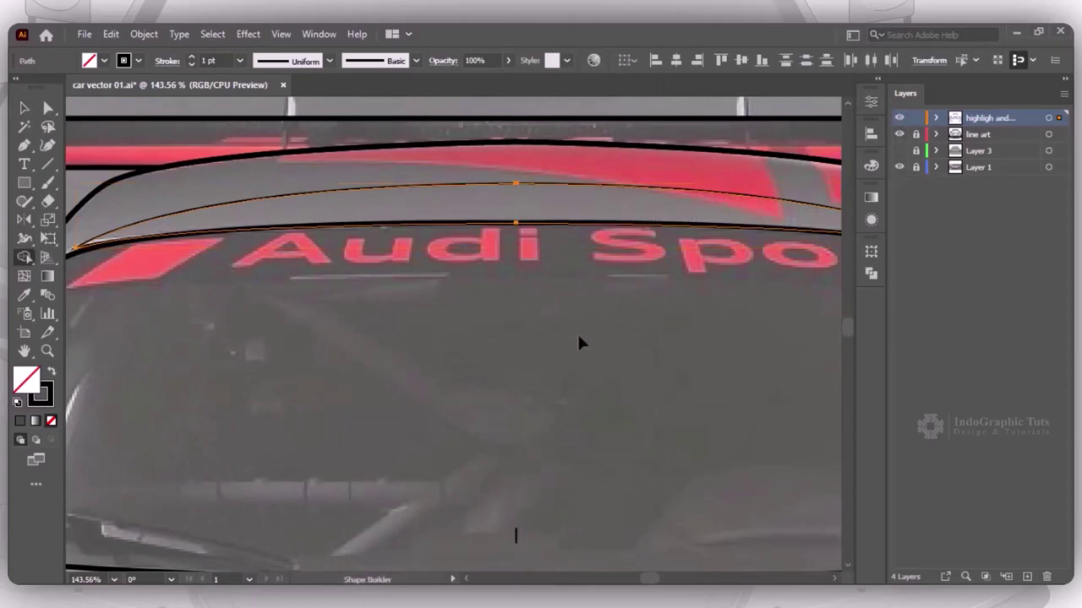
key("v")
Zoom in on the centre join, close the gap between the line halves, then zoom to fit
left_click(587, 262)
left_click(541, 186)
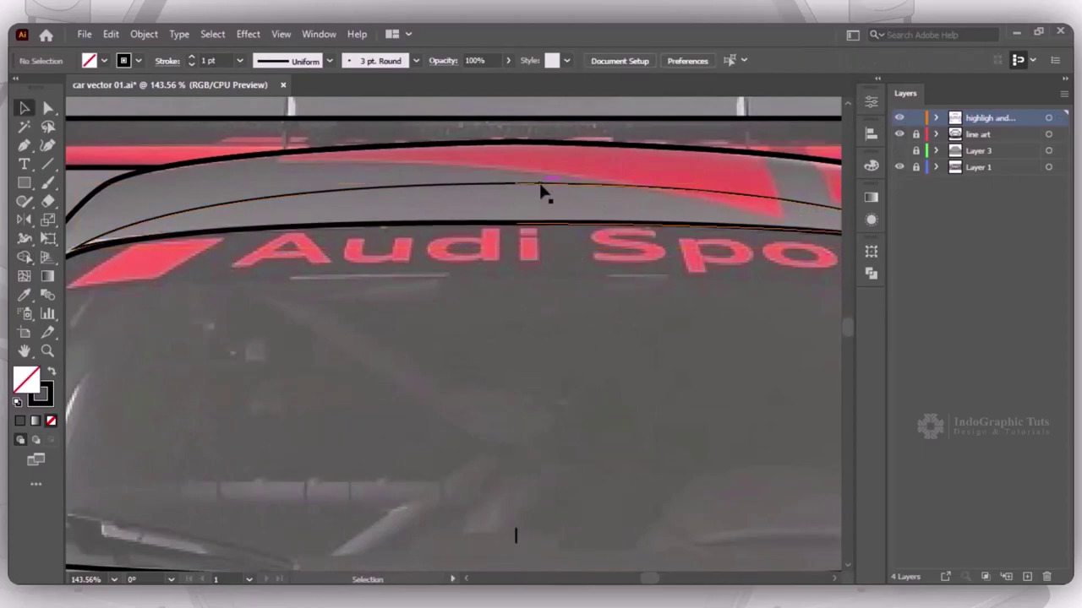
key("a")
left_click(532, 343)
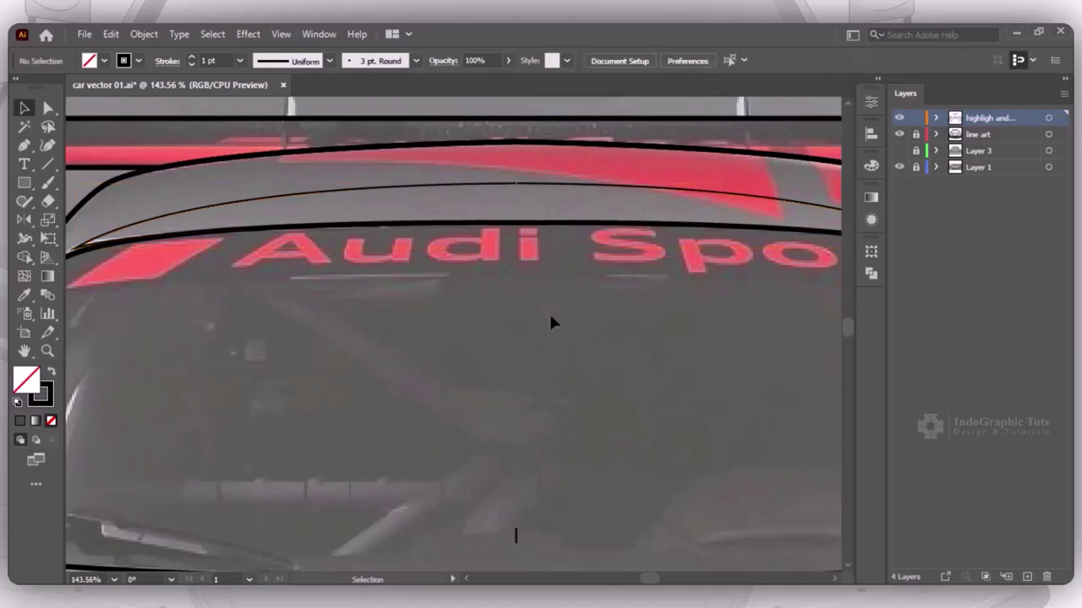
key("z")
left_click_drag(522, 205, 531, 208)
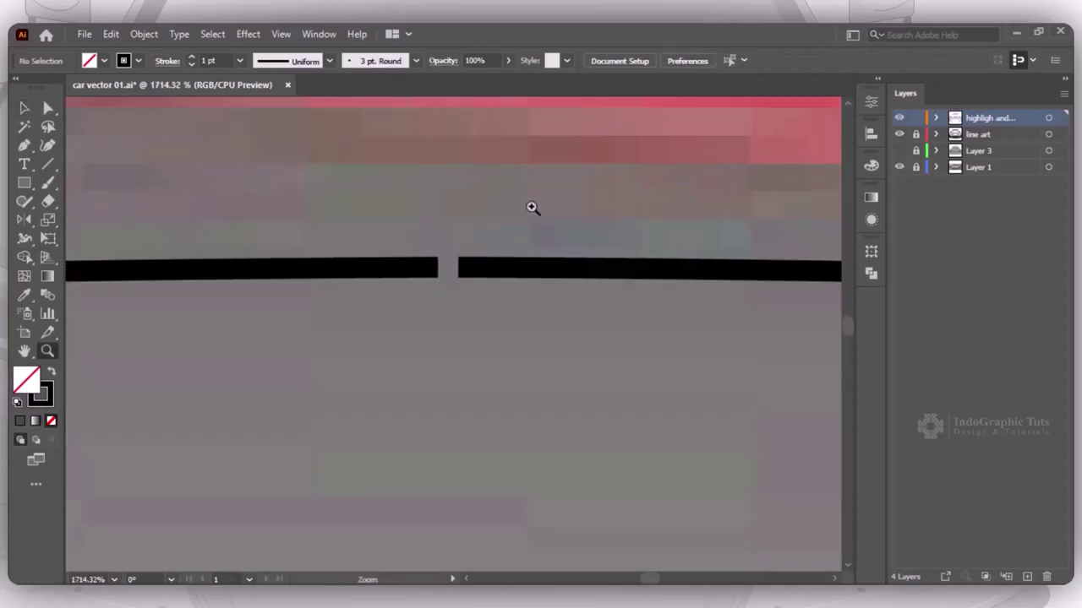
key("p")
left_click(437, 269)
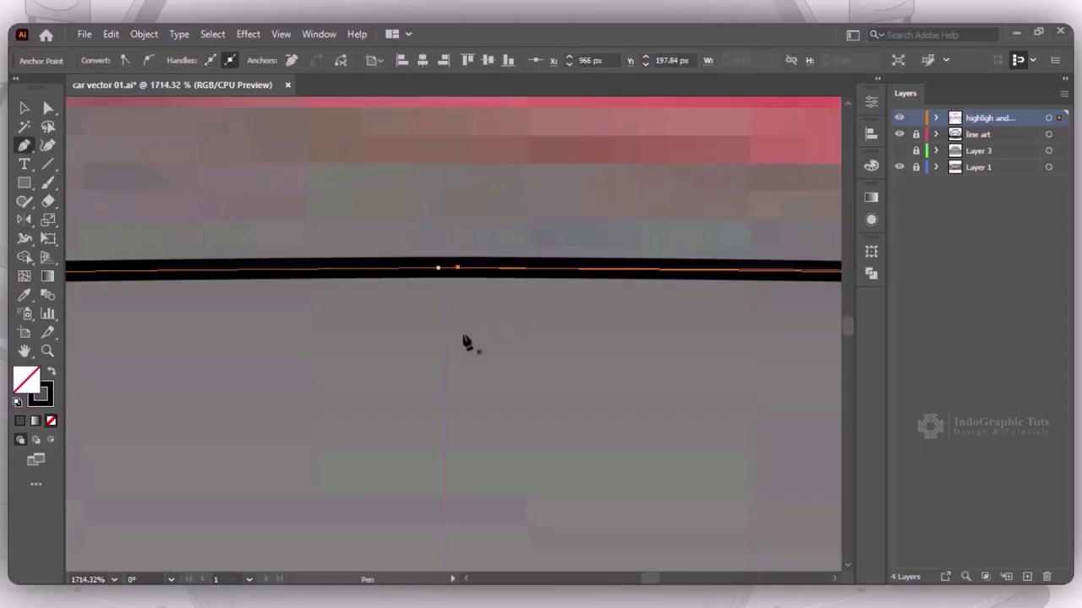
key("ctrl+0")
key("v")
left_click(590, 178)
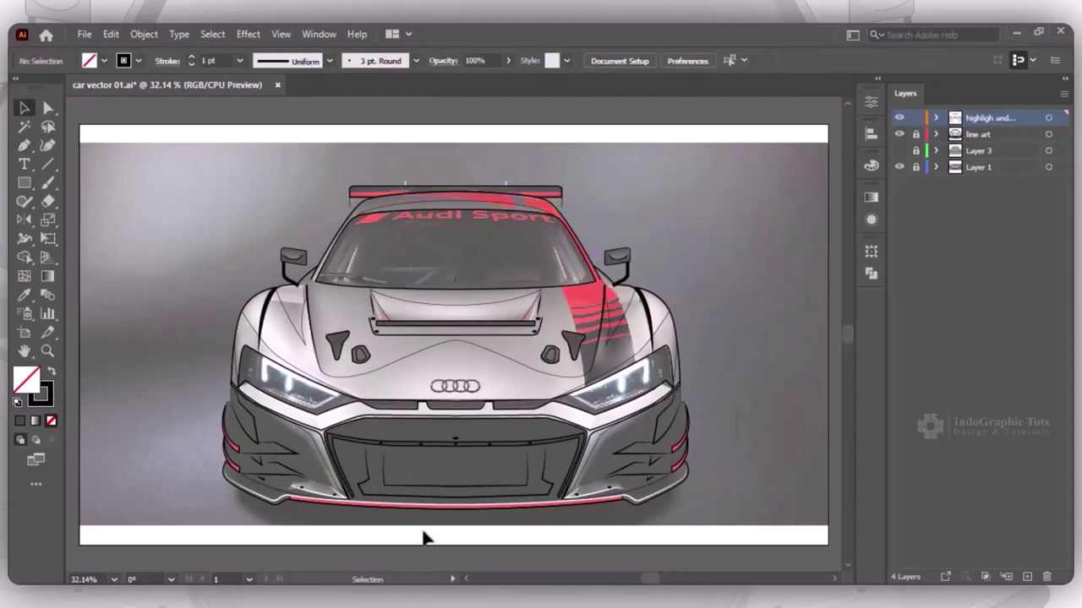
Fill the bumper highlight with light grey aaaaaa and eyedropper it onto the hood and roof-strip shapes
left_click(401, 355)
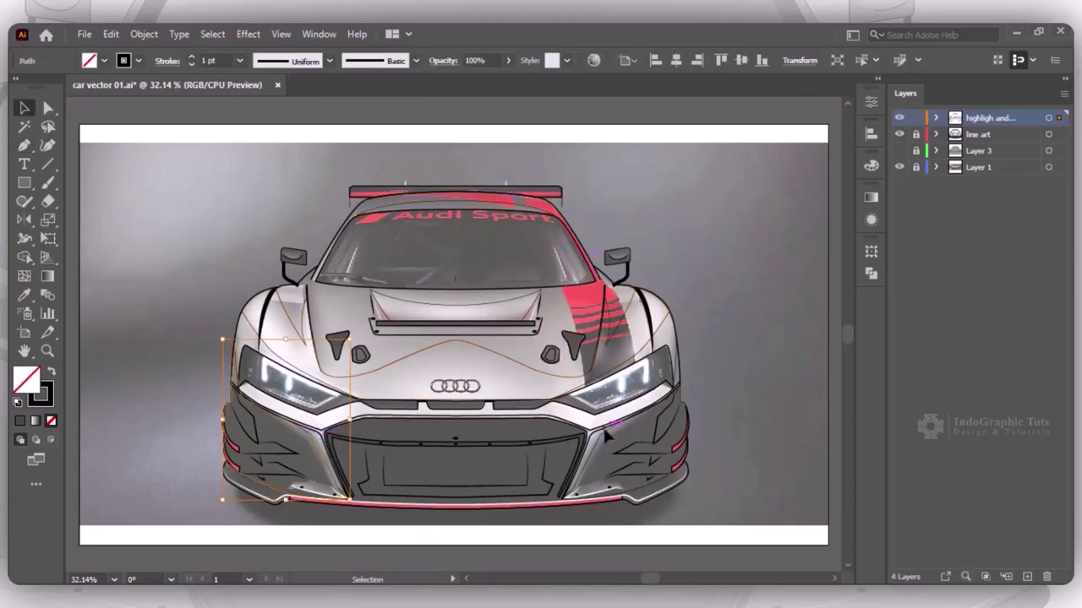
left_click(52, 372)
double_click(25, 380)
type("aaaaaa")
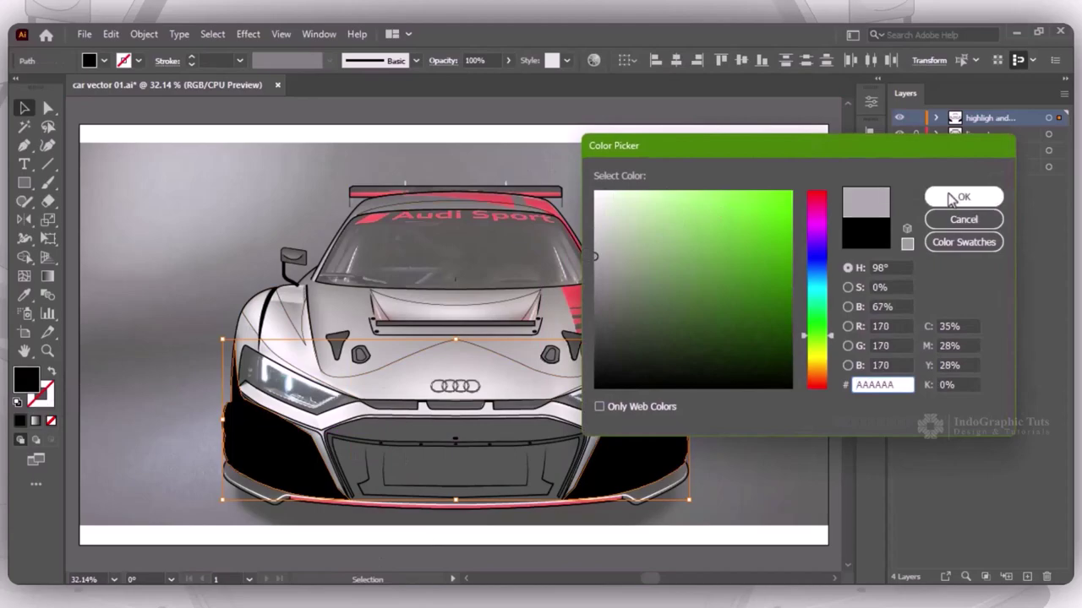
left_click(959, 199)
left_click(478, 355)
key("i")
left_click(665, 438)
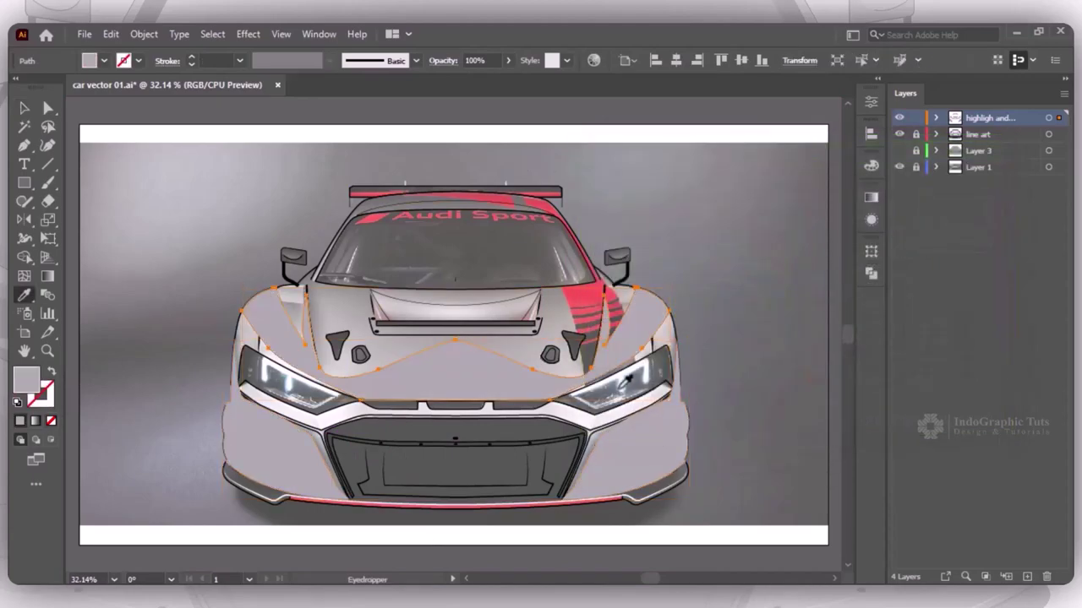
left_click(532, 342, "ctrl")
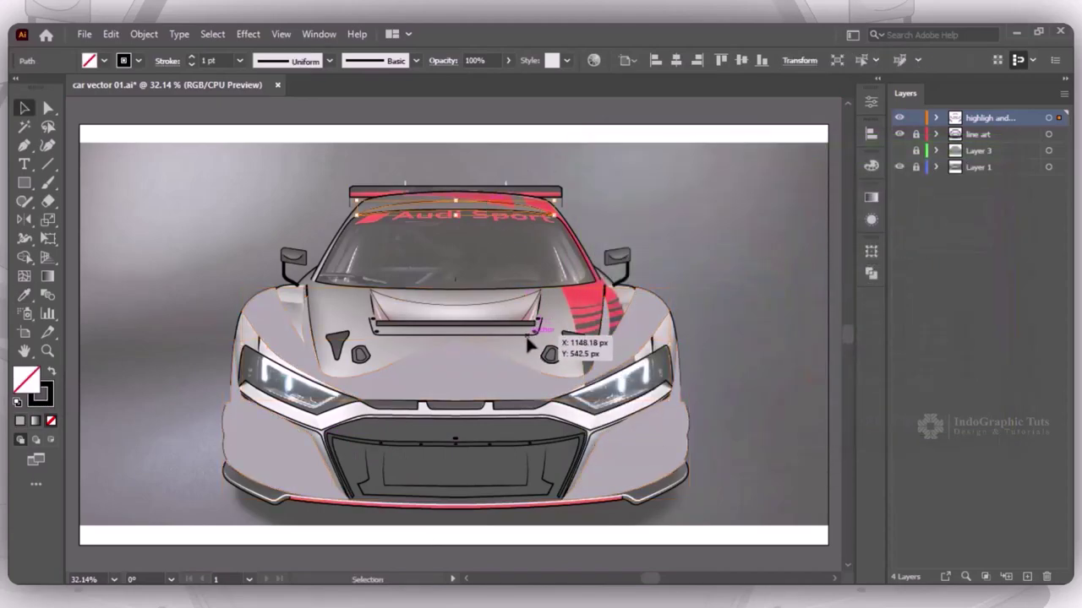
Move the highlights layer below the line art and hide the reference layers
key("v")
left_click(735, 332)
left_click_drag(980, 121, 972, 142)
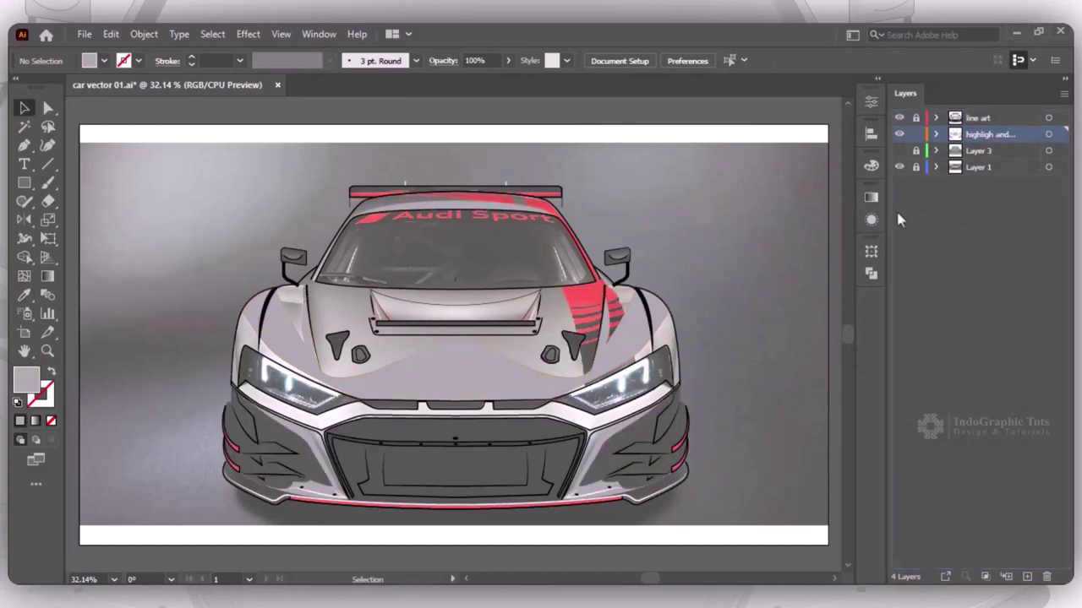
left_click_drag(898, 151, 898, 166)
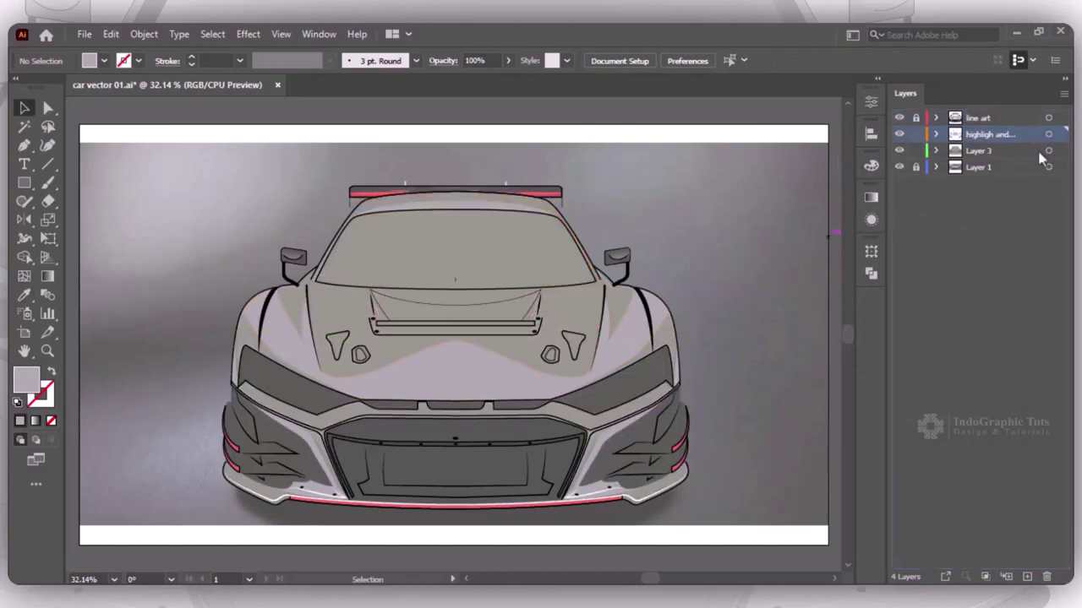
left_click(935, 151)
Darken the car body's grey fill slightly in the Color Picker
left_click(525, 243)
double_click(26, 380)
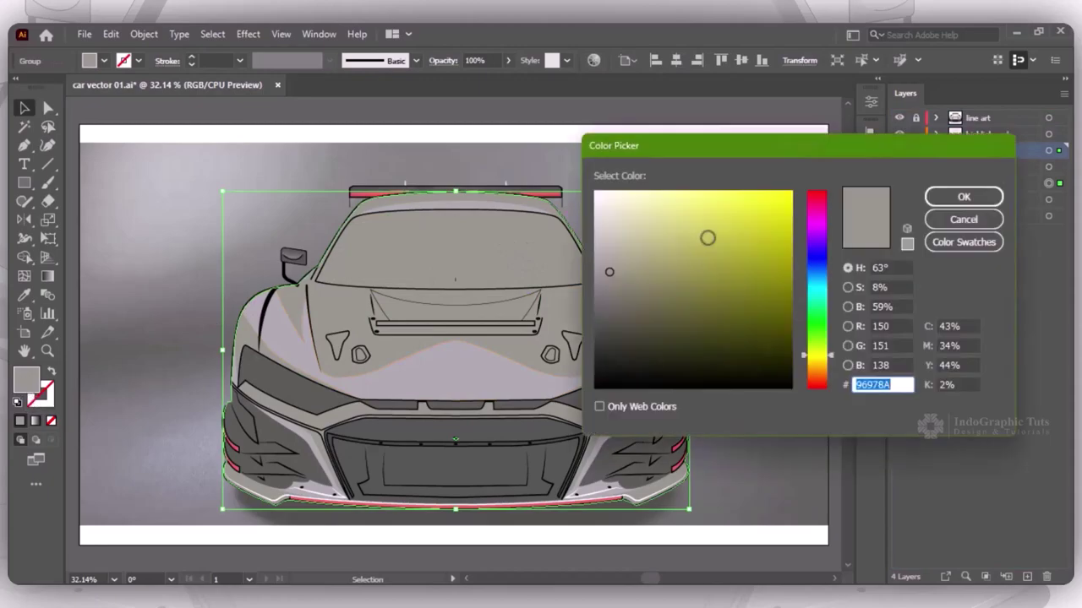
left_click_drag(600, 243, 602, 280)
left_click(946, 199)
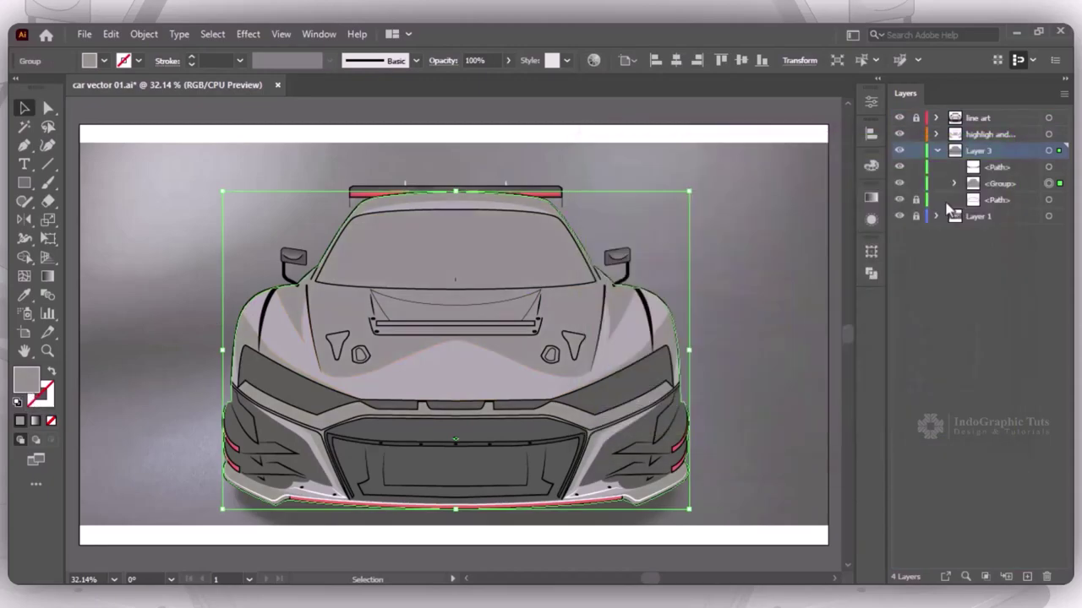
left_click(744, 338)
Change the bumper highlight fill to grey 828282
left_click(615, 427)
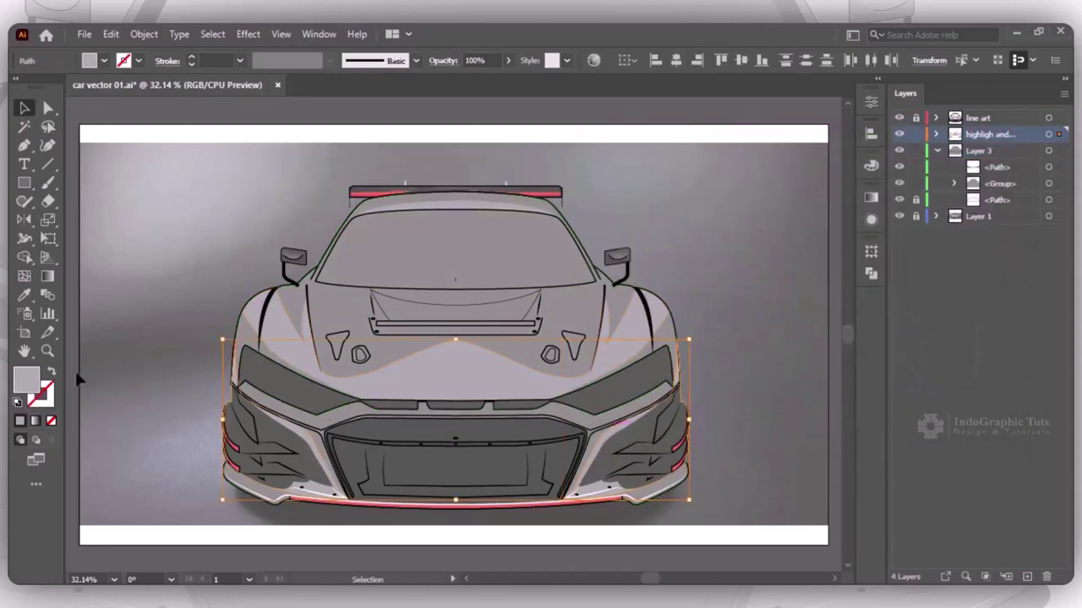
double_click(27, 380)
type("828282")
left_click(958, 201)
left_click(758, 360)
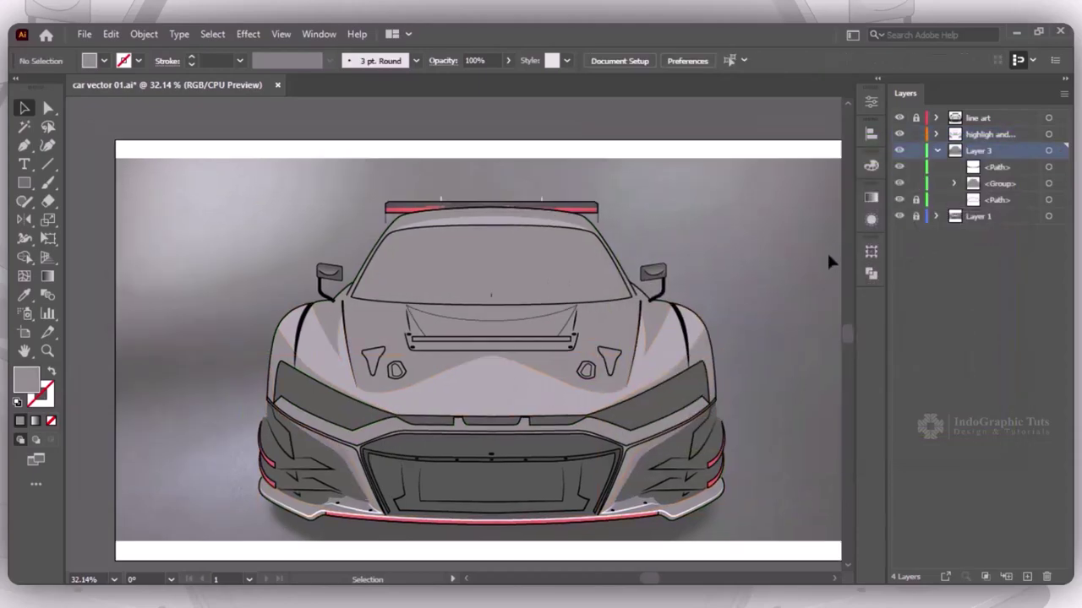
Isolate the body group and pen-draw a curved lower front bumper outline
double_click(633, 333)
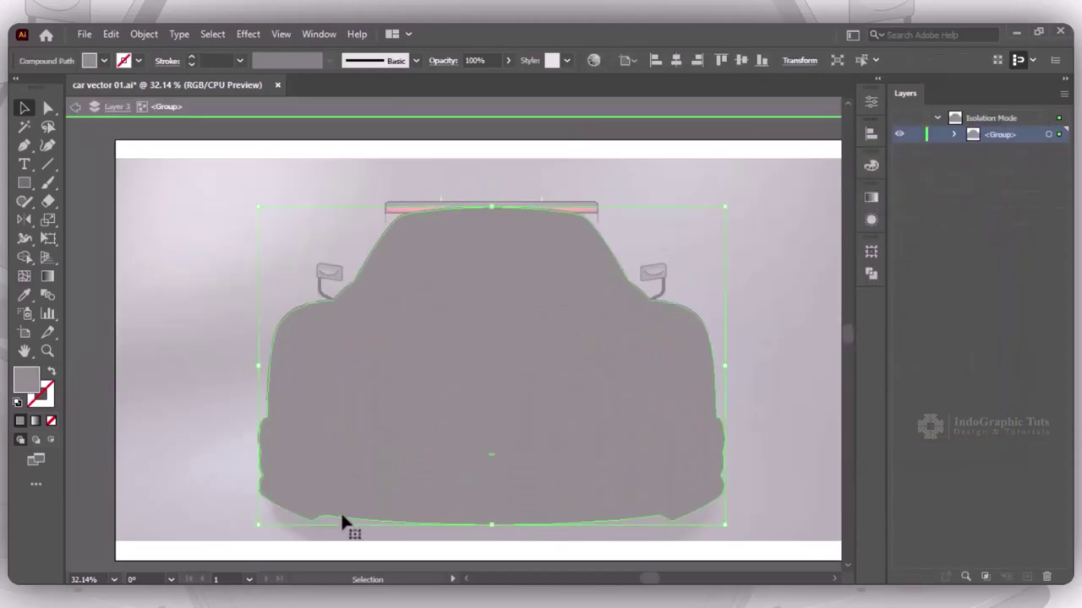
left_click(25, 146)
left_click(259, 470)
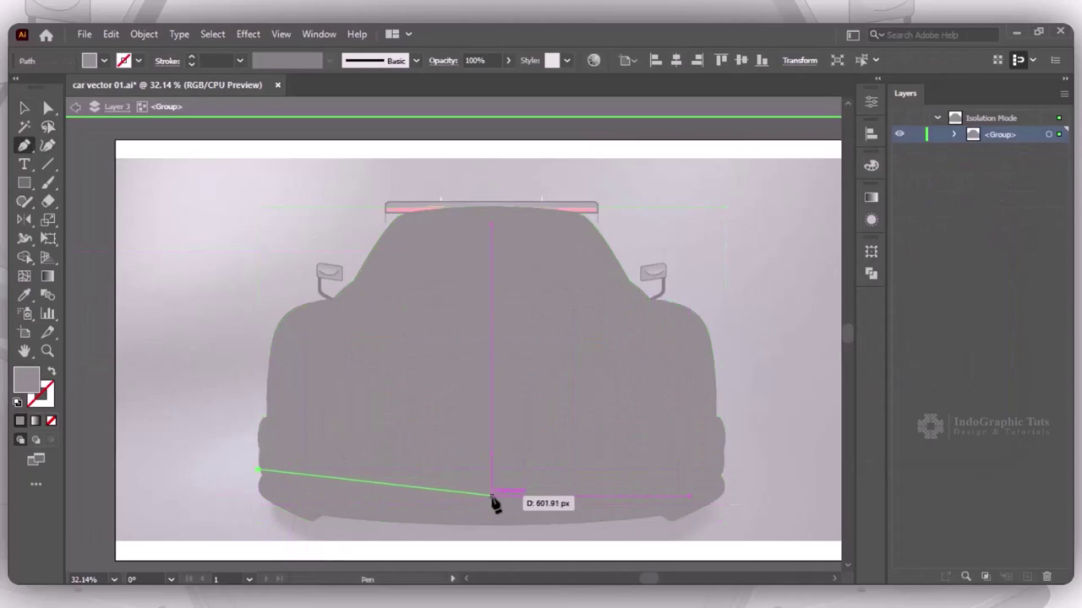
mouse_move(491, 496)
left_mouse_down()
mouse_move(659, 478)
mouse_move(712, 487)
mouse_move(703, 496)
left_mouse_up()
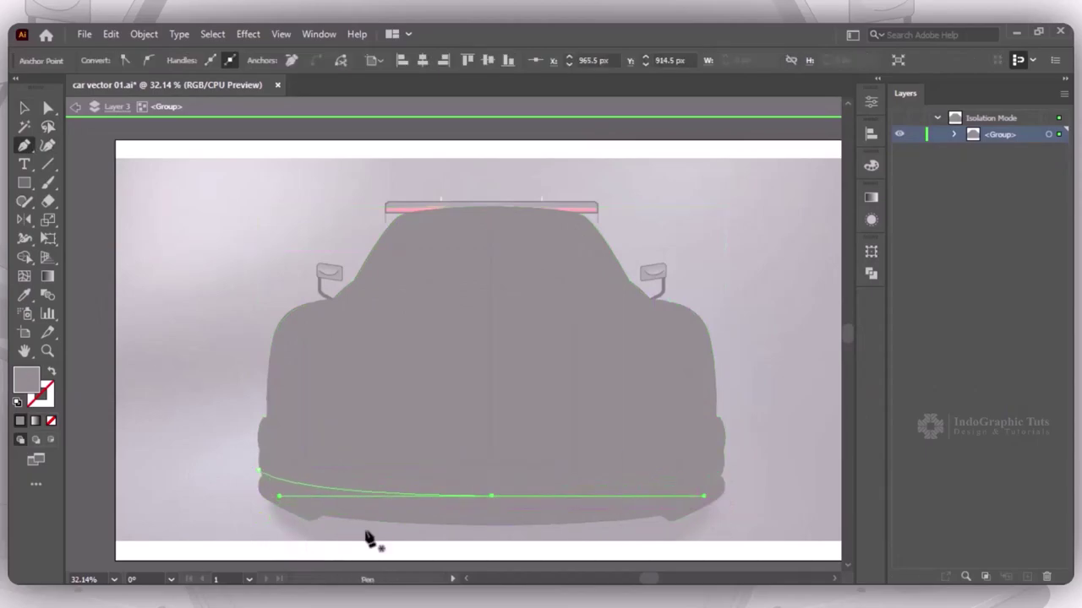
left_click(259, 471)
left_click_drag(234, 493, 240, 514)
left_click_drag(373, 535, 425, 545)
mouse_move(492, 536)
left_mouse_down()
mouse_move(497, 504)
mouse_move(507, 515)
left_mouse_up()
Split the lower-left bumper section off the body with Shape Builder and select it
key("v")
left_click(180, 438)
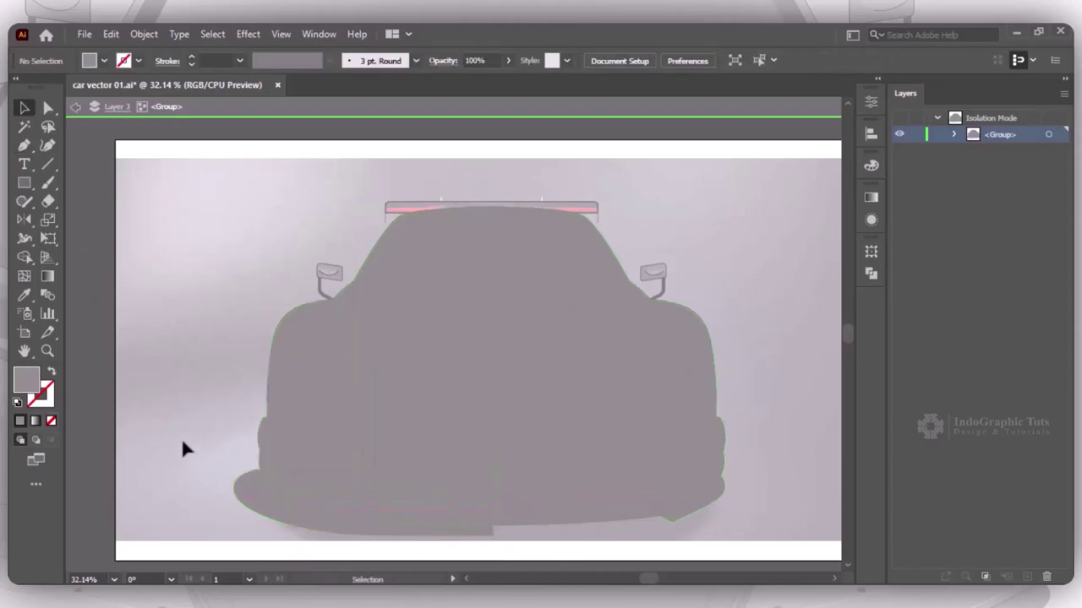
left_click_drag(181, 439, 259, 517)
key("shift+m")
key("v")
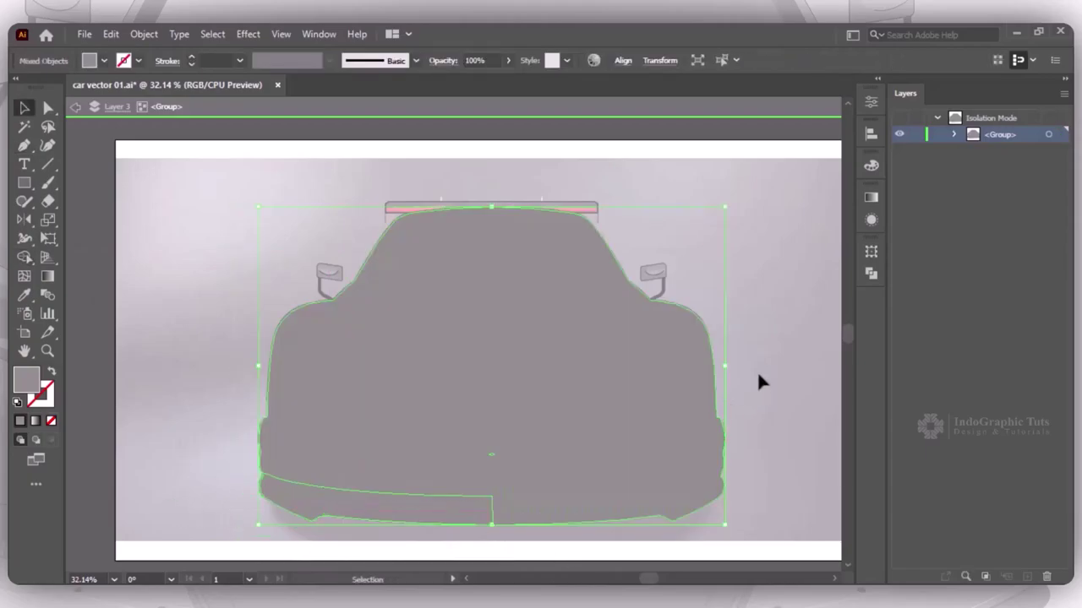
key("ctrl+shift+a")
key("a")
left_click(457, 485)
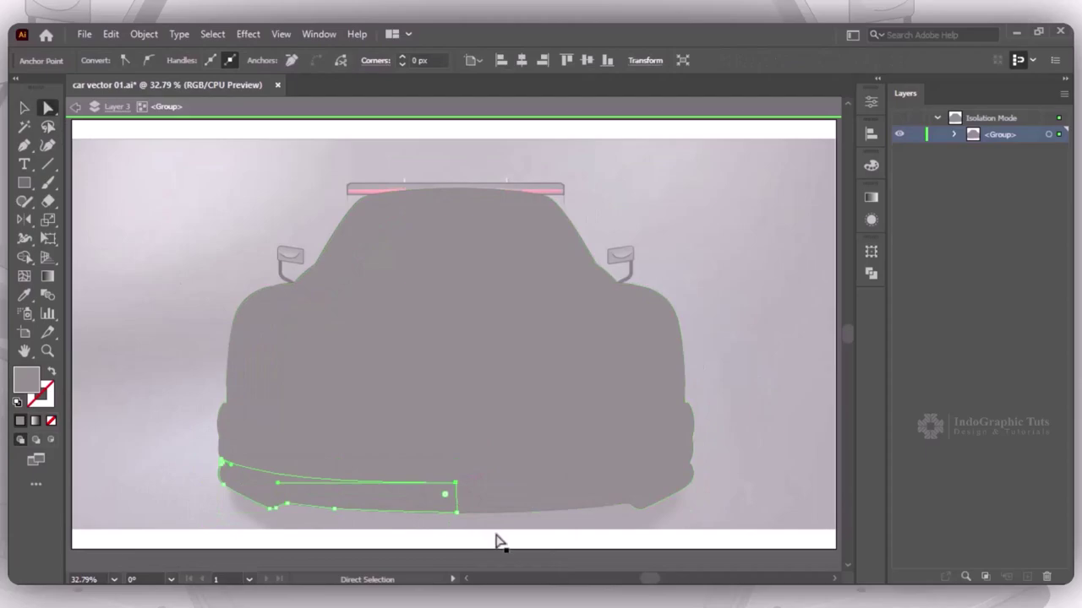
key("v")
left_click(748, 381)
left_click(449, 493)
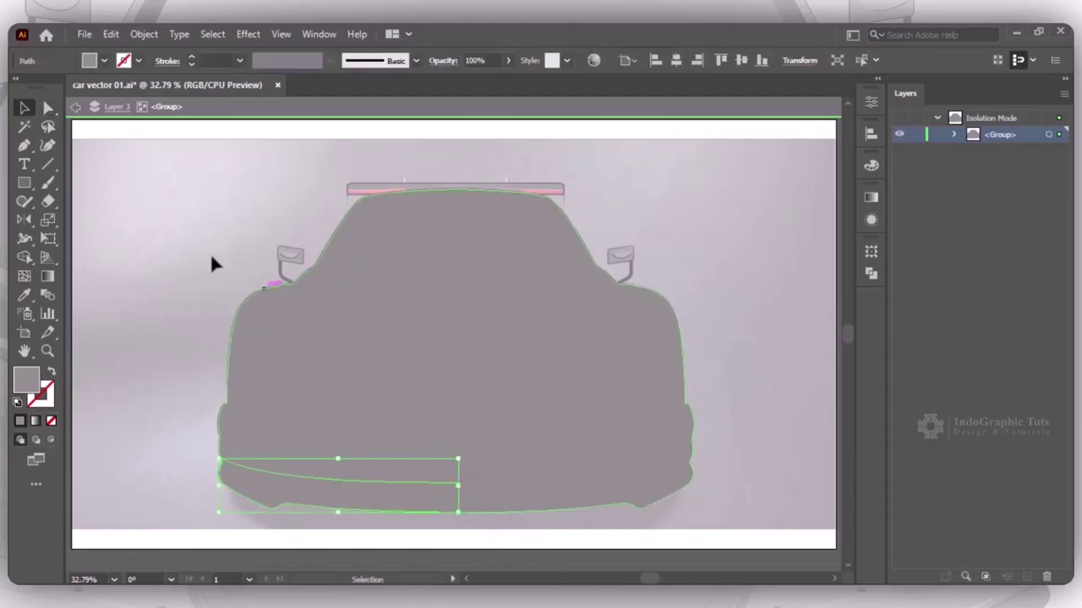
Reflect a copy of the bumper piece across the car's centre onto the right side
key("o")
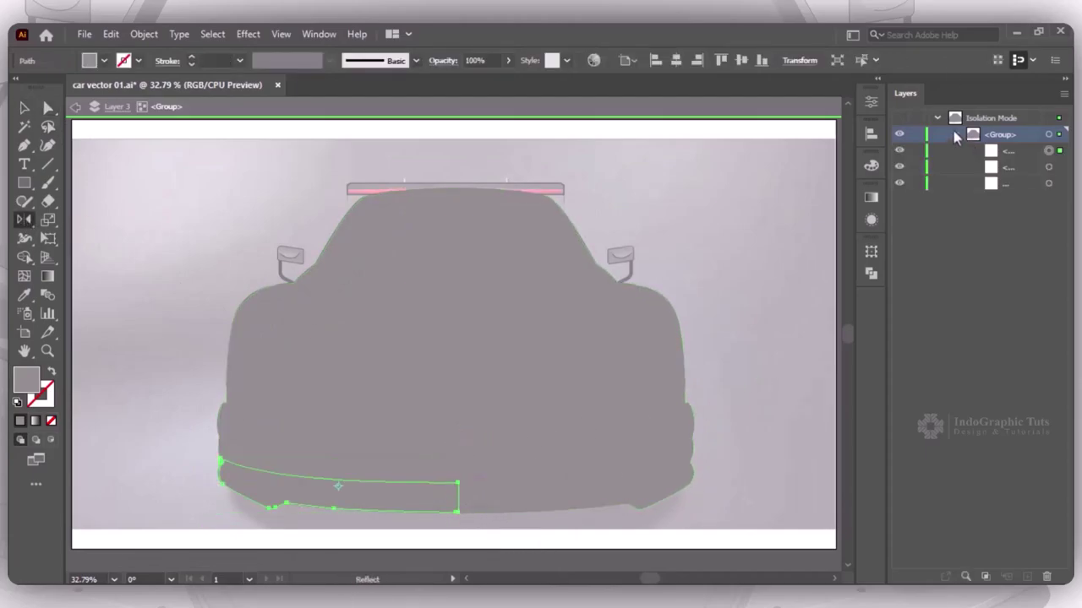
left_click(1047, 150)
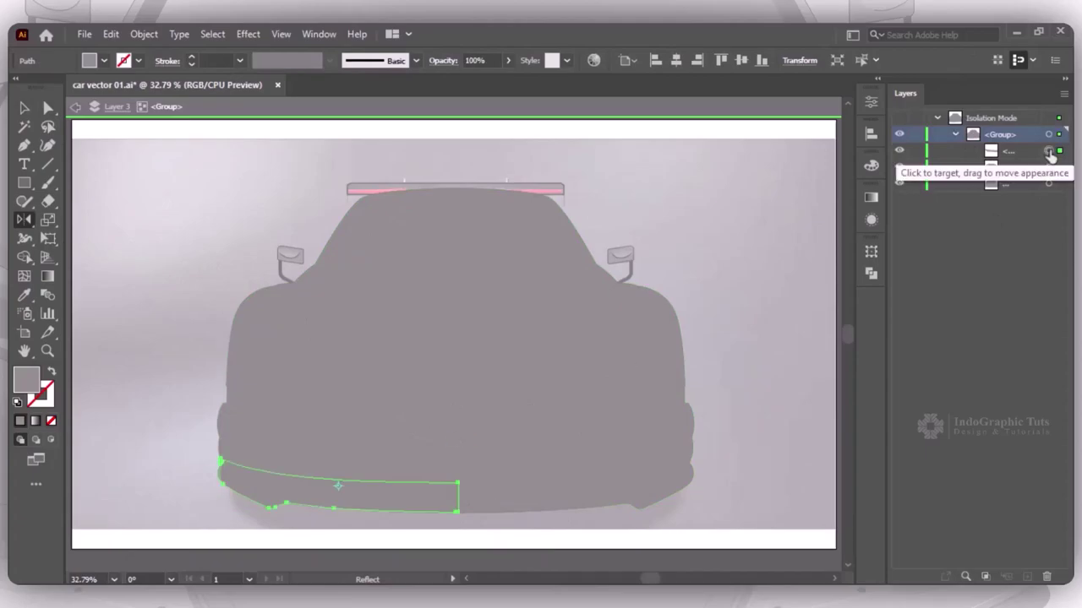
left_click(457, 441, "alt")
left_click(471, 411)
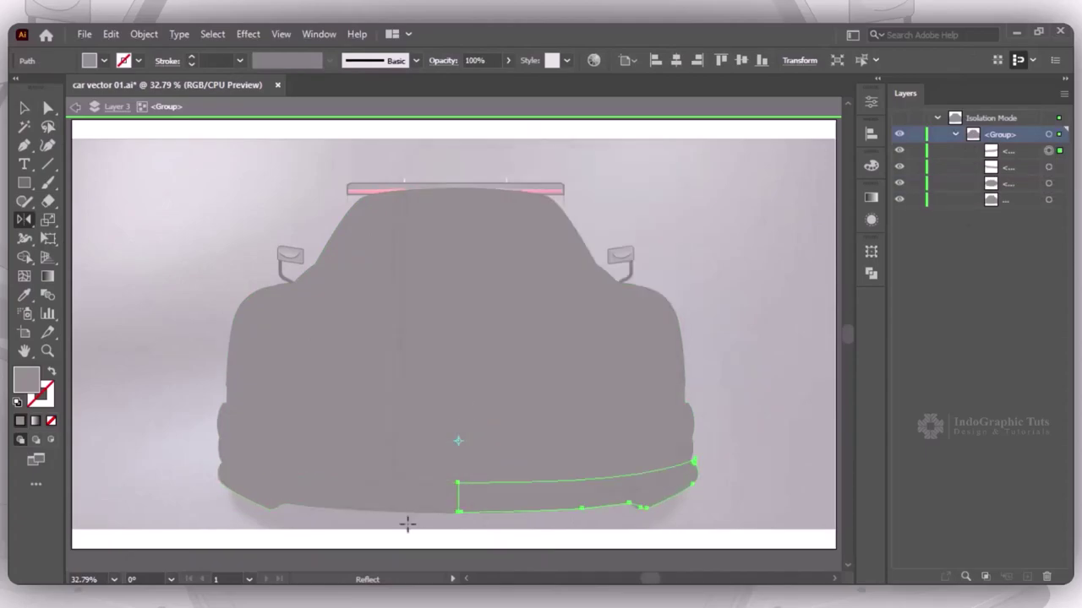
key("v")
left_click(423, 507, "shift")
left_click(871, 133)
Unite the two bumper halves into one lip shape
left_click(871, 101)
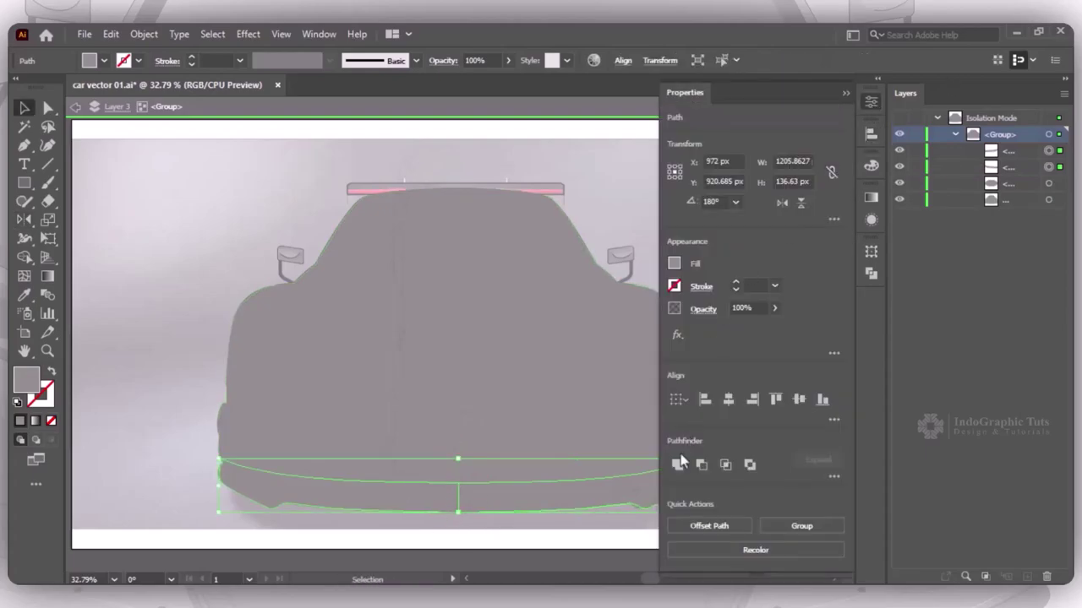
left_click(680, 461)
key("z")
left_click_drag(476, 524, 487, 501)
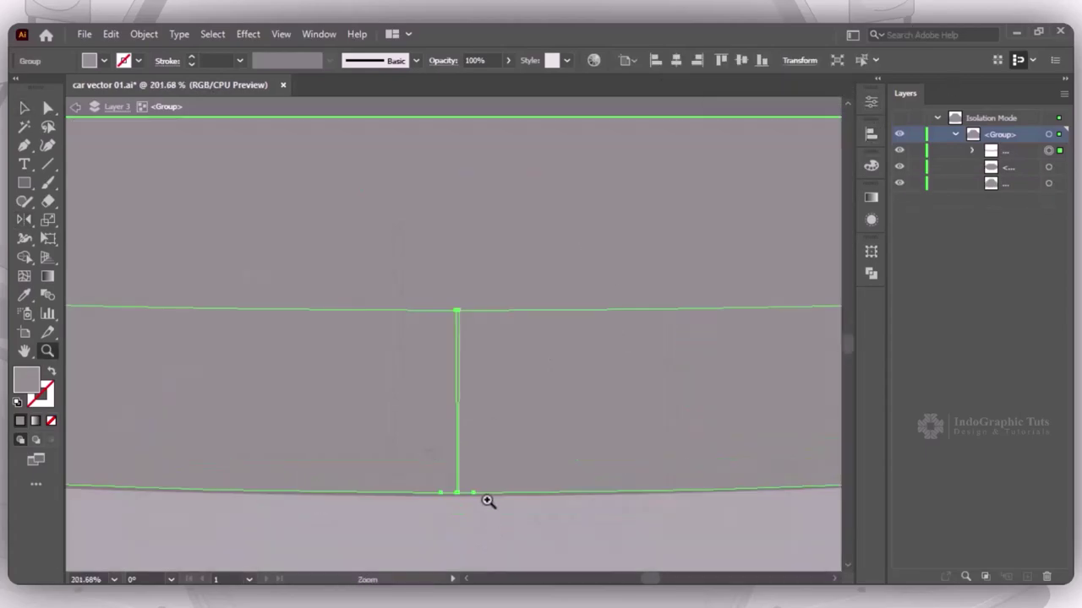
Cut a thin vertical rectangle out of the body along the centre seam
left_click_drag(451, 311, 464, 496)
key("v")
left_click(333, 398, "shift")
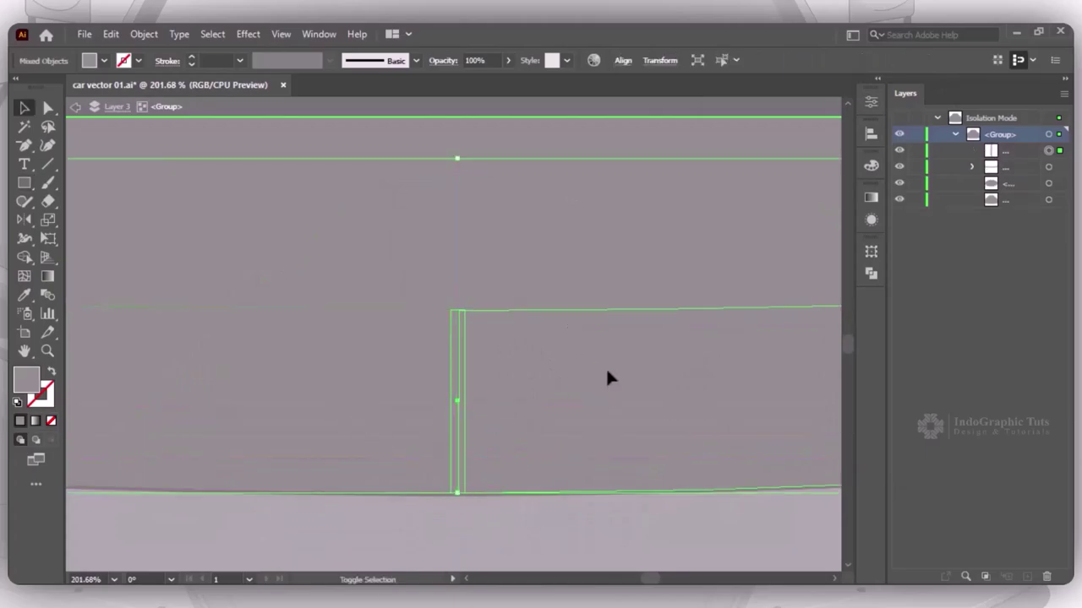
left_click(870, 101)
left_click(689, 460)
left_click(474, 522)
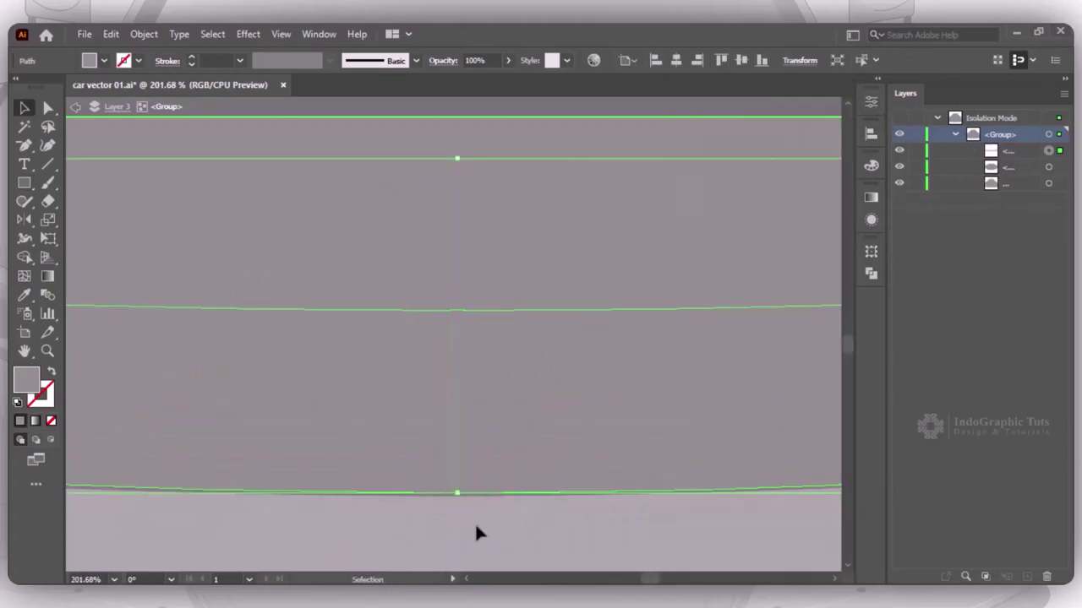
key("ctrl+0")
Fill the lower bumper lip with dark grey 383838
left_click(460, 499)
double_click(26, 381)
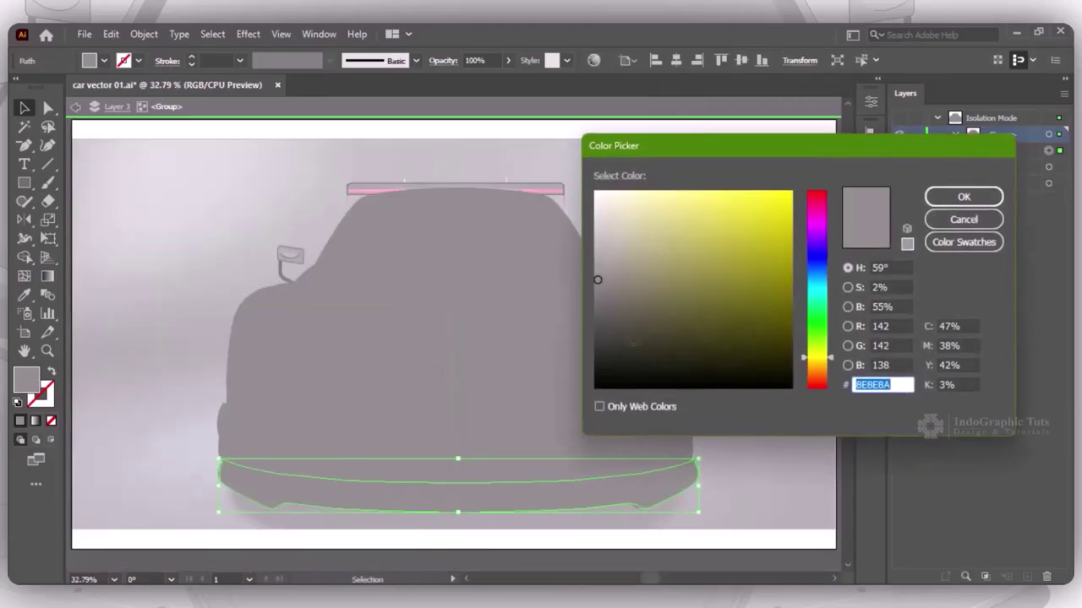
type("383838")
left_click(947, 200)
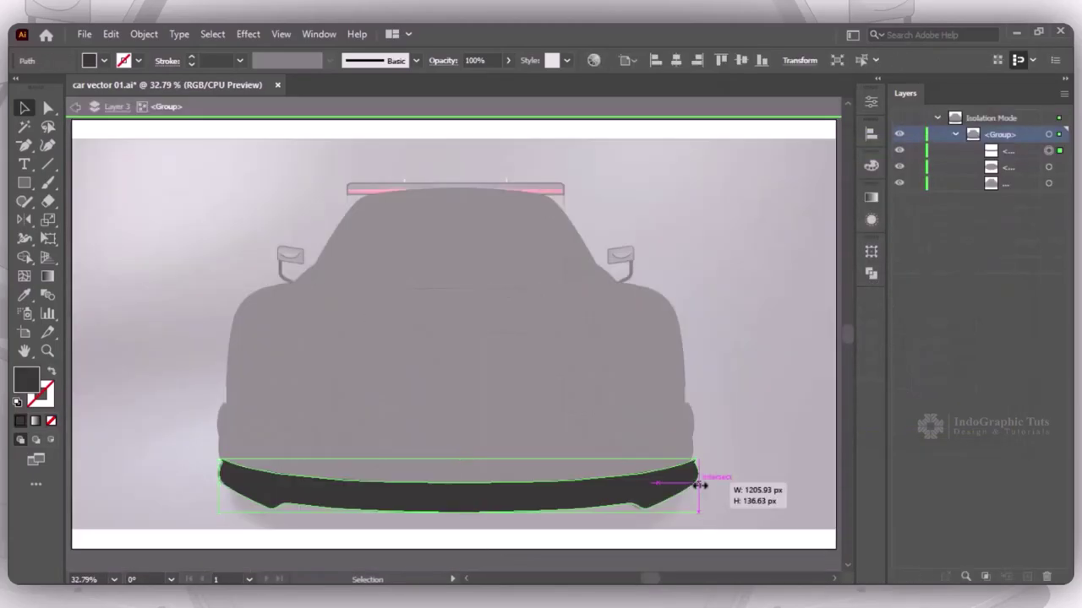
Resize the bumper lip and eyedrop a light grey fill onto the car body
left_click_drag(698, 489, 693, 485)
double_click(758, 444)
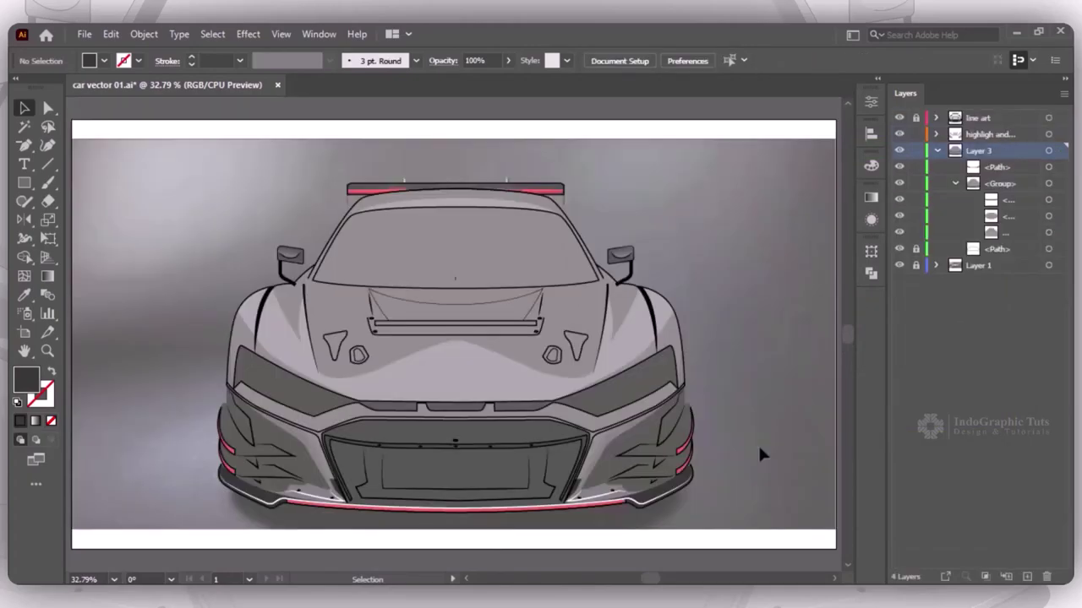
double_click(450, 348)
key("a")
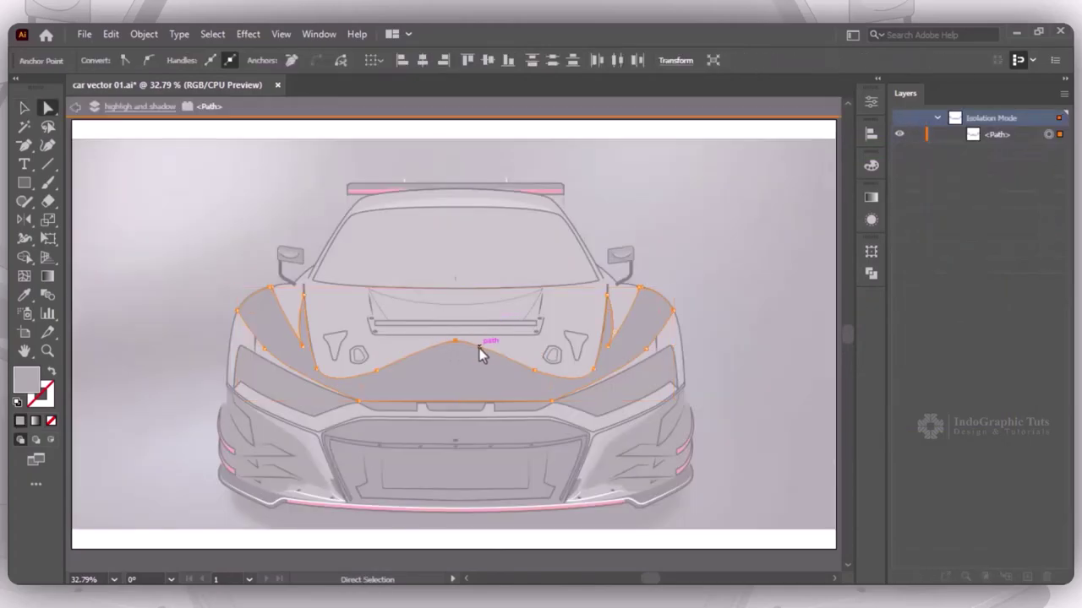
key("v")
key("Escape")
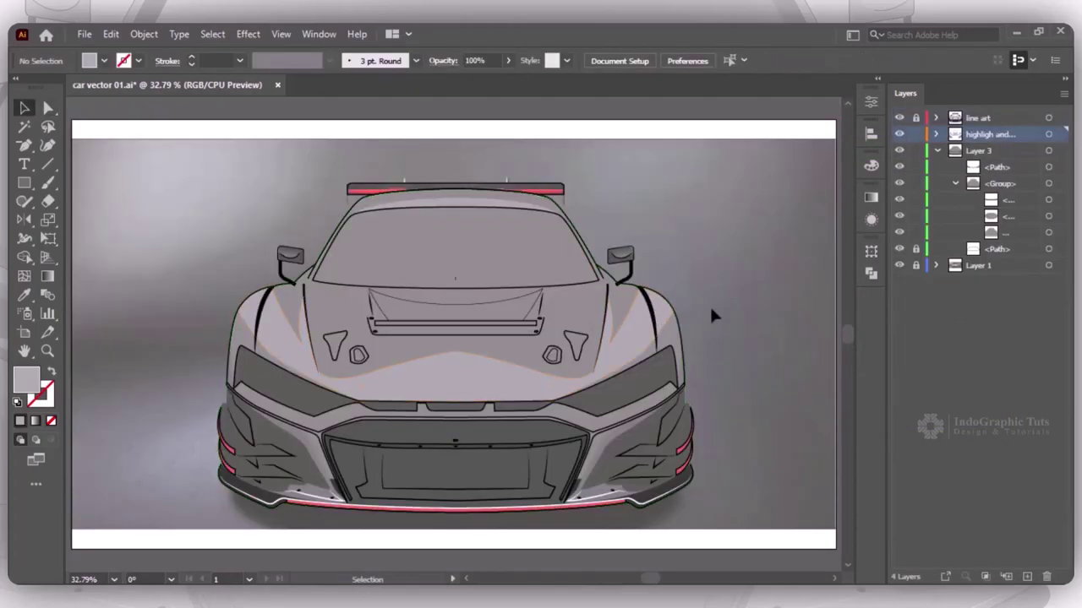
left_click(518, 296)
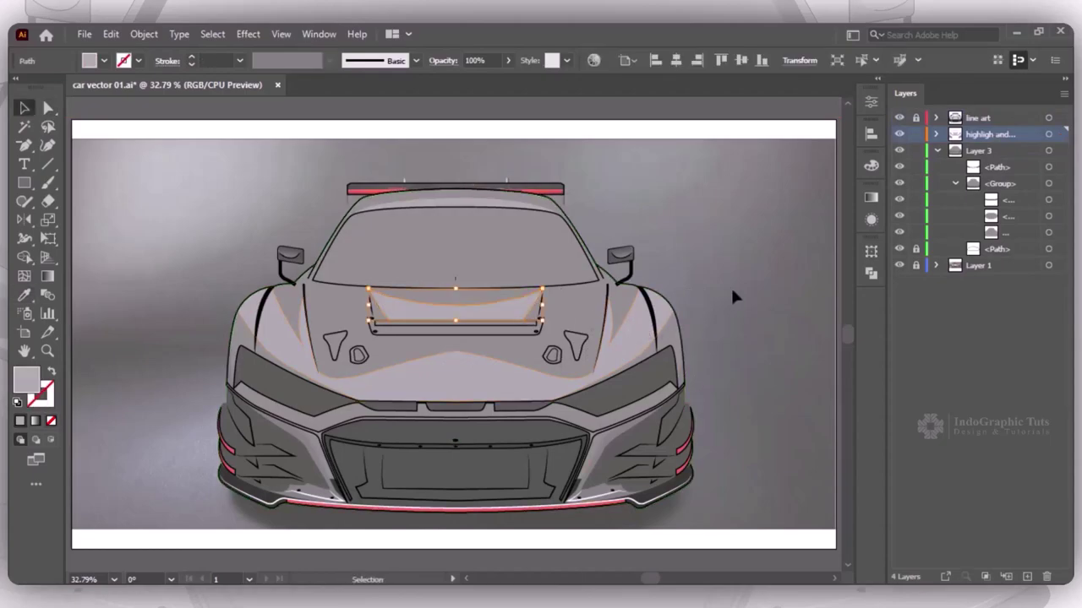
left_click(550, 203)
key("i")
left_click(479, 313)
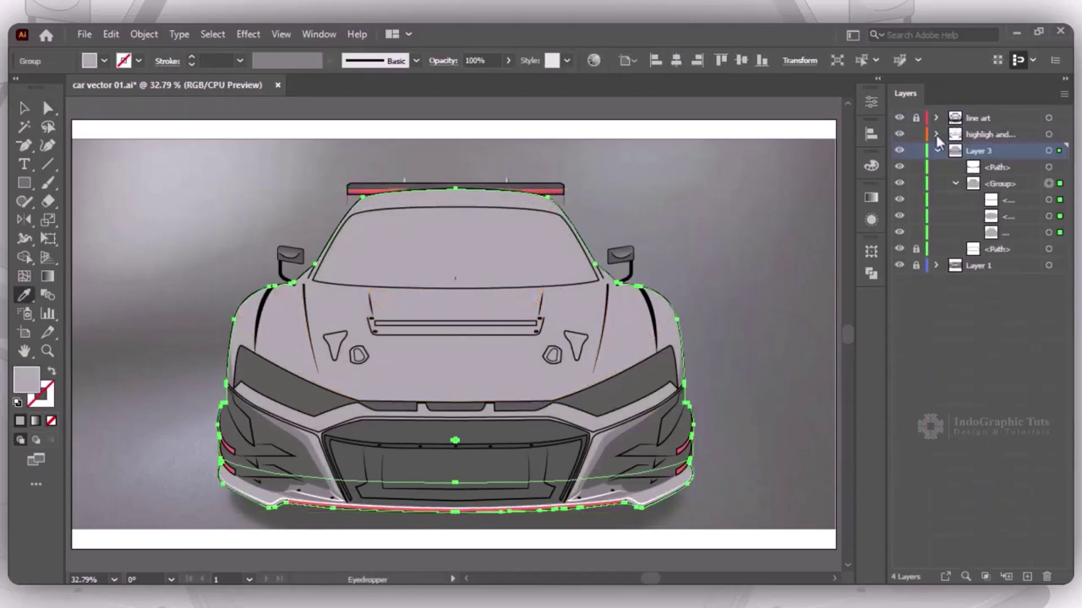
Select the hood highlight paths in the Layers panel and preview their fill colour
left_click(936, 133)
left_click(1047, 150)
left_click(1048, 167, "shift")
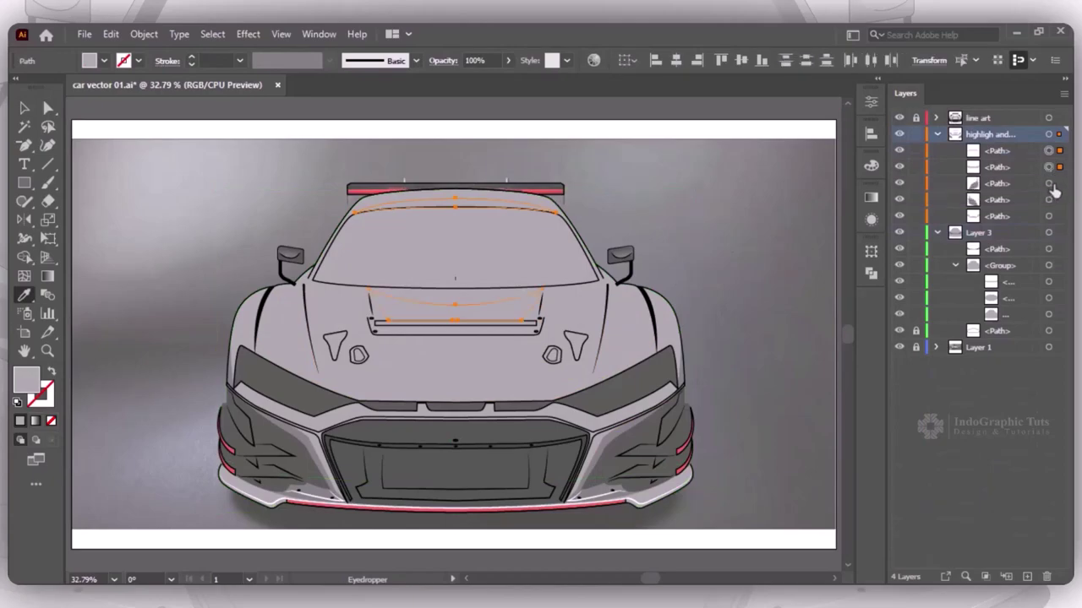
left_click(1047, 216, "shift")
double_click(23, 384)
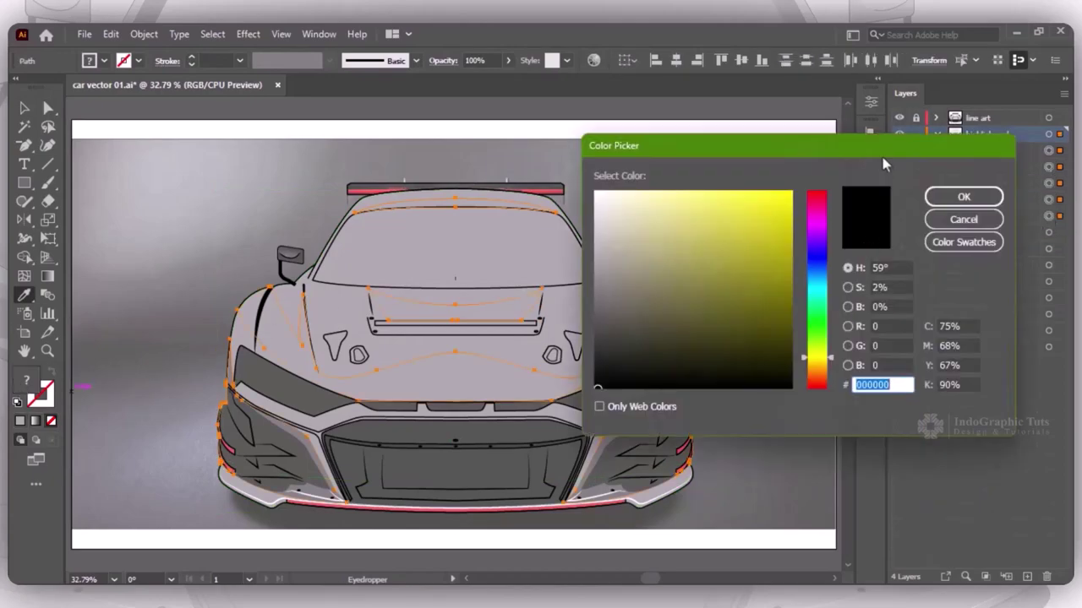
left_click_drag(882, 157, 618, 157)
left_click(720, 223)
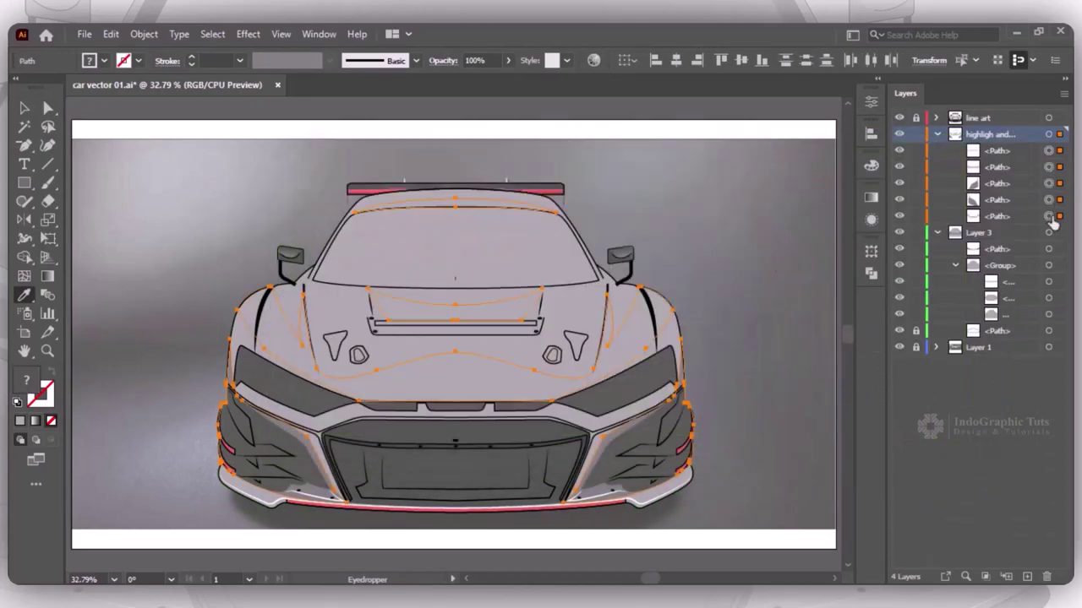
Lighten the fill of three chosen highlight paths to grey AAAAAA
left_click(1049, 216, "shift")
left_click(1048, 216)
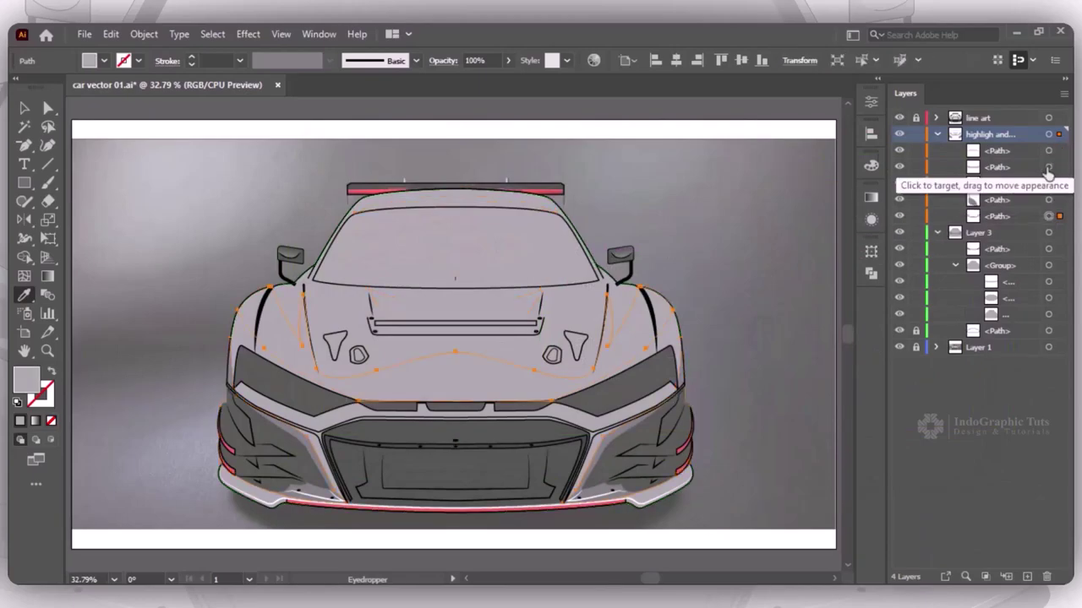
left_click(1049, 167, "shift")
left_click(1048, 150, "shift")
double_click(25, 389)
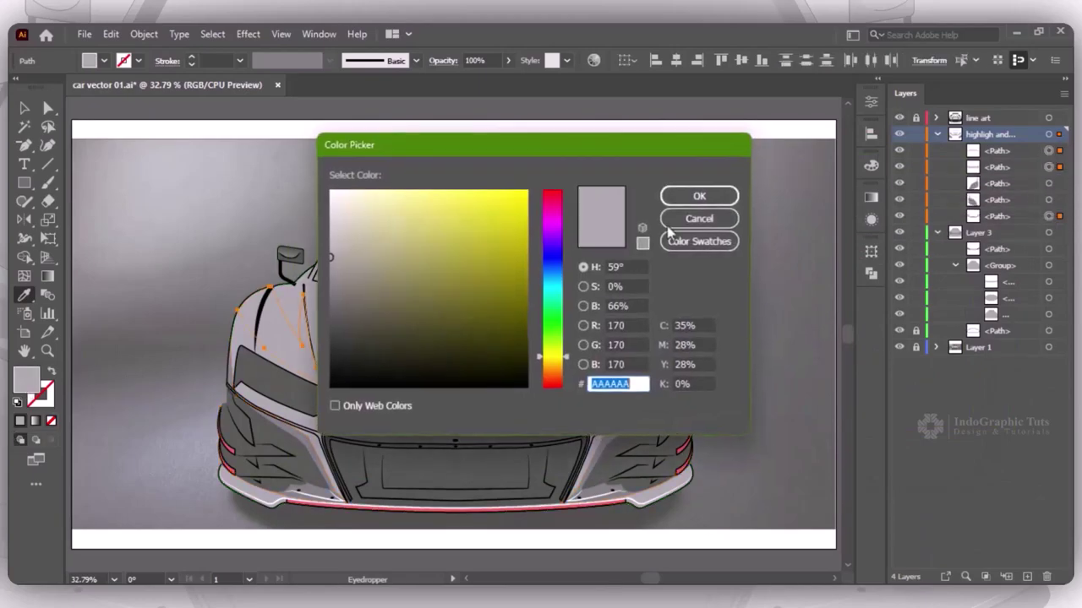
left_click_drag(335, 250, 333, 223)
left_click(698, 195)
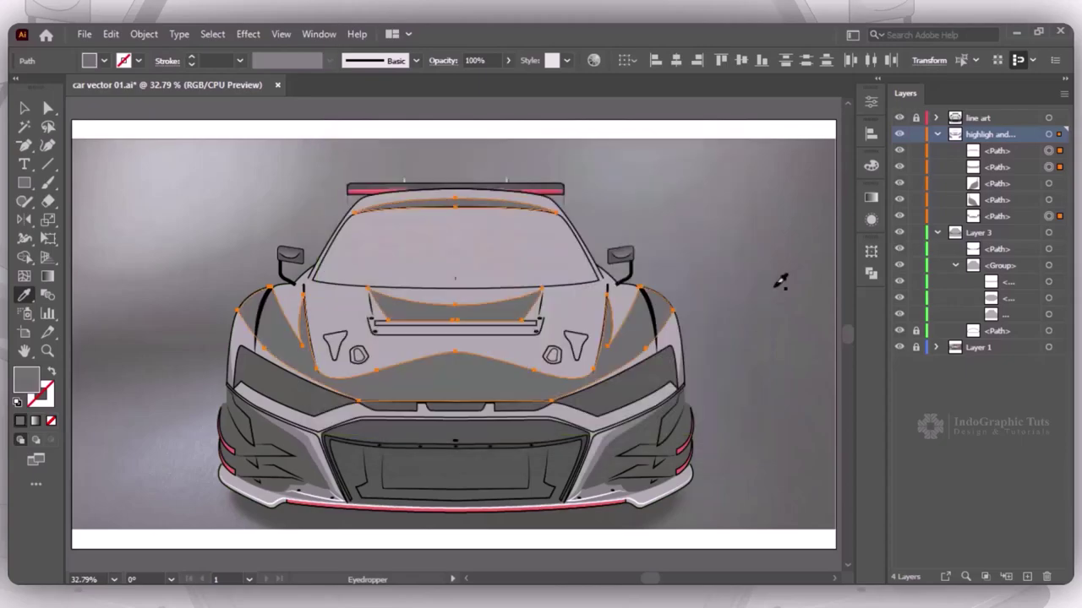
Darken the car body group's fill to grey 777777
key("v")
left_click(771, 283)
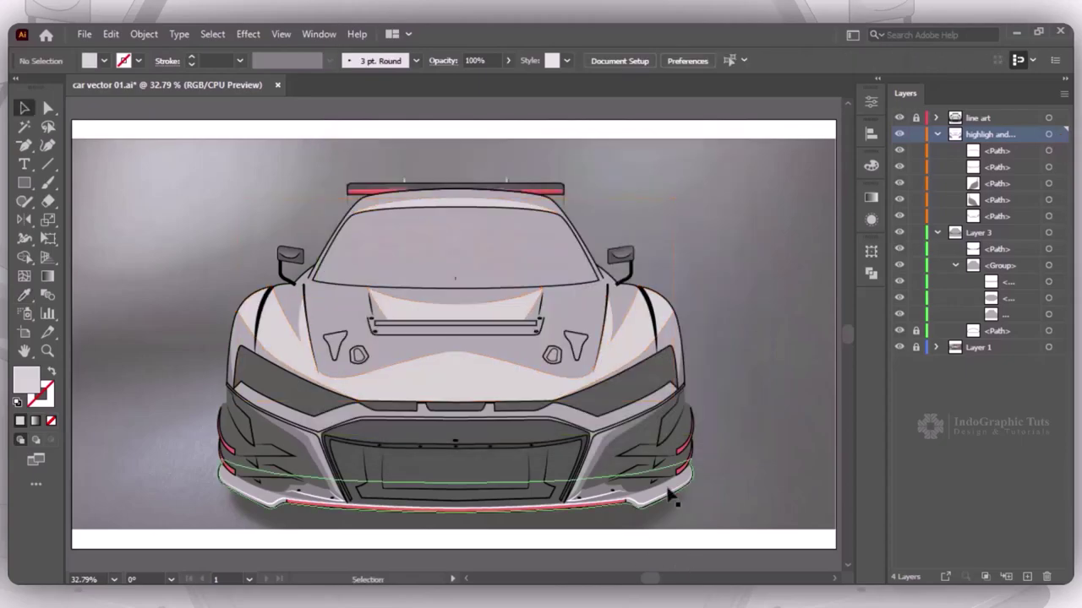
left_click(667, 490)
double_click(26, 380)
left_click_drag(331, 279, 331, 287)
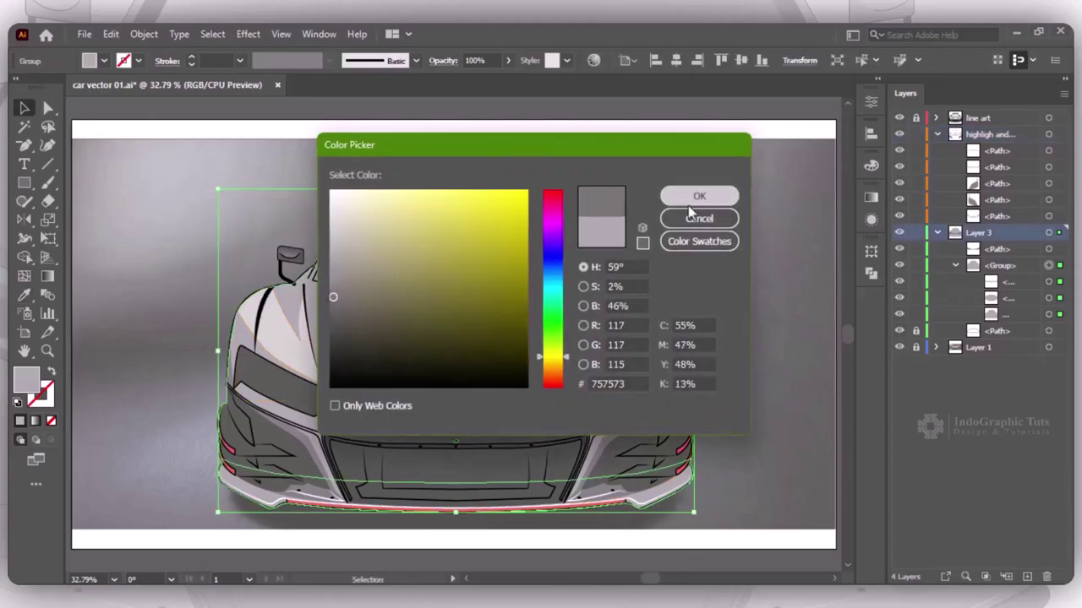
left_click(698, 193)
left_click(754, 265)
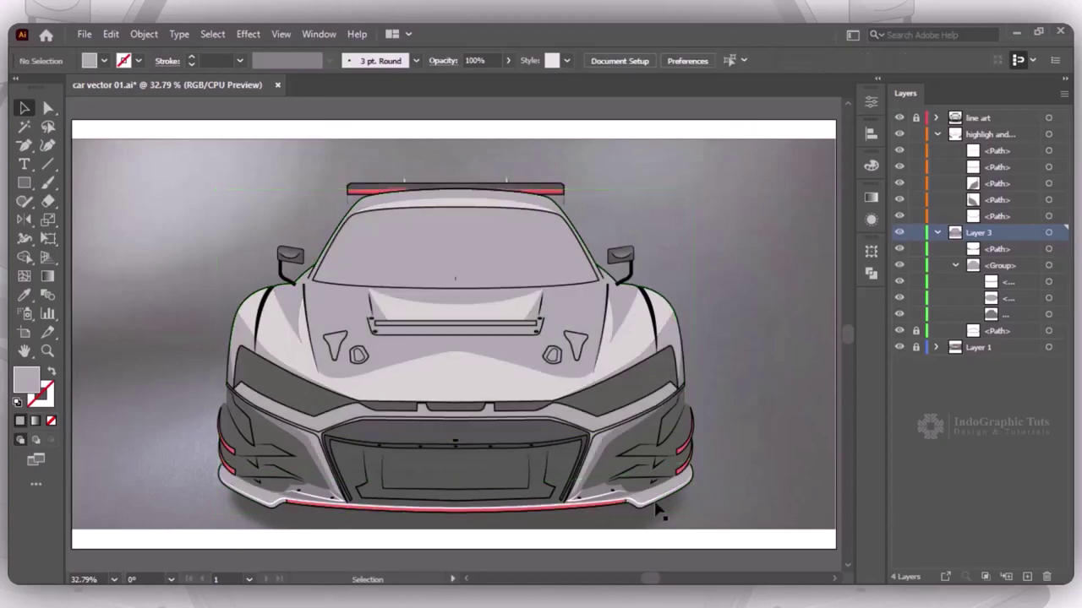
Apply the darker grey to the bumper inside the body group
double_click(657, 497)
double_click(26, 380)
type("777777")
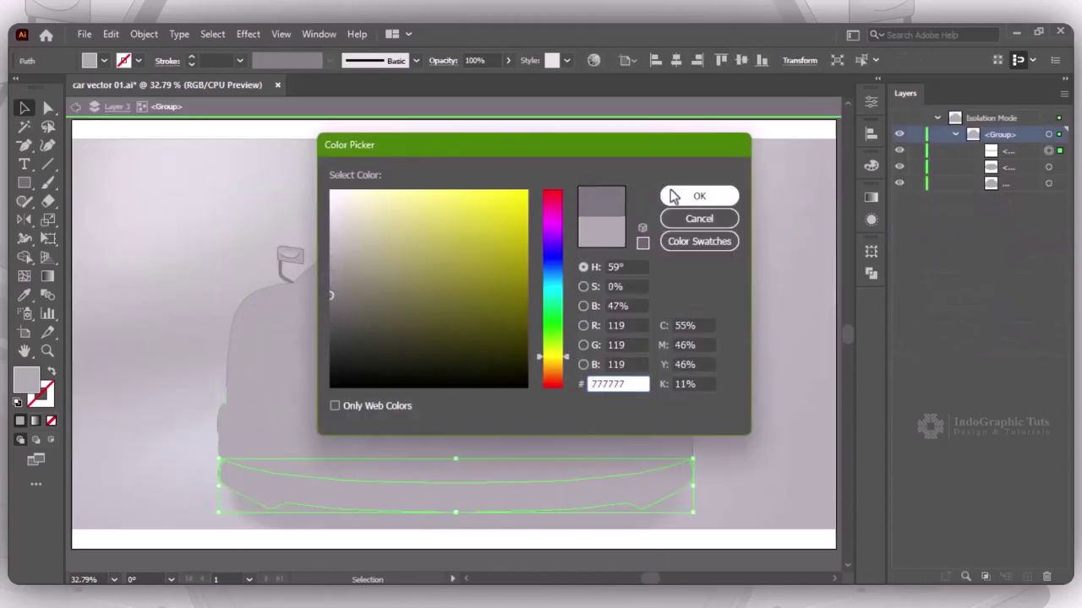
left_click(671, 194)
double_click(705, 282)
left_click(936, 135)
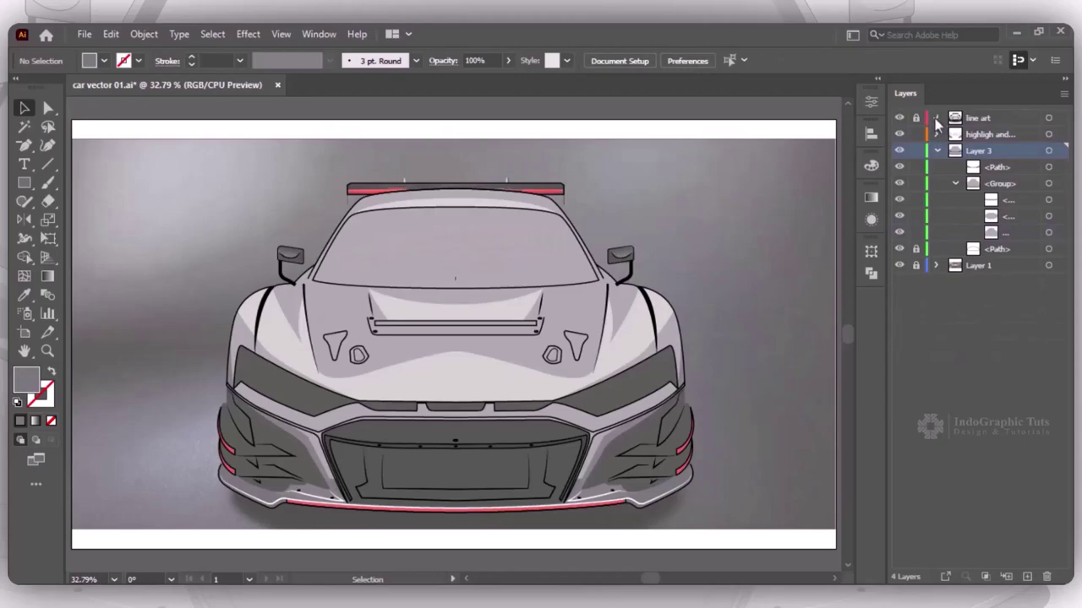
left_click(936, 117)
Set the line art stroke colour to black 000000
left_click(1048, 117)
double_click(40, 394)
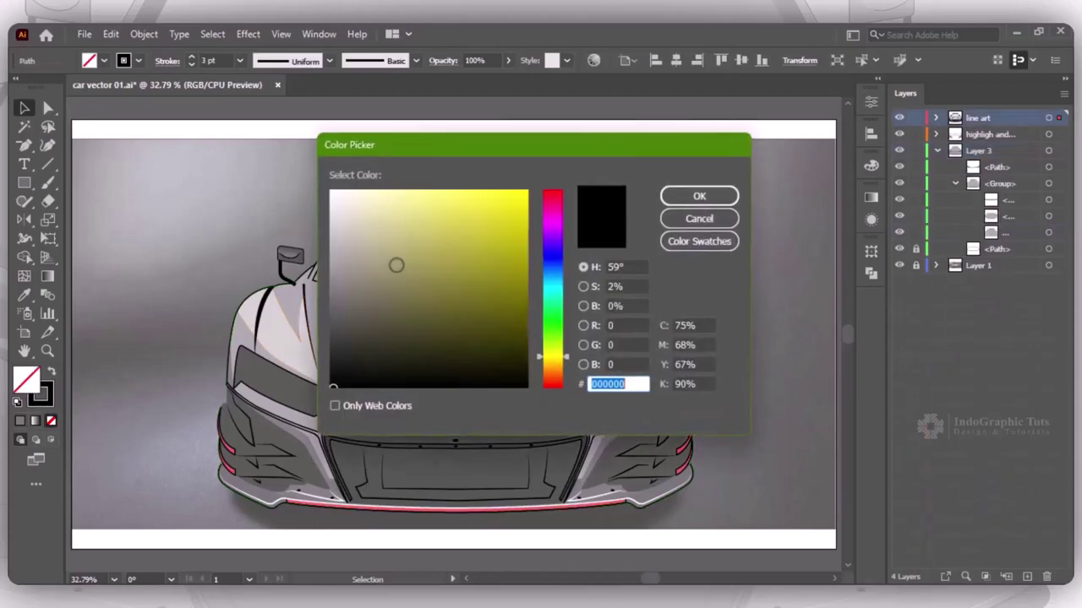
left_click(334, 360)
left_click(698, 196)
left_click(736, 341)
Eyedrop the left vent's dark fill onto the right hood vent and both round openings
left_click(582, 346)
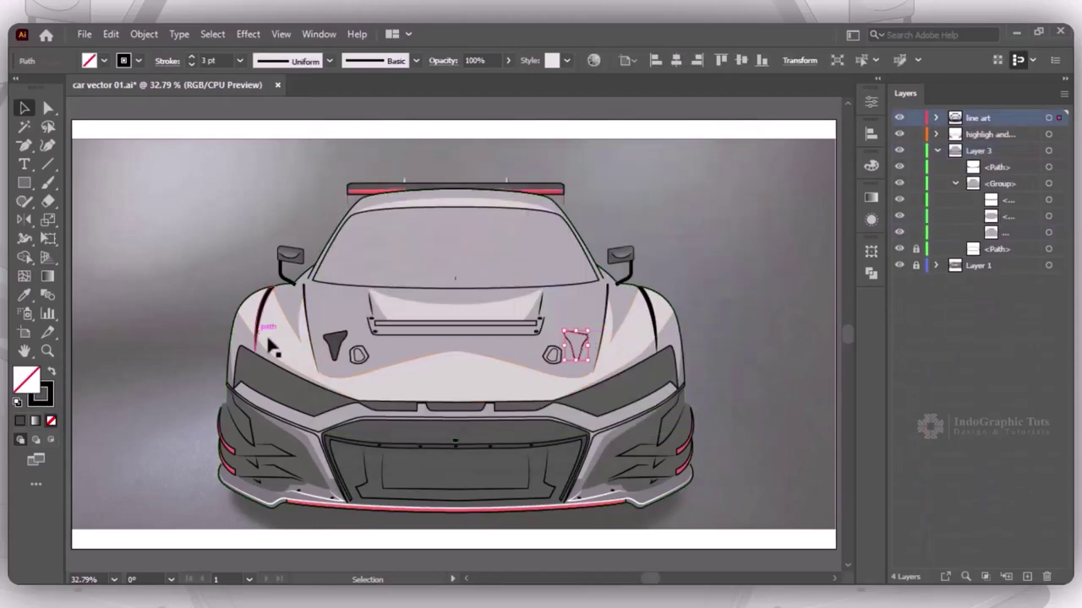
key("i")
left_click(337, 336)
key("v")
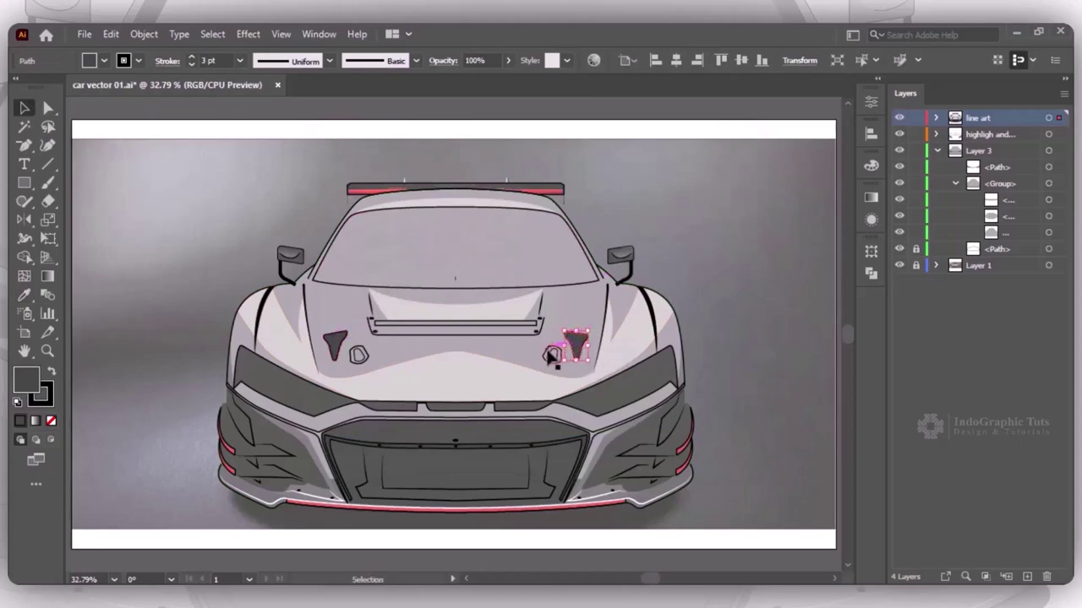
left_click(551, 355)
key("i")
left_click(575, 343)
key("v")
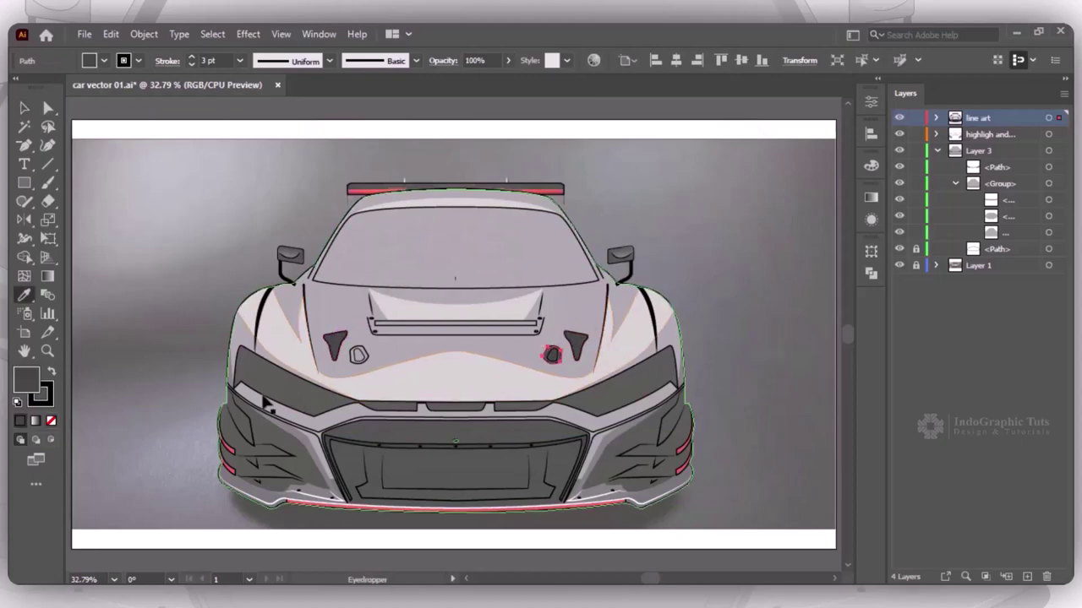
key("i")
left_click(335, 342)
key("v")
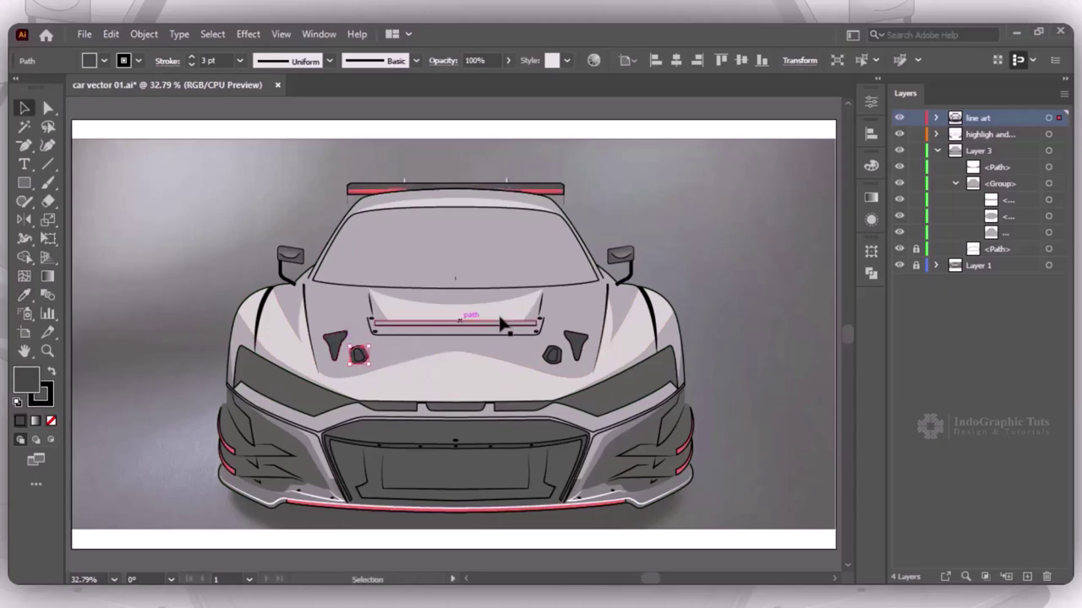
left_click(693, 285)
Give the hood vent bar the same dark vent fill
left_click(527, 322)
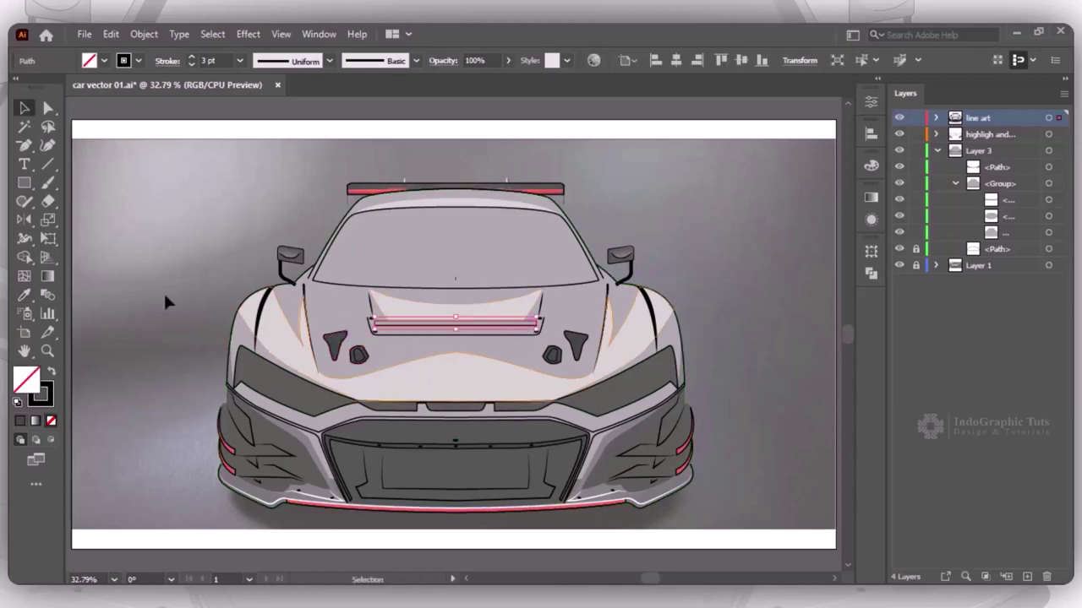
key("i")
left_click(337, 339)
key("v")
left_click(758, 213)
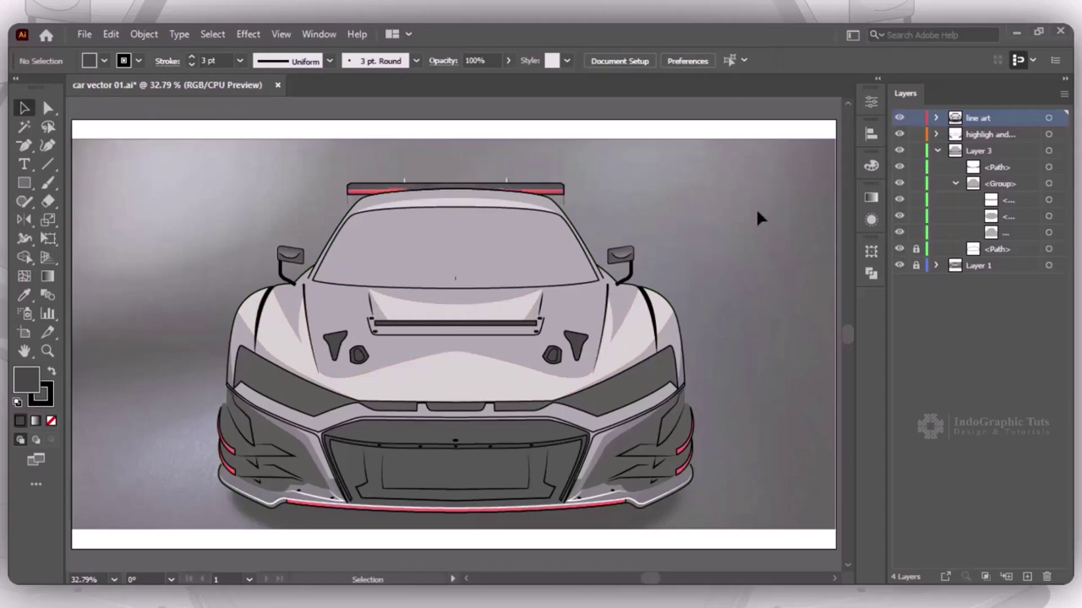
left_click(514, 211)
Fill the windshield with the dark vent grey
key("i")
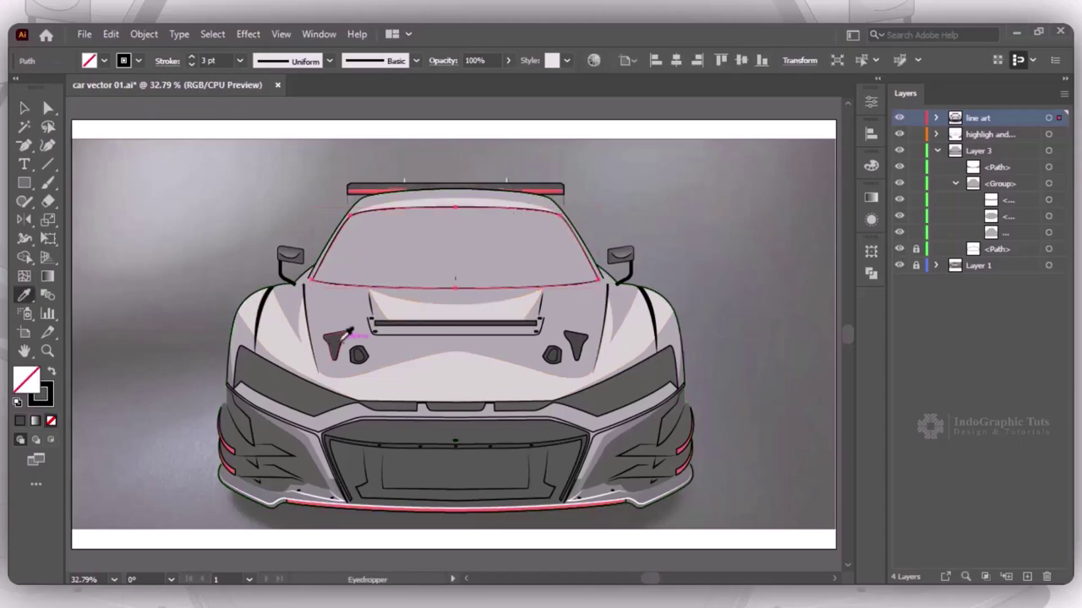
left_click(342, 337)
key("v")
left_click(782, 273)
Copy the windshield lower, expand its thick outline, and delete the leftover fill
double_click(452, 240)
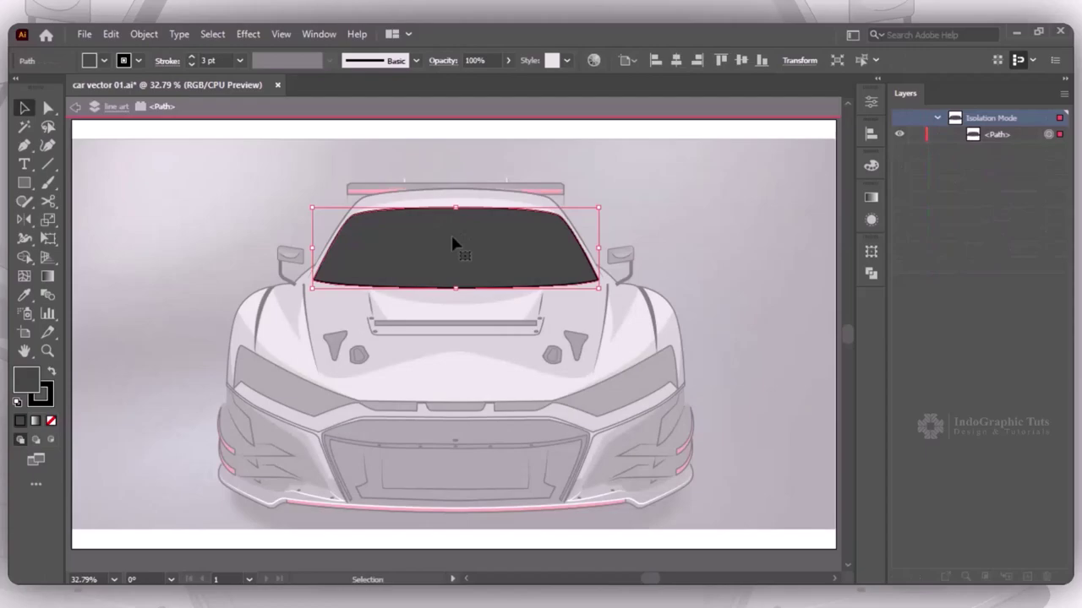
left_click_drag(483, 259, 452, 385)
left_click(190, 56)
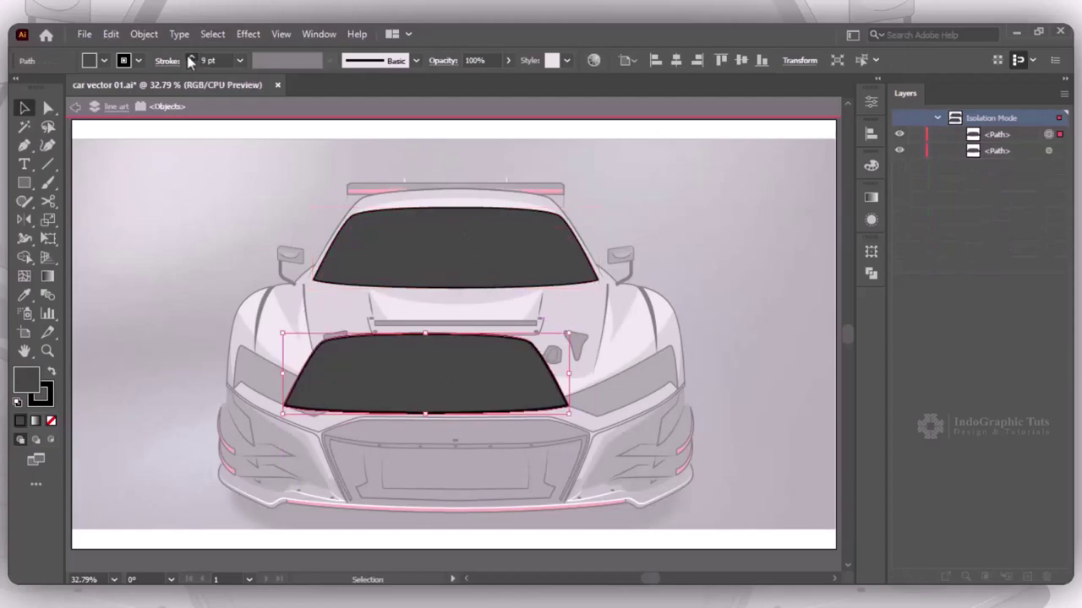
left_click(137, 36)
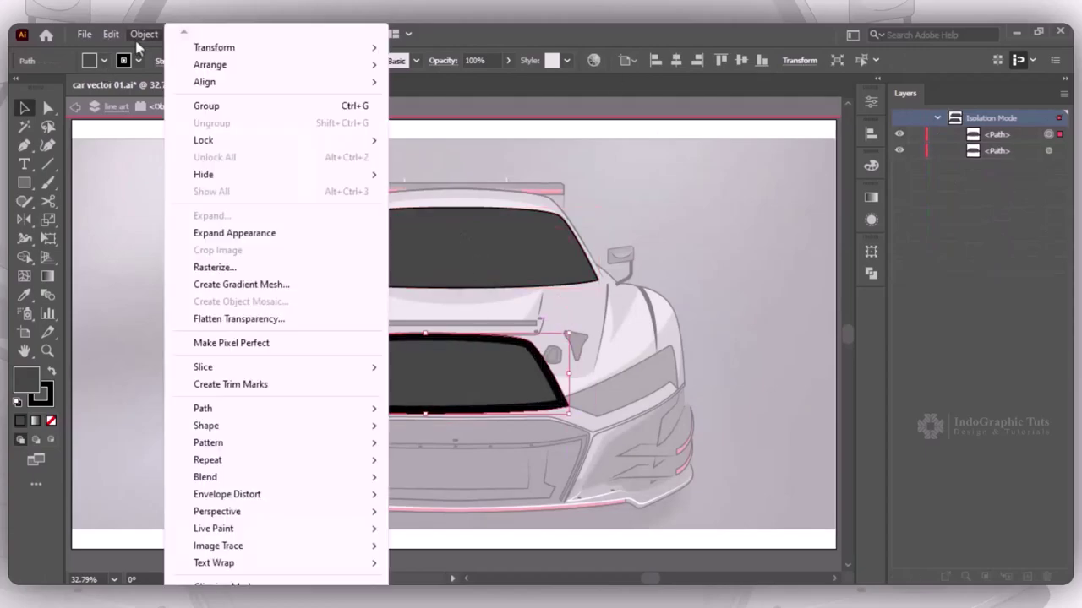
left_click(201, 237)
mouse_move(423, 346)
left_mouse_down()
mouse_move(332, 222)
mouse_move(378, 359)
left_mouse_up()
left_click(433, 397)
key("Delete")
Unite the outline pieces and draw a Pen cutting line across the frame's lower-right corner
left_click(871, 273)
left_click(689, 286)
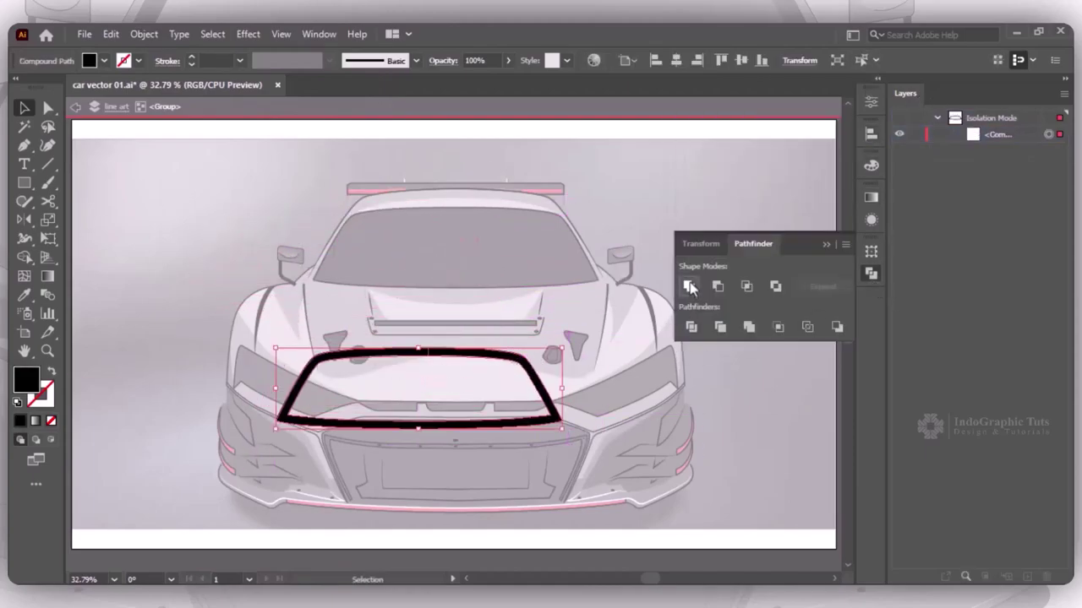
key("z")
left_click_drag(514, 398, 595, 466)
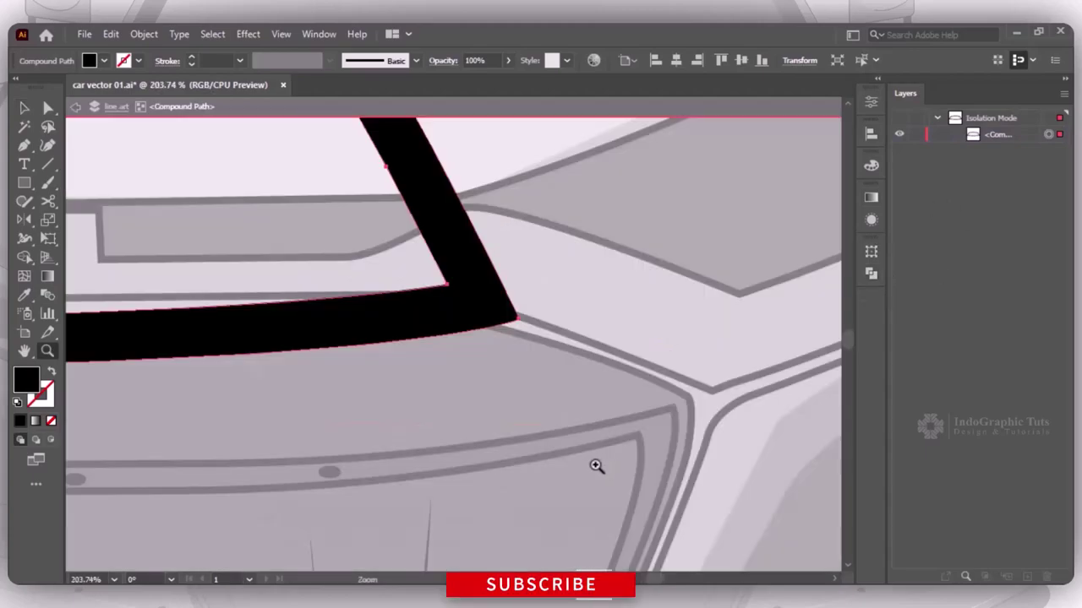
left_click(25, 146)
left_click(483, 346)
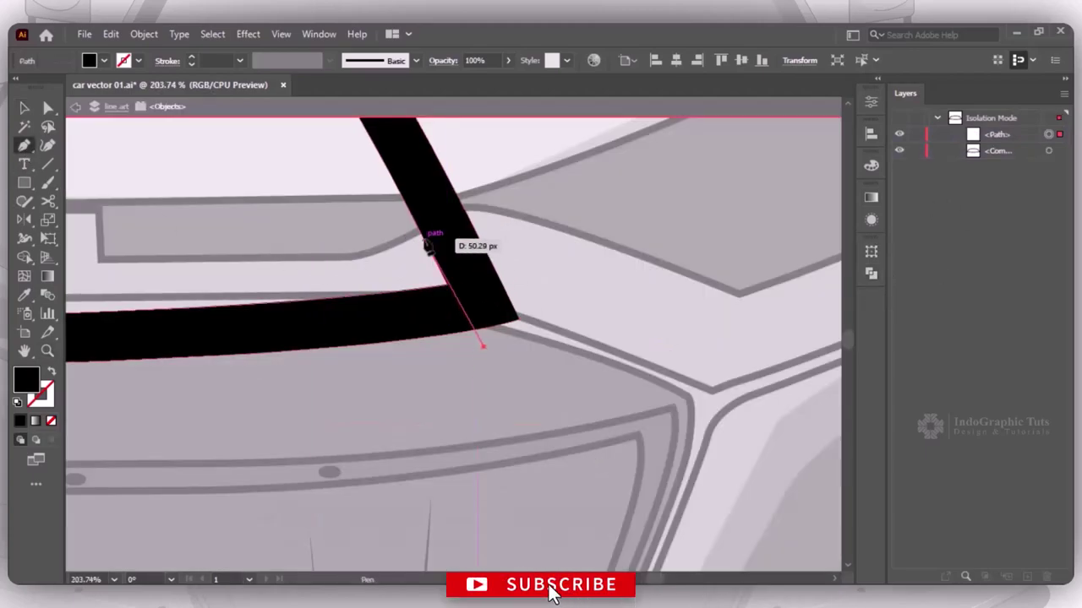
left_click(424, 239)
key("v")
key("a")
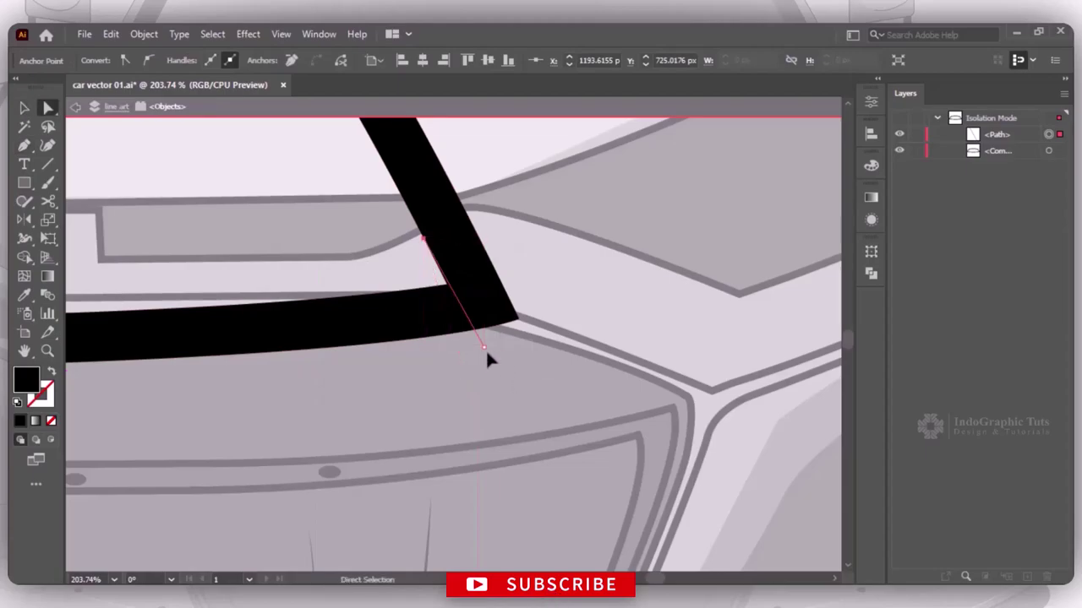
left_click(575, 309)
left_click(478, 346)
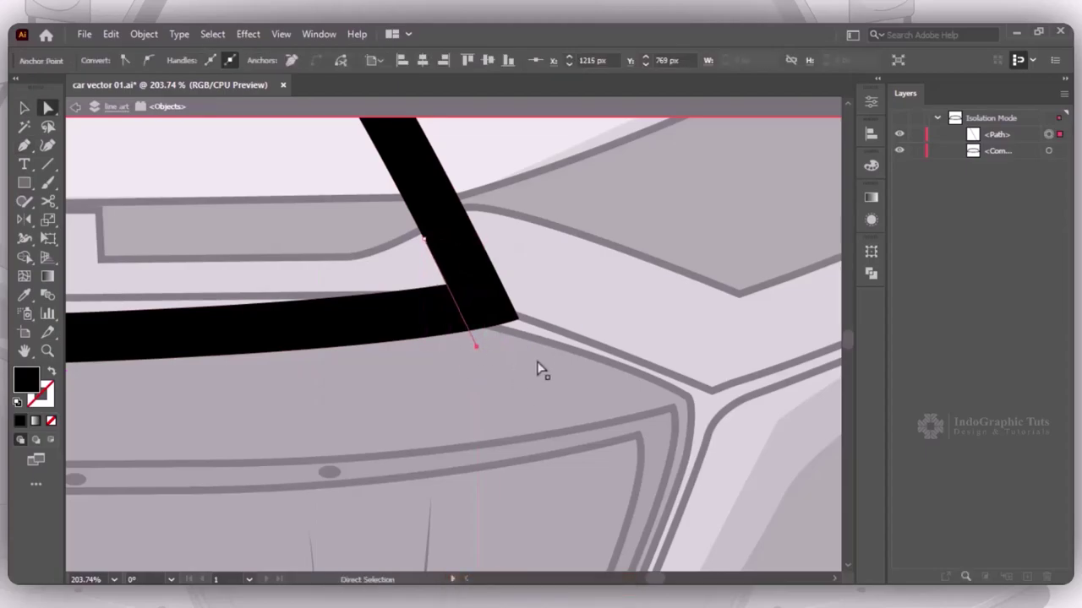
key("v")
left_click_drag(541, 370, 403, 341)
Add a cutting line at the lower-left corner and delete the frame's bottom piece with Shape Builder
key("shift+m")
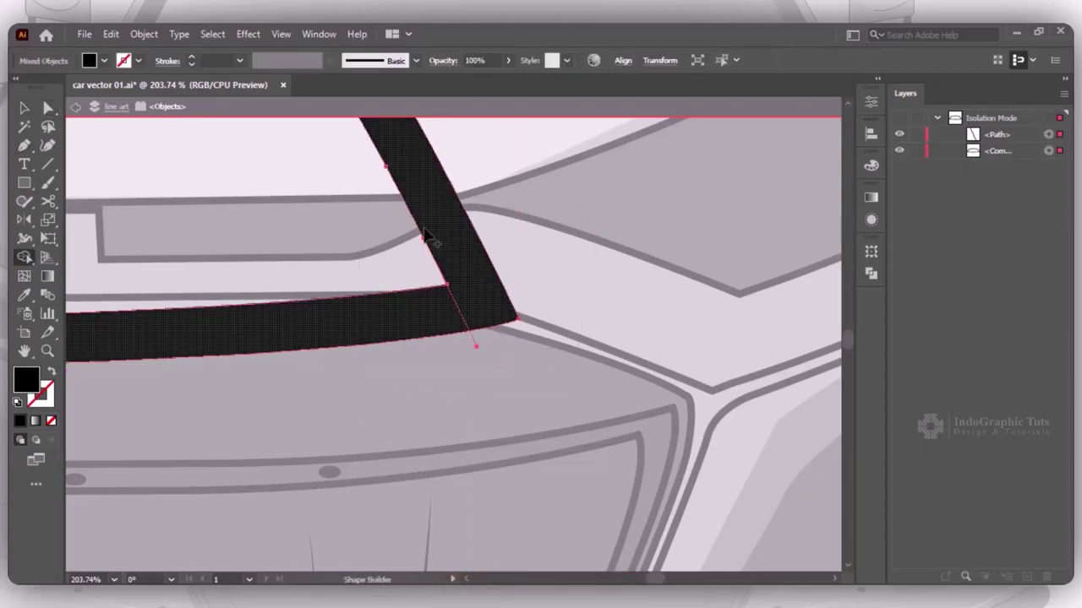
key("ctrl+0")
key("z")
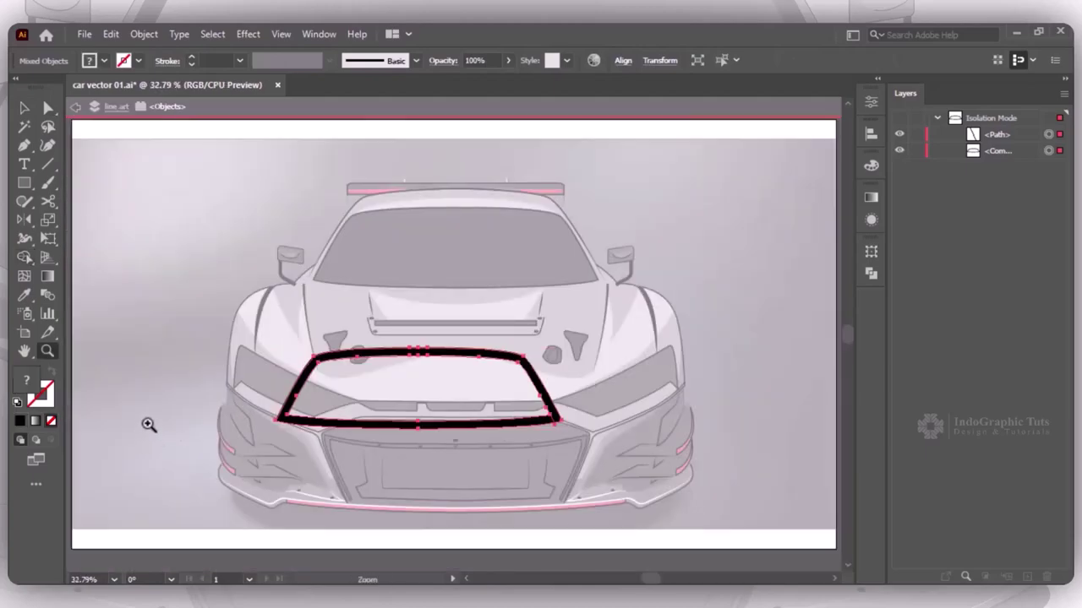
left_click_drag(147, 425, 312, 428)
key("p")
left_click(416, 471)
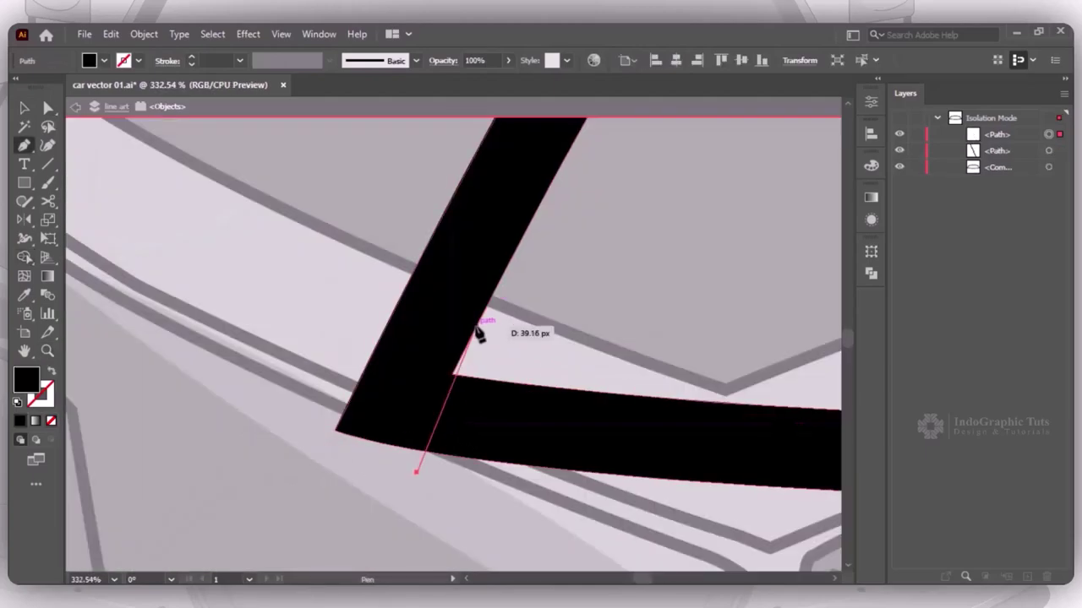
left_click(478, 330)
key("a")
left_click_drag(416, 471, 400, 470)
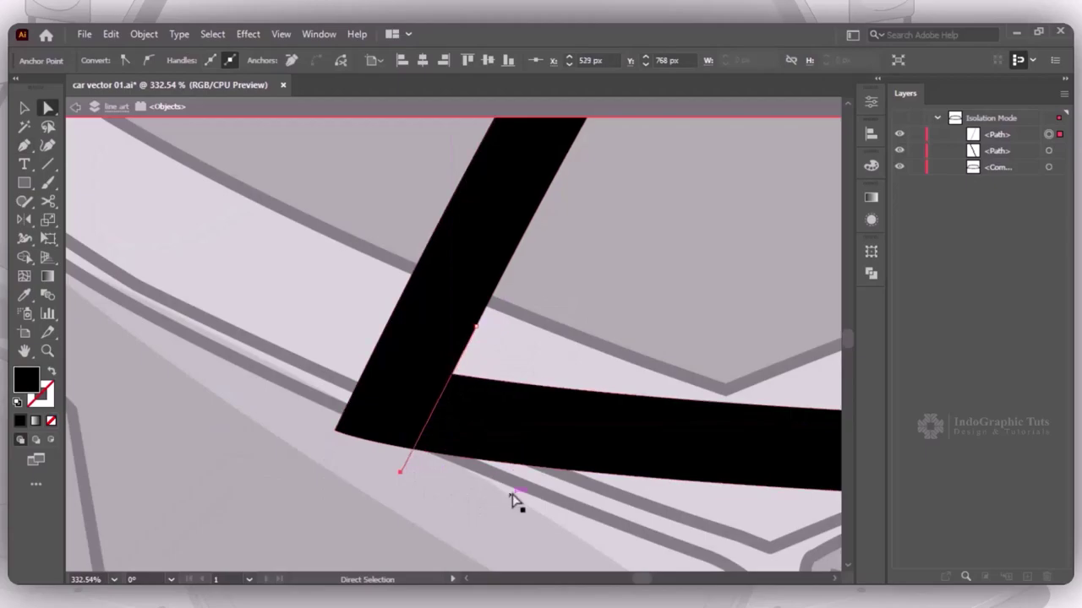
key("v")
key("ctrl+a")
key("shift+m")
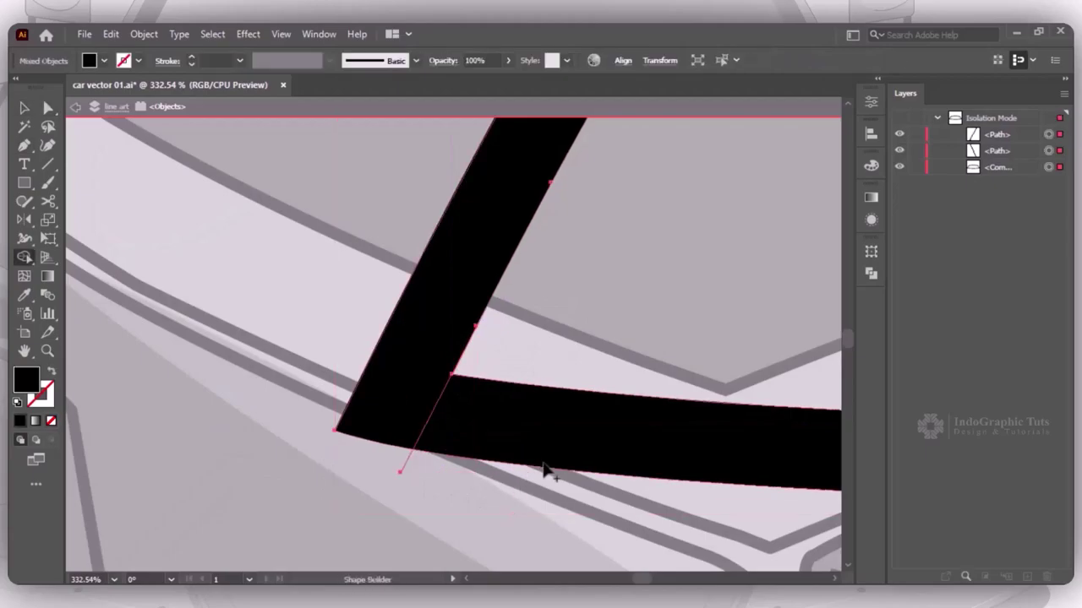
left_click(490, 448, "alt")
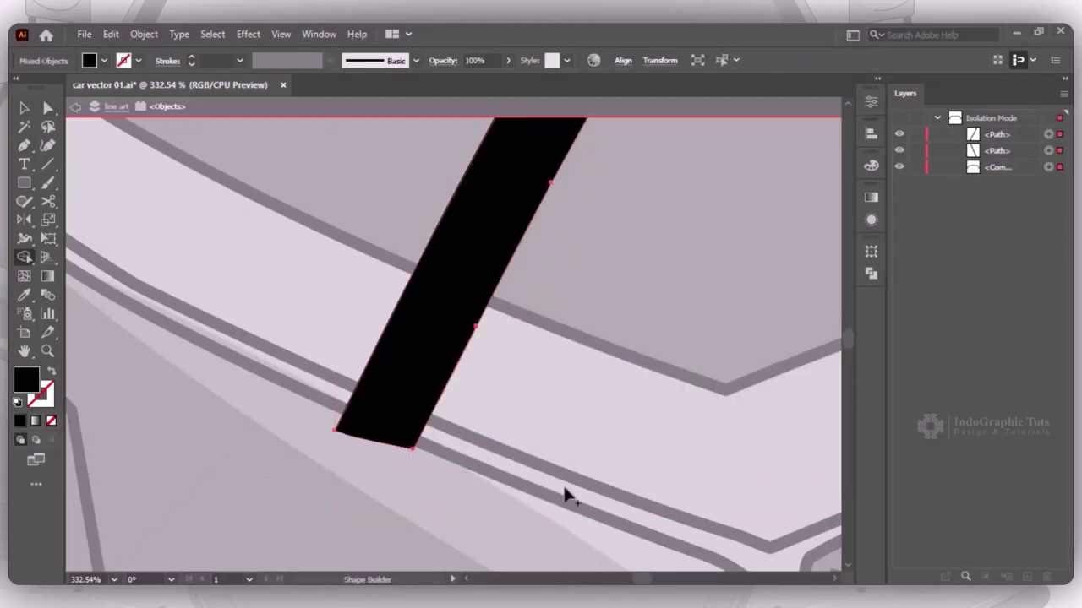
Remove the extra anchor on the bar's left edge and move the black arch onto the windshield
key("ctrl+0")
left_click_drag(511, 399, 591, 449)
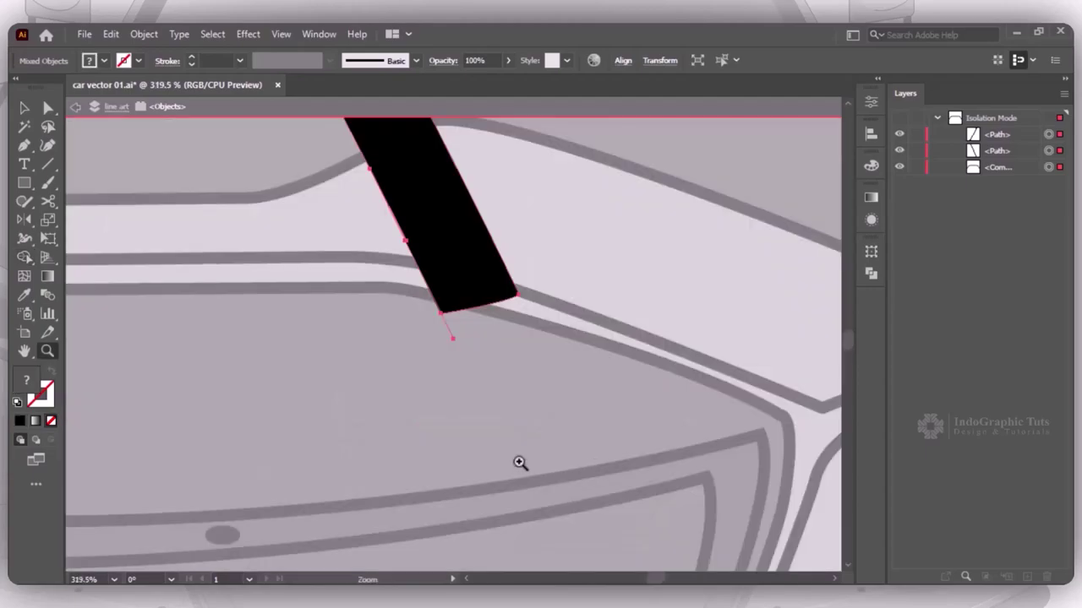
left_click_drag(474, 319, 399, 372)
key("v")
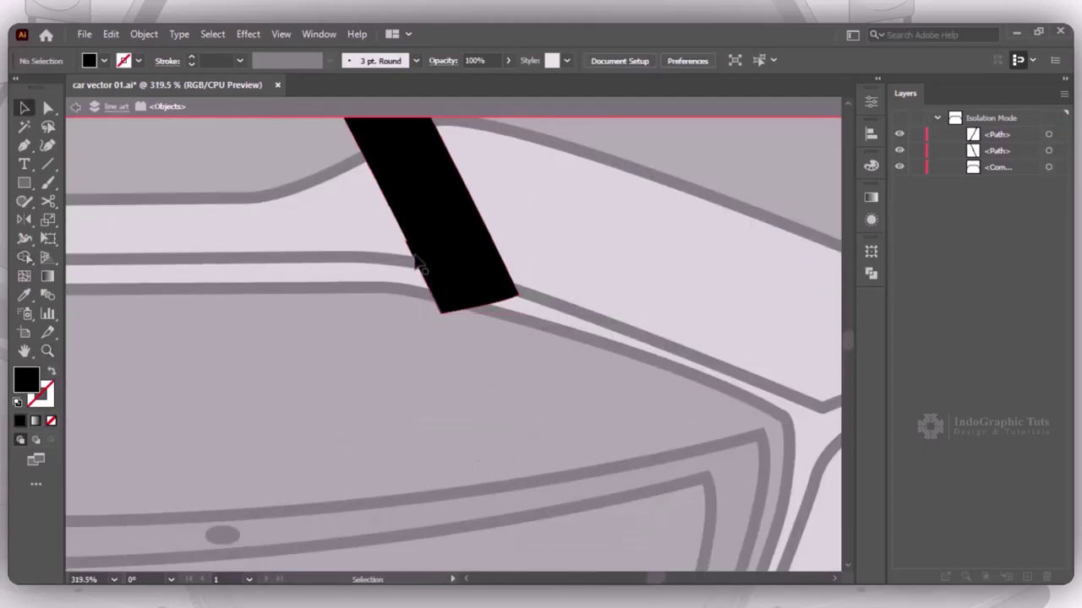
left_click(487, 254)
left_click_drag(26, 146, 38, 181)
left_click(411, 244)
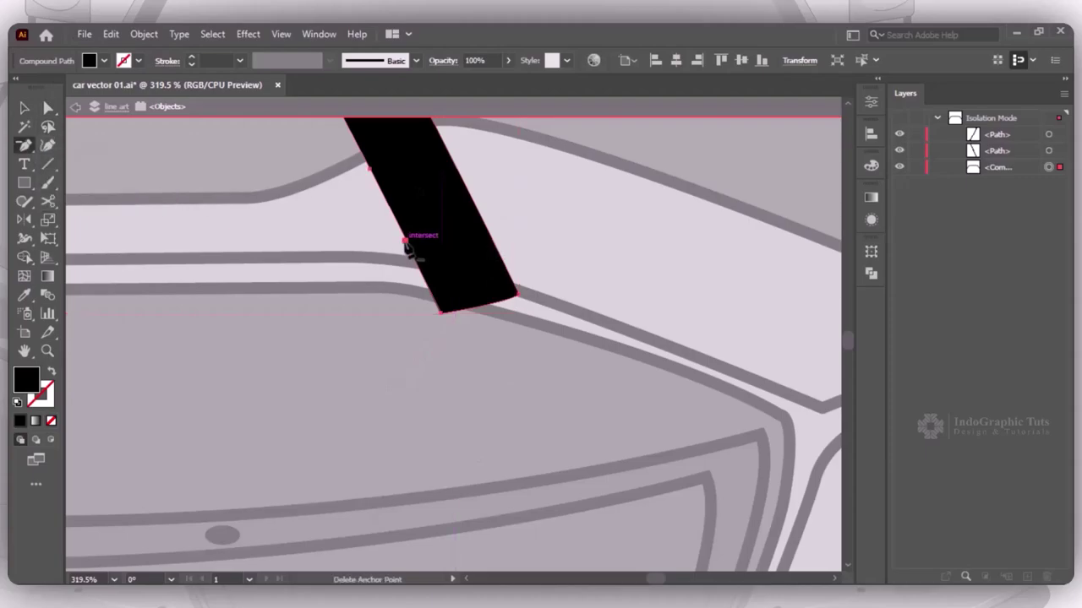
key("v")
left_click(505, 397)
key("ctrl+0")
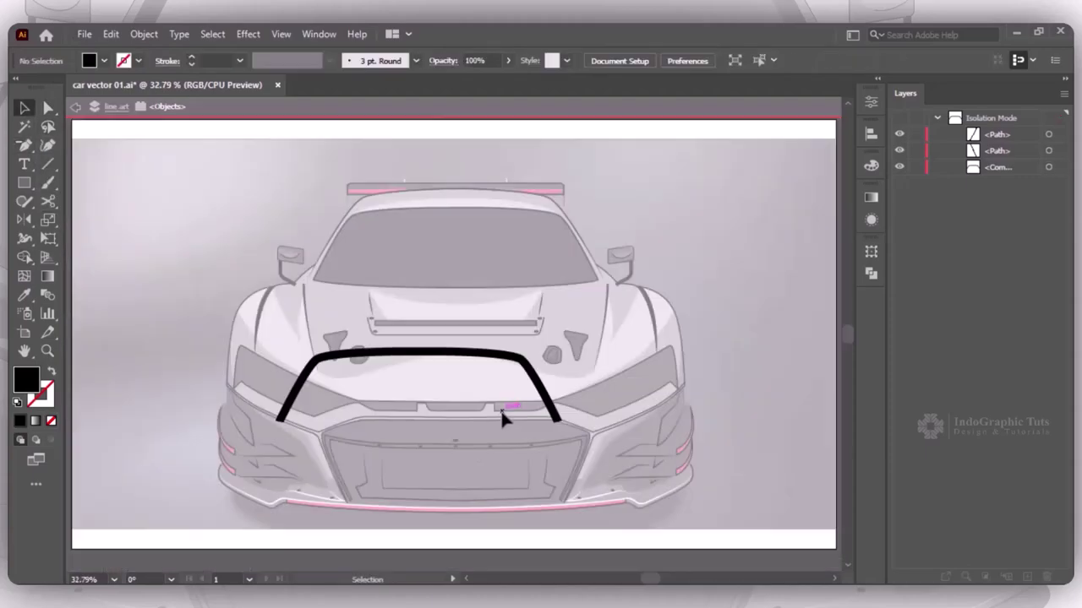
mouse_move(426, 351)
left_mouse_down()
mouse_move(497, 186)
mouse_move(464, 211)
left_mouse_up()
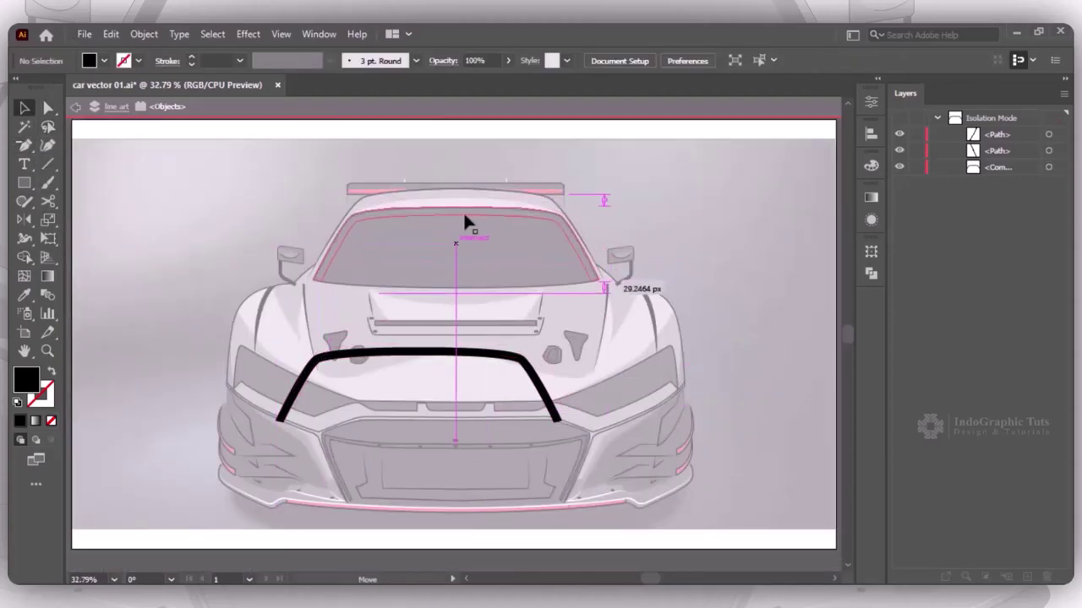
Leave isolation mode and fill the windshield with a white-to-black linear gradient, black stop at 74.3%
double_click(701, 238)
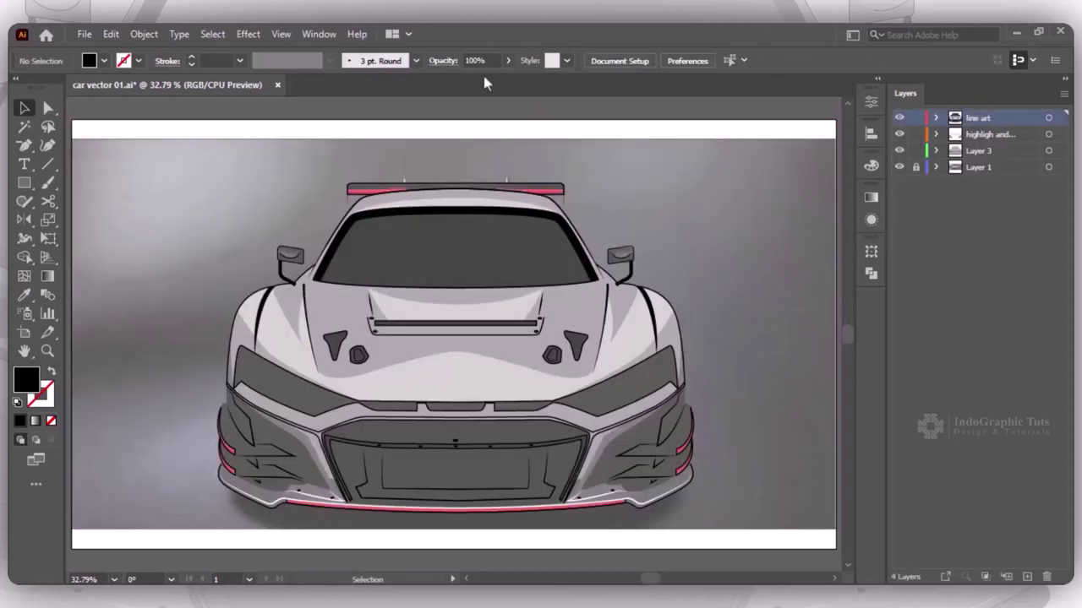
left_click(490, 218)
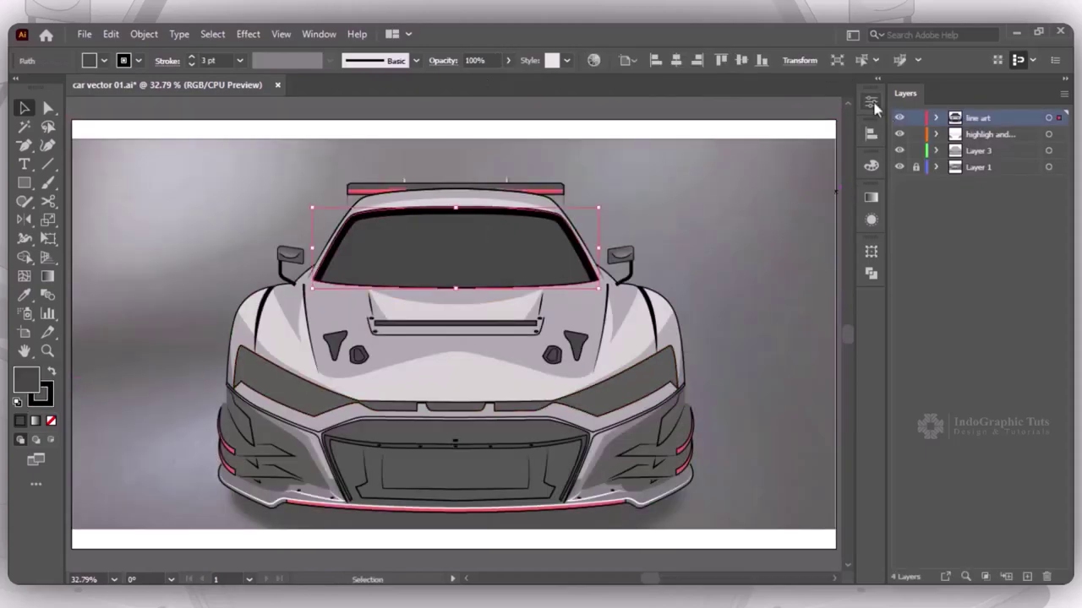
left_click(871, 197)
left_click(690, 218)
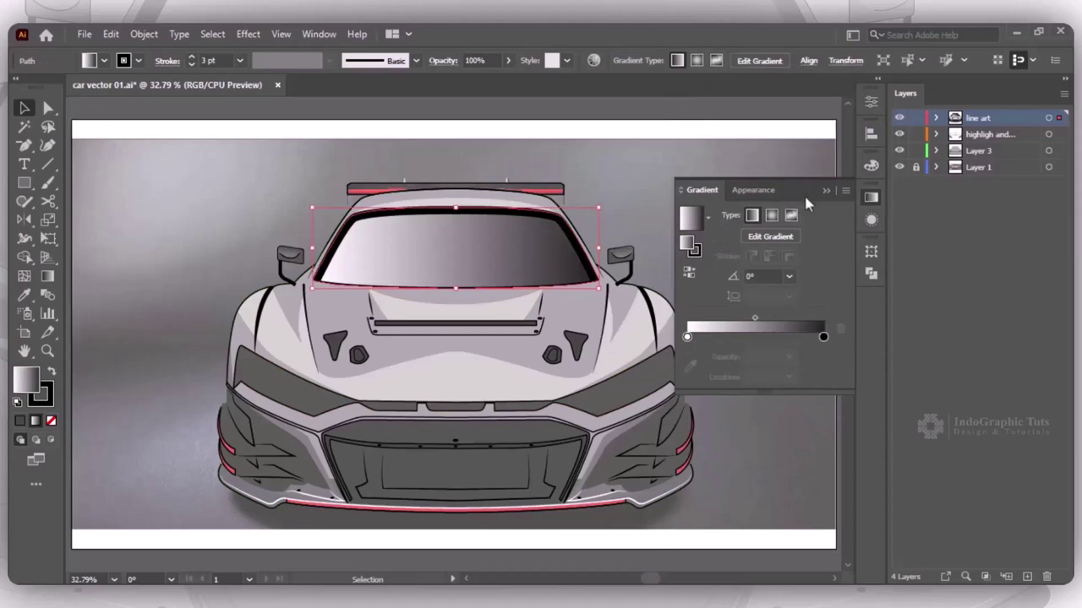
left_click(769, 236)
left_click_drag(823, 319, 718, 301)
left_click(827, 189)
key("v")
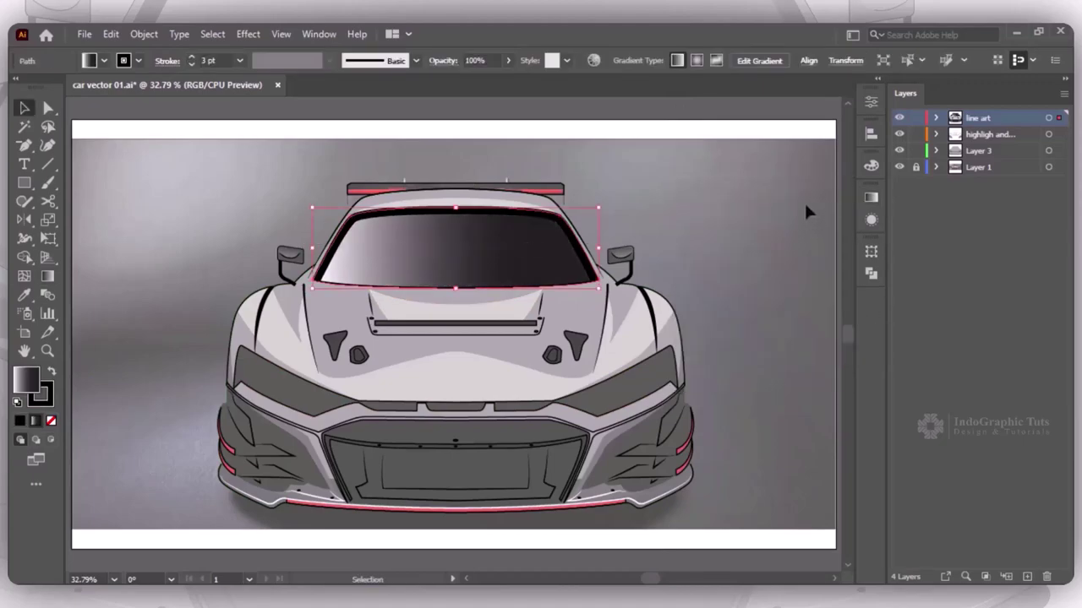
left_click(804, 206)
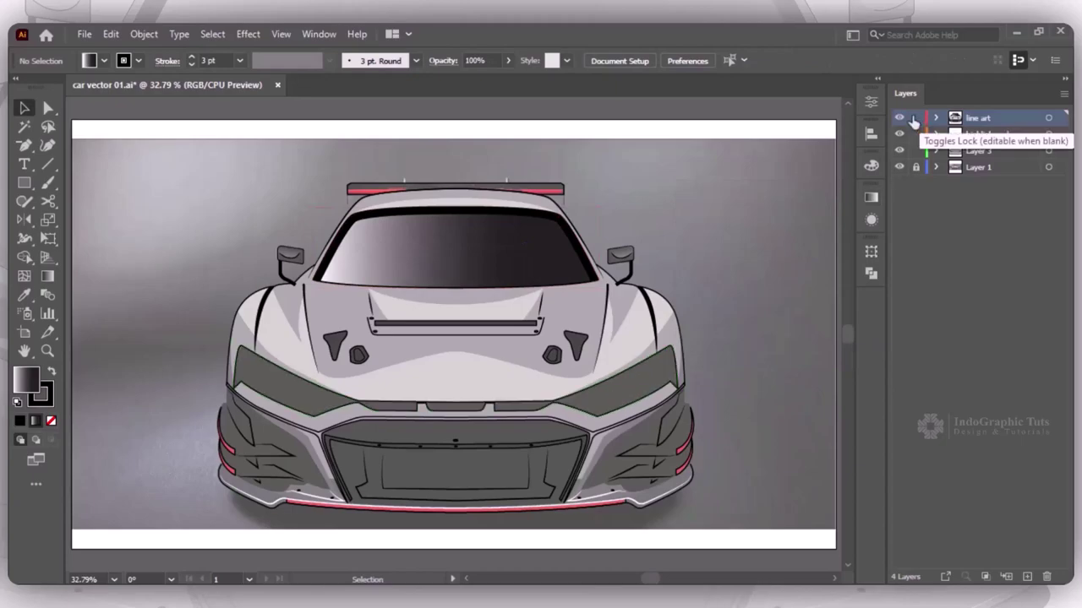
Briefly hide and reshow the line art and highlights layers to inspect the artwork
left_click(656, 369)
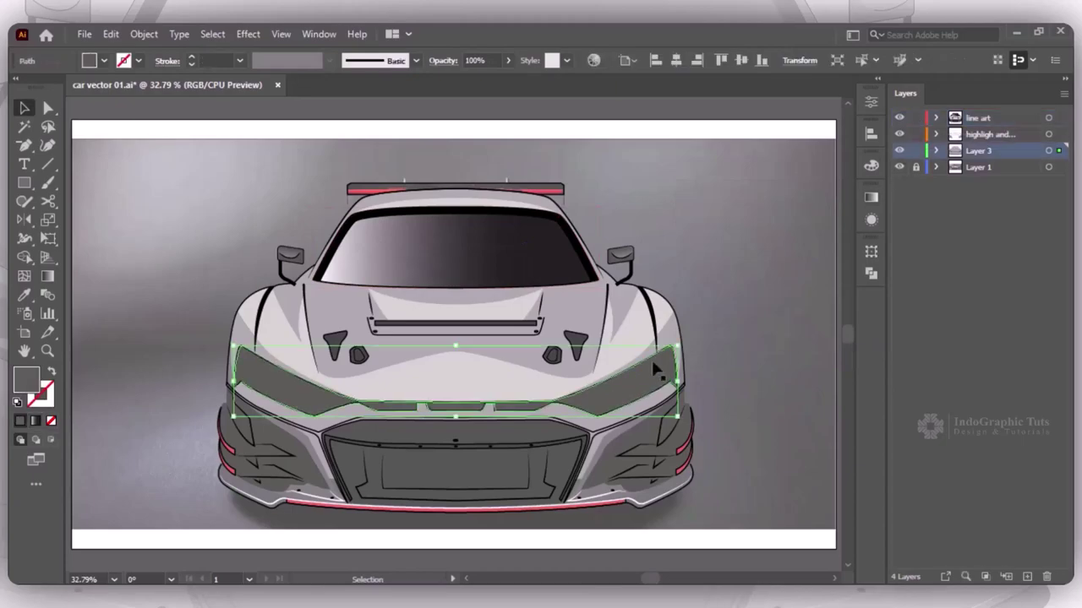
left_click(899, 134)
left_click(899, 118)
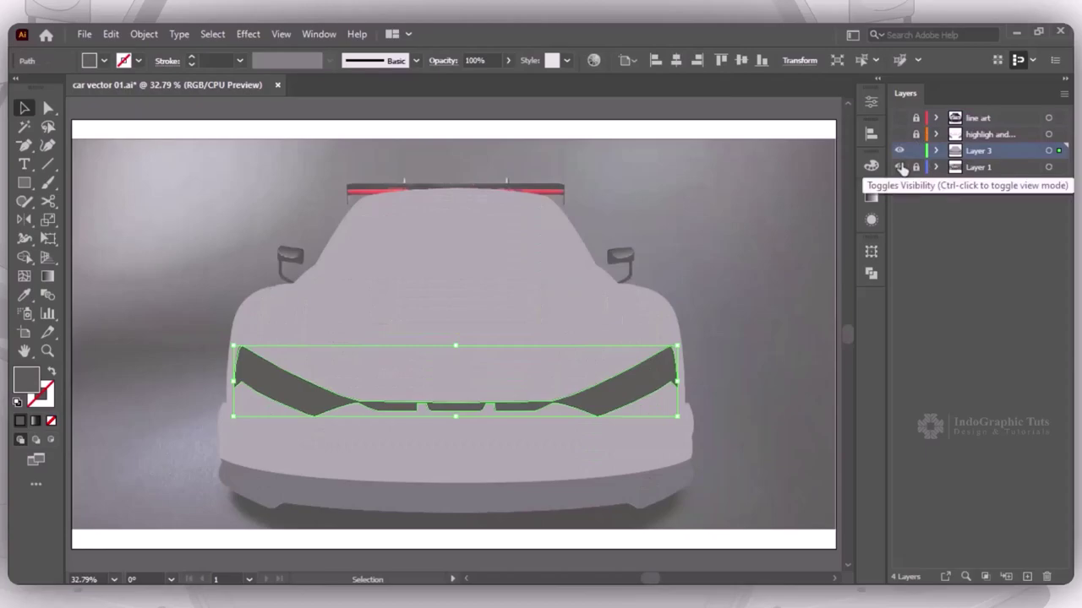
left_click(899, 135)
left_click(899, 117)
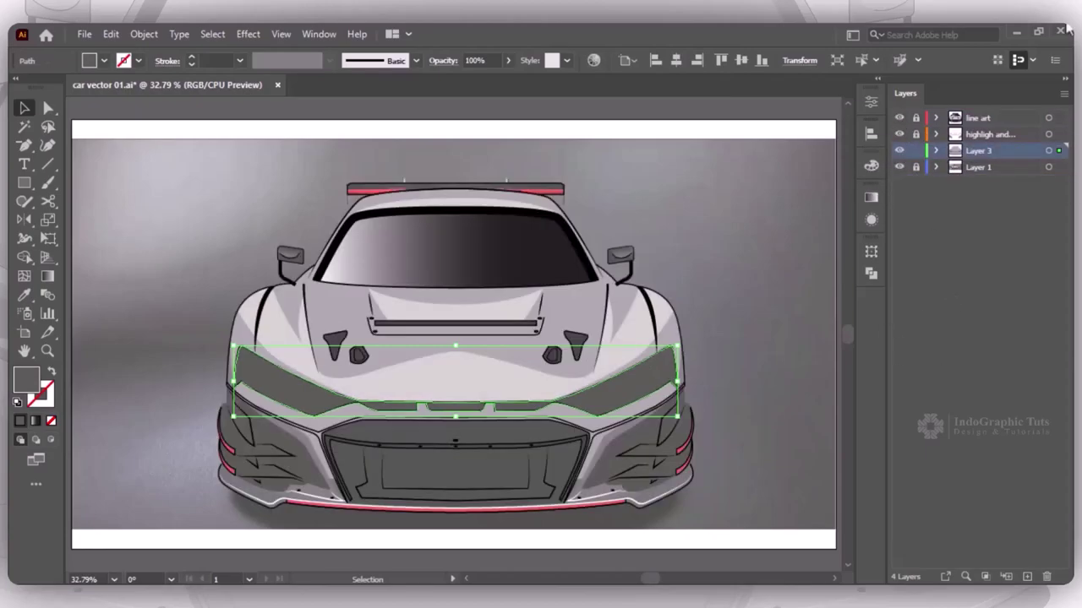
left_click(782, 349)
Hide and lock Layer 3 to reveal the headlights, and unlock the line art layer
left_click(901, 152)
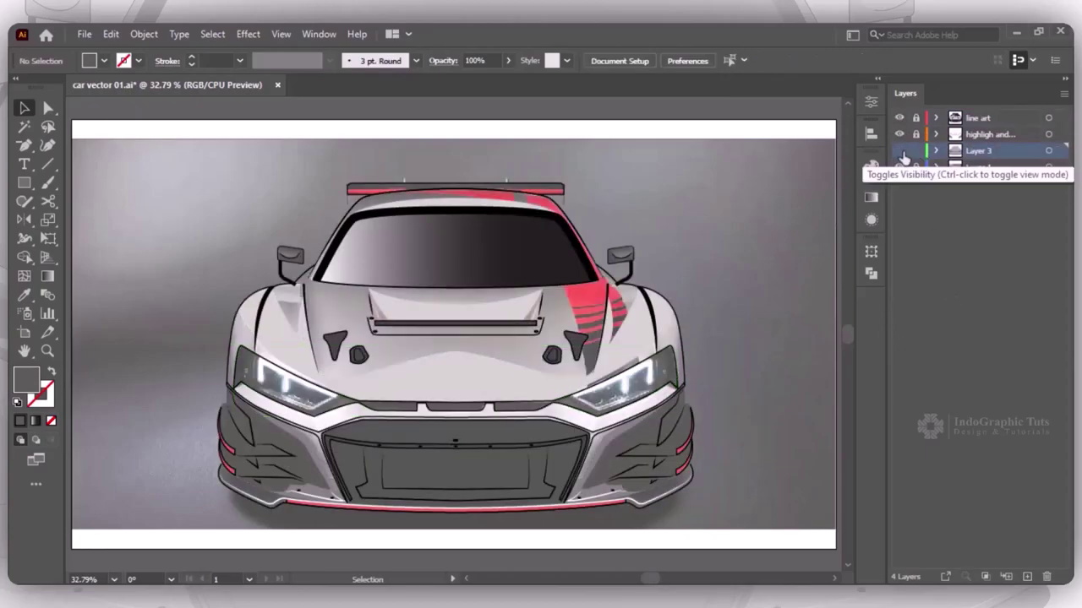
left_click(915, 151)
left_click(915, 118)
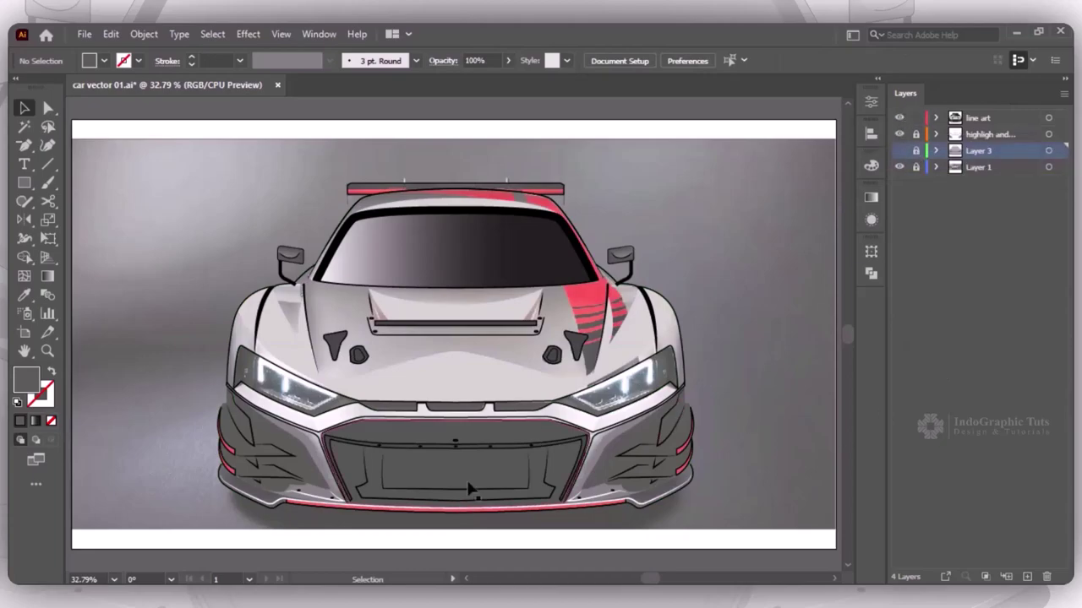
key("p")
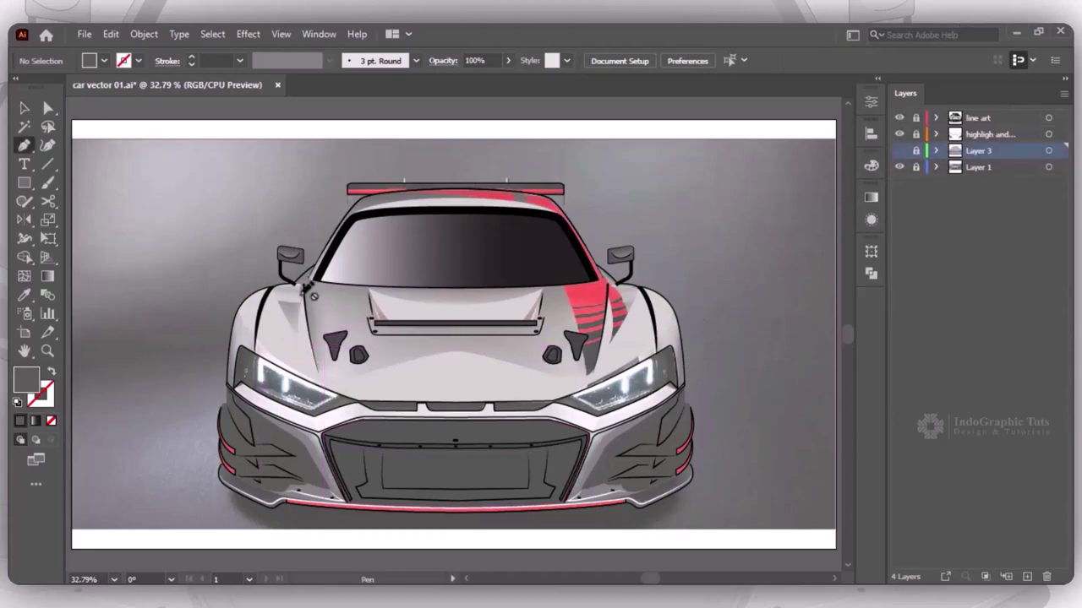
left_click(1048, 118)
left_click(750, 251, "ctrl")
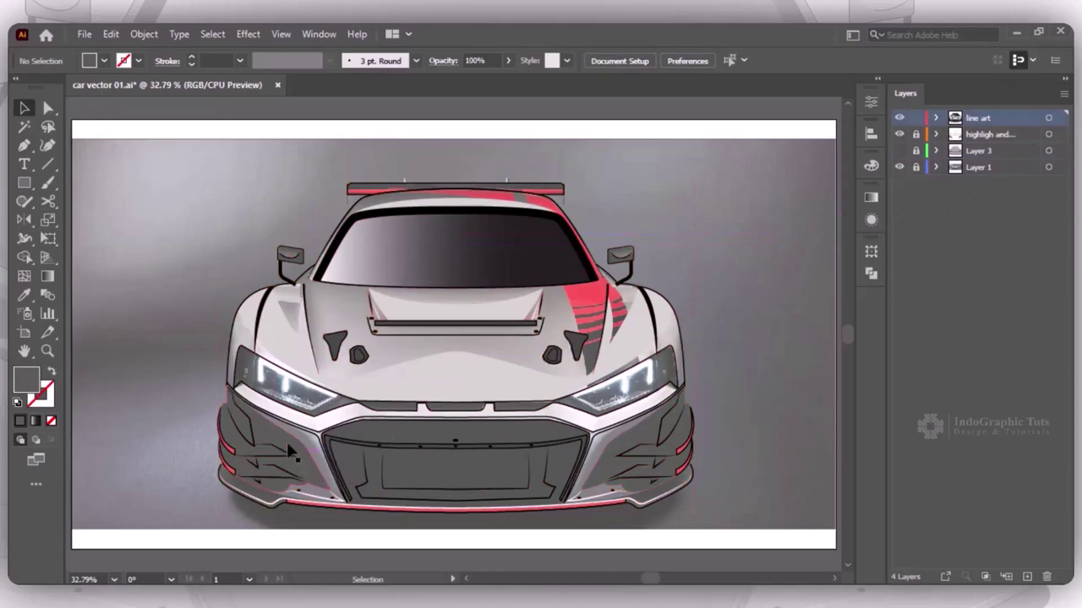
Zoom to the left headlight, draw a brow shape over it, and select it with the outer outline
key("z")
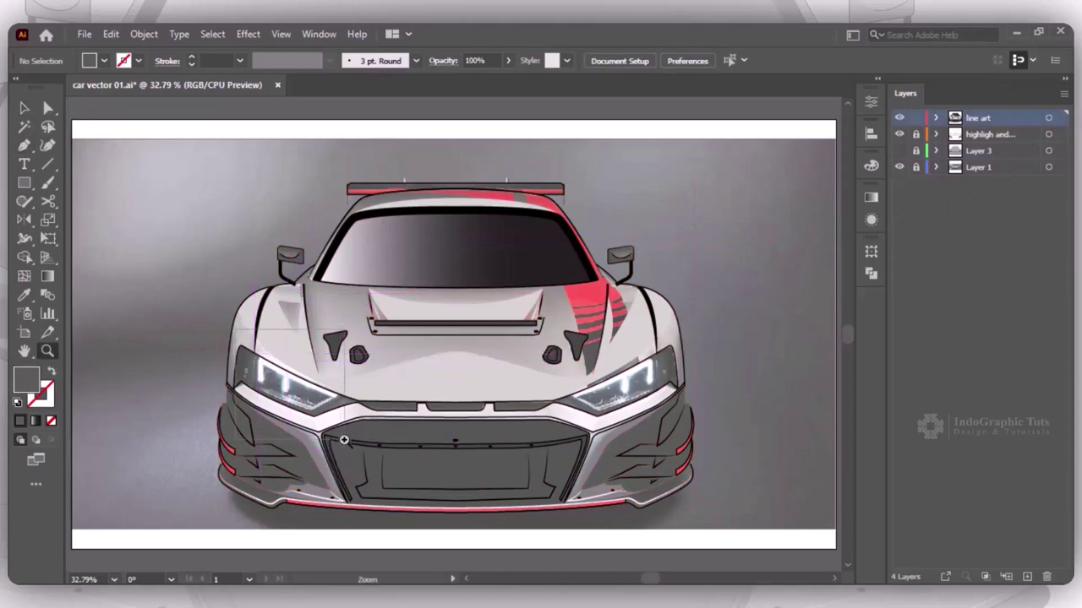
left_click(346, 444)
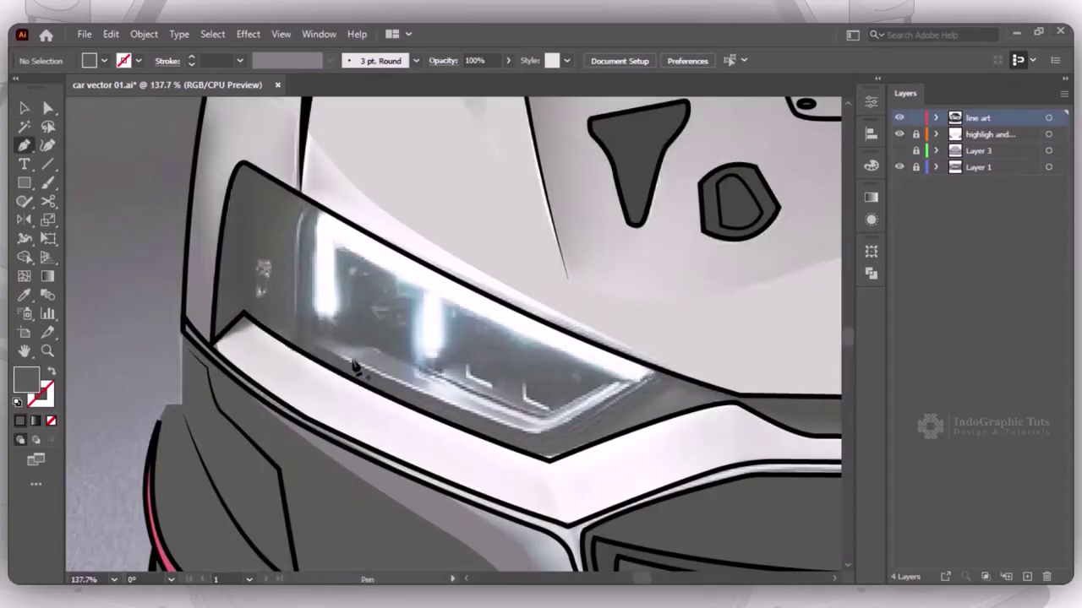
left_click_drag(313, 303, 341, 330)
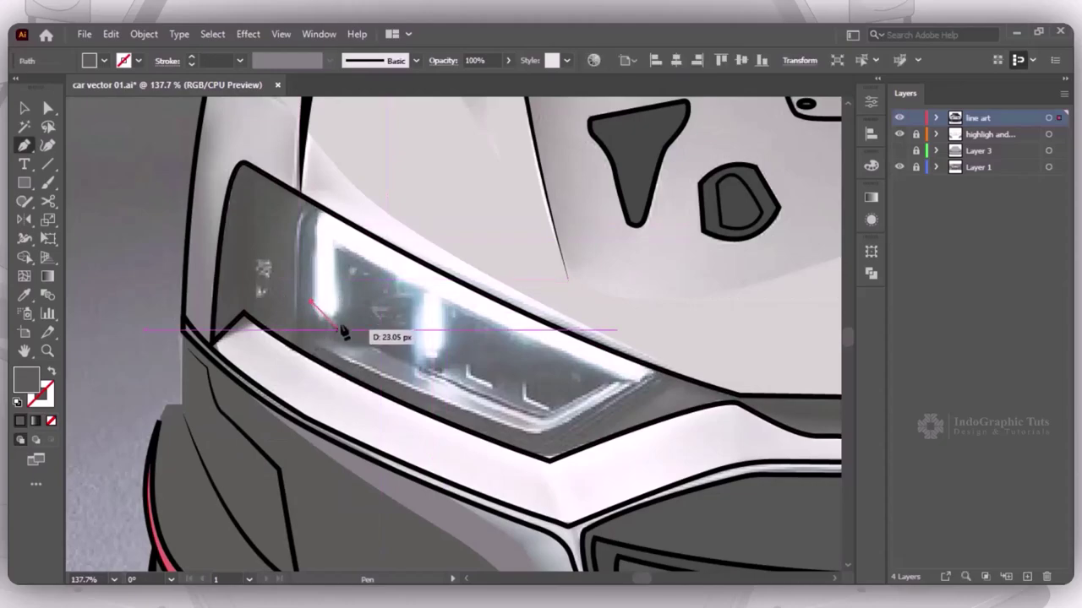
left_click(338, 247)
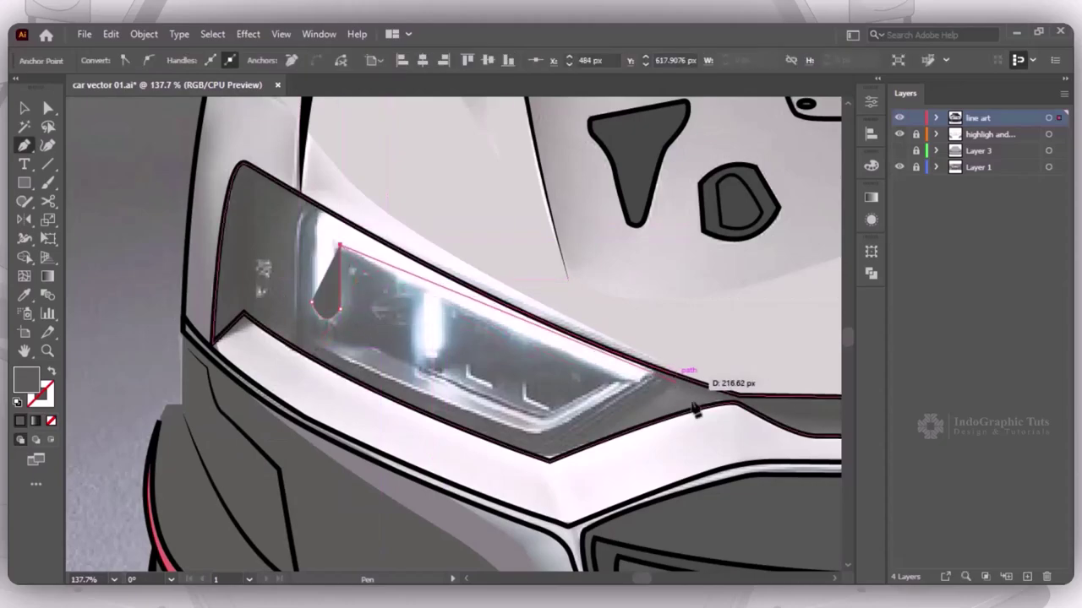
left_click_drag(634, 386, 681, 408)
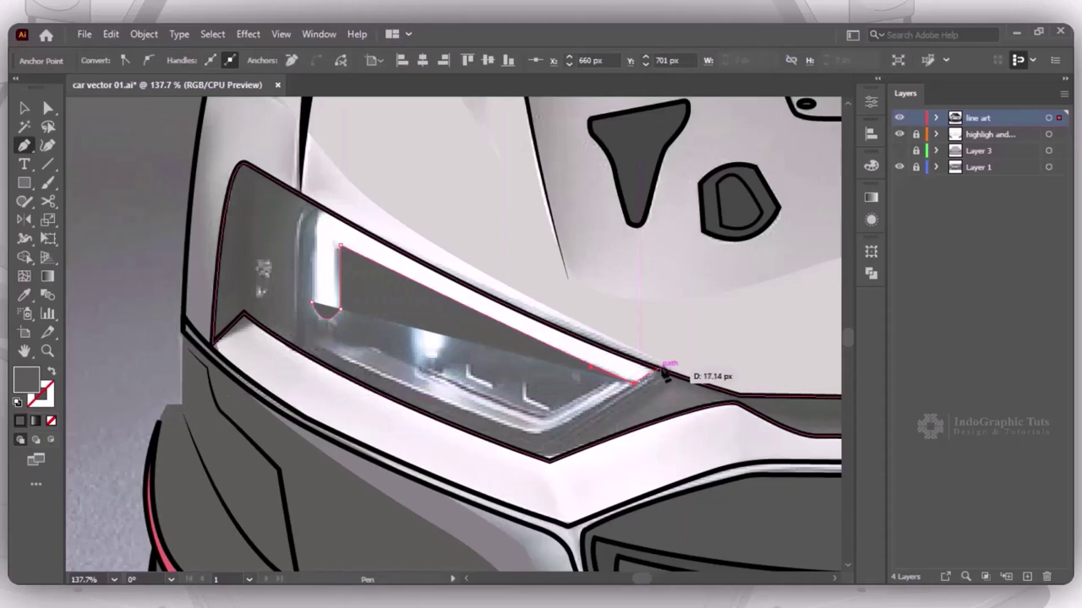
left_click(662, 364)
left_click(329, 205)
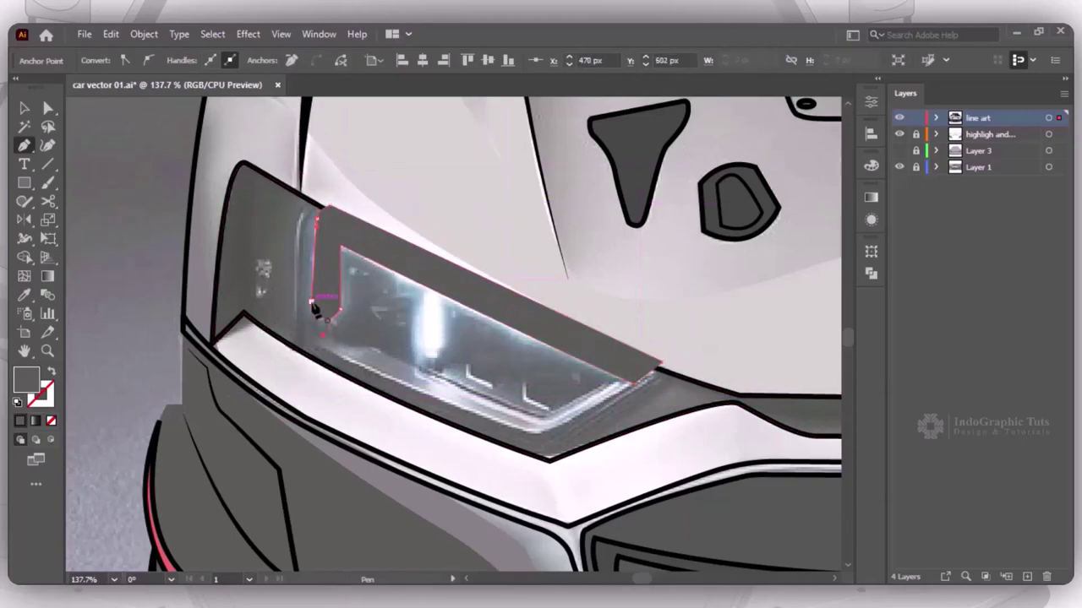
key("v")
left_click(286, 190, "shift")
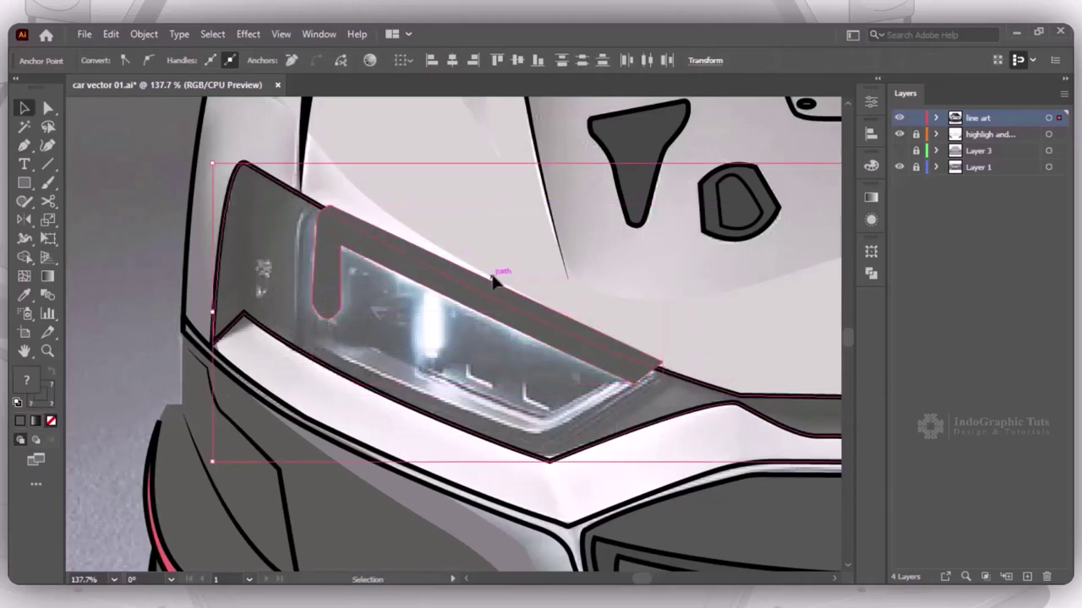
Build the strip above the lens into its own shape with Shape Builder and eyedrop it white
key("shift+m")
left_click(568, 322)
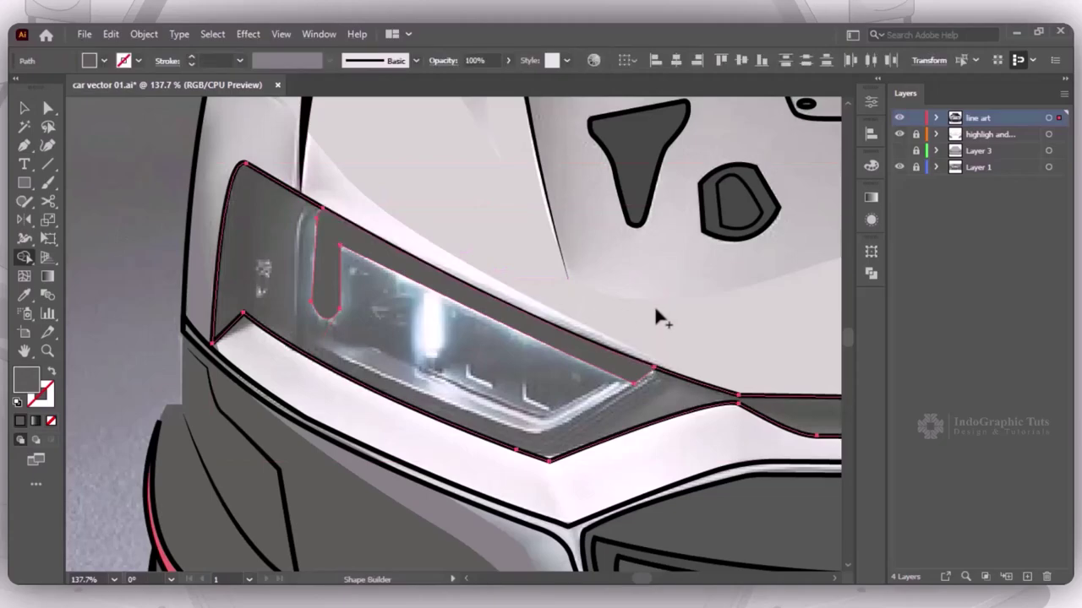
key("i")
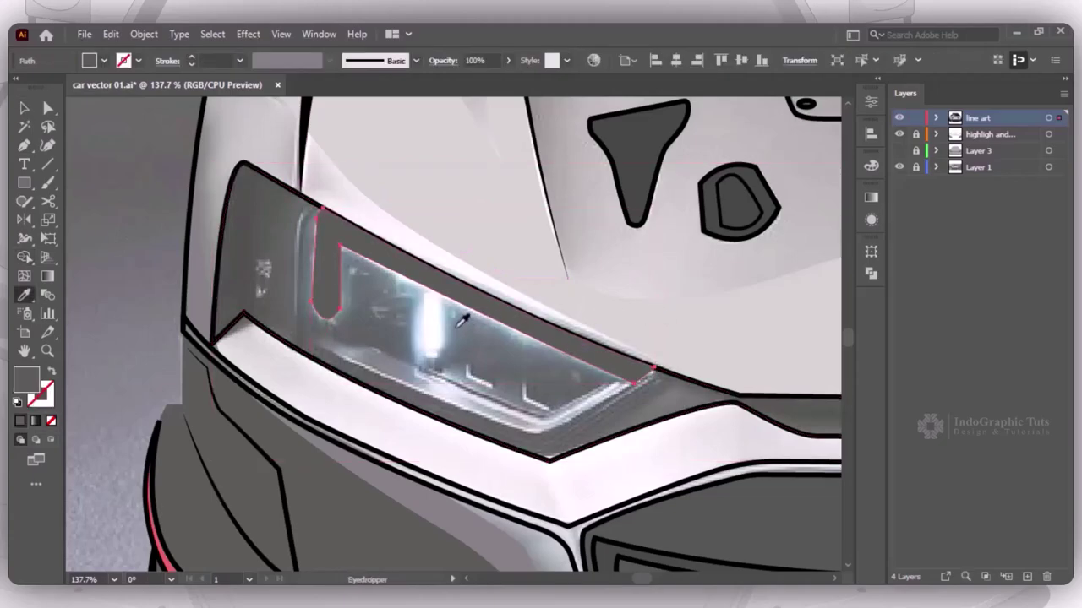
left_click(718, 311)
key("v")
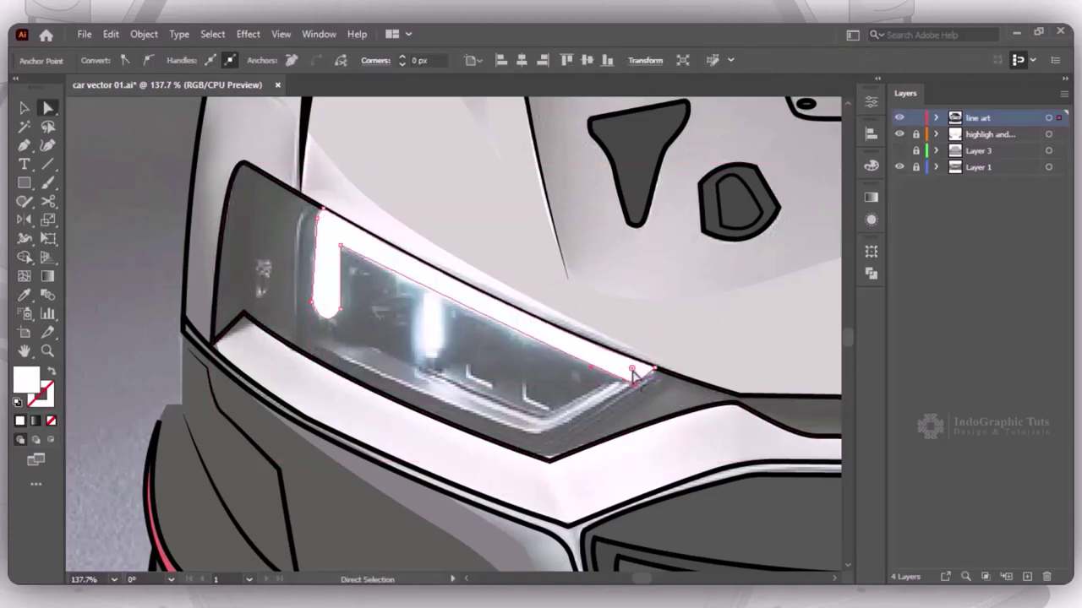
left_click(732, 330)
left_click(632, 374)
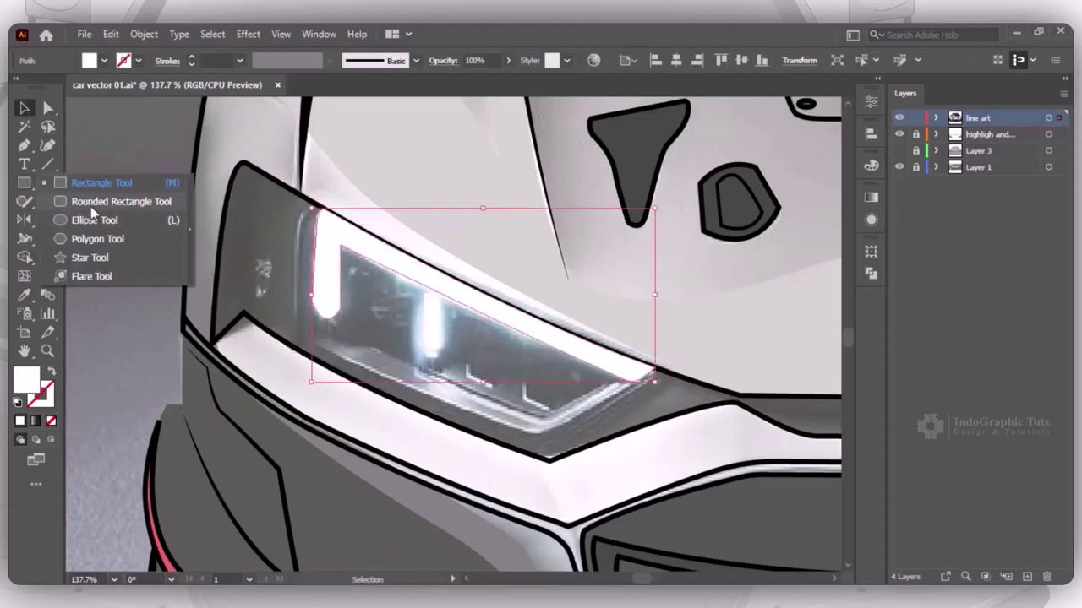
Draw a tall rounded-rectangle bar on the lens and unite it with the white strip
left_click_drag(24, 183, 110, 198)
left_click_drag(416, 277, 440, 363)
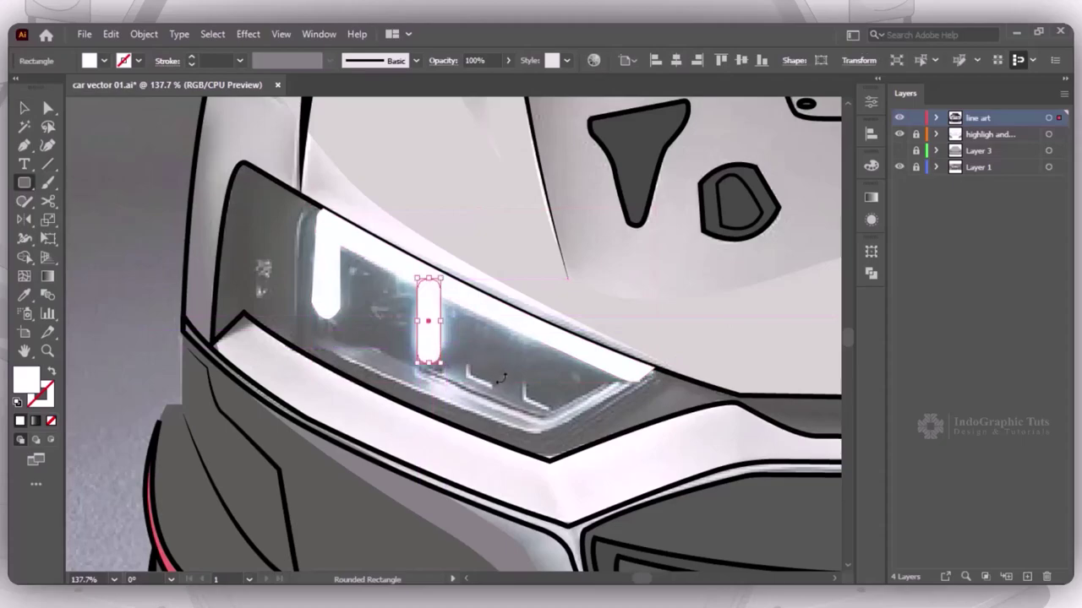
key("v")
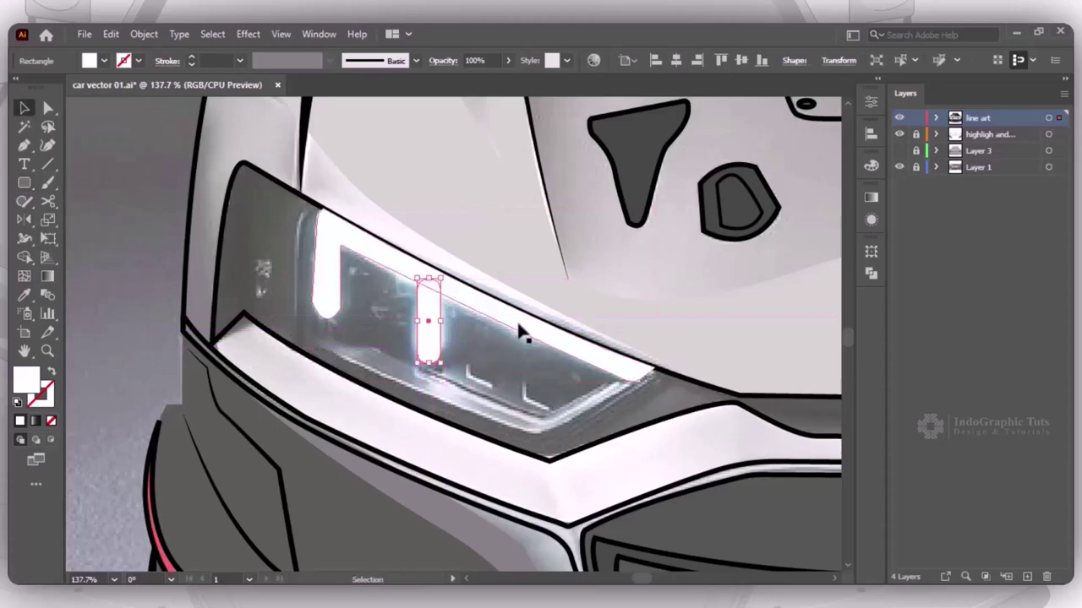
left_click(519, 330, "shift")
left_click(870, 273)
left_click(689, 286)
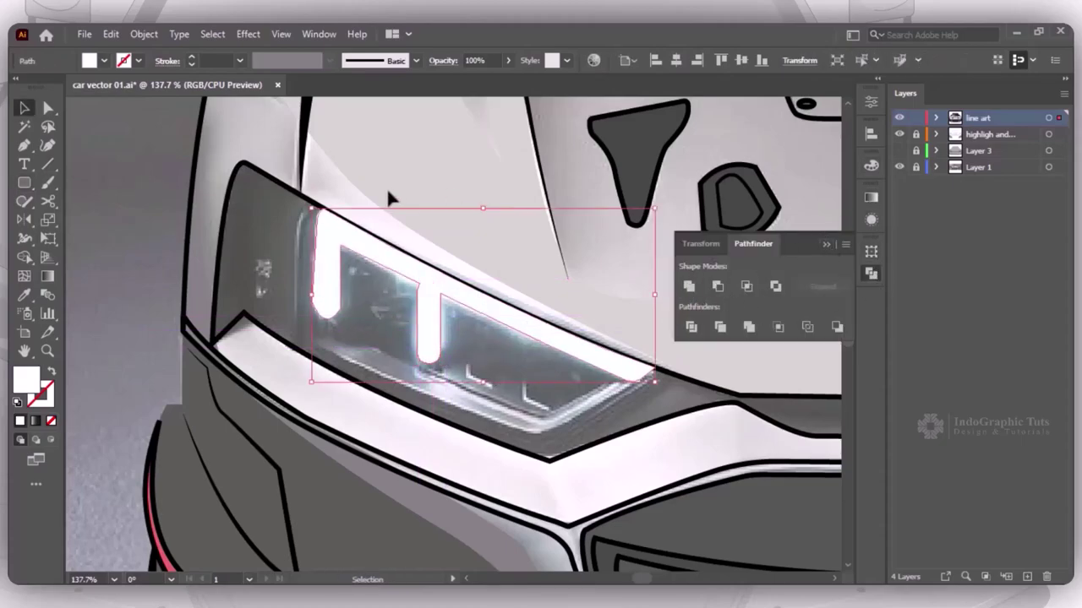
key("a")
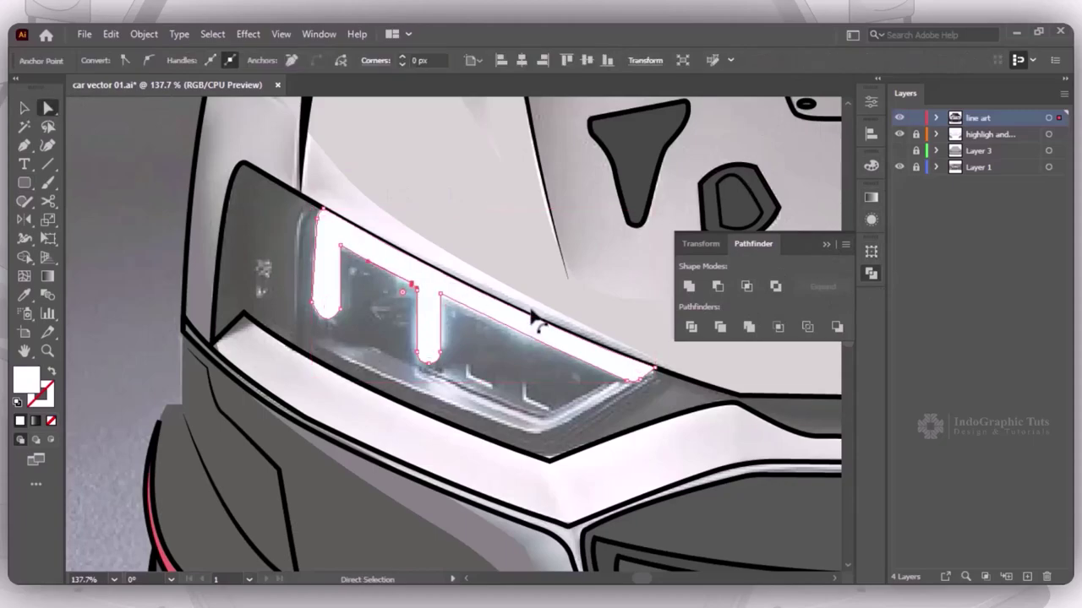
key("v")
left_click(442, 379)
left_click(554, 355)
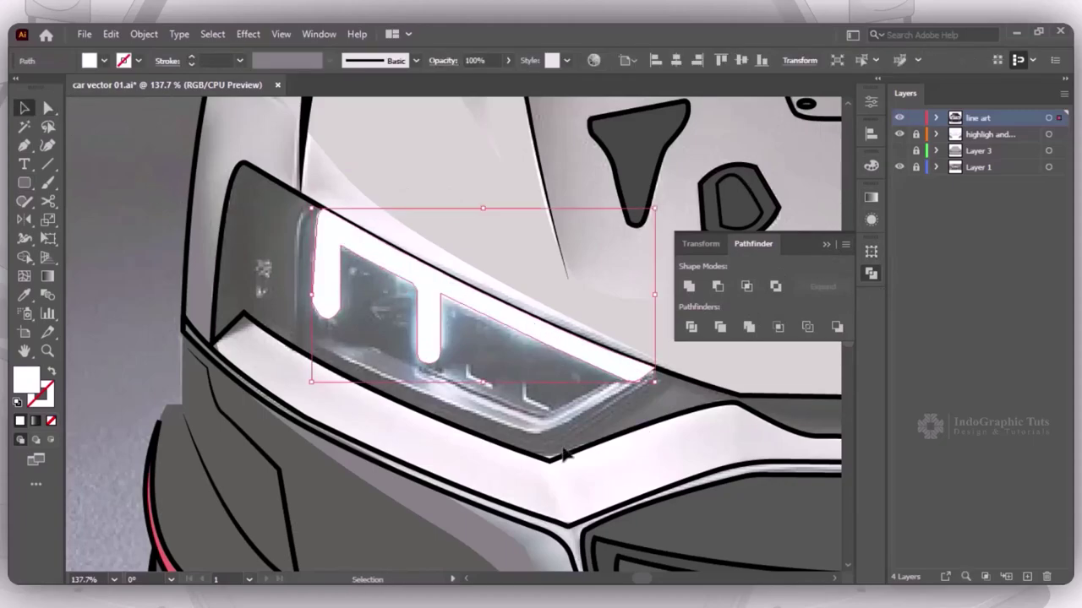
left_click(495, 302)
Draw a closed Pen path with a zigzag upper edge along the headlight's lower edge
key("p")
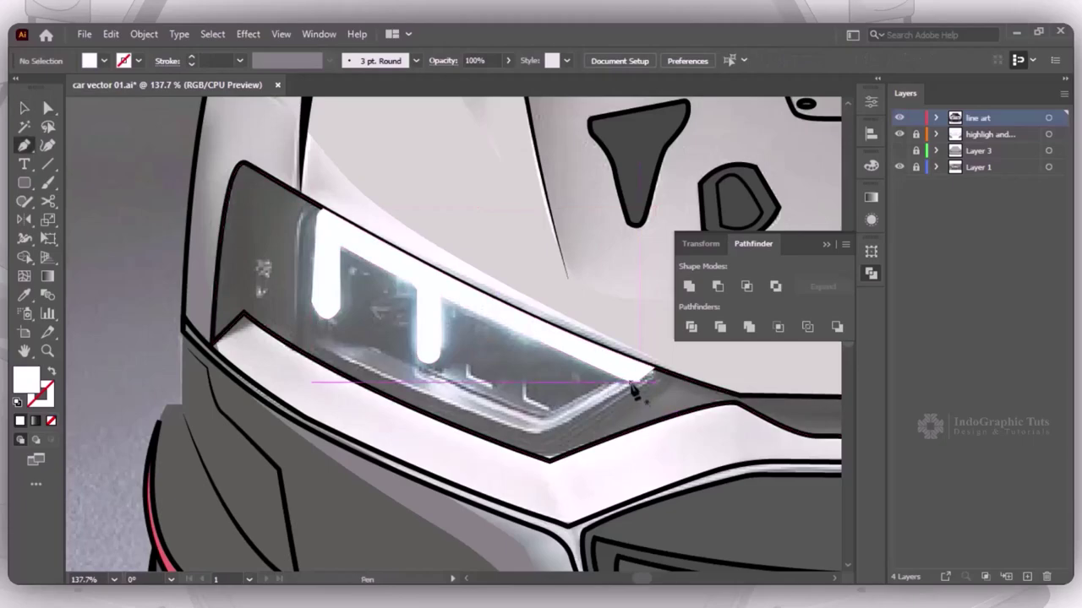
left_click(632, 385)
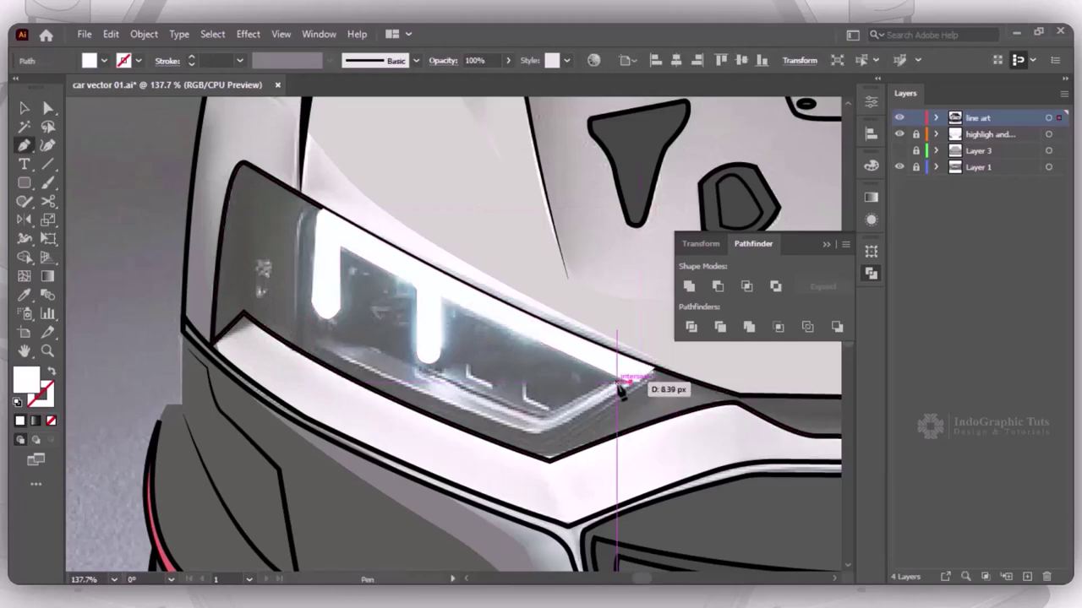
left_click(550, 411)
left_click(502, 375)
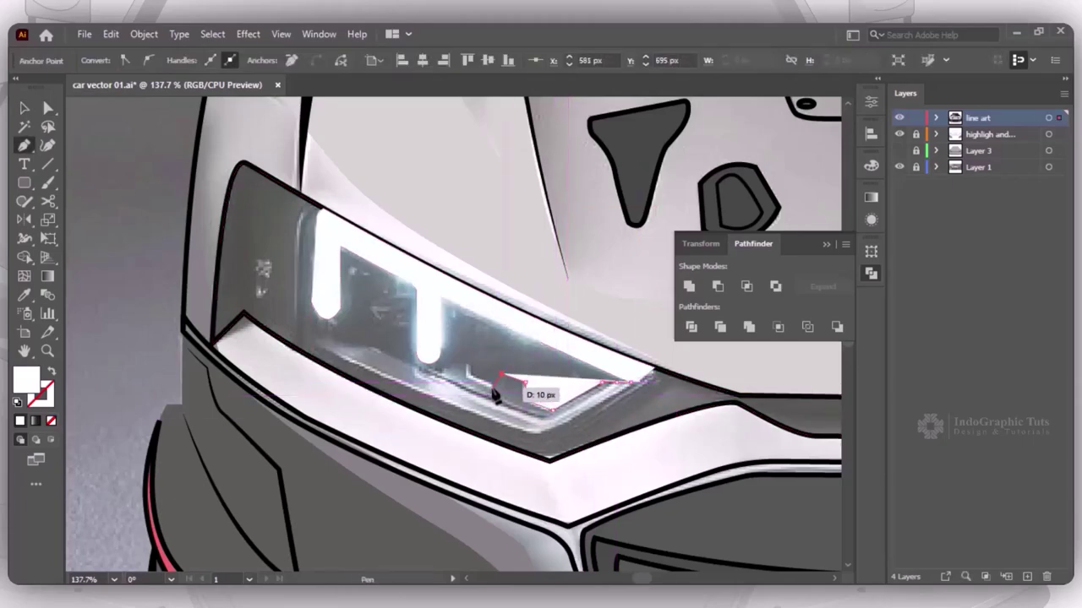
left_click(493, 389)
left_click(468, 369)
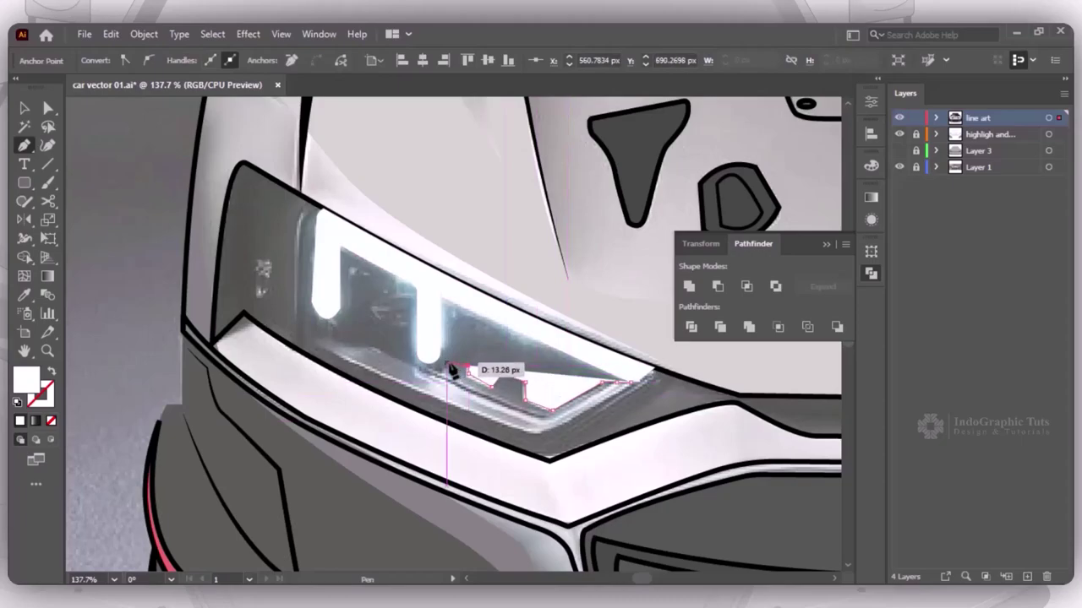
left_click(372, 347)
left_click(313, 342)
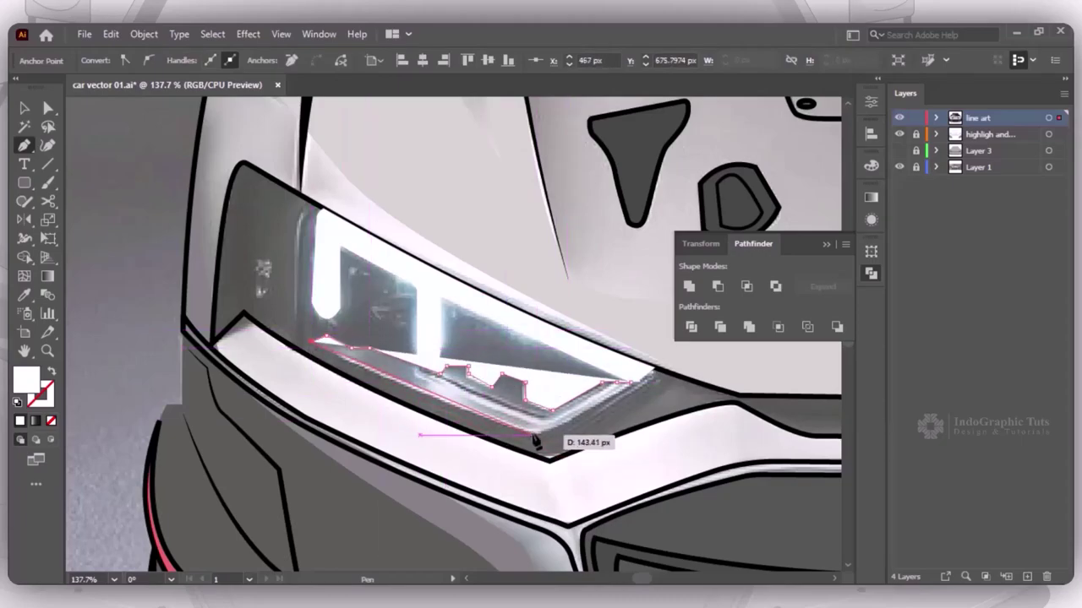
left_click(536, 434)
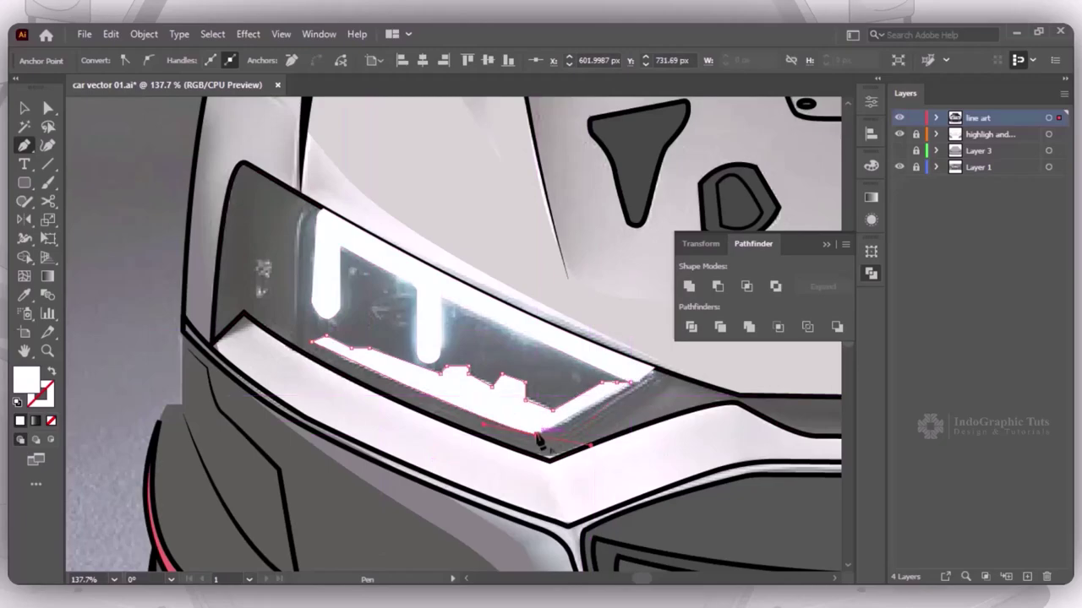
left_click(633, 385)
Round the shape's lower corner and fill it with a light colour sampled from the headlight
key("a")
mouse_move(540, 440)
left_mouse_down()
mouse_move(532, 407)
mouse_move(658, 416)
left_mouse_up()
key("i")
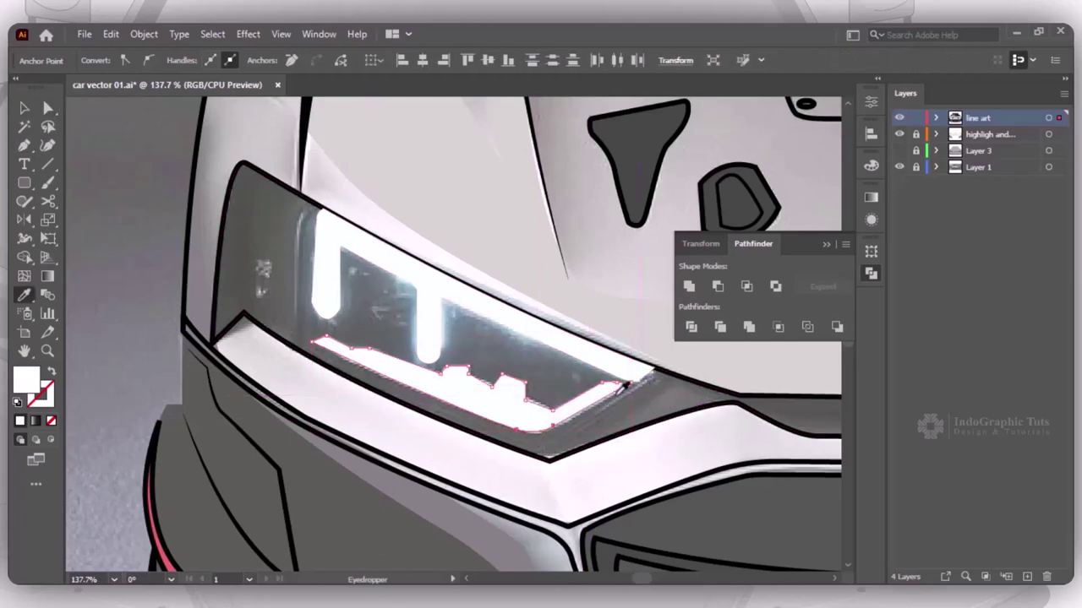
left_click(658, 395)
left_click(626, 385)
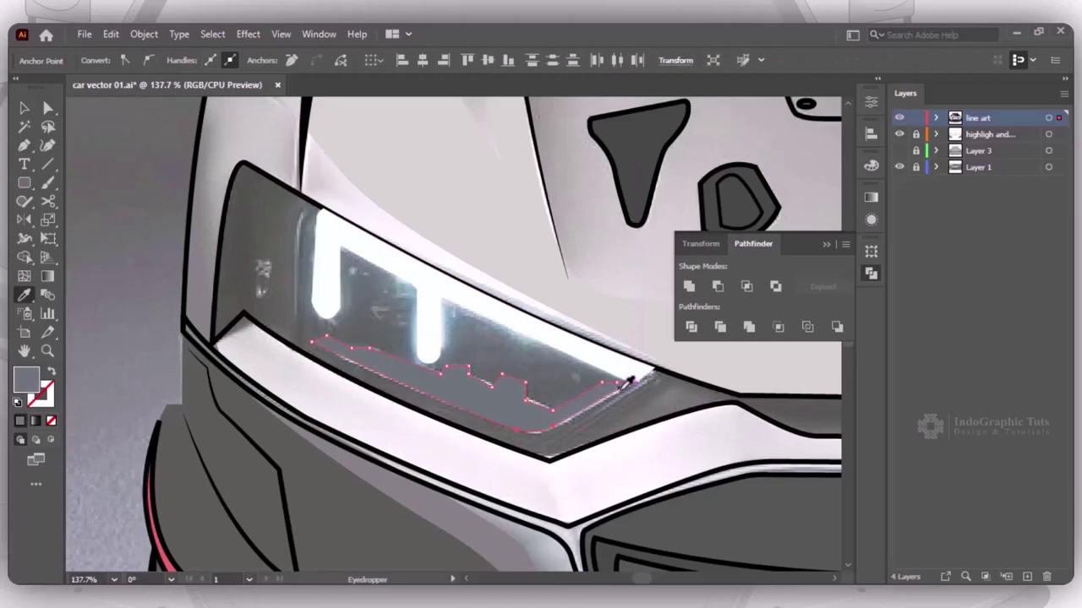
left_click_drag(658, 410, 667, 410)
left_click(541, 302)
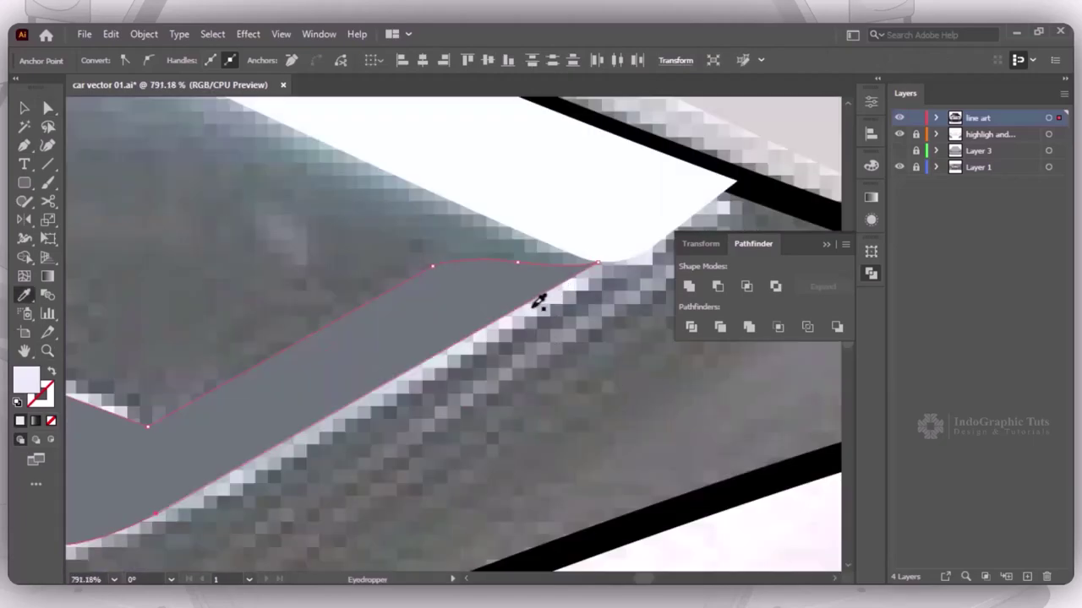
key("ctrl+0")
Zoom to the left headlight and draw a Pen line down its left edge
key("v")
left_click(152, 251)
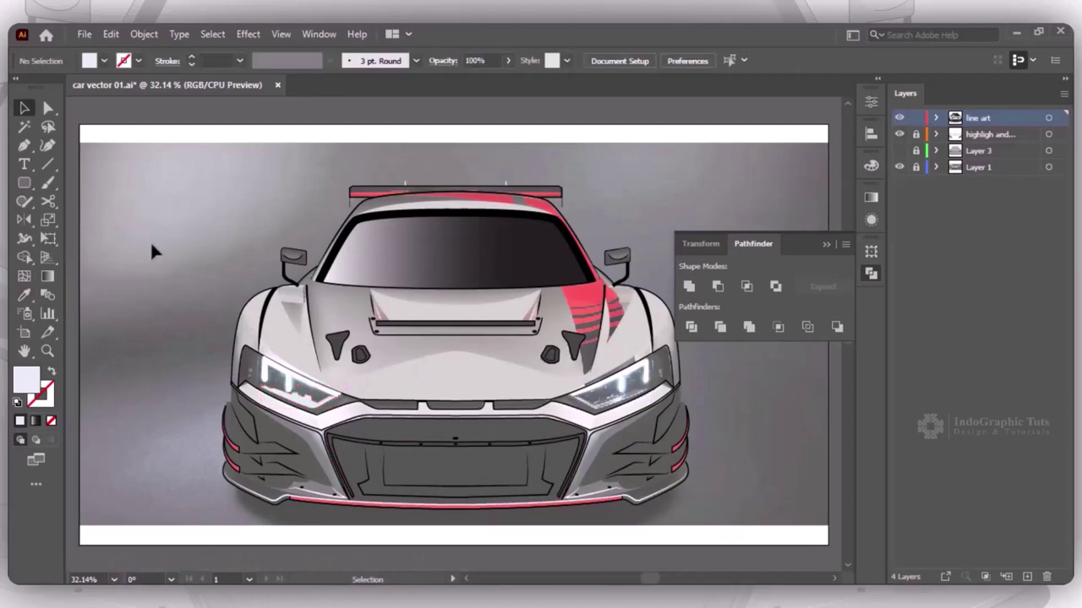
left_click(899, 152)
left_click(899, 150)
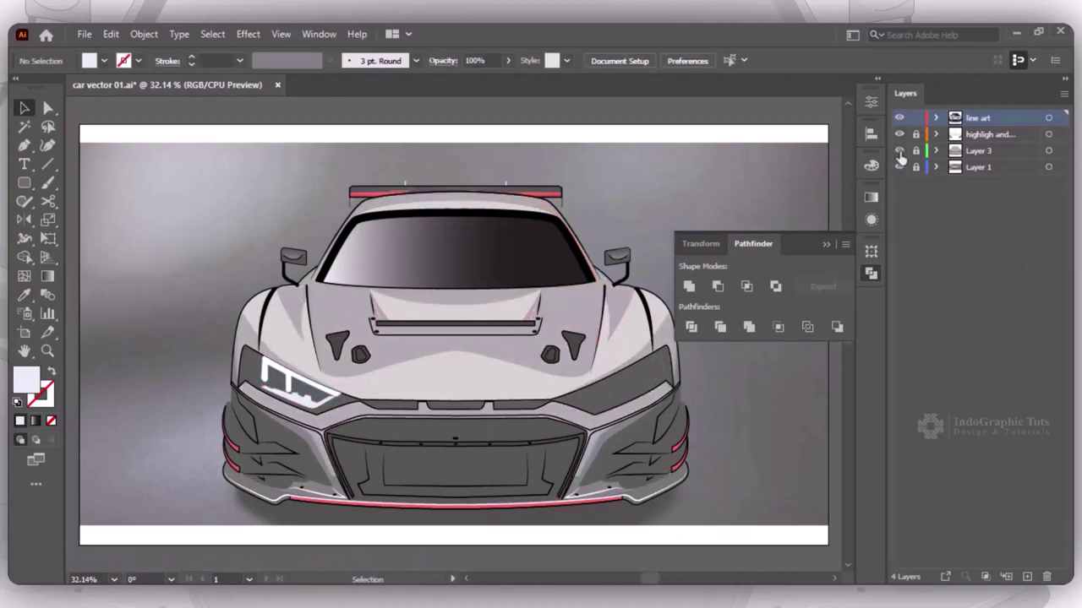
key("z")
left_click_drag(358, 432, 211, 313)
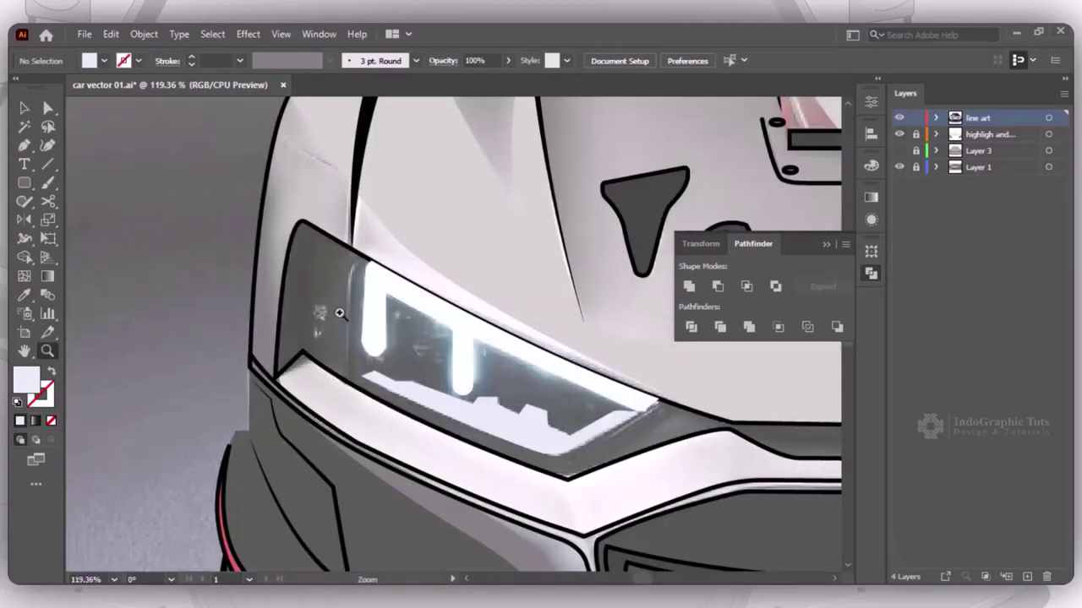
key("p")
left_click(362, 262)
left_click(347, 378)
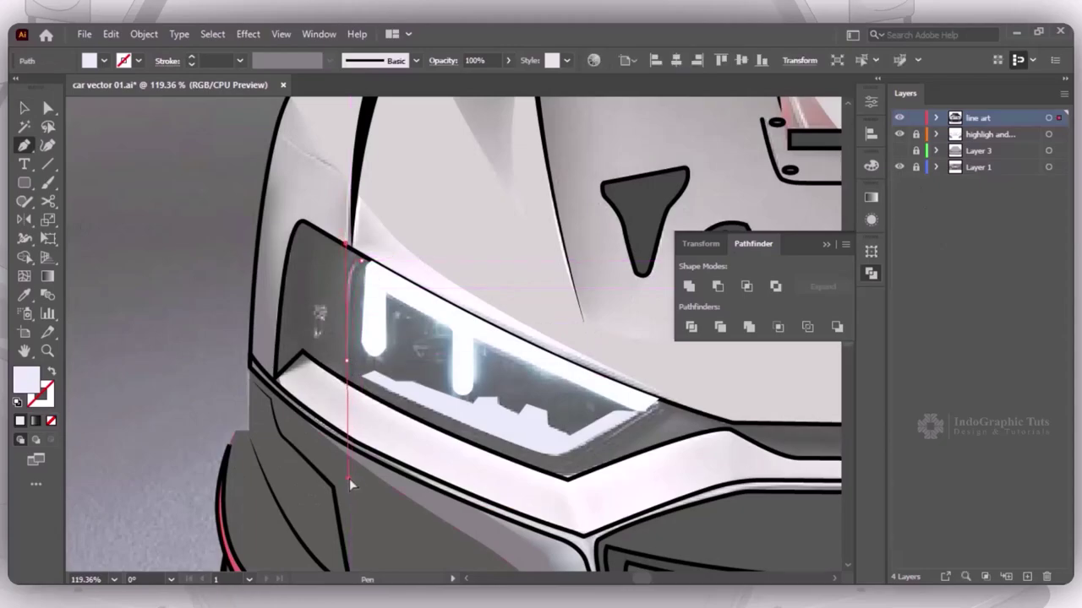
left_click(349, 478)
Make the edge line a stroke with a pointed tapered width profile, weight set to 9 pt then thinned to 2 pt
key("v")
left_click(51, 371)
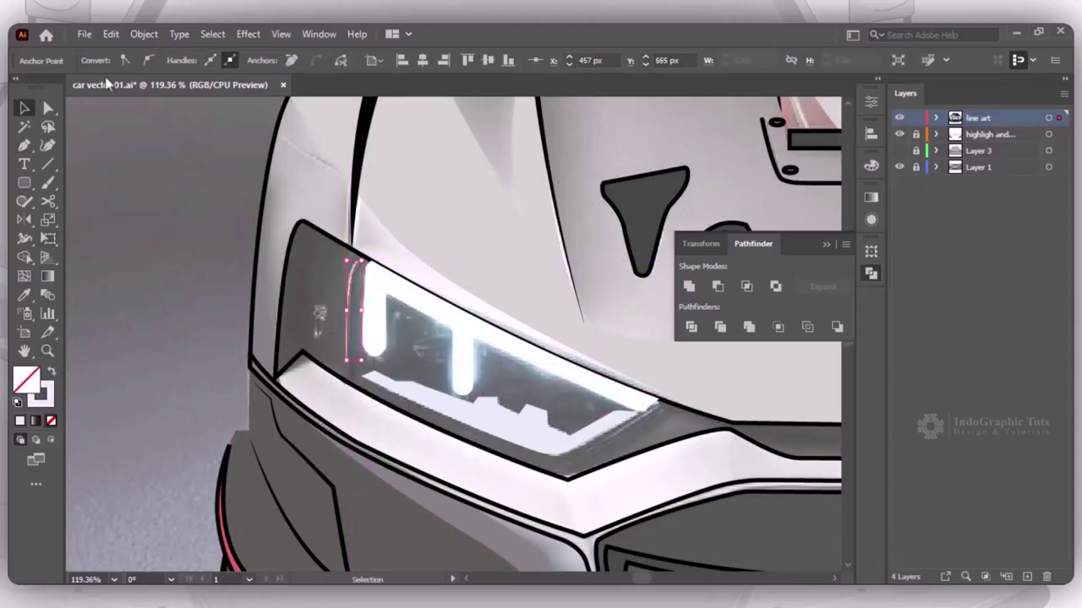
left_click(192, 60)
left_click(329, 60)
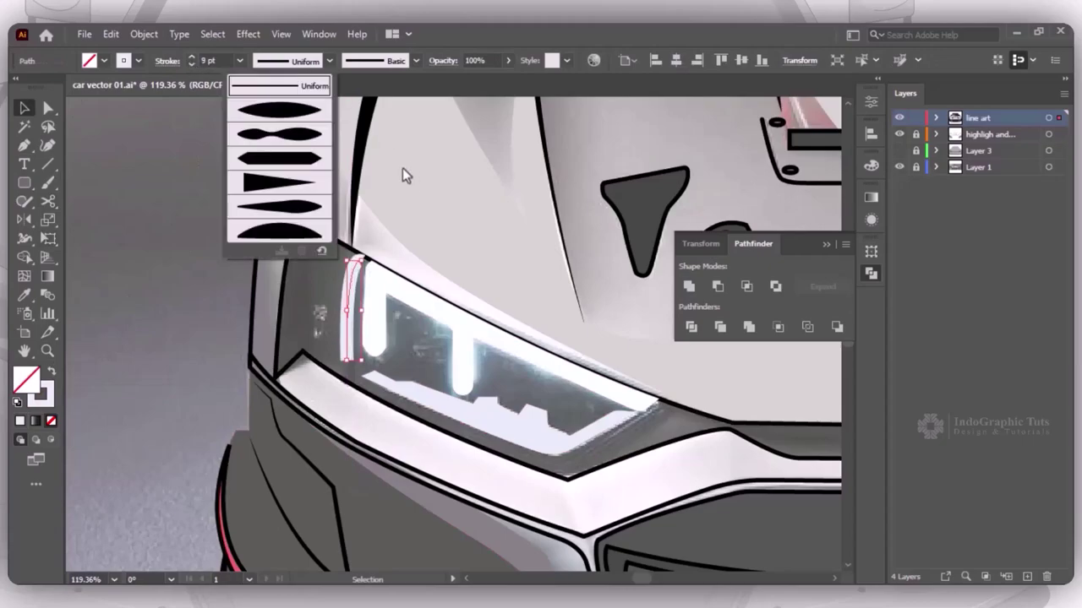
left_click(273, 189)
left_click(279, 76)
left_click(279, 230)
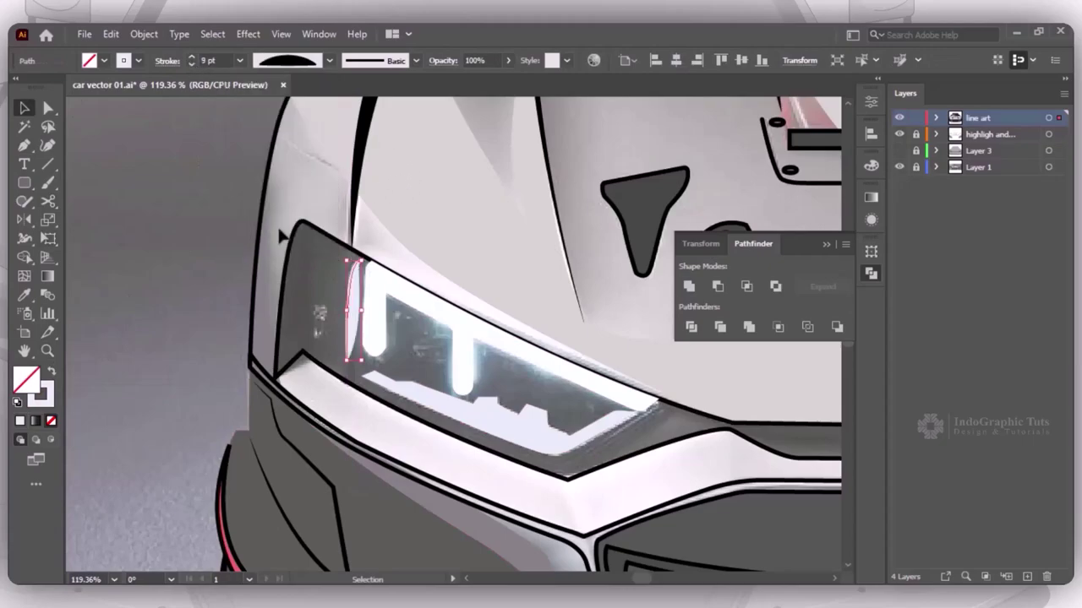
left_click(299, 75)
left_click(287, 60)
left_click(301, 156)
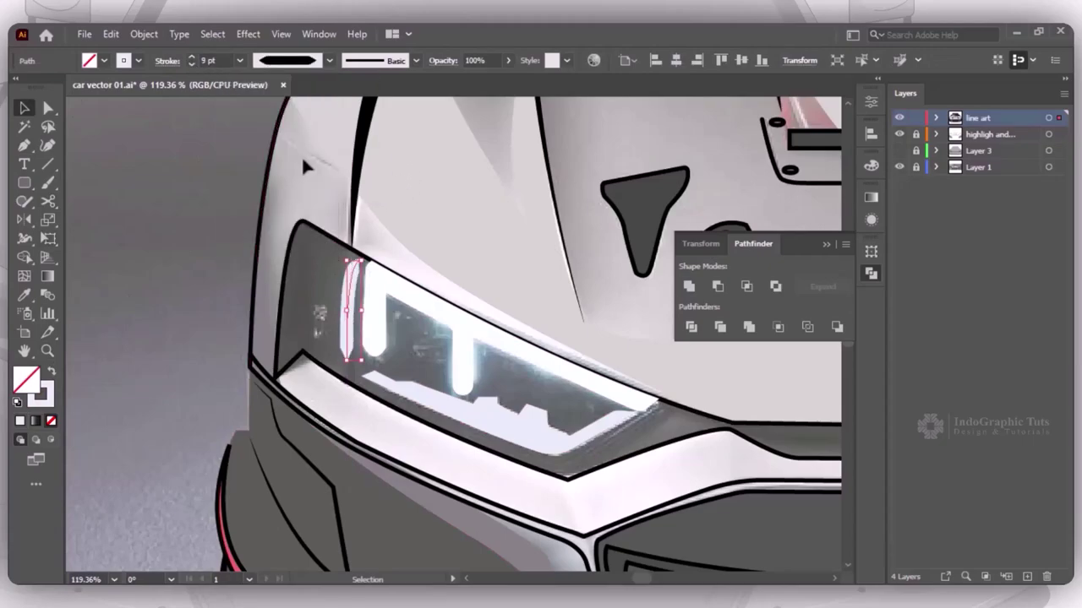
left_click(192, 64)
left_click(192, 64)
left_click(192, 64)
left_click(192, 65)
left_click(219, 183)
Turn the lower pale headlight shape into an outline and draw a curved path along its lower edge
left_click(456, 397)
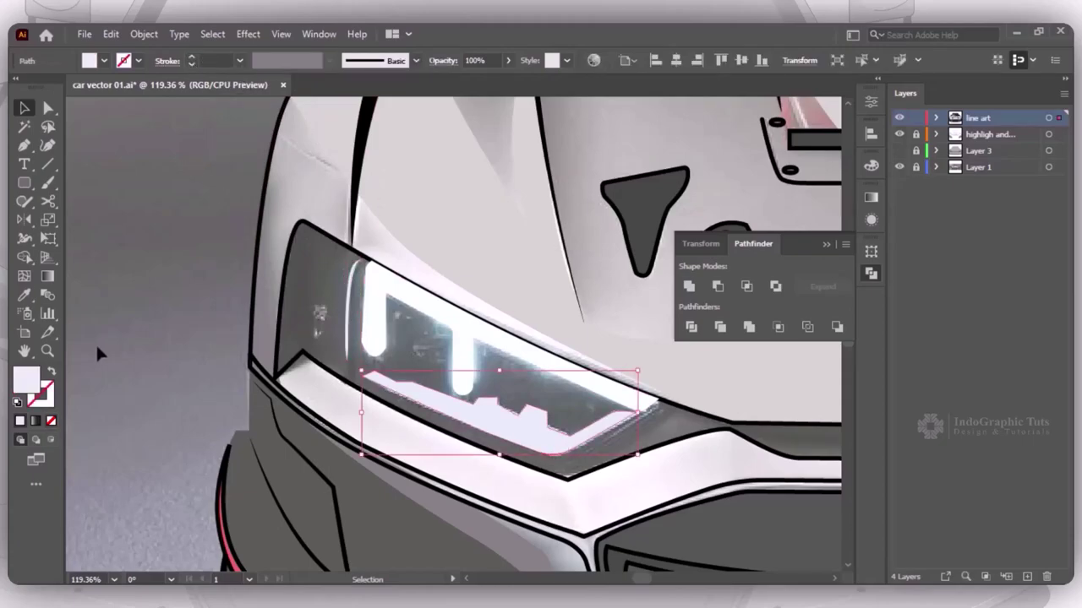
left_click(51, 374)
key("p")
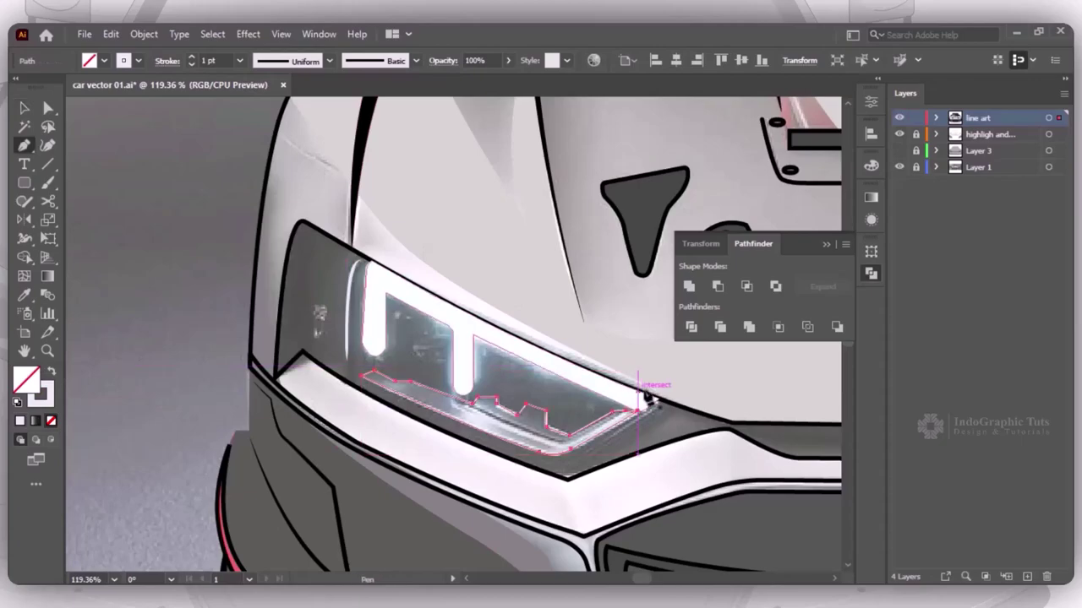
left_click(557, 448)
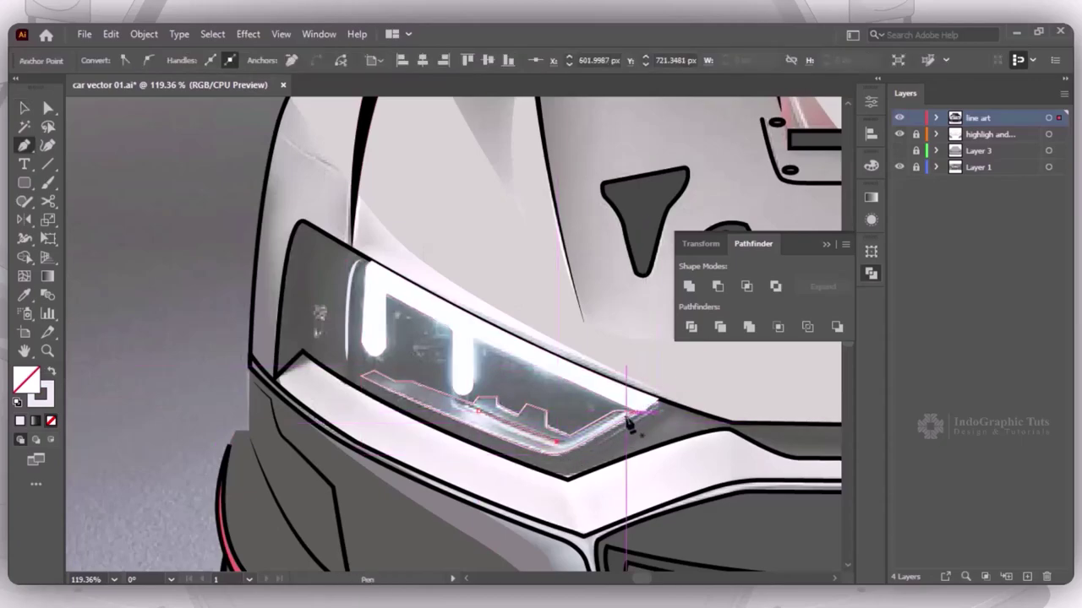
left_click(580, 438)
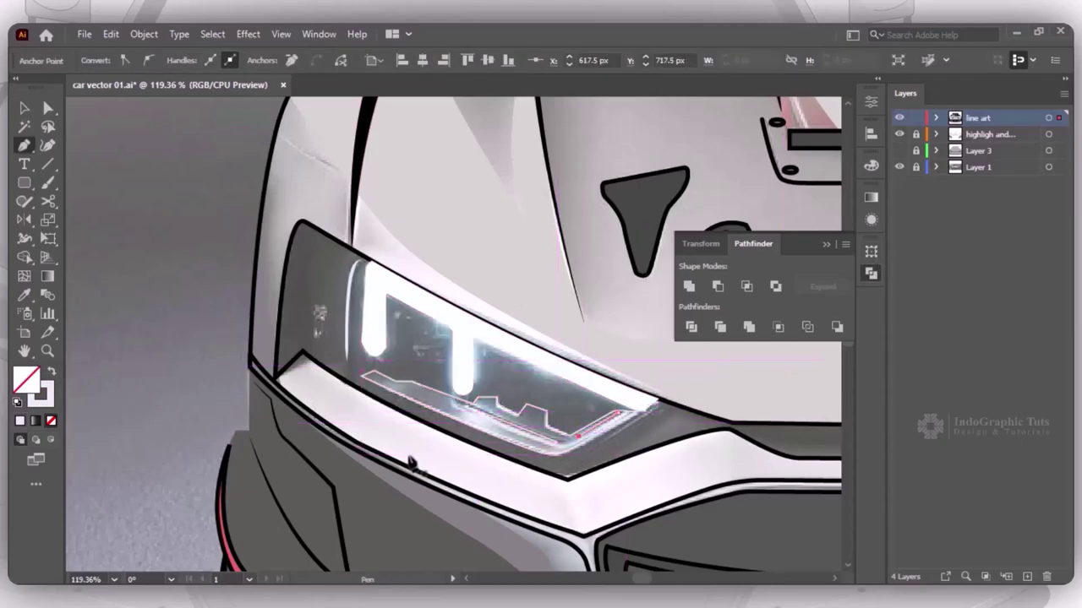
left_click(456, 411)
left_click_drag(558, 448, 558, 453)
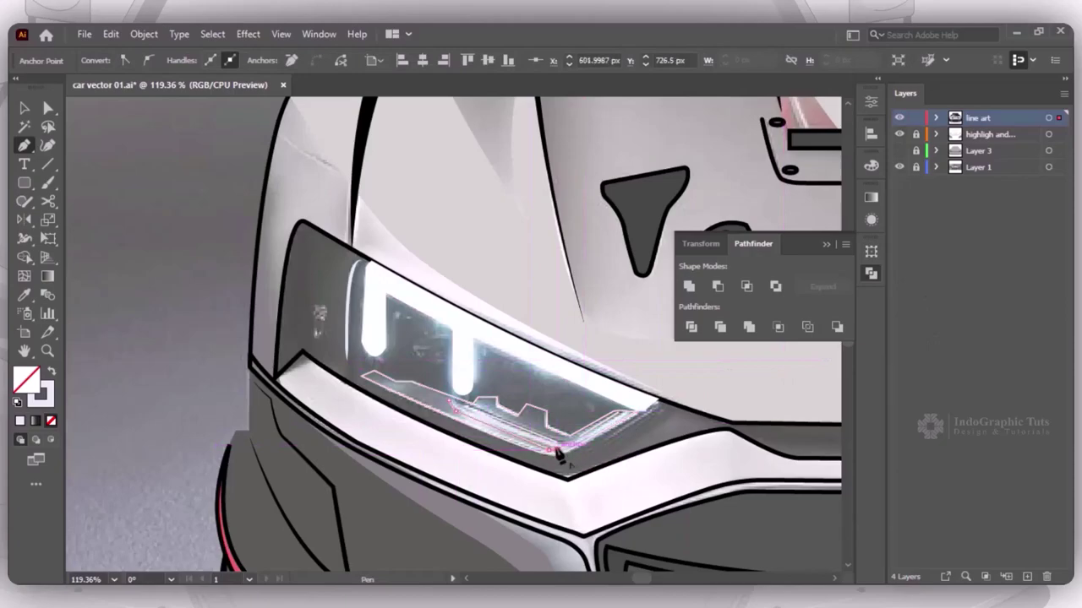
Set the new headlight path's stroke colour to AAACAD
key("v")
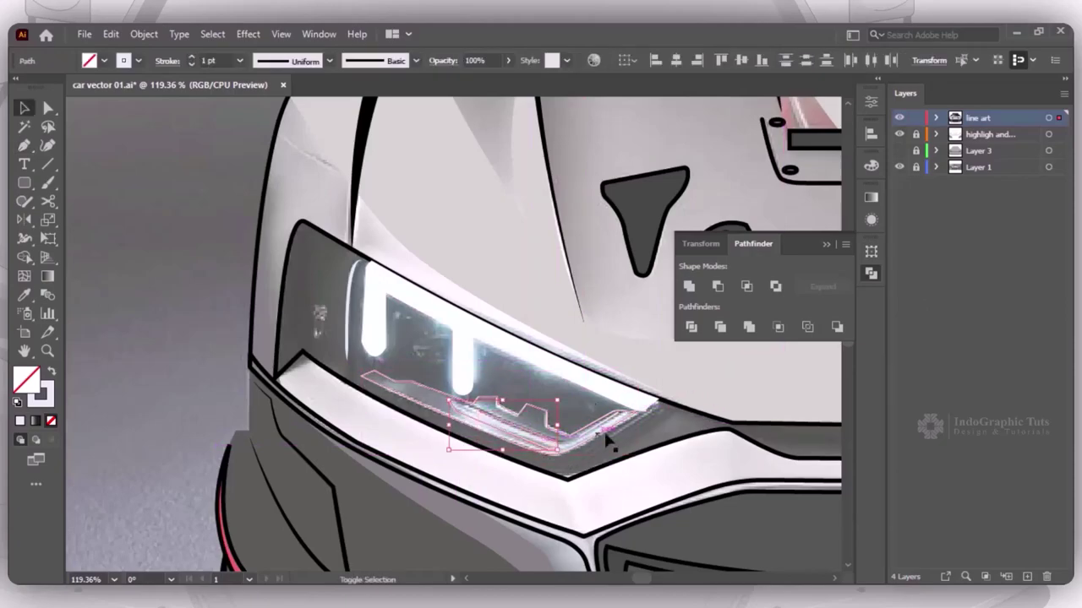
double_click(41, 397)
type("aaacad")
key("Return")
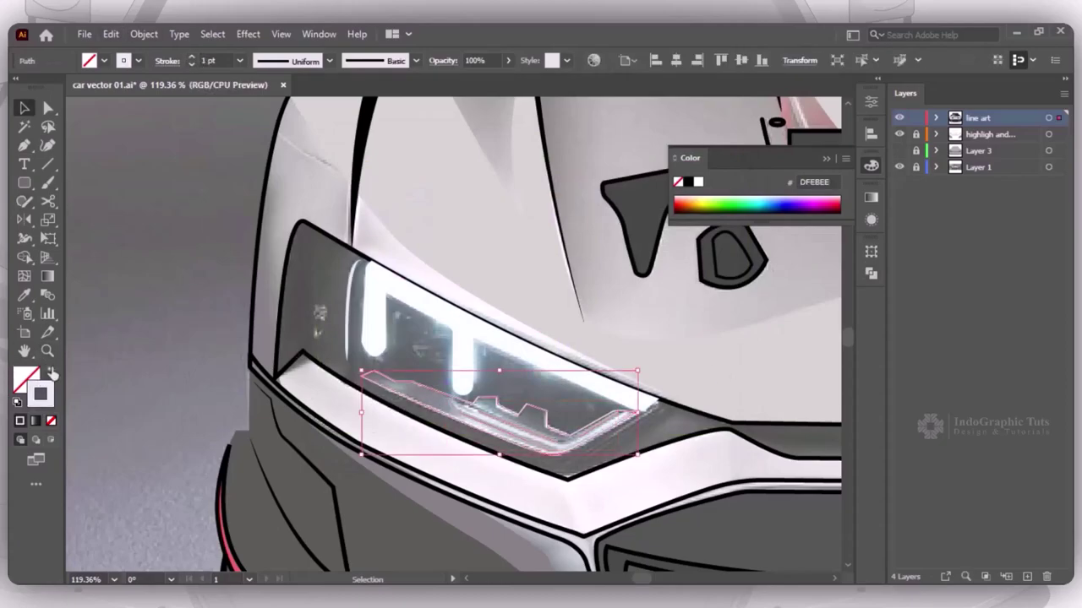
left_click(688, 449)
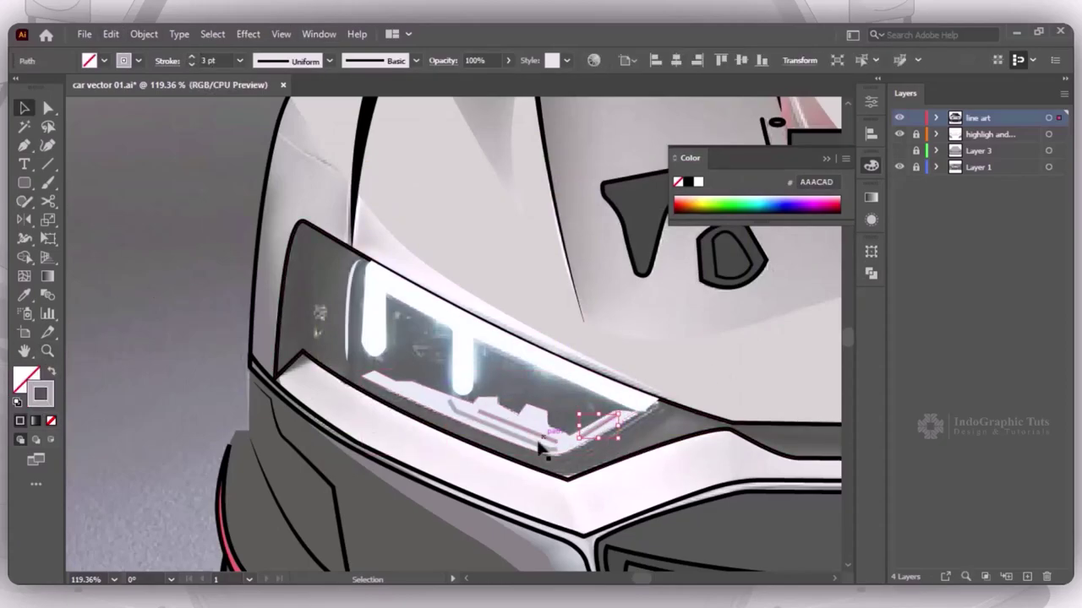
Apply tapered lens-shaped width profiles to the highlight lines inside the headlight
left_click(531, 447)
left_click(329, 60)
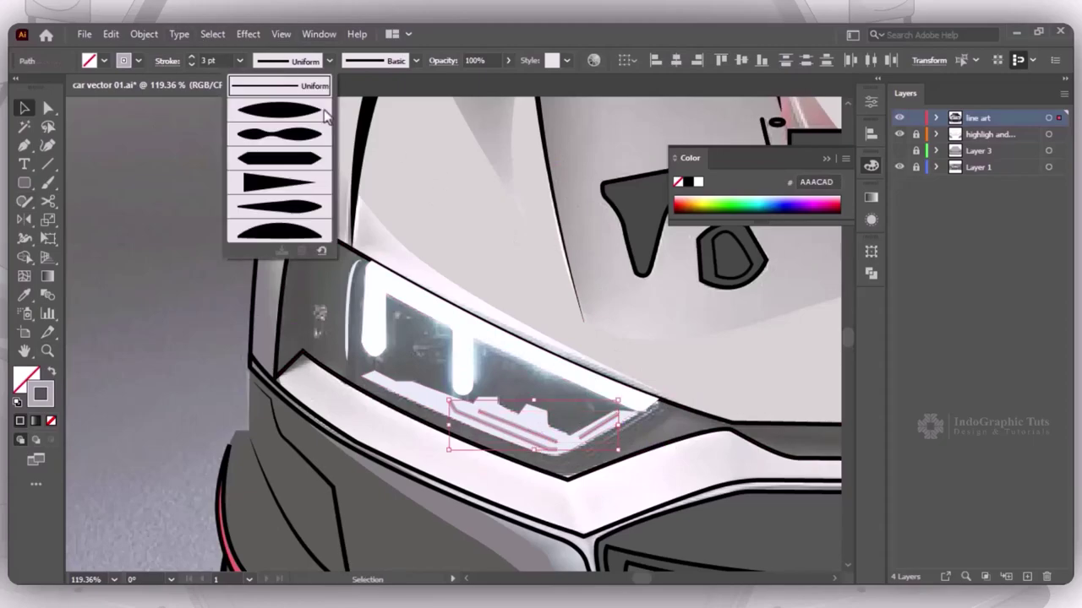
left_click(315, 105)
left_click(203, 161)
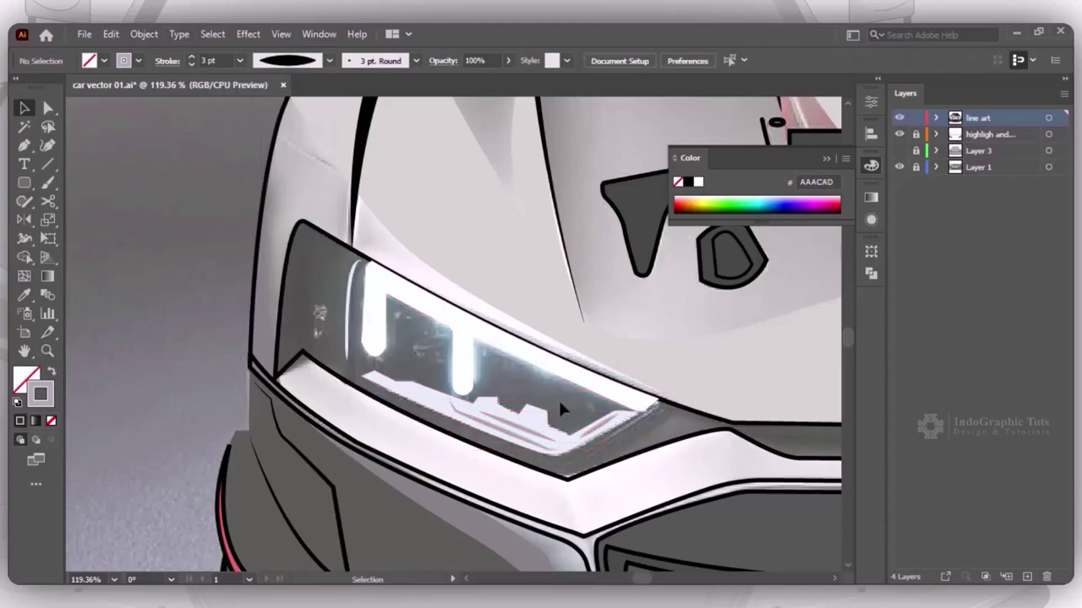
left_click(329, 60)
left_click(315, 203)
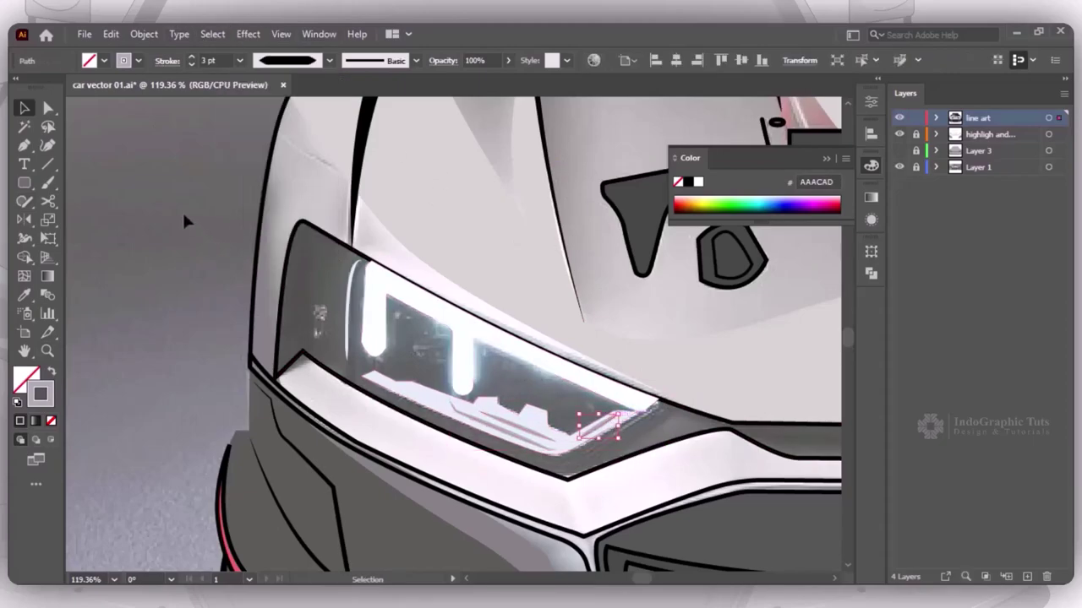
Set the small highlight near the headlight bottom to a 2 pt stroke
left_click(612, 418)
left_click(191, 57)
left_click(186, 145)
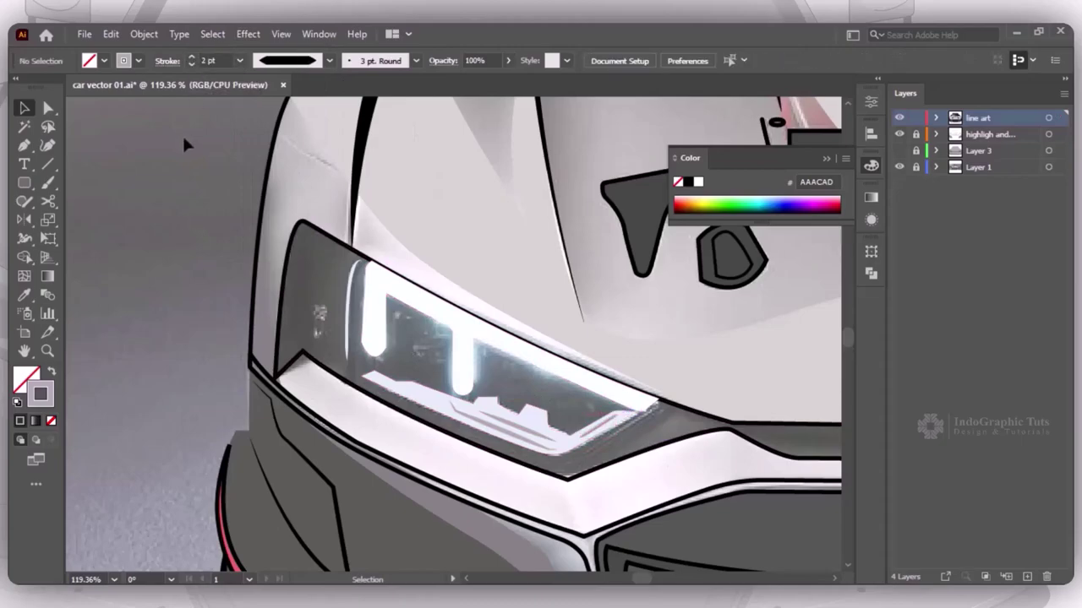
key("ctrl+0")
Toggle Layer 3's visibility and select the left headlight's LED shapes and lower highlight
left_click(898, 150)
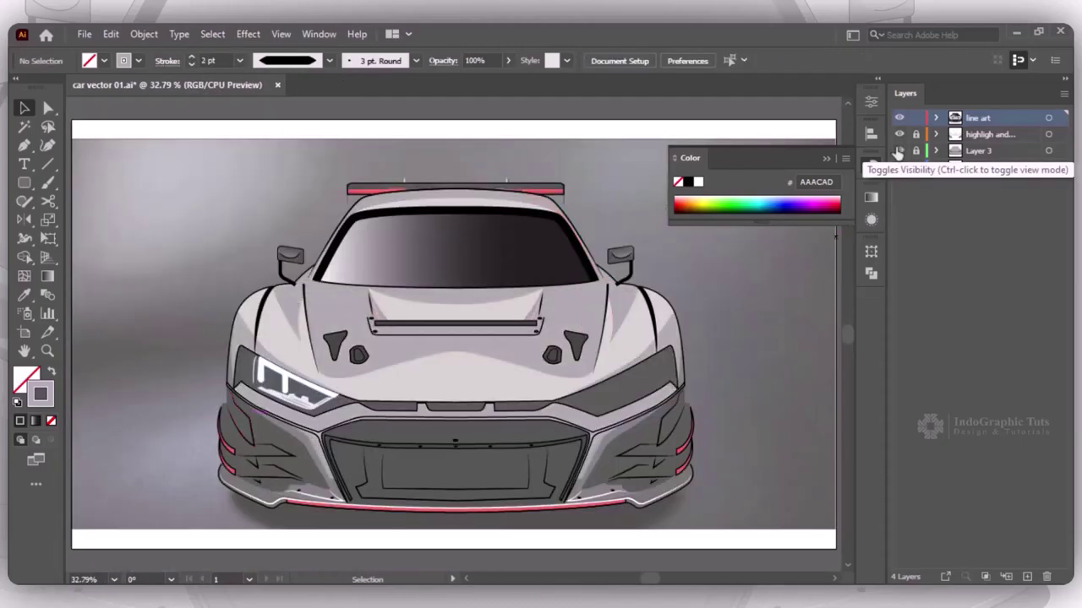
left_click(291, 384)
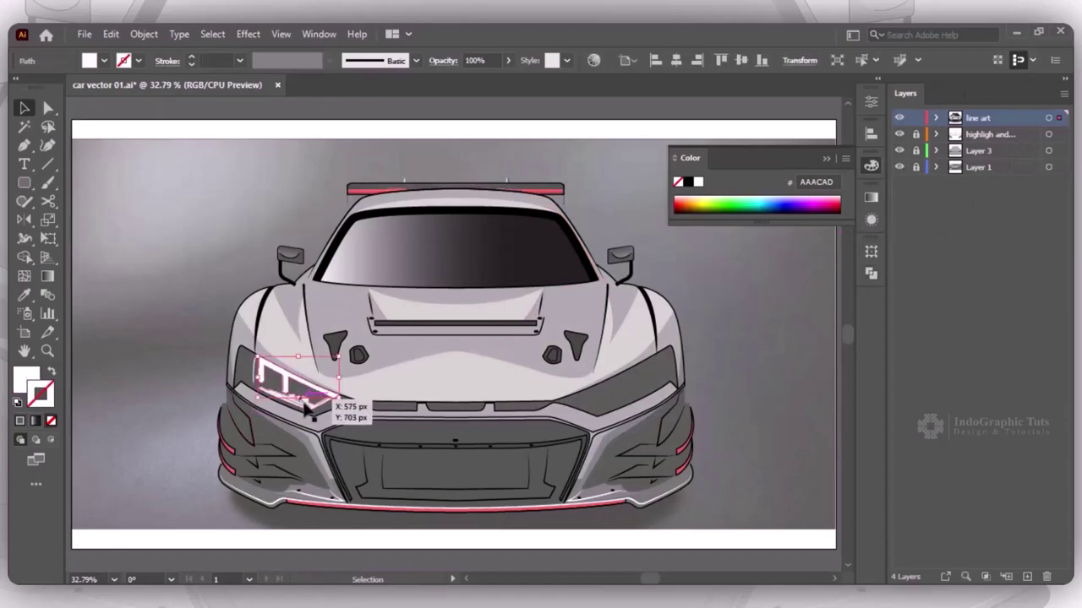
key("z")
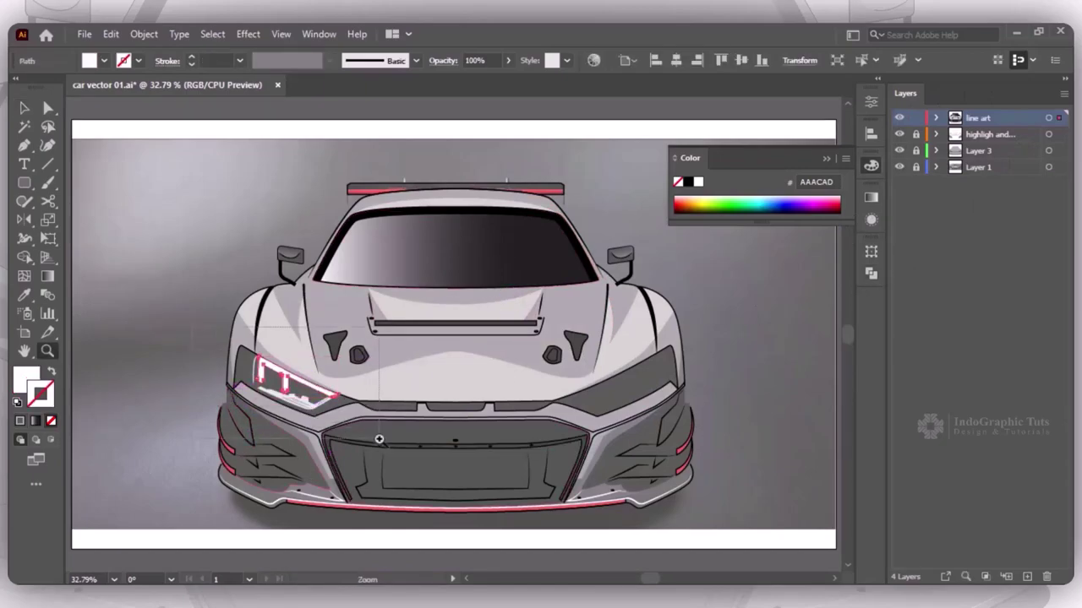
left_click_drag(202, 355, 380, 440)
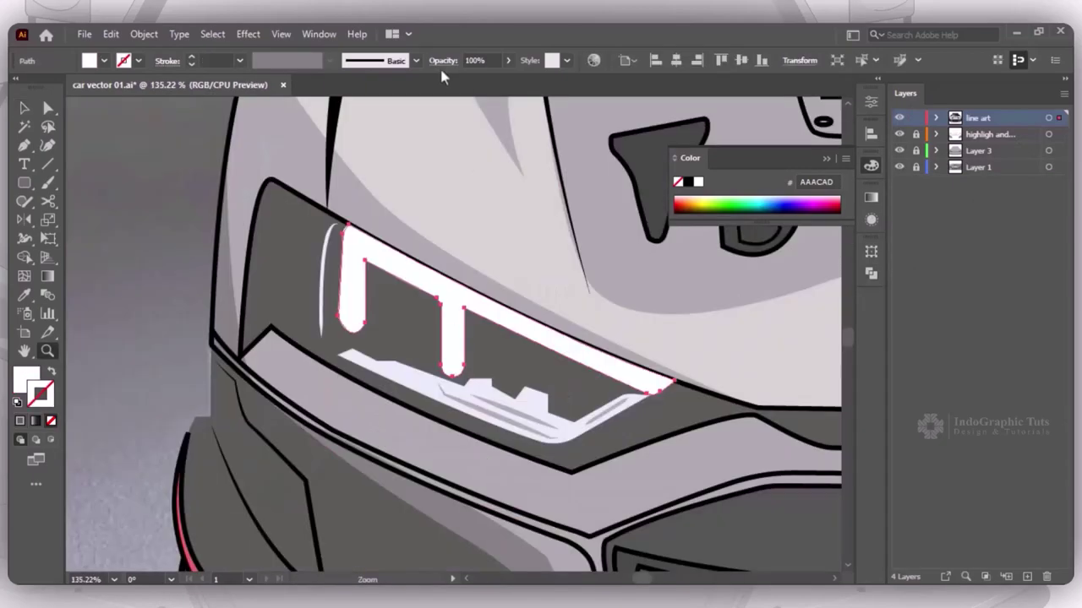
key("v")
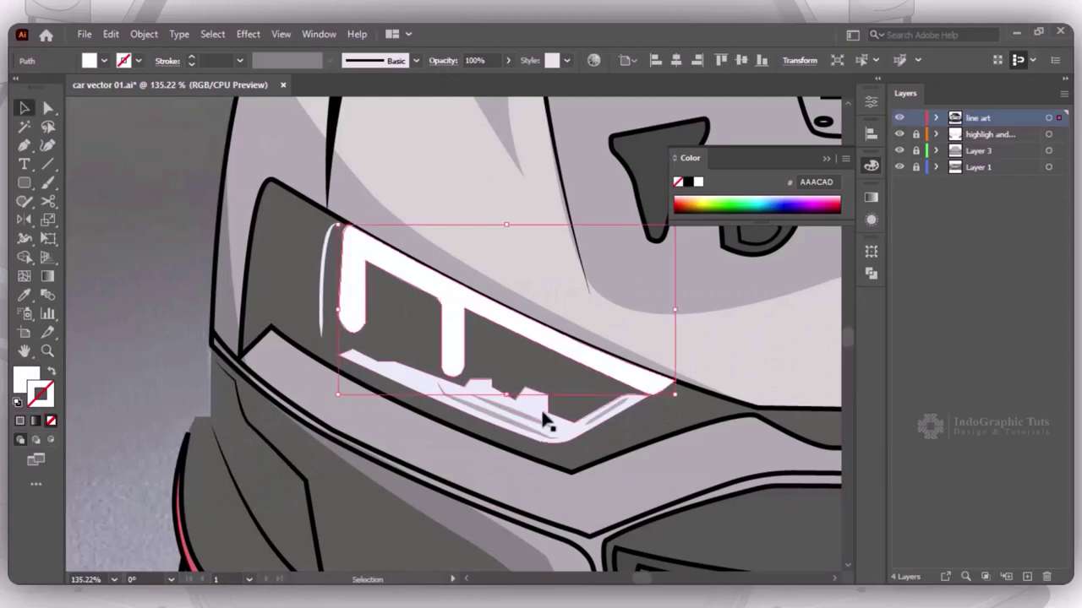
left_click(551, 422, "shift")
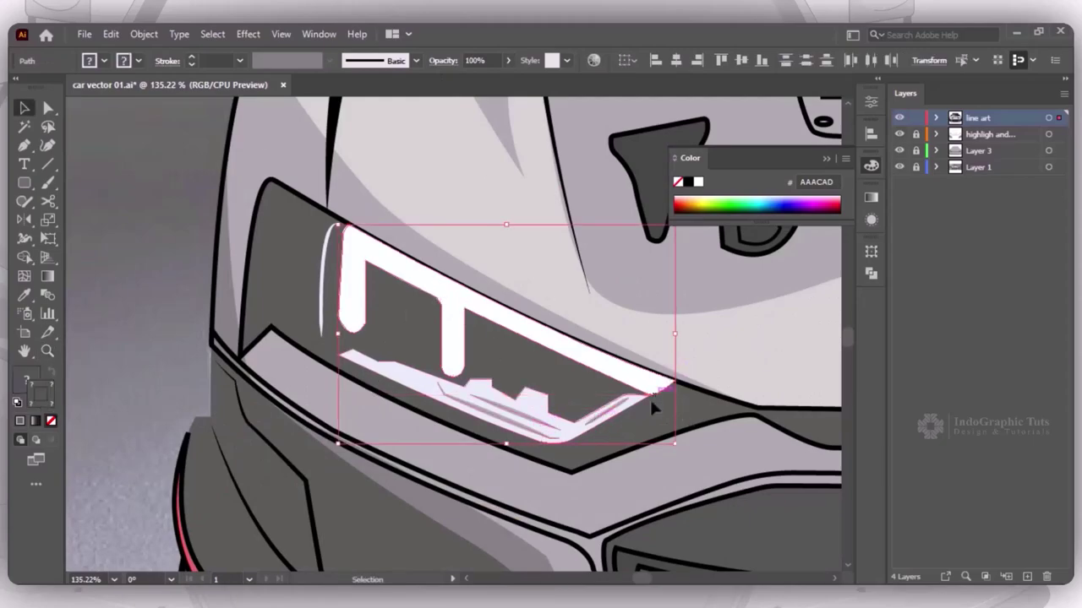
key("ctrl+0")
Reflect a copy of the LED shapes across the car's centre onto the right headlight
key("o")
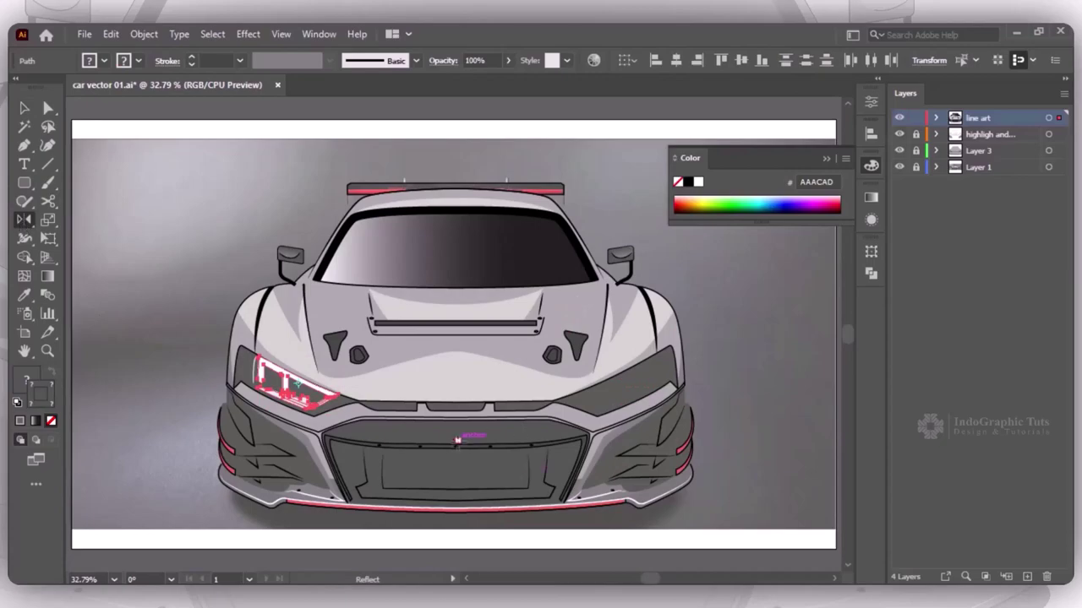
left_click(458, 441, "alt")
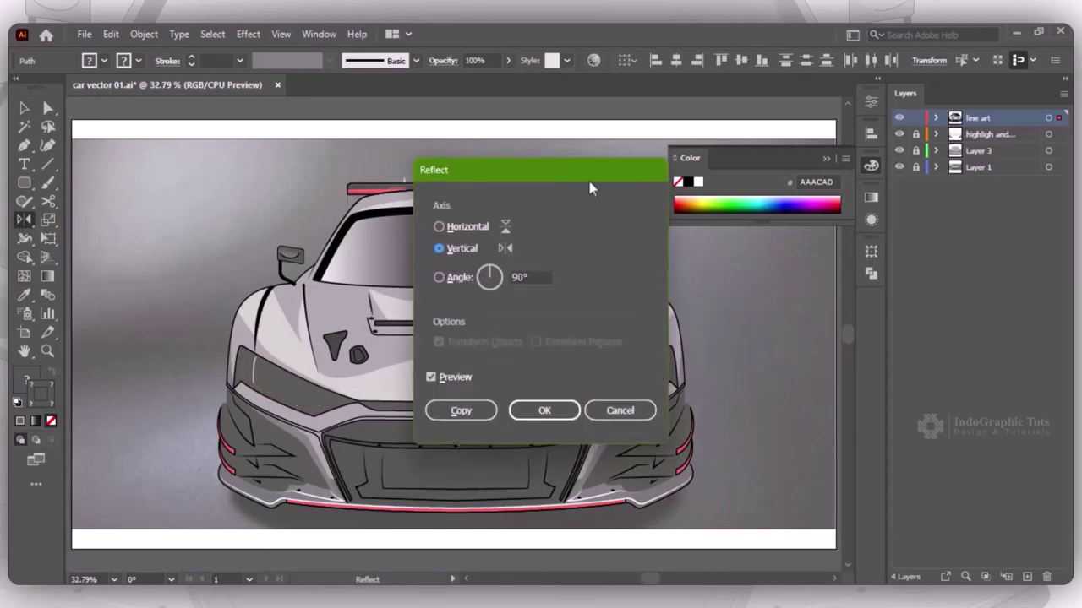
left_click_drag(590, 187, 628, 188)
left_click(498, 411)
key("v")
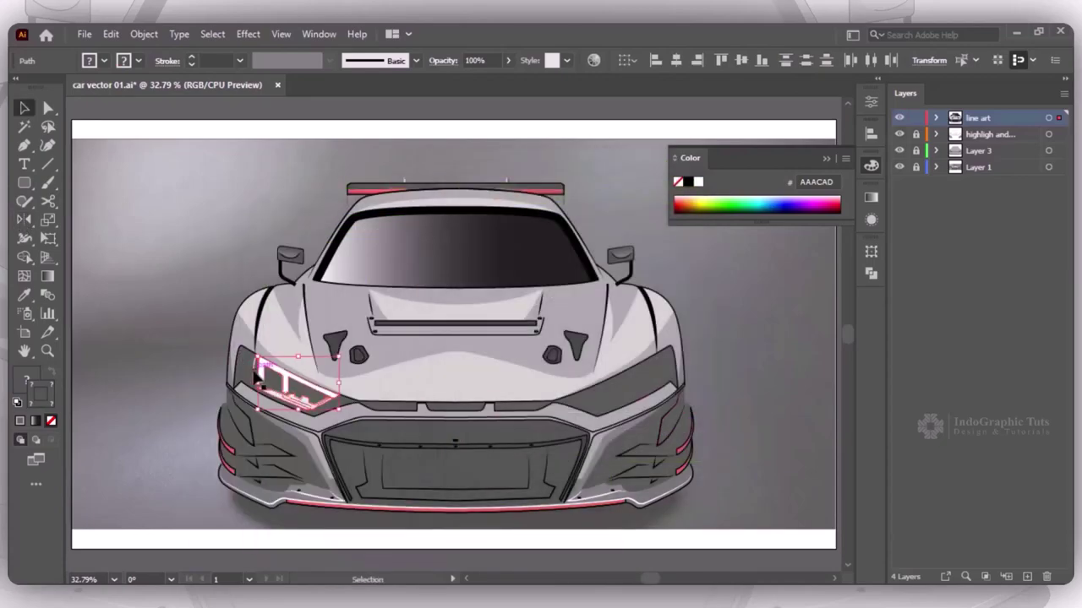
key("o")
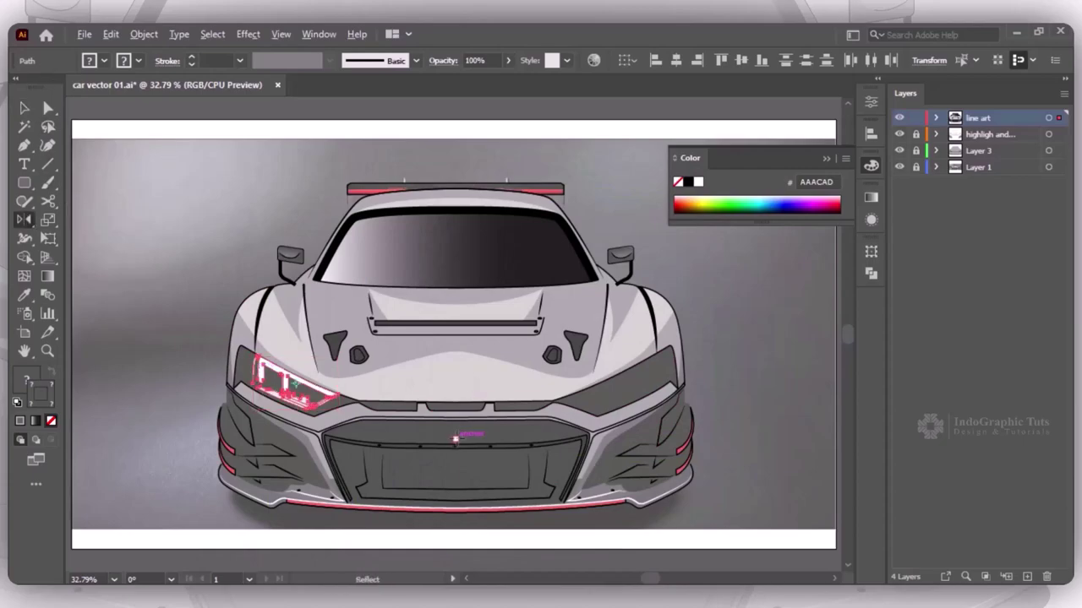
left_click(455, 438, "alt")
left_click(497, 426)
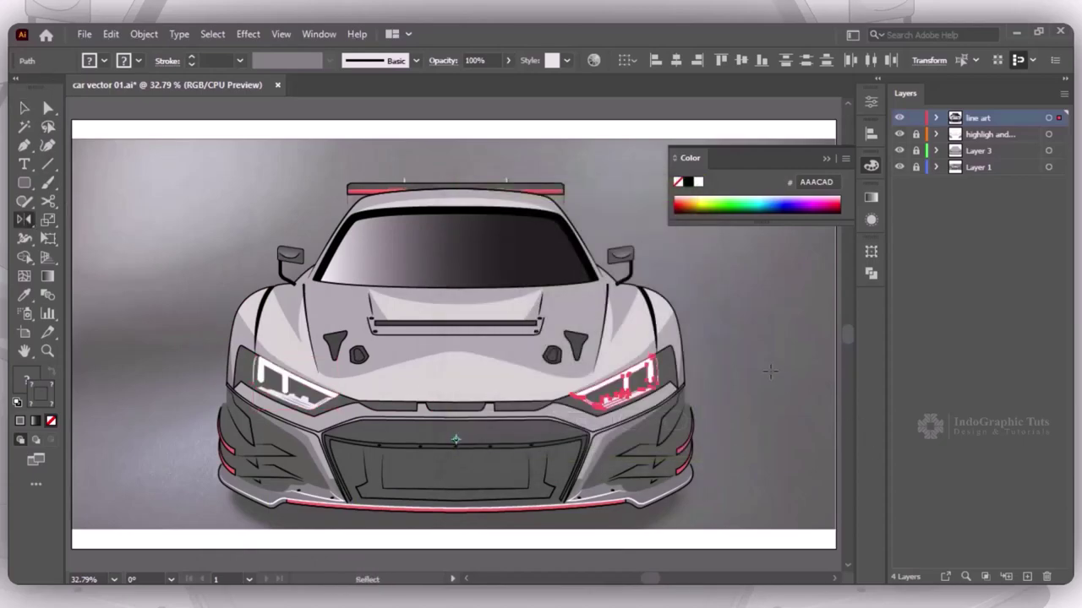
Check the mirrored right headlight, then hide the grey background layer
key("z")
left_click(700, 419)
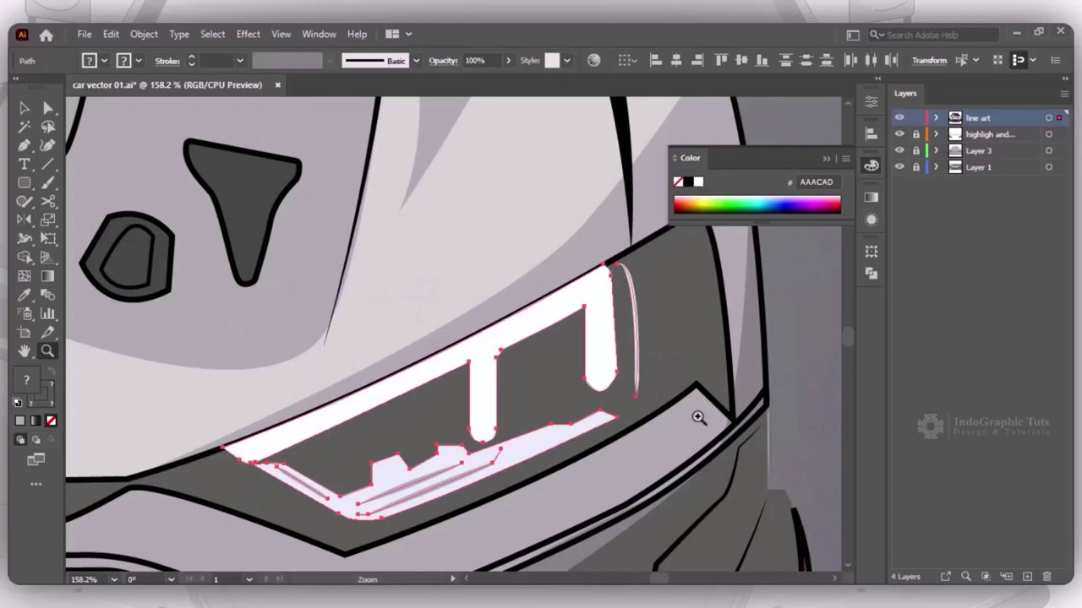
key("ctrl+0")
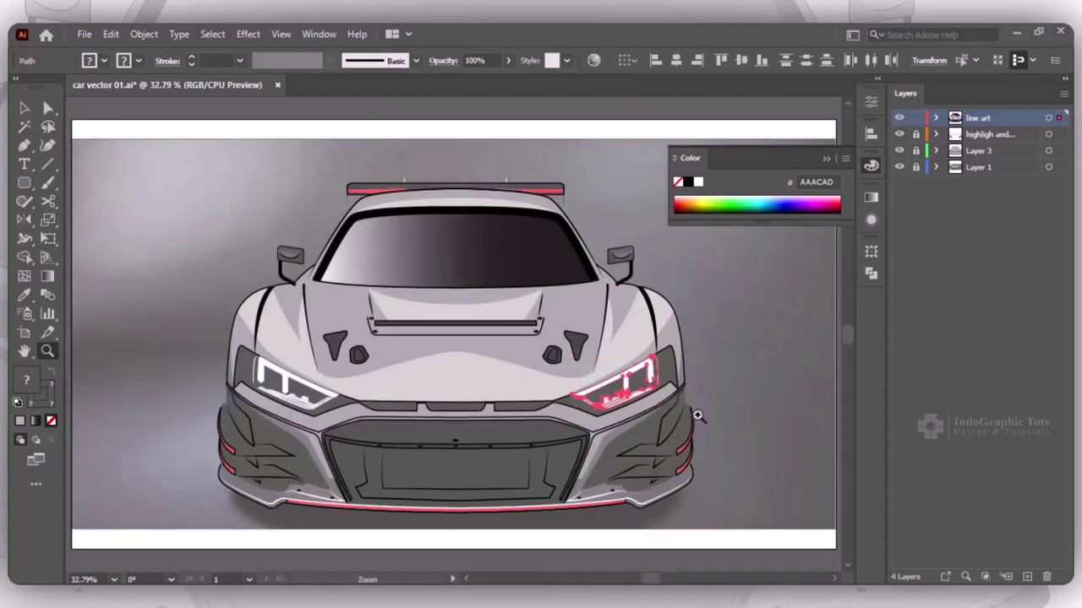
key("v")
left_click(738, 398)
left_click(899, 166)
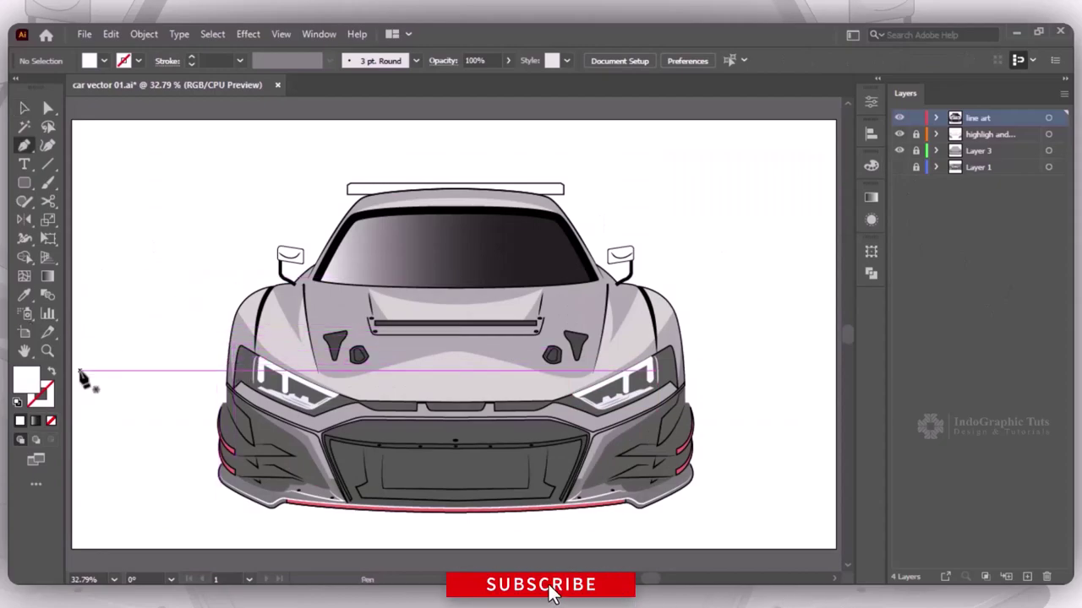
Isolate the car line art and draw a curved Pen shape over the left headlight to the grille
double_click(375, 343)
key("p")
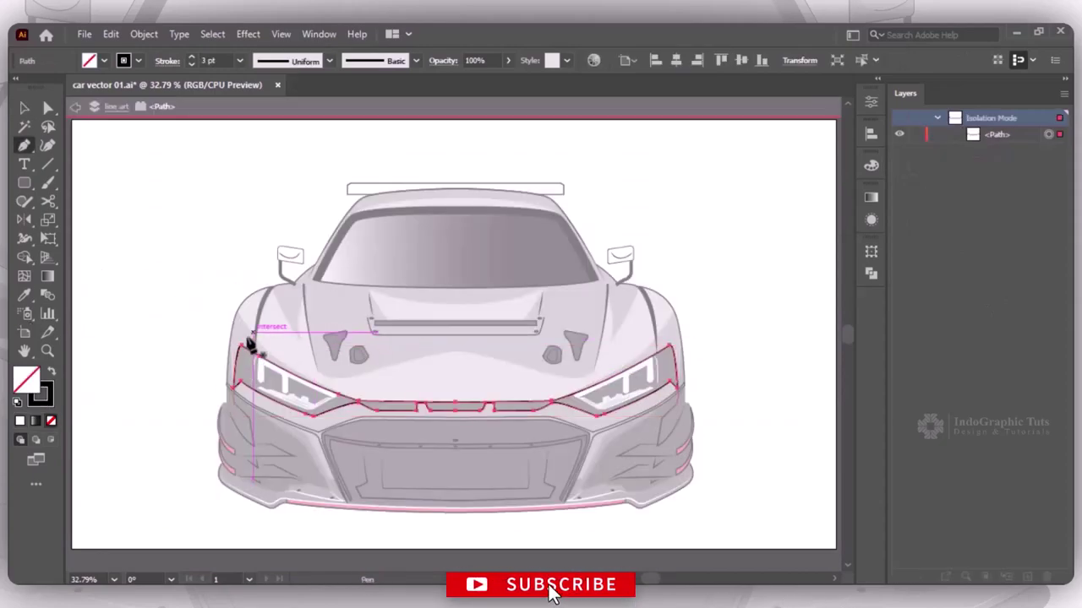
left_click(228, 353)
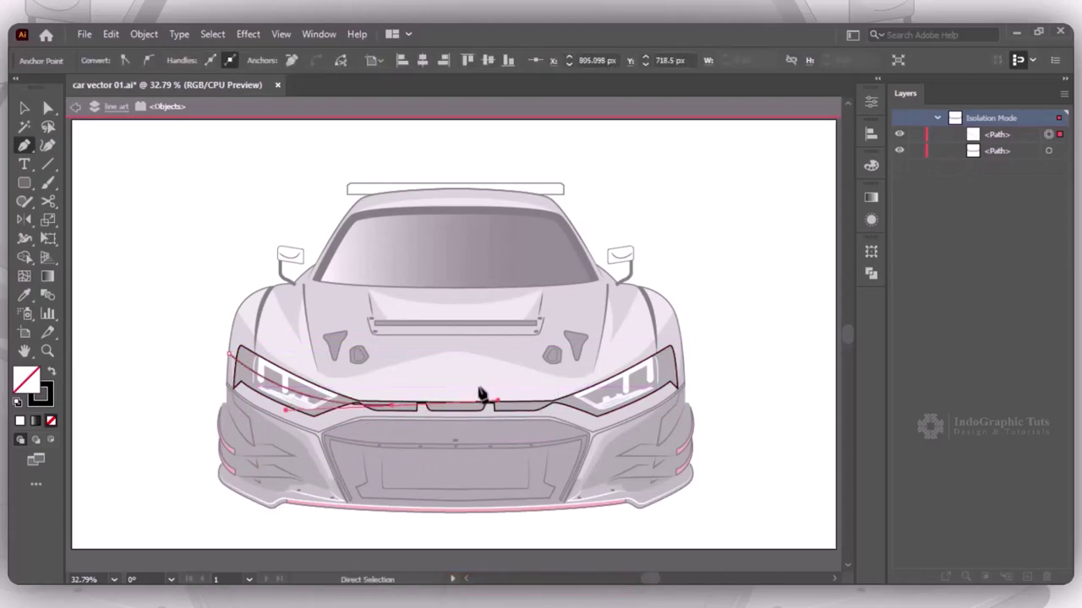
left_click(418, 411)
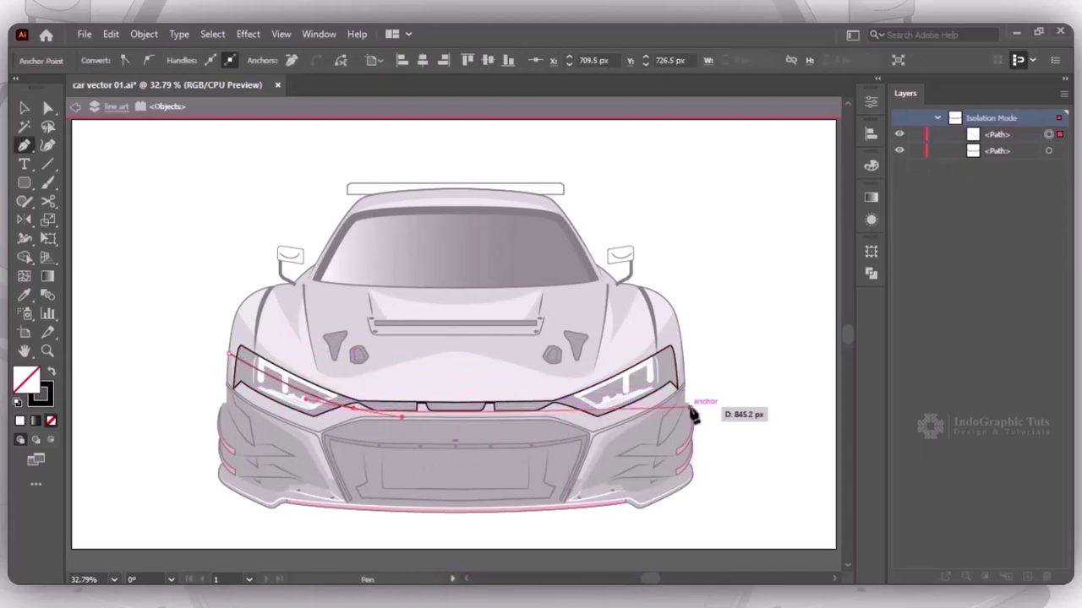
left_click_drag(400, 423, 414, 422)
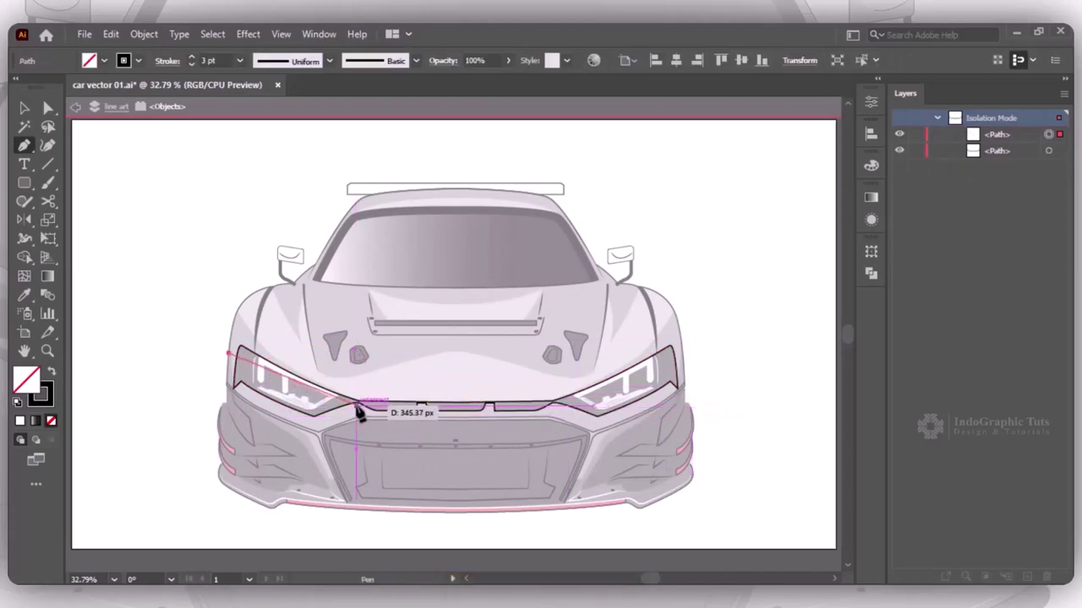
left_click(414, 423)
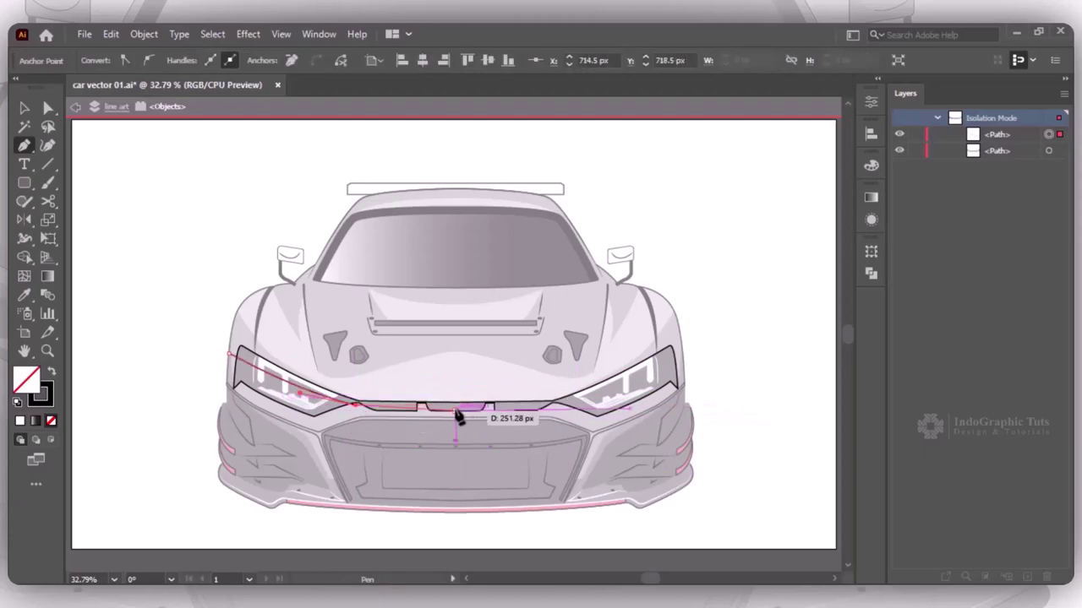
left_click(457, 412)
left_click_drag(227, 350, 245, 372)
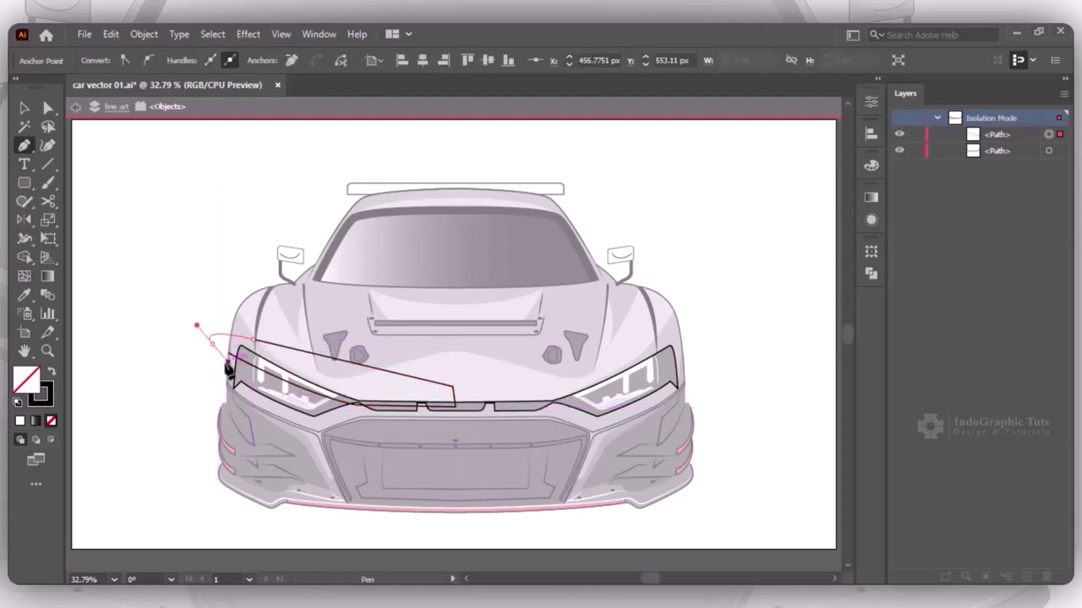
key("v")
Trim the shape to the headlight with Shape Builder, fill it white at 50% opacity
key("shift+m")
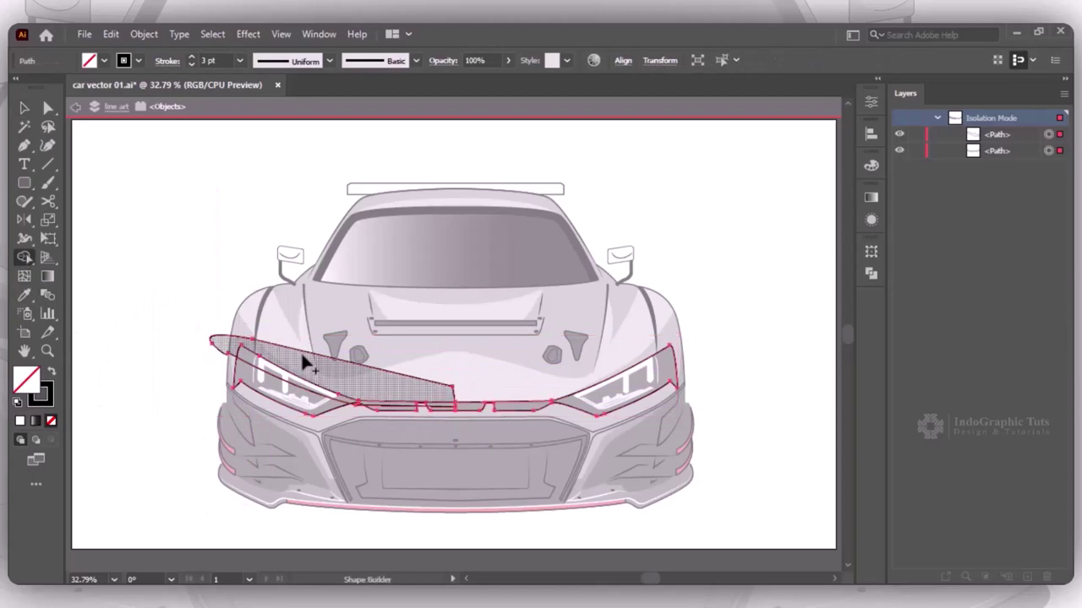
left_click(301, 346, "alt")
left_click(306, 387)
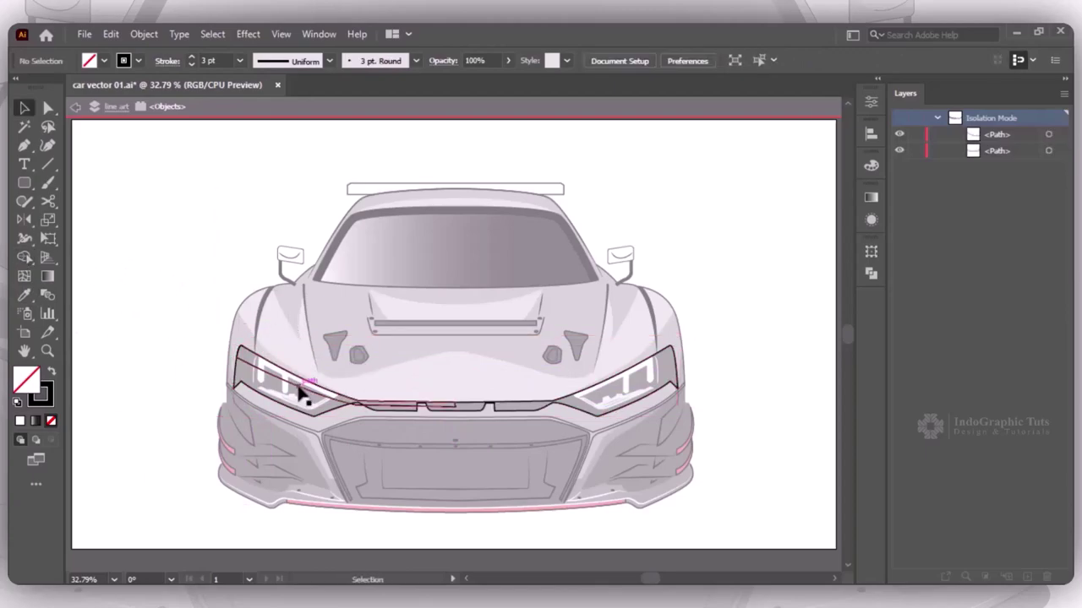
key("shift+x")
double_click(26, 380)
key("Return")
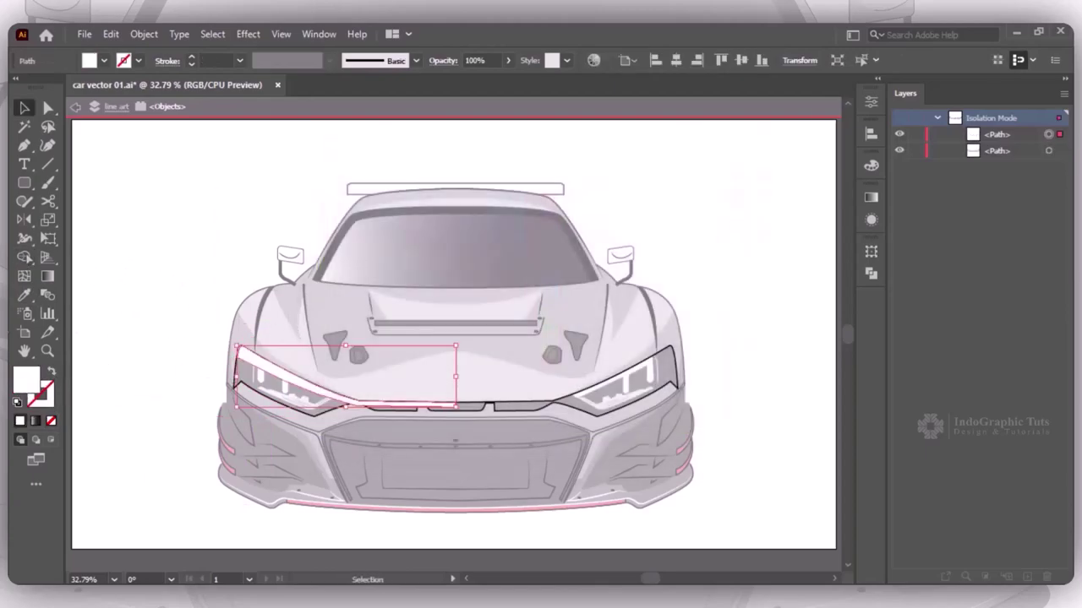
left_click(466, 60)
type("50")
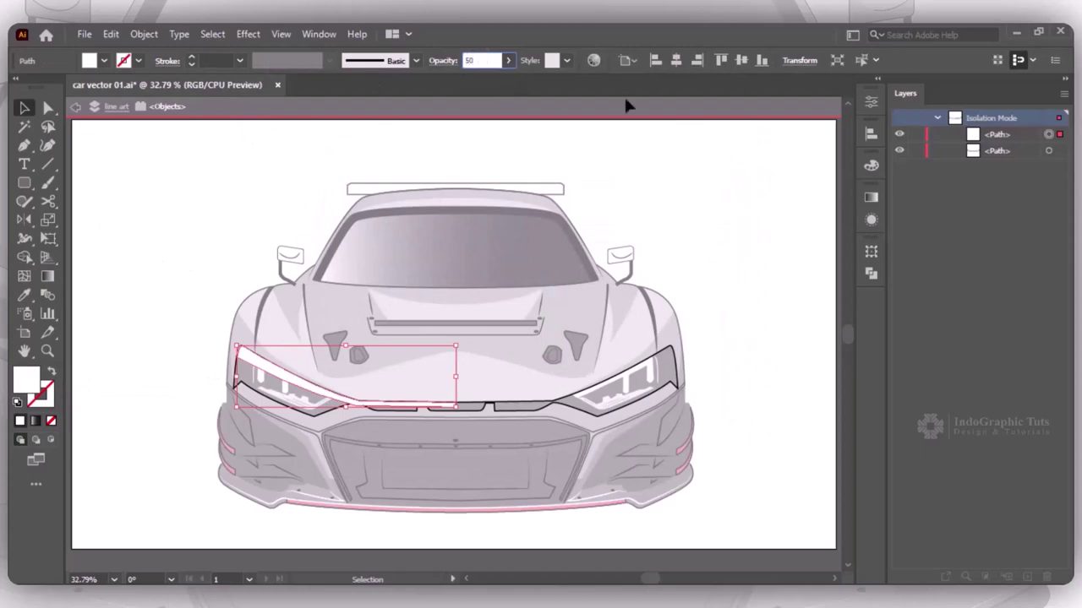
left_click(502, 278)
left_click(298, 387)
Reflect a copy of the white headlight shape across the car's centre
left_click(24, 219)
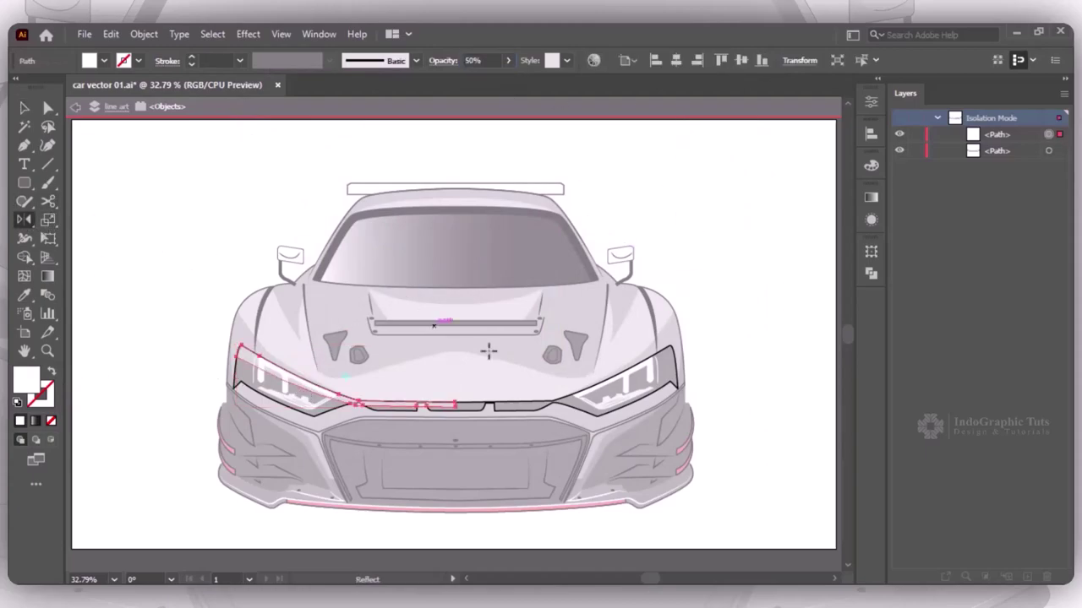
left_click(457, 440, "alt")
left_click_drag(586, 188, 307, 246)
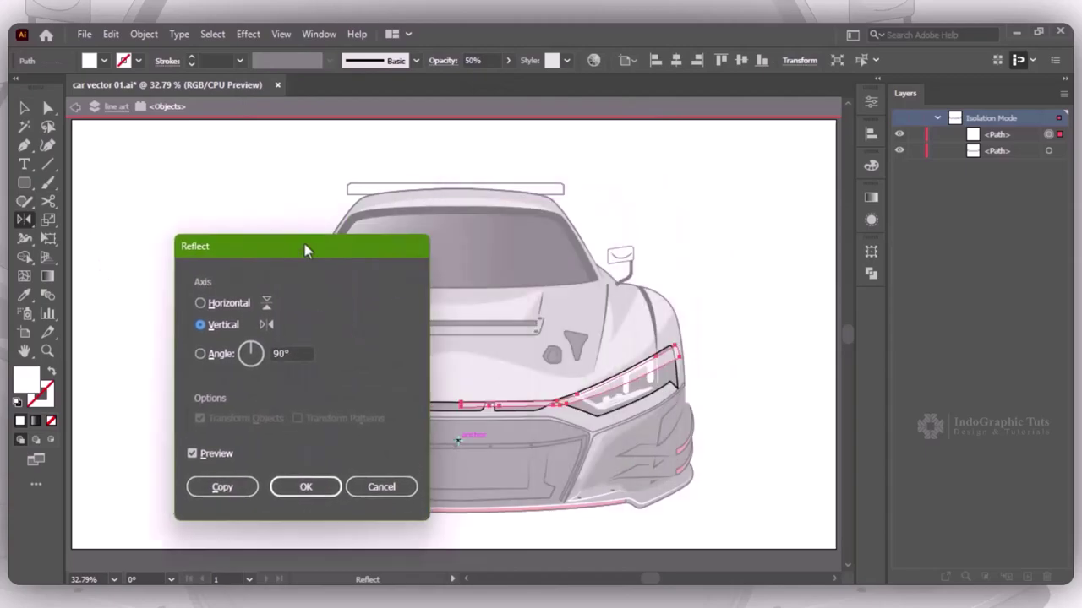
key("Escape")
left_click(457, 406, "alt")
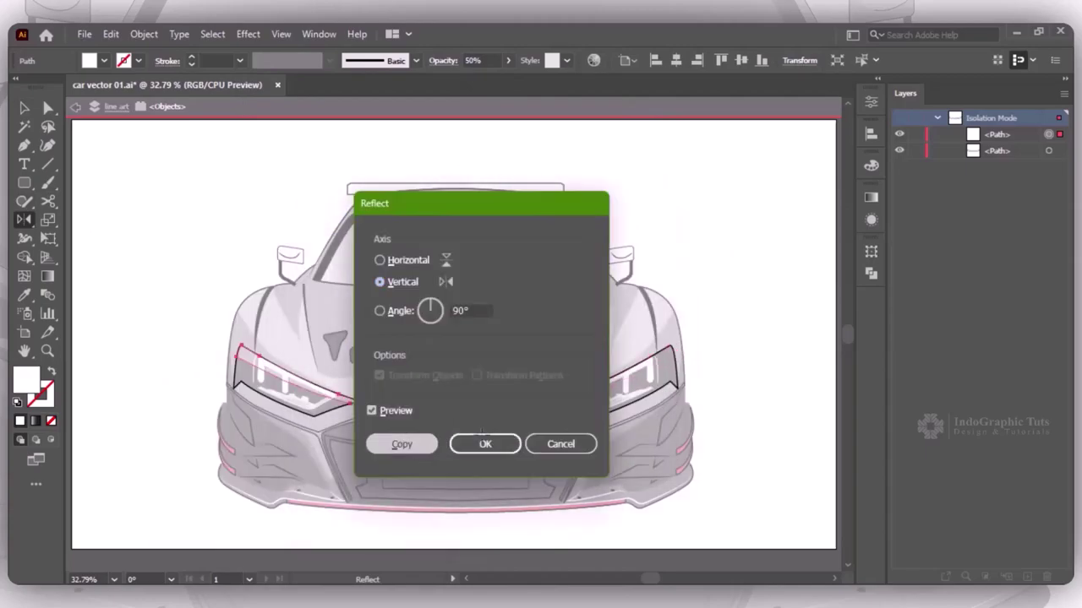
left_click(333, 512)
Unite both headlight shapes into one with Pathfinder
key("v")
left_click(272, 371, "shift")
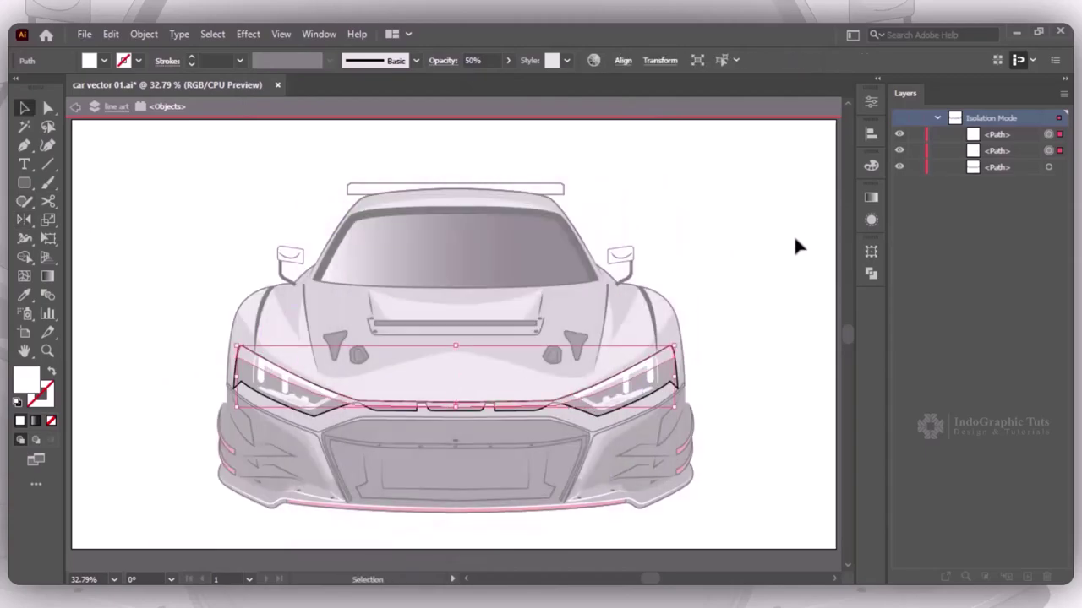
left_click(871, 273)
left_click(689, 285)
left_click(644, 361)
left_click(638, 380)
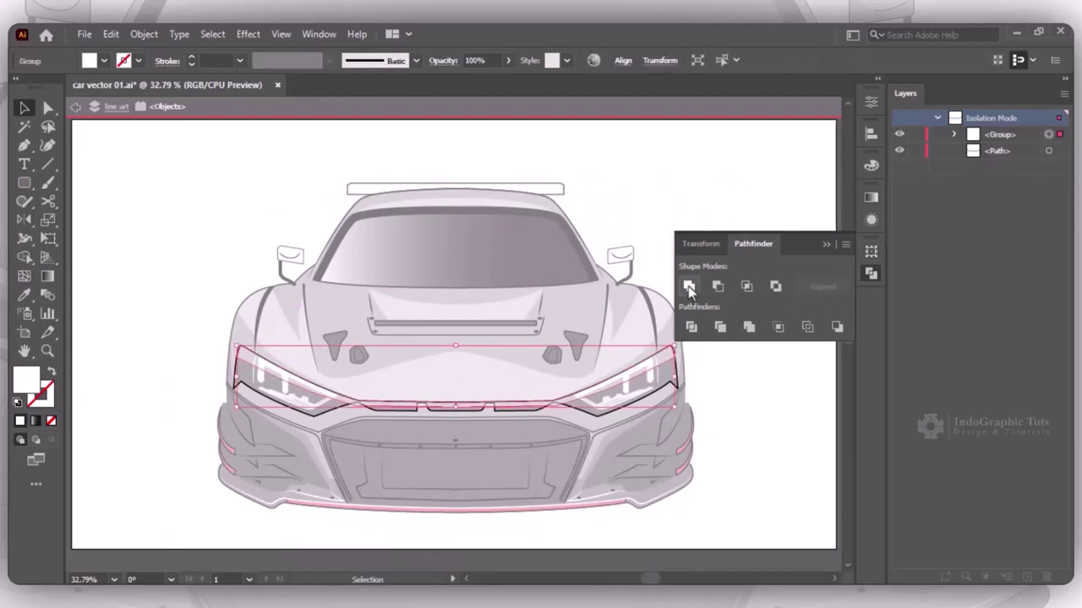
key("ctrl+shift+a")
Draw a rectangle covering the notch in the headlight band
key("z")
left_click_drag(375, 345, 510, 430)
key("v")
left_click(469, 381)
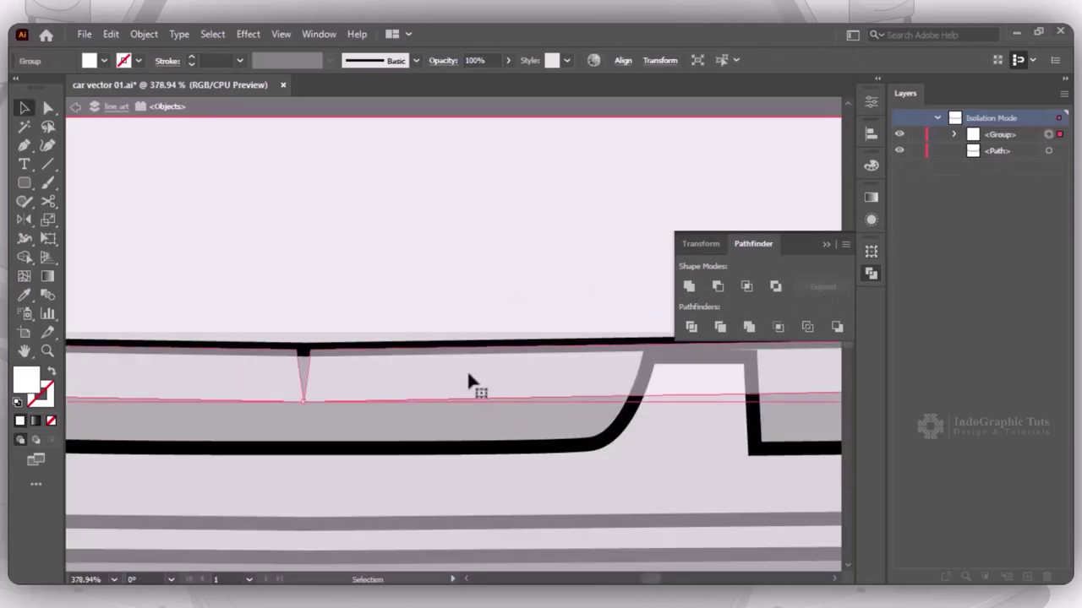
left_click_drag(23, 182, 93, 181)
left_click_drag(275, 346, 321, 403)
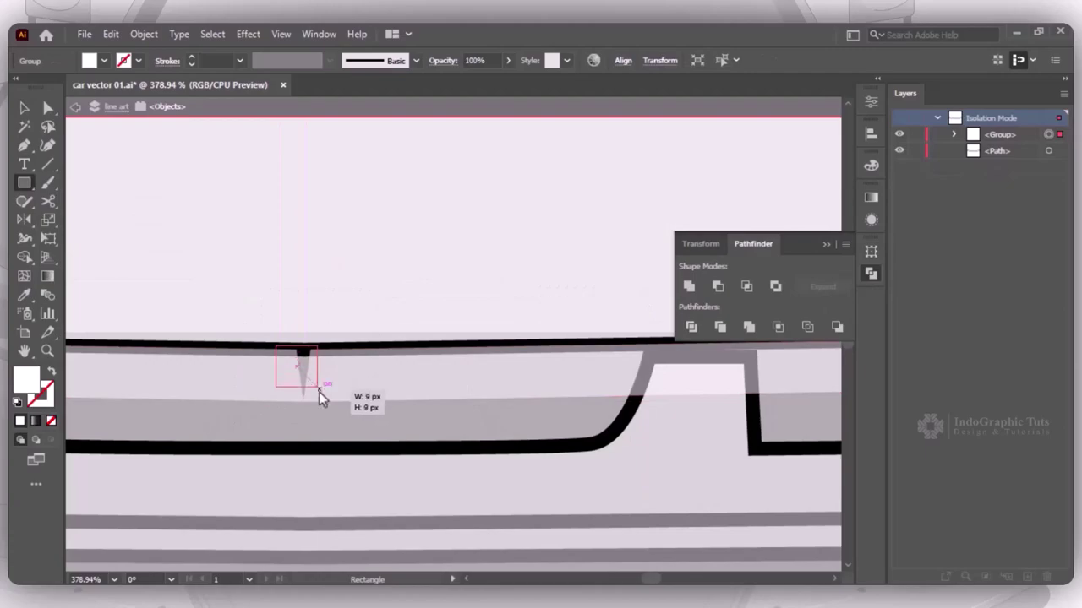
key("ctrl+z")
left_click_drag(280, 349, 320, 400)
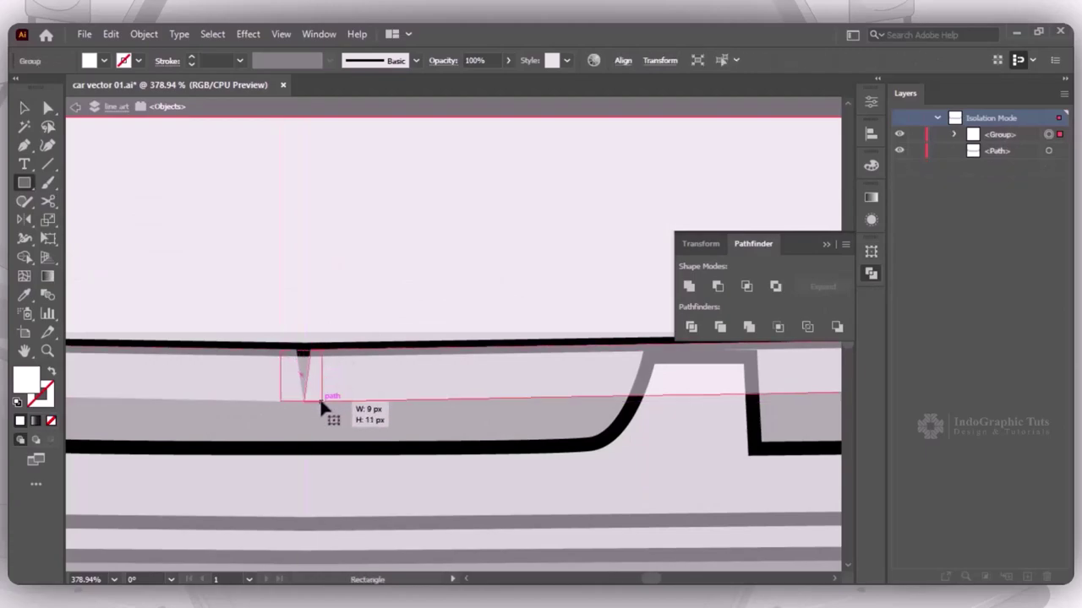
Unite the rectangle with the band, set it to 50% opacity, and exit isolation mode
key("v")
left_click(406, 395)
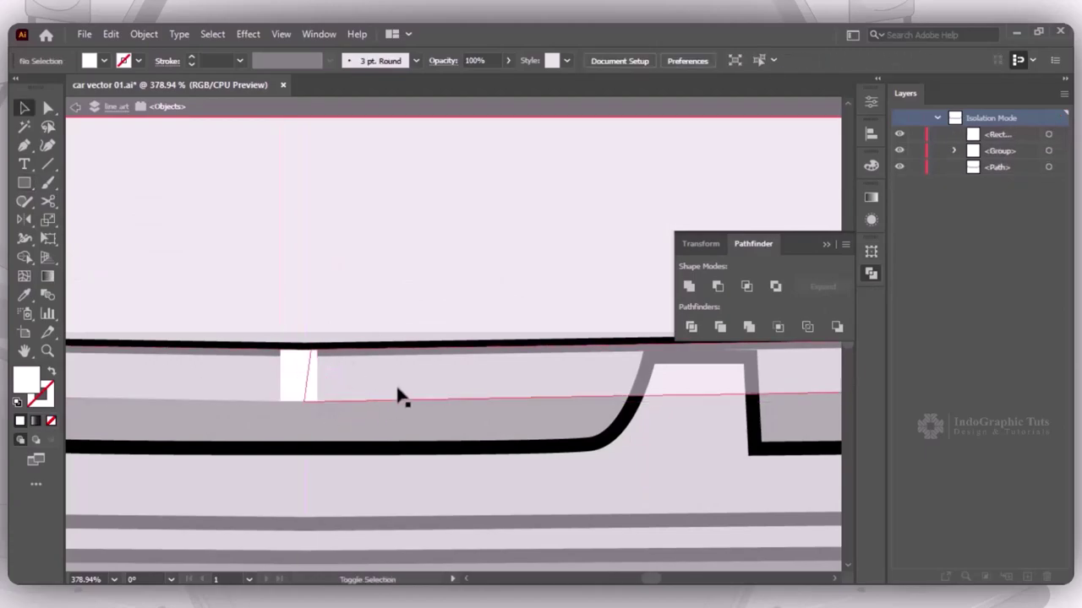
left_click(292, 364, "shift")
left_click(689, 286)
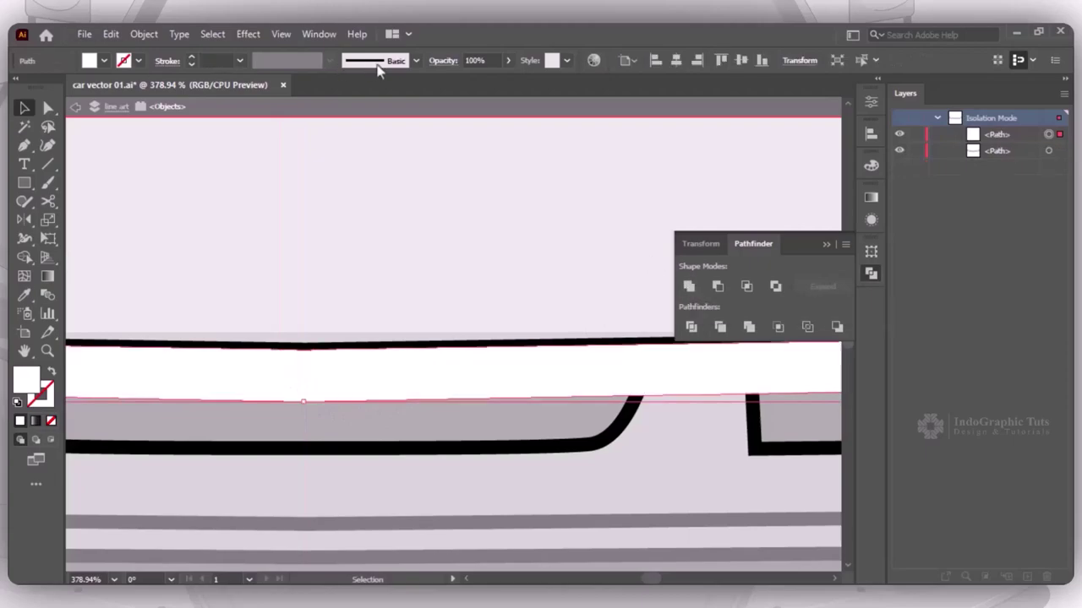
left_click(475, 60)
type("0")
key("Return")
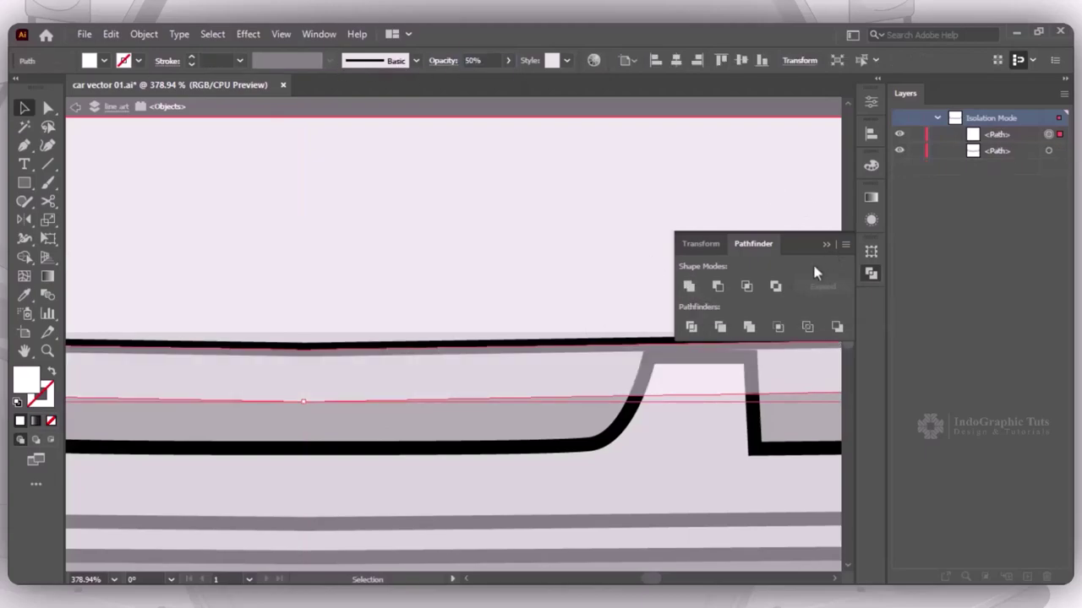
key("ctrl+0")
double_click(801, 250)
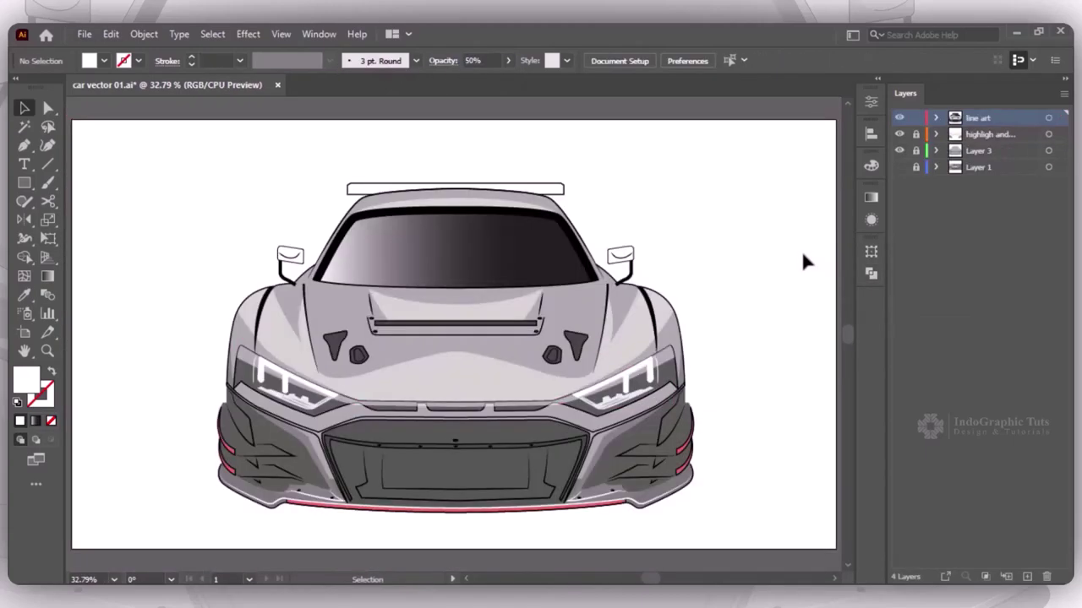
Recolour the car's bottom outline and lower bumper strokes grey (B8B8B8)
left_click(267, 506)
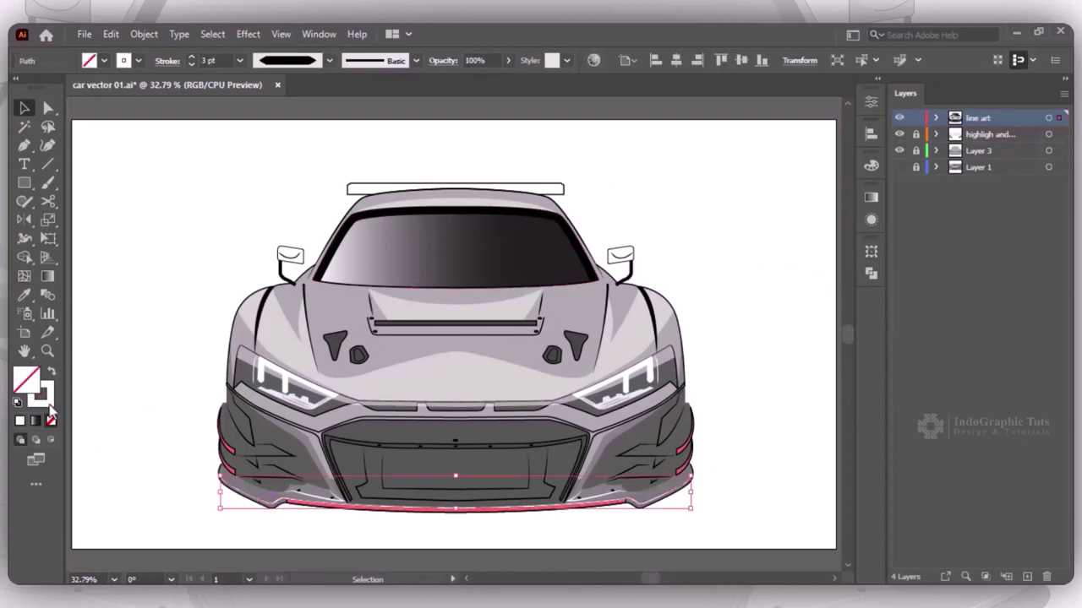
double_click(42, 394)
left_click(698, 195)
left_click(727, 349)
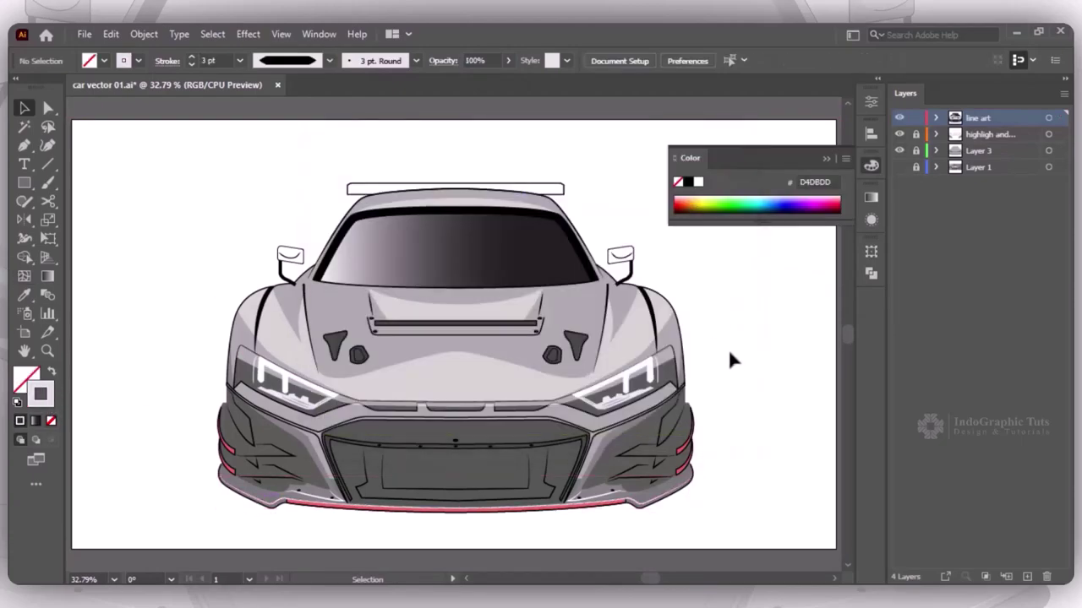
left_click(613, 499)
double_click(41, 394)
type("B8B8B8")
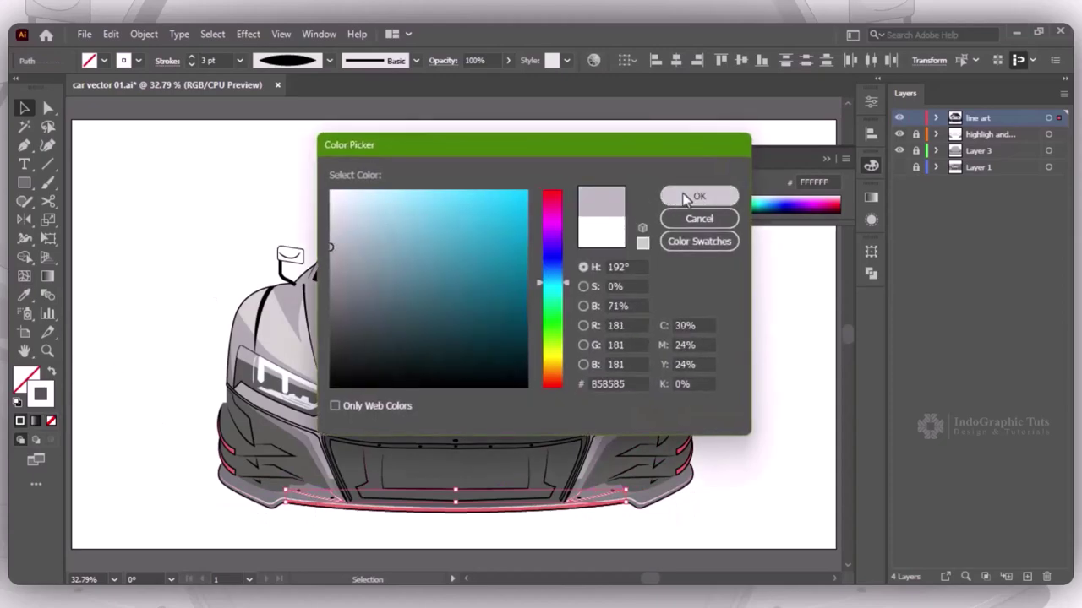
left_click(692, 198)
left_click(778, 329)
Zoom into the left mirror and duplicate its inner curve above the mirror
left_click(635, 260)
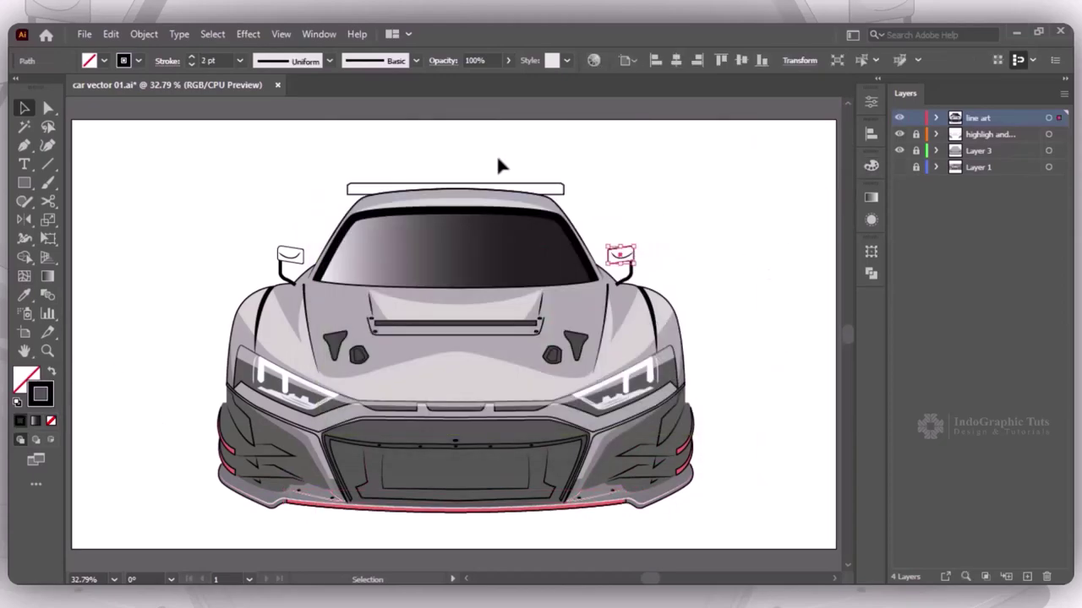
key("z")
left_click_drag(220, 220, 311, 274)
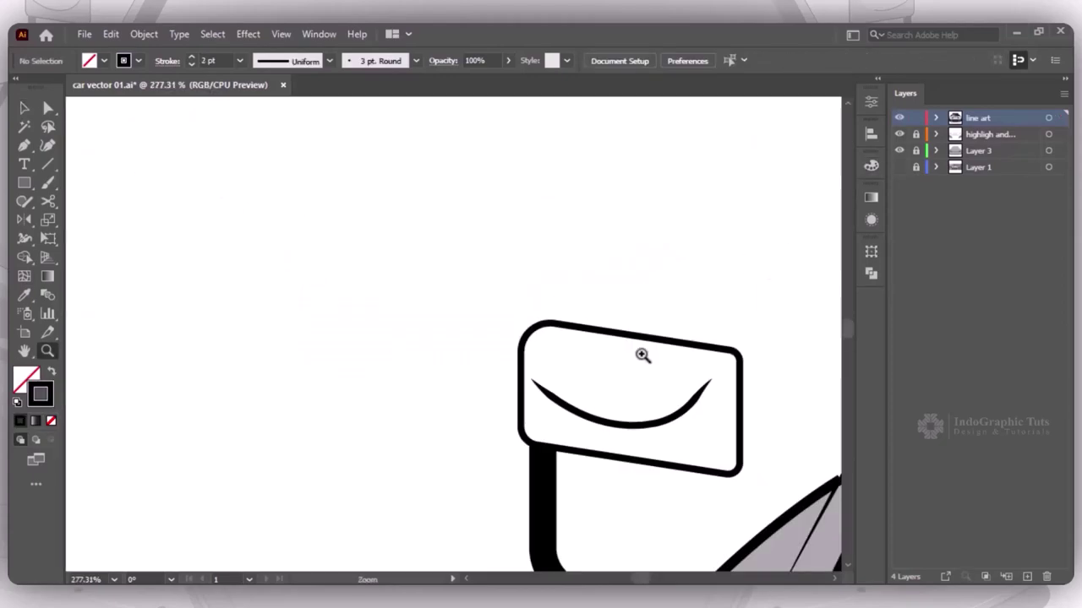
key("v")
double_click(738, 354)
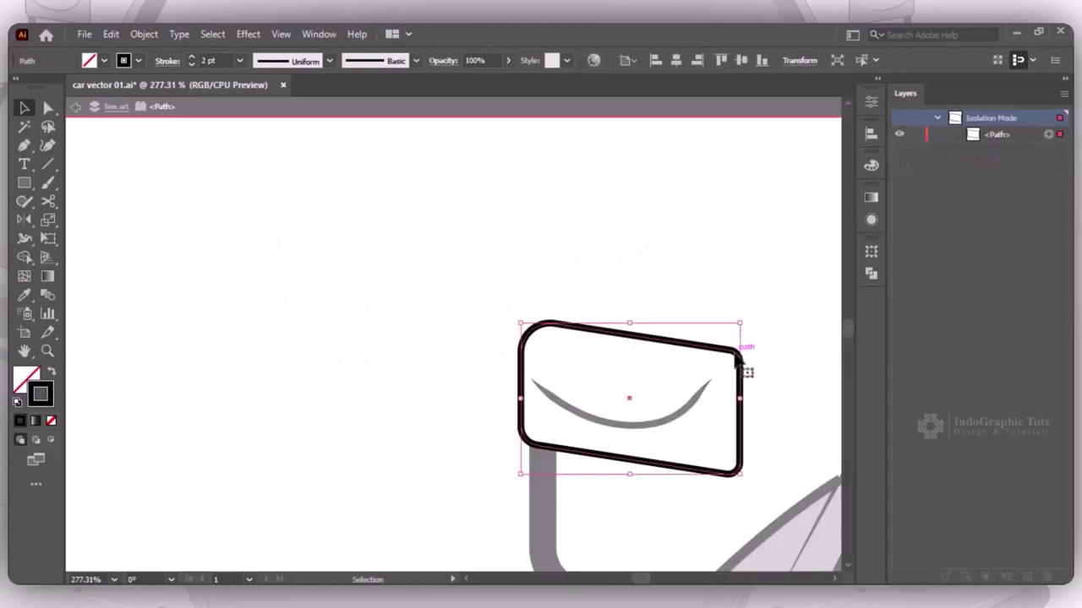
double_click(672, 283)
left_click(642, 424)
left_click_drag(642, 425, 645, 279)
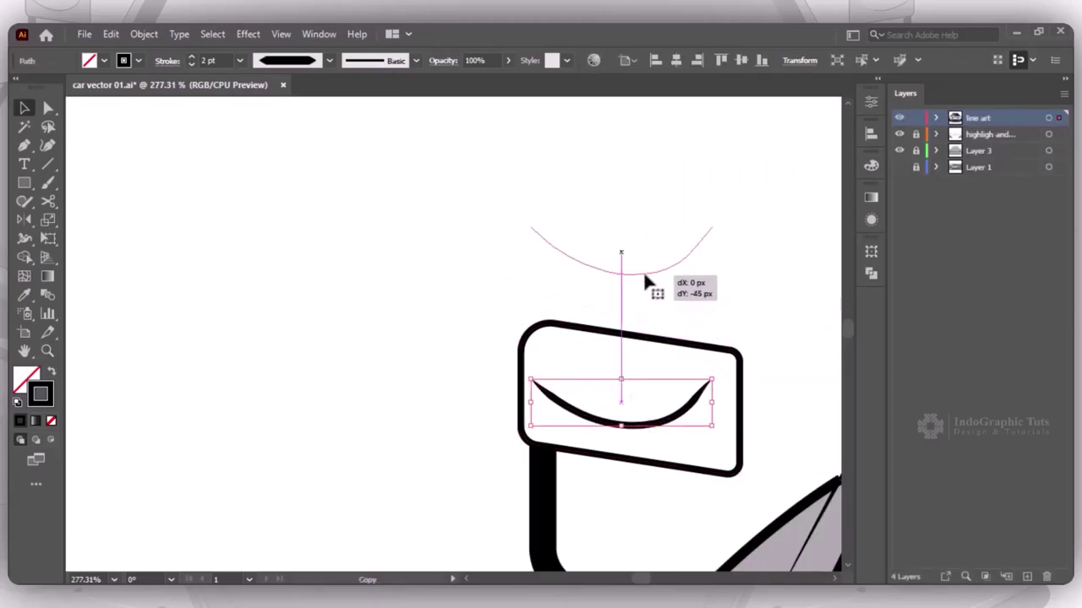
Give the copied curve a 1 pt uniform stroke and close it with a straight top edge
left_click(239, 60)
left_click(232, 126)
left_click(329, 60)
left_click(288, 81)
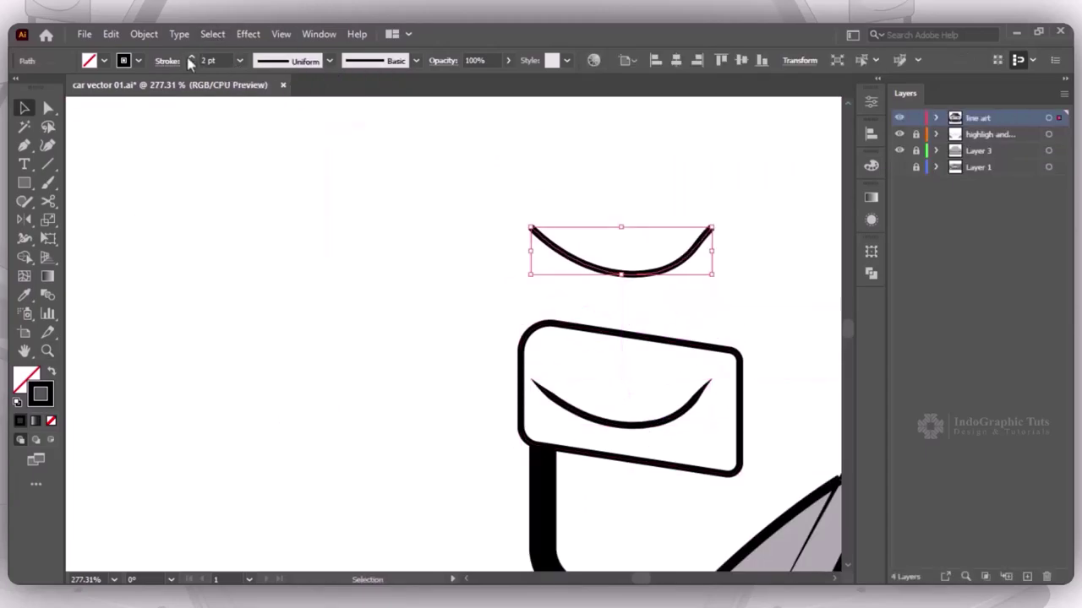
left_click(25, 145)
left_click(711, 228)
left_click(530, 228)
key("v")
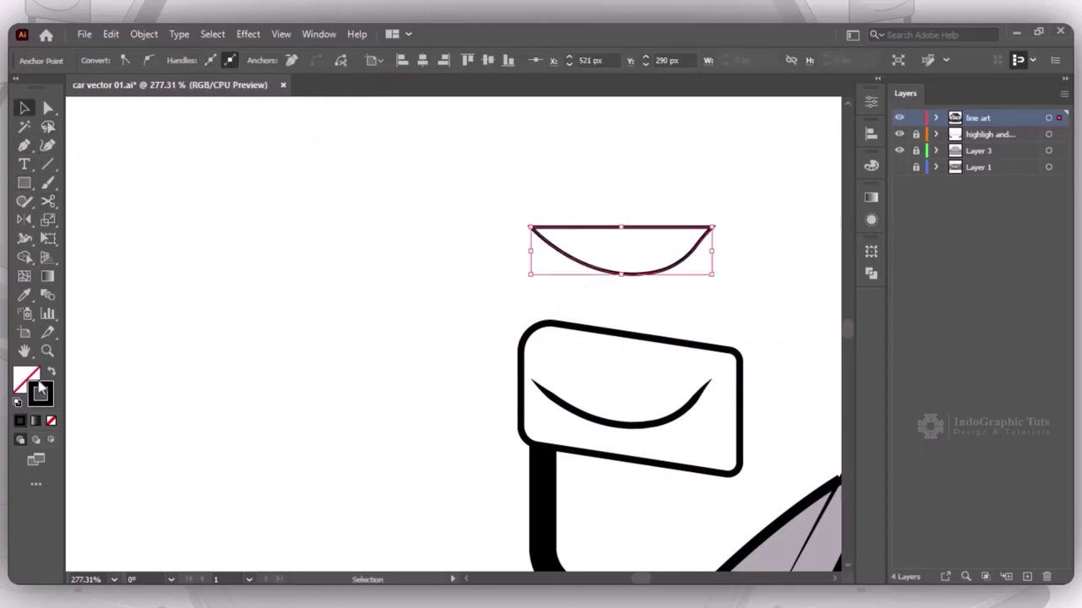
Fill the closed highlight shape with light grey b7b7b7
double_click(40, 387)
type("b7b7b7")
key("Return")
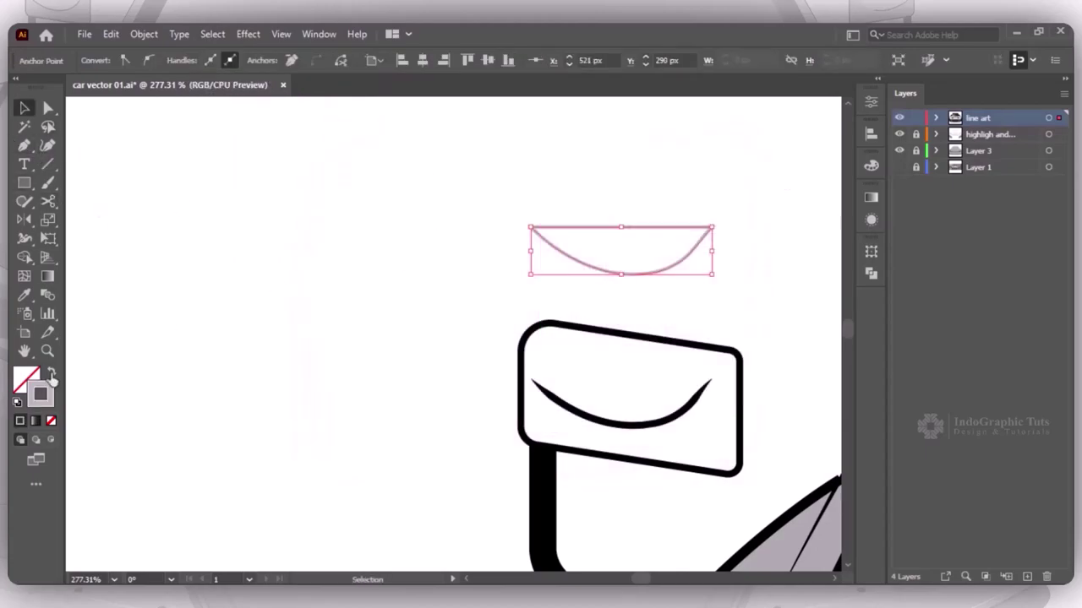
left_click(52, 374)
Fill the mirror box with grey 969696
left_click(647, 350)
double_click(40, 393)
left_click(344, 236)
type("969696")
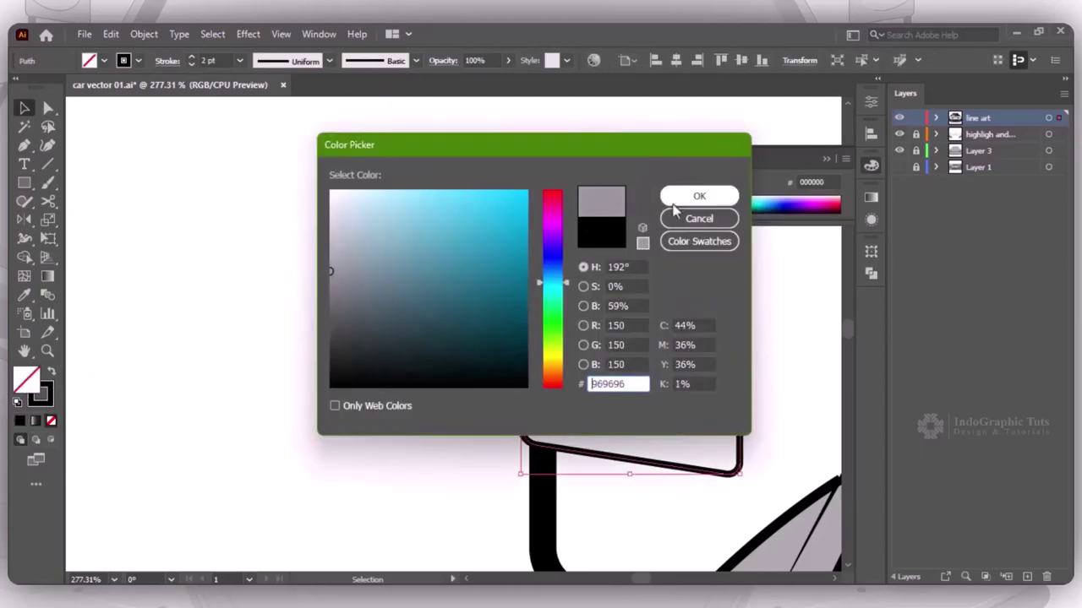
left_click(684, 198)
Drag the highlight's anchors so its top corner and curved lower edge sit inside the mirror
left_click(667, 406)
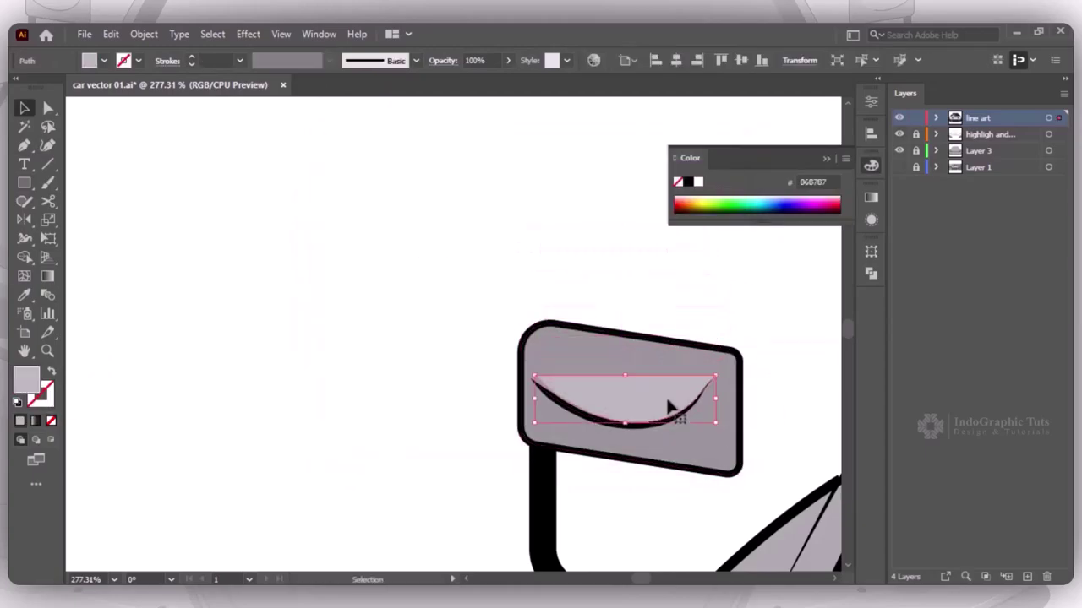
left_click(750, 280)
left_click(640, 390)
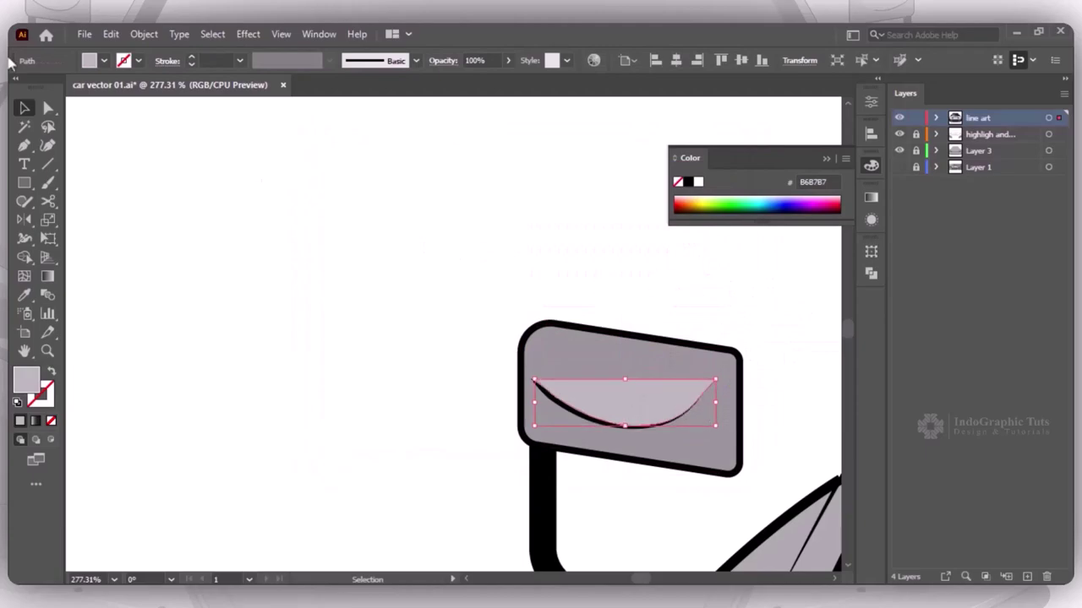
key("a")
left_click_drag(534, 380, 536, 358)
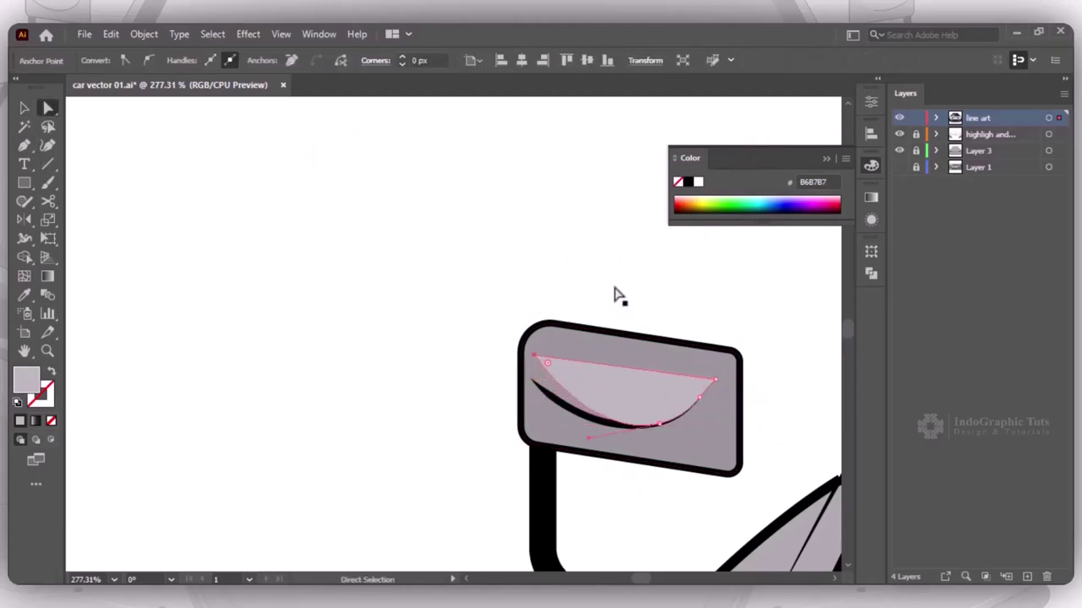
left_click_drag(588, 438, 539, 422)
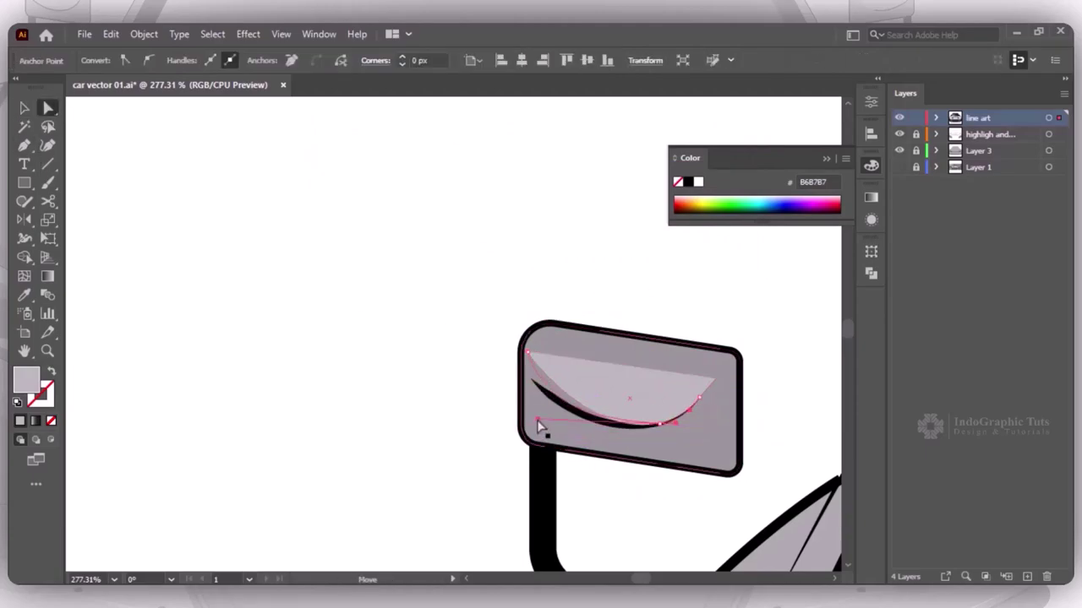
key("v")
Arrange the highlight shape behind the mirror's dark curve
left_click(621, 425)
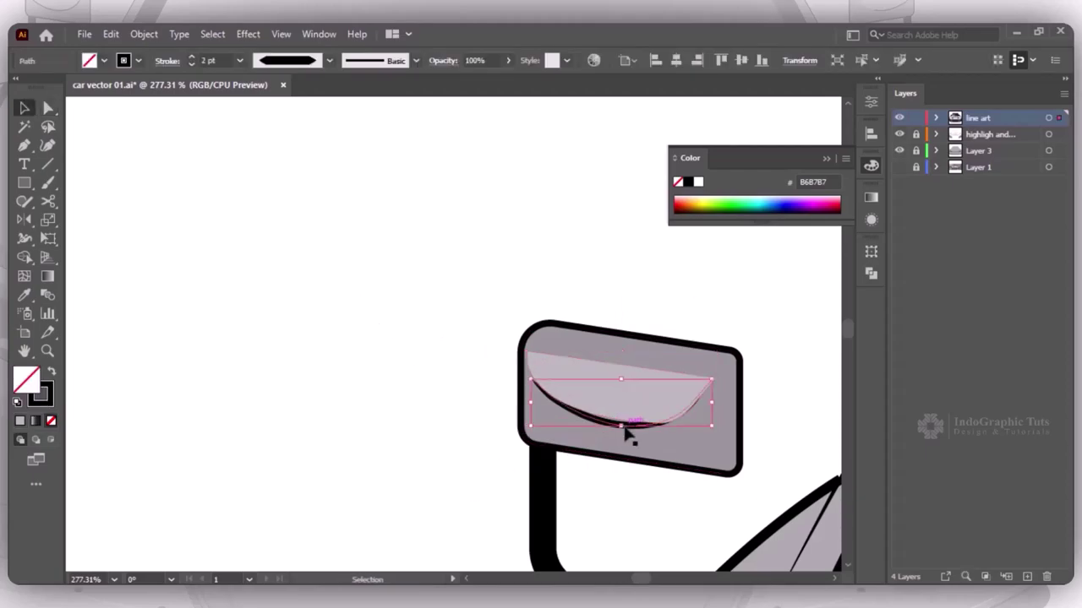
right_click(617, 431)
left_click(632, 415)
left_click(623, 430)
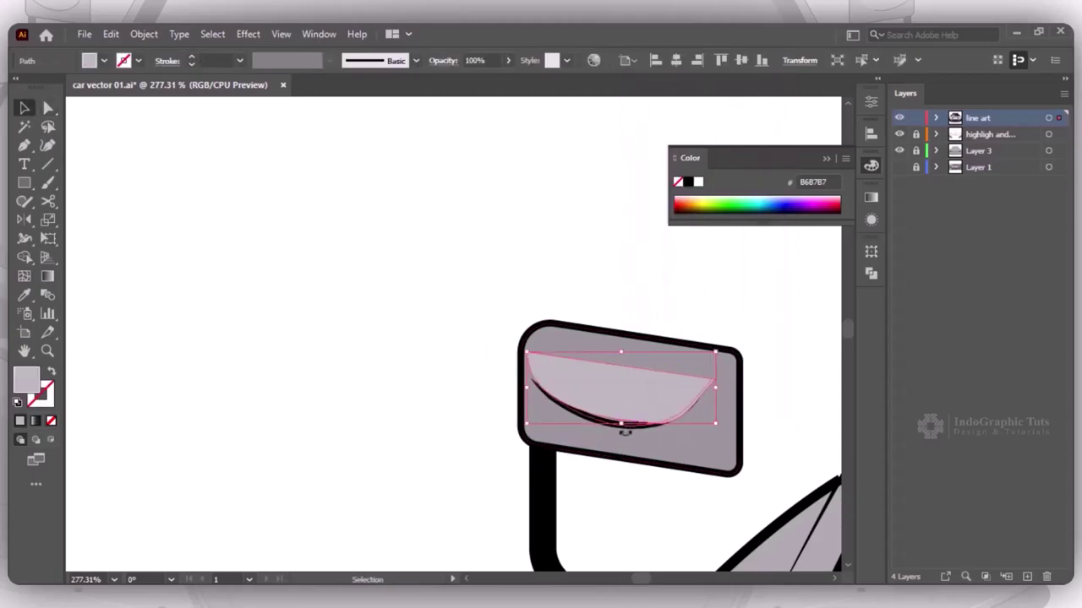
right_click(664, 418)
key("Escape")
left_click(771, 310)
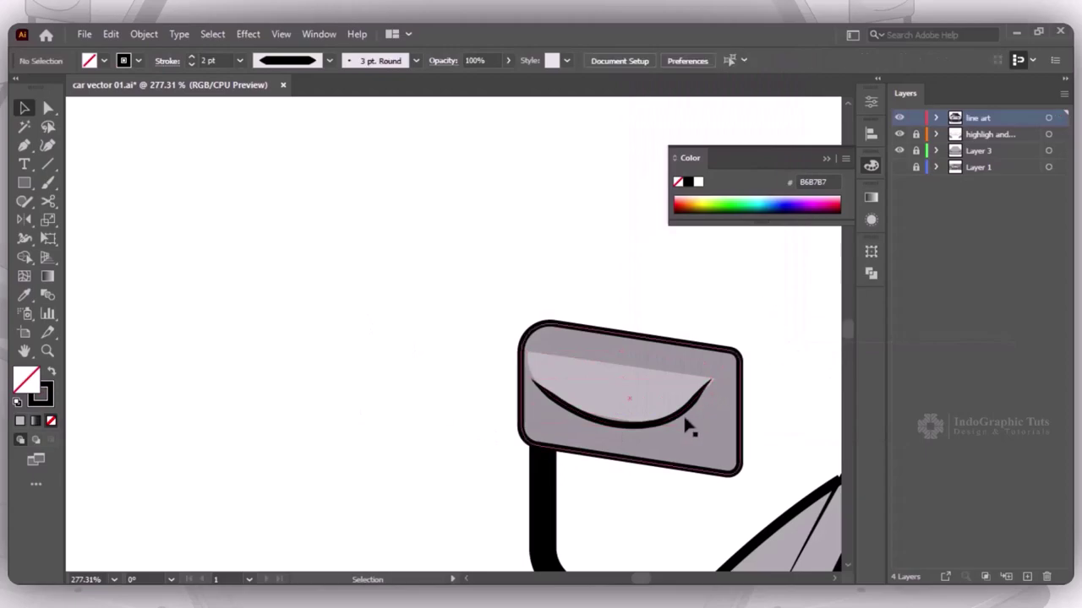
left_click(686, 412)
left_click(751, 330)
Eyedrop the left mirror's grey onto the right mirror
key("ctrl+0")
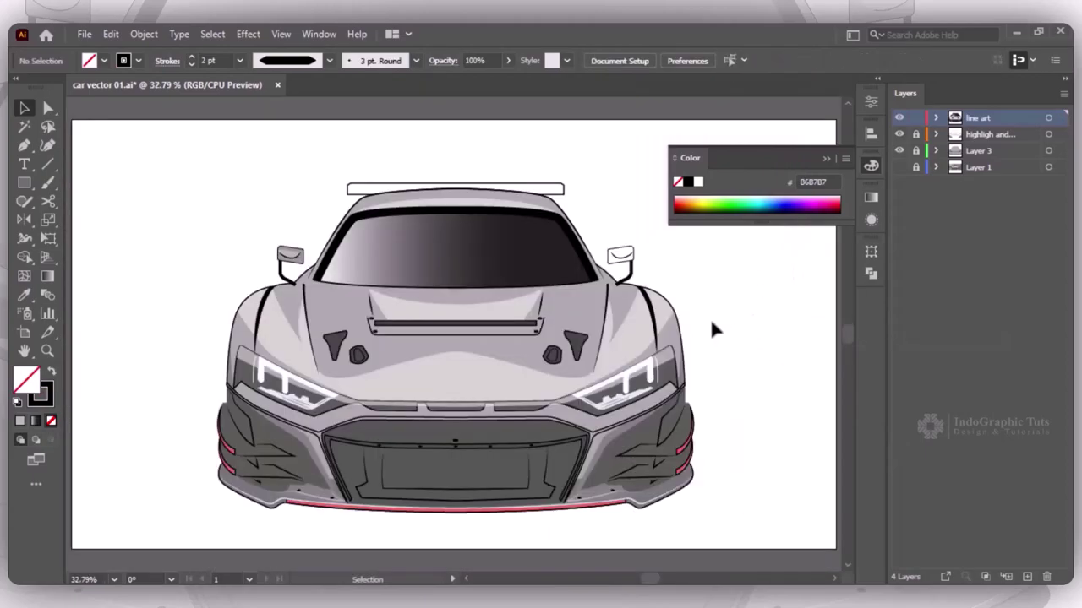
left_click(290, 258)
key("i")
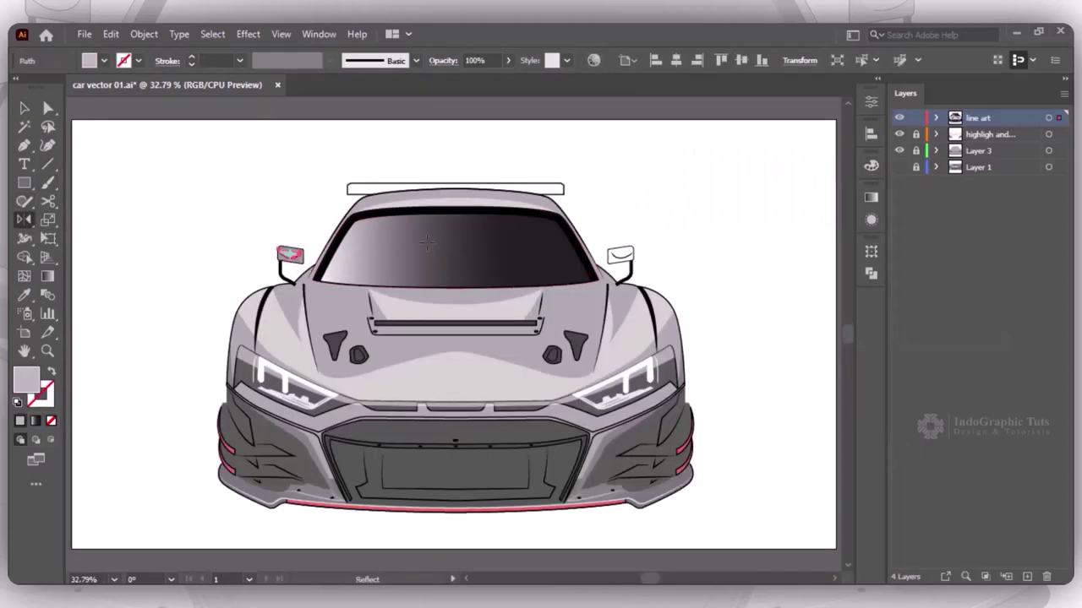
left_click(306, 254)
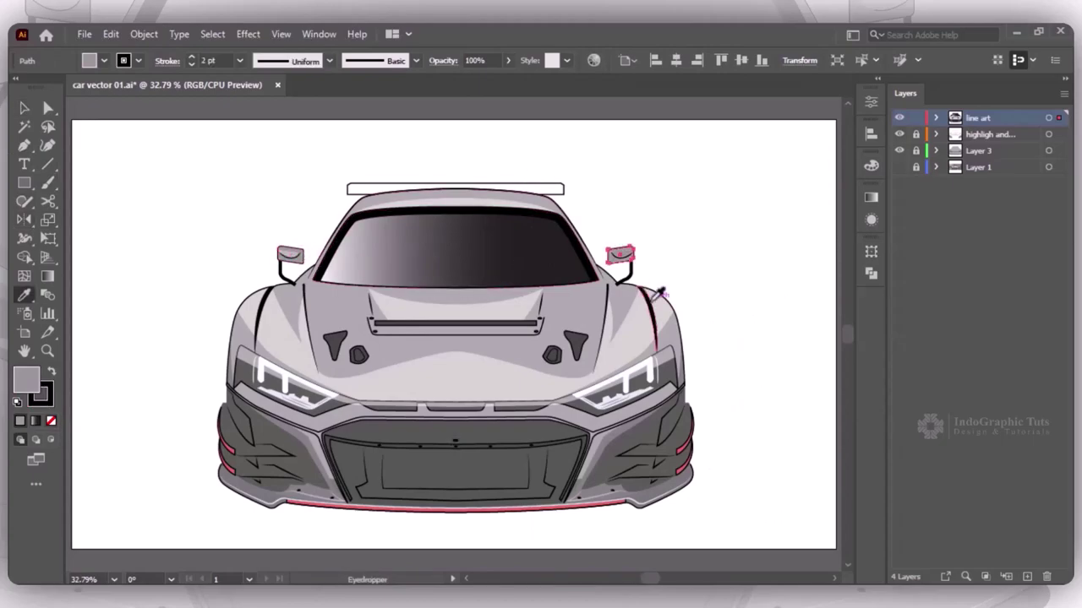
Join the right mirror's inner curve into a half-shape and move it aside
key("z")
left_click_drag(589, 229, 686, 287)
key("v")
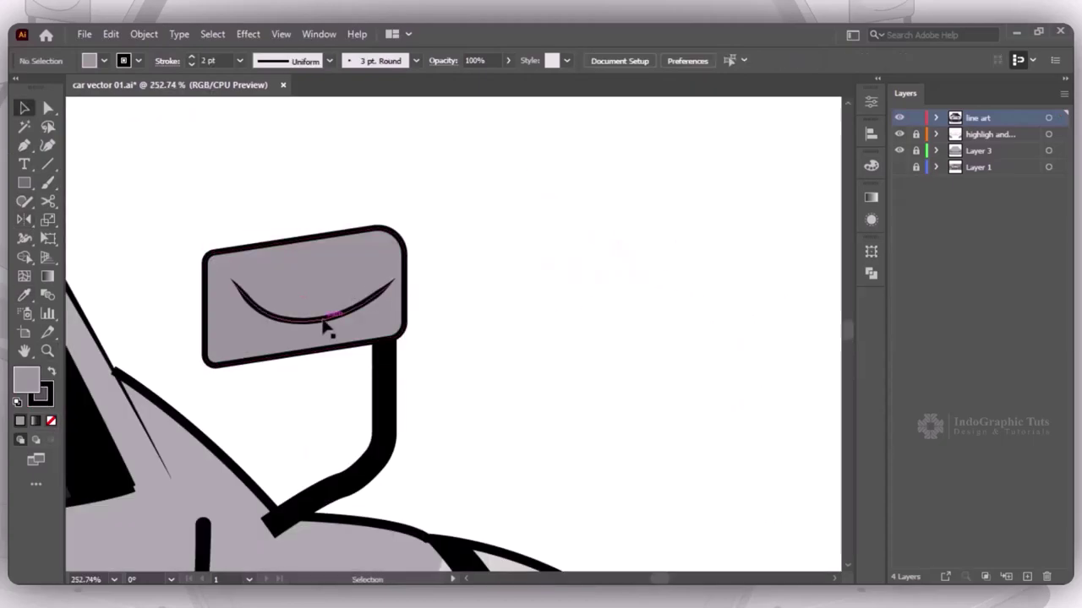
left_click(332, 293)
key("ctrl+j")
left_click_drag(310, 298, 411, 290)
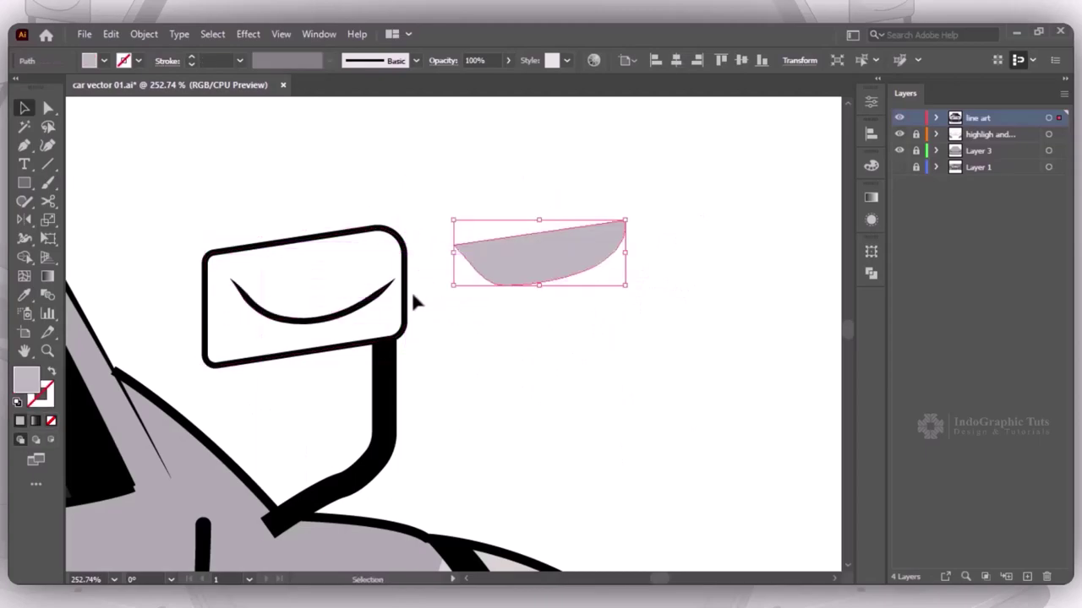
Undo the stray half-shape and re-sample the left mirror's grey fill onto the right mirror
key("ctrl+0")
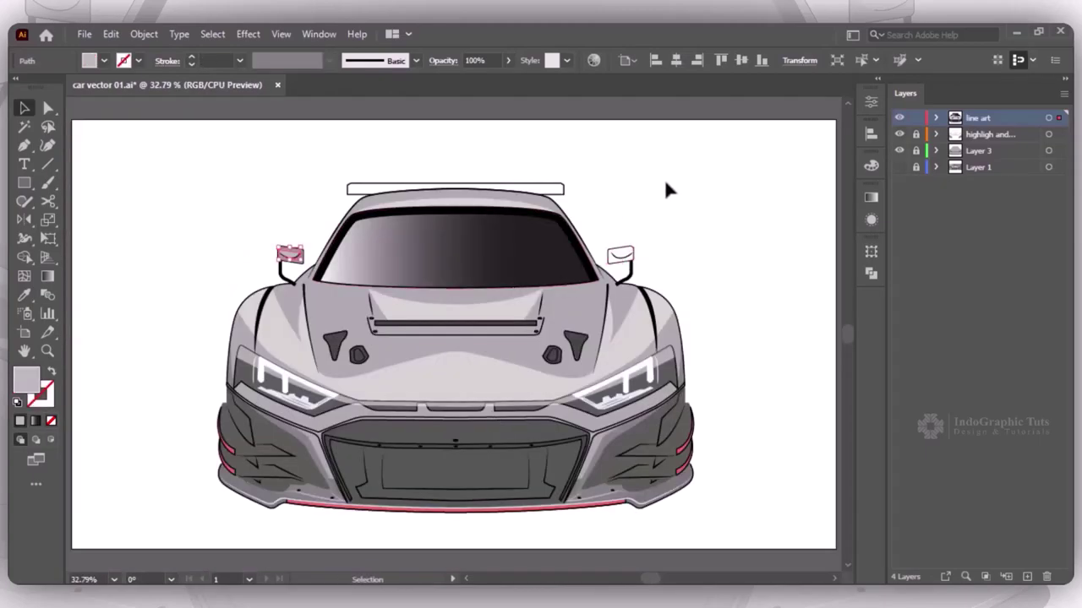
left_click(664, 188)
key("ctrl+z")
key("i")
left_click(311, 252)
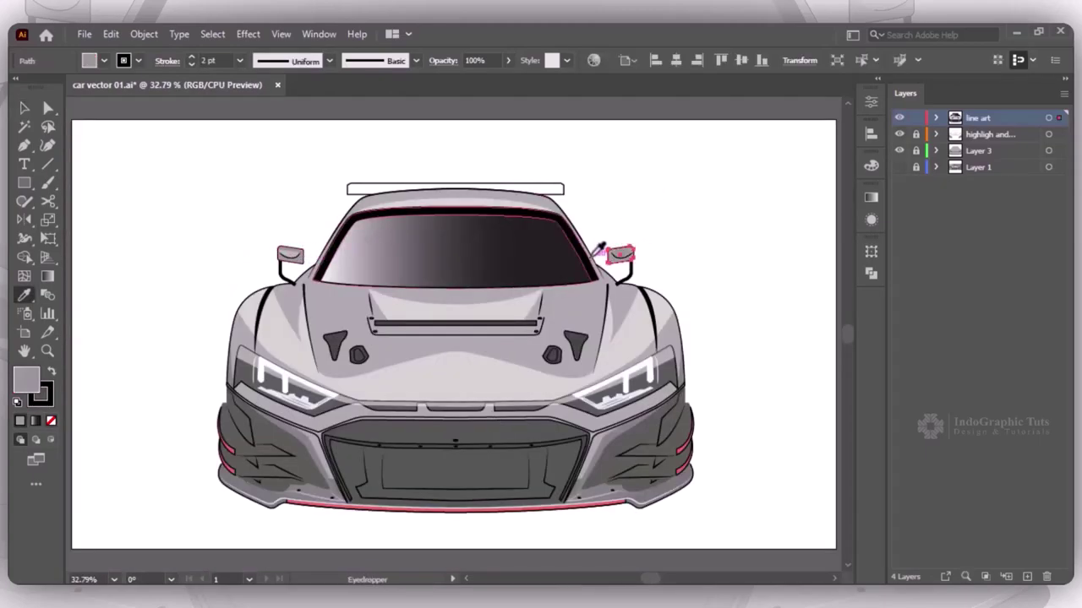
key("v")
Reflect a copy of the left mirror across the car's centre and bring it to the front
left_click(290, 253)
key("o")
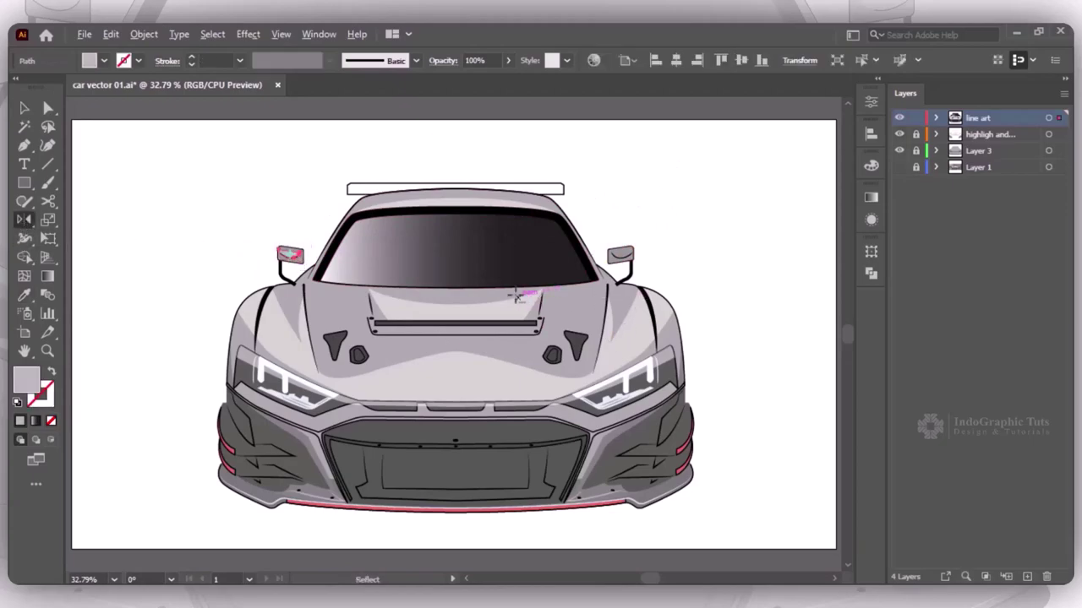
left_click(455, 288, "alt")
left_click(398, 445)
right_click(623, 252)
left_click(818, 505)
key("v")
left_click(747, 317)
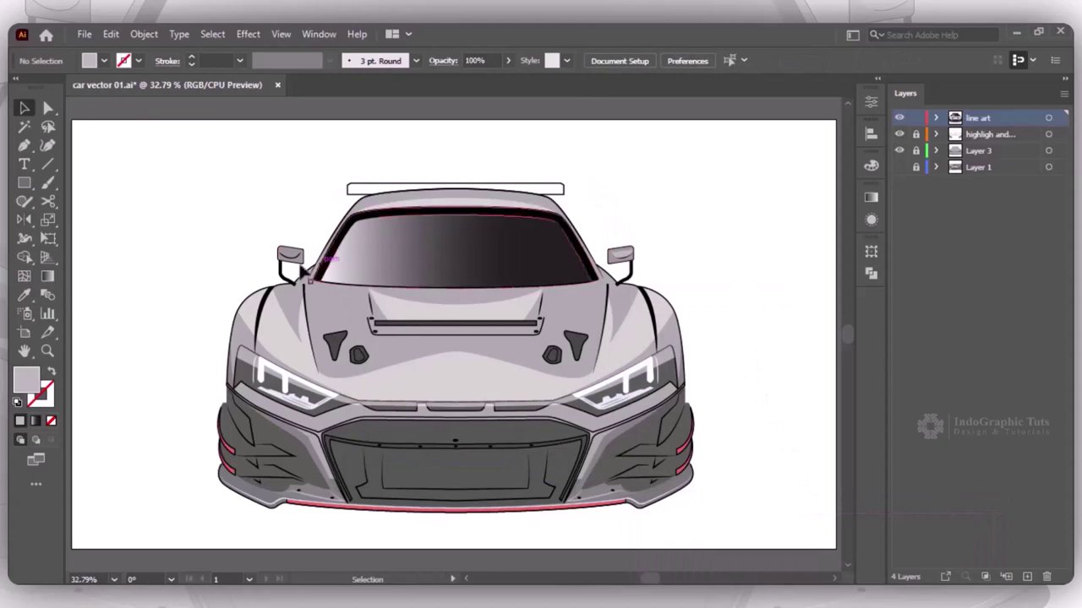
left_click(455, 288, "alt")
left_click(401, 445)
right_click(623, 253)
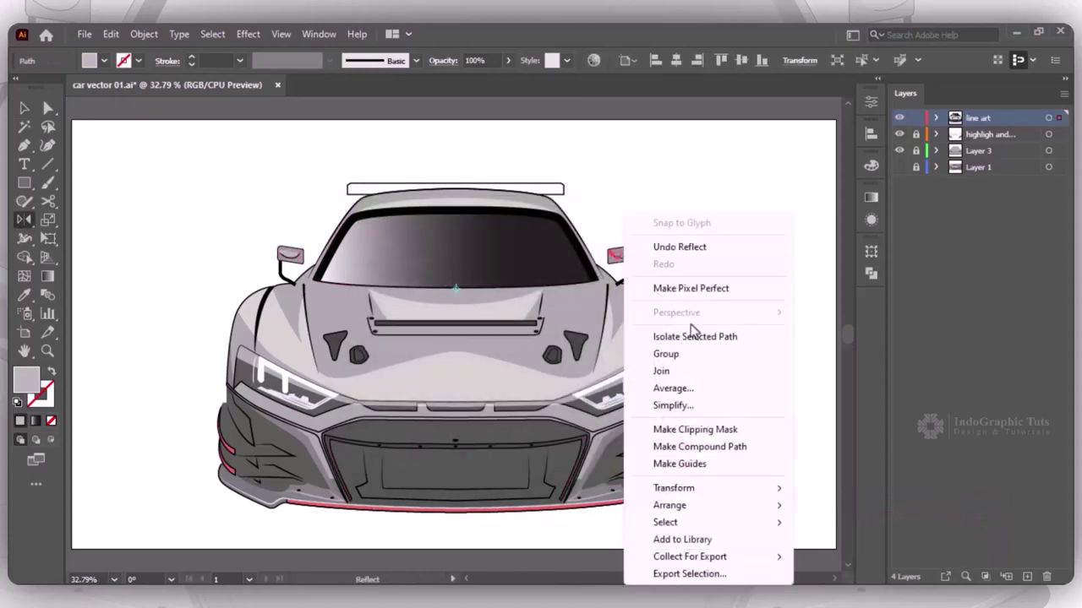
left_click(825, 504)
Isolate the rear wing and draw a thin rectangle along its lower edge
left_click(494, 186)
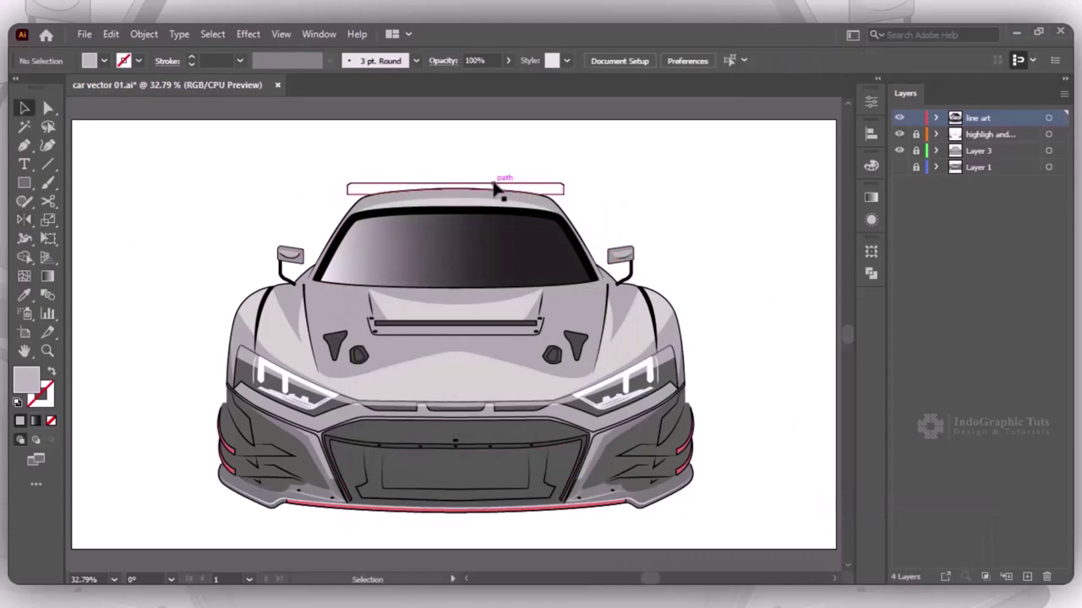
left_click(567, 181)
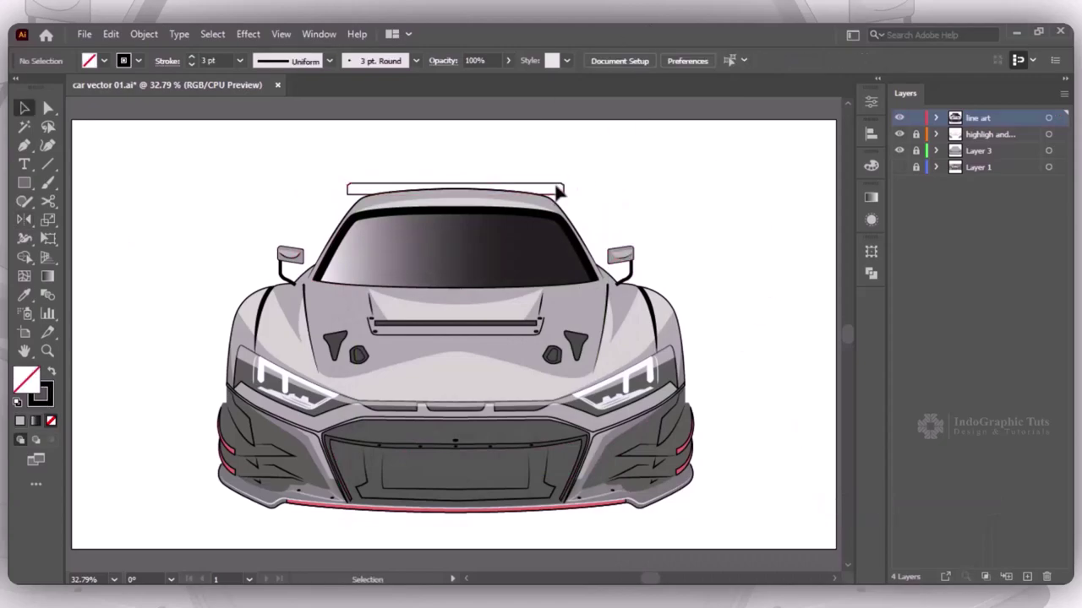
double_click(561, 188)
key("ctrl+plus")
key("ctrl+plus")
key("ctrl+plus")
key("ctrl+minus")
key("ctrl+minus")
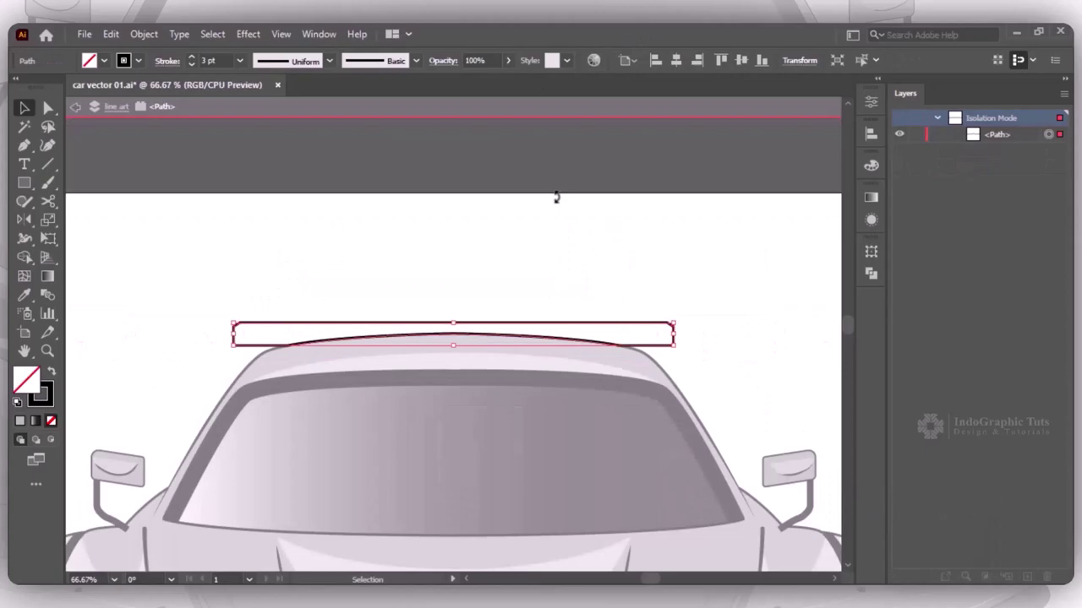
left_click(28, 186)
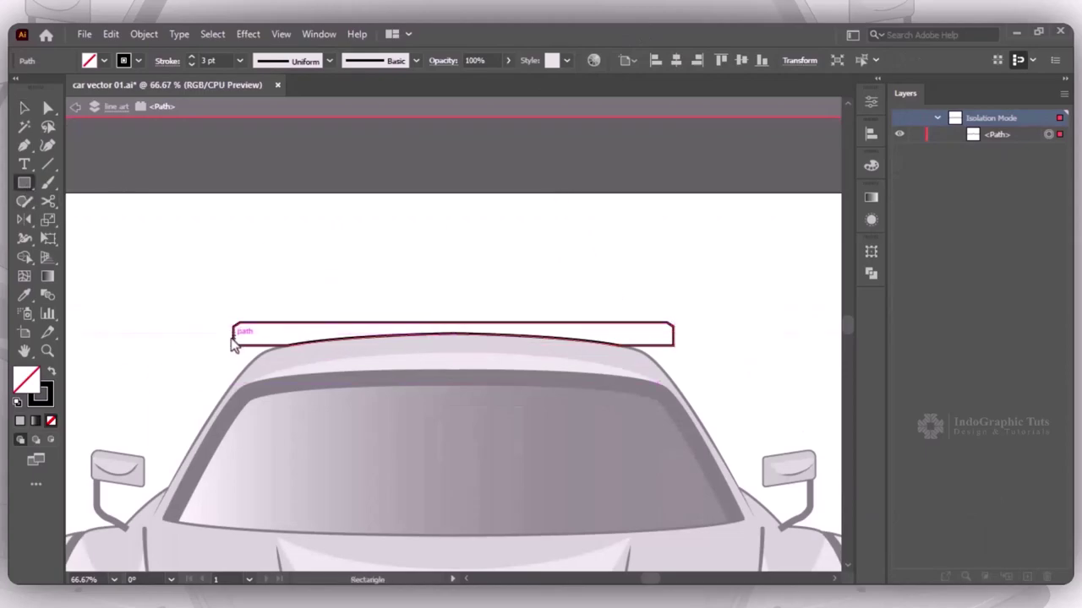
left_click_drag(232, 337, 673, 344)
key("v")
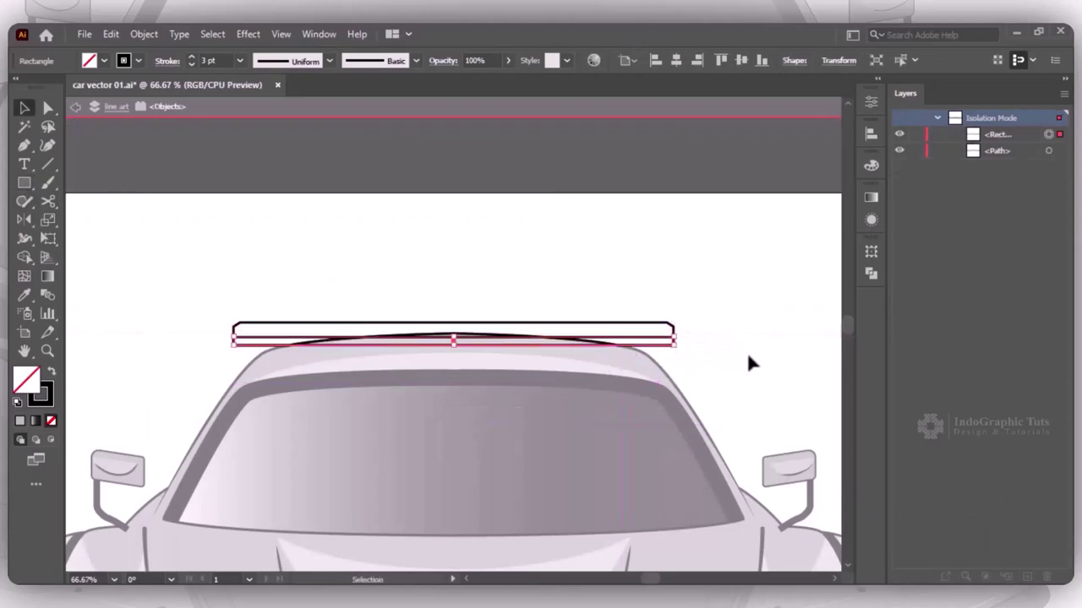
left_click(727, 353)
Split the wing with the rectangle using Shape Builder and select both strip pieces
left_click_drag(400, 293, 473, 340)
left_click(25, 257)
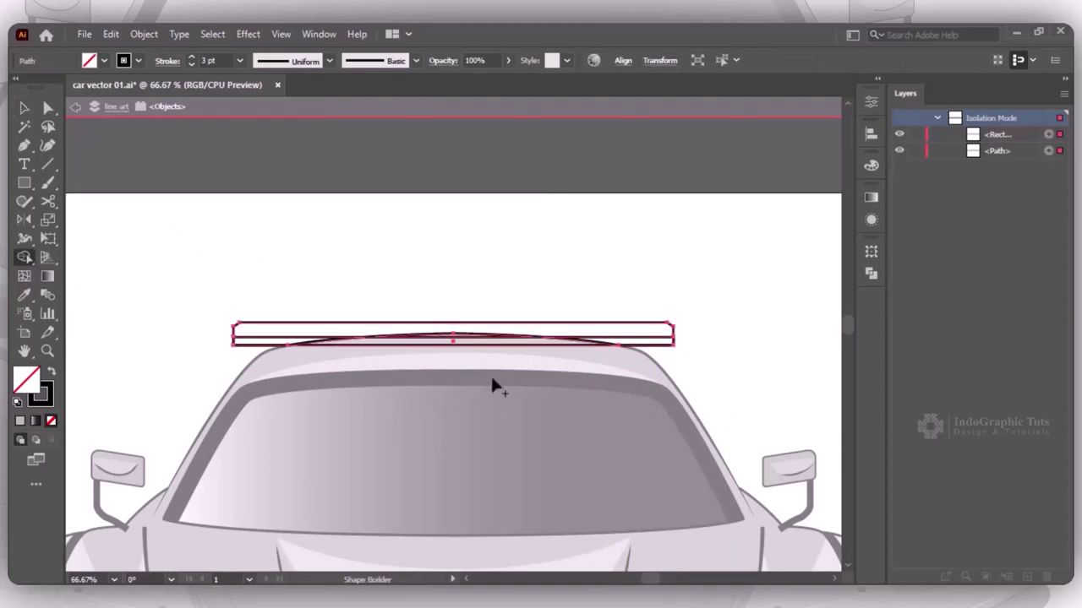
left_click(492, 342)
key("v")
left_click(779, 331)
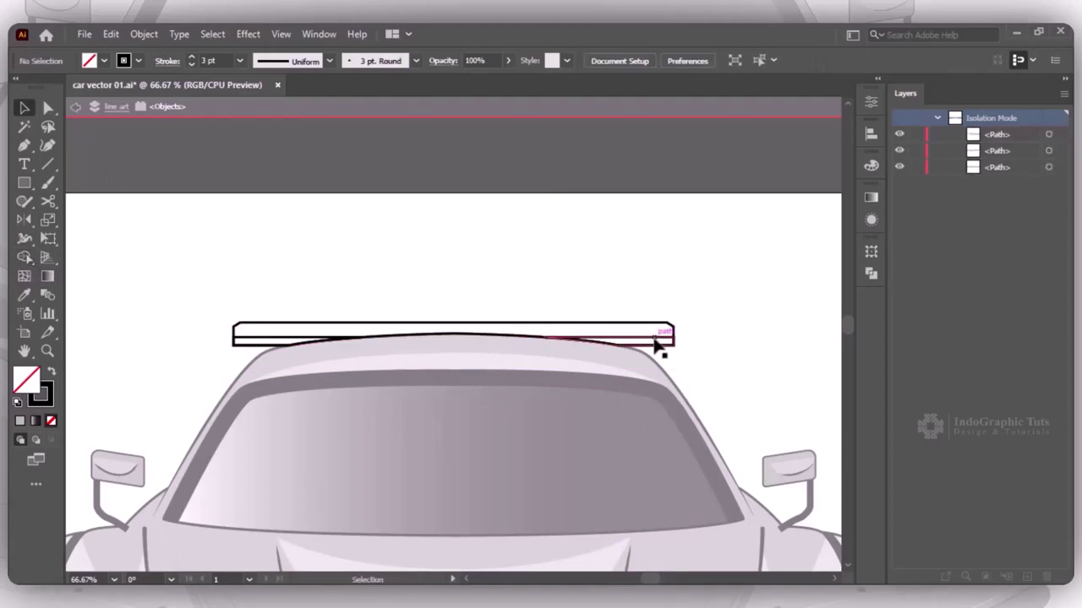
left_click(651, 341)
left_click(262, 342, "shift")
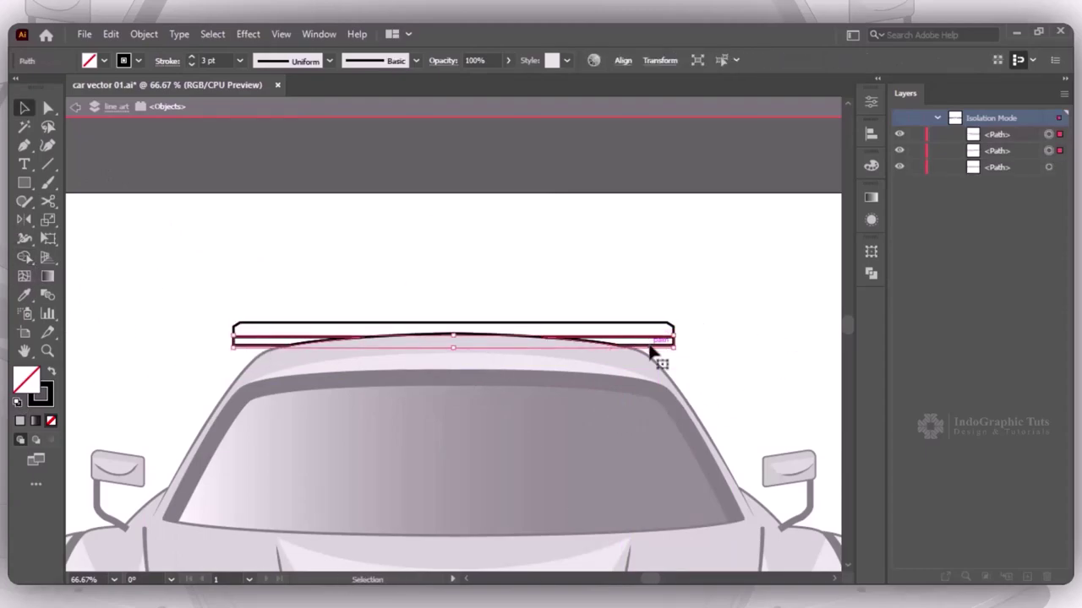
Sample the bumper stripe's red onto the wing strip pieces
key("ctrl+0")
key("i")
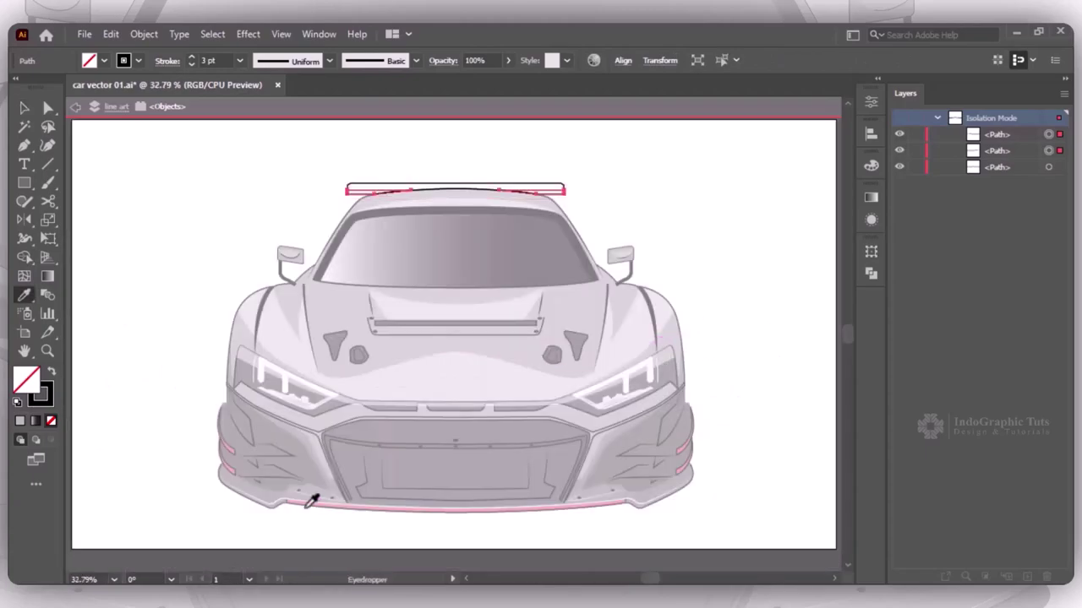
key("z")
left_click_drag(302, 536, 332, 377)
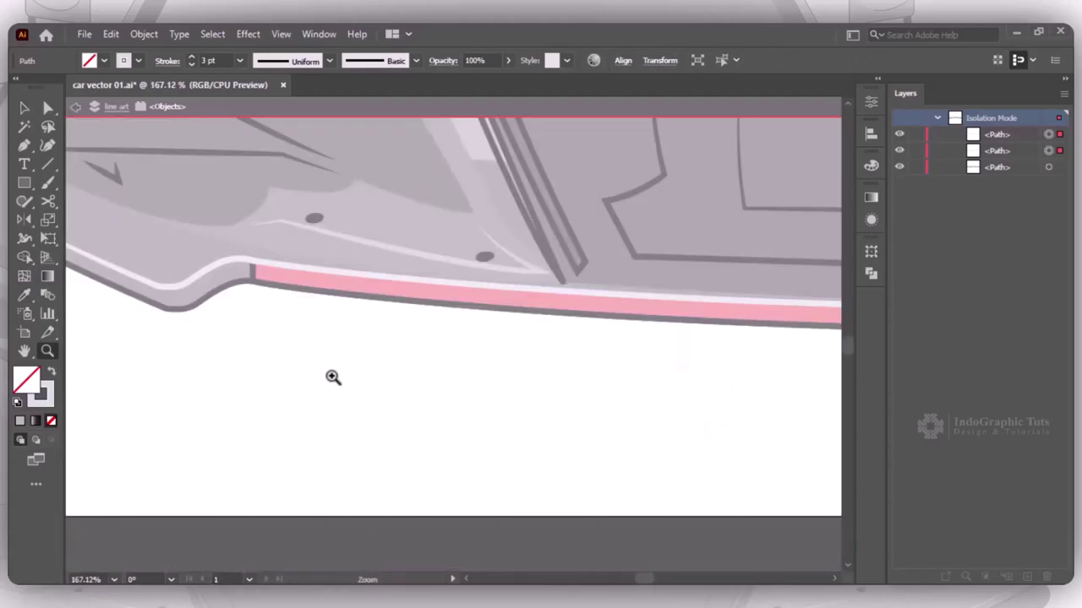
left_click(323, 274)
key("ctrl+0")
key("v")
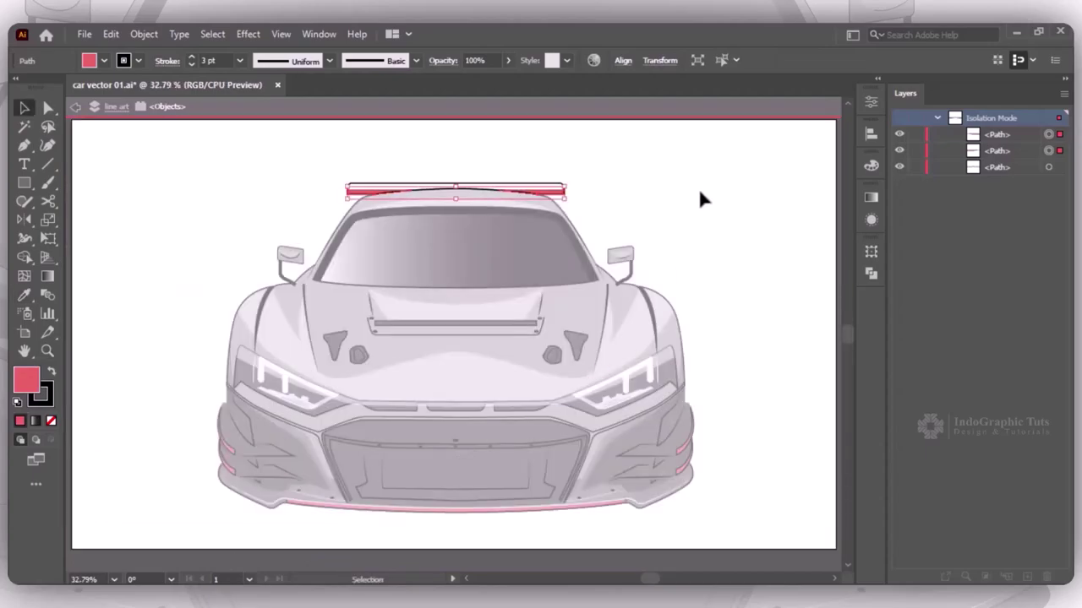
Give the whole rear wing a black outline reduced to 3 pt
double_click(698, 187)
left_click(563, 176)
key("i")
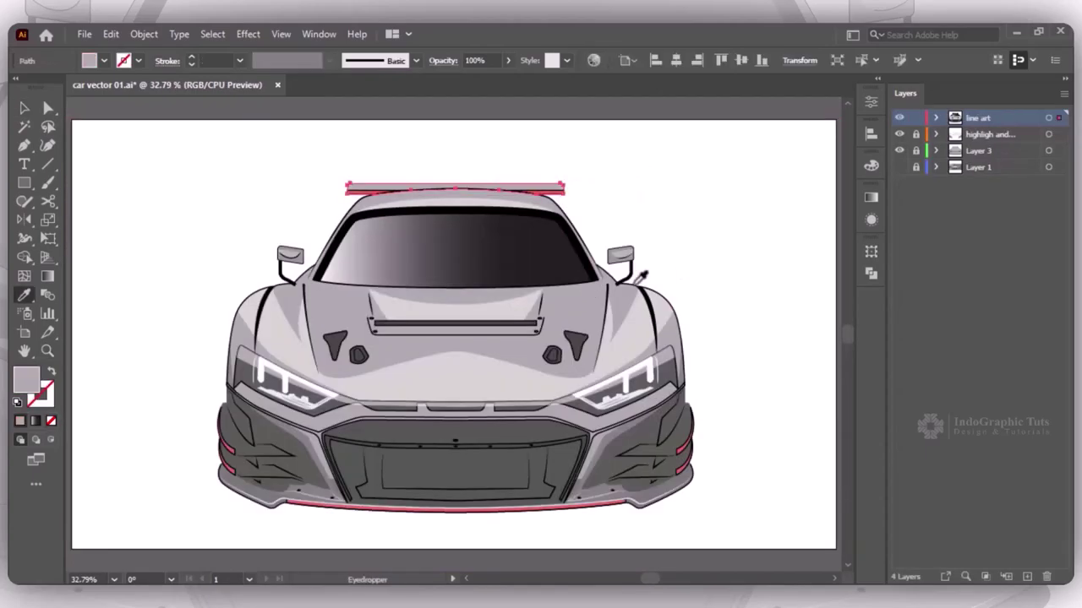
left_click(591, 199)
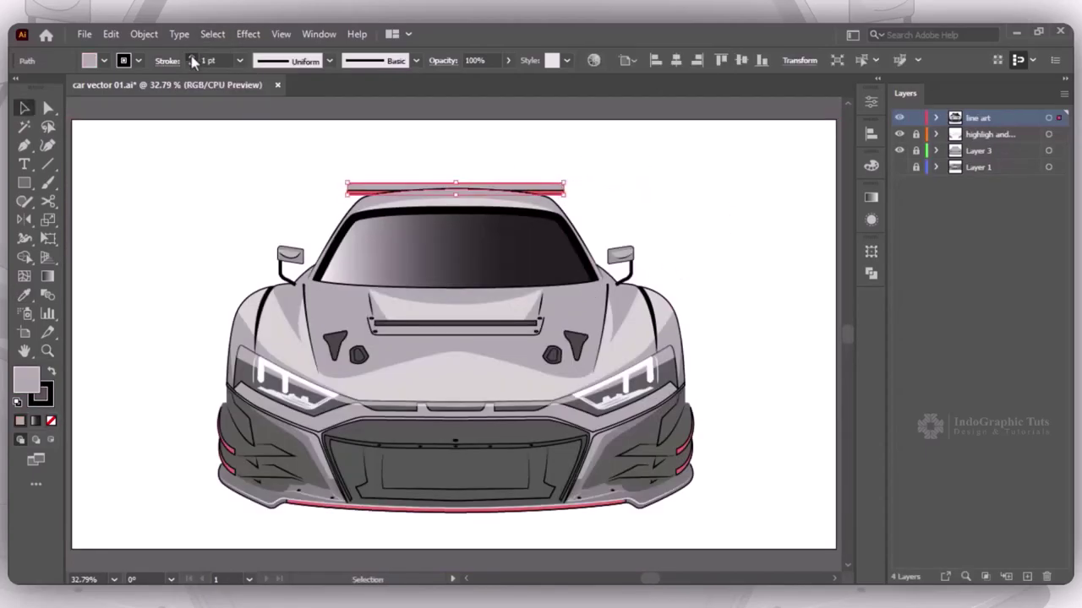
left_click(190, 65)
left_click(190, 65)
left_click(682, 191)
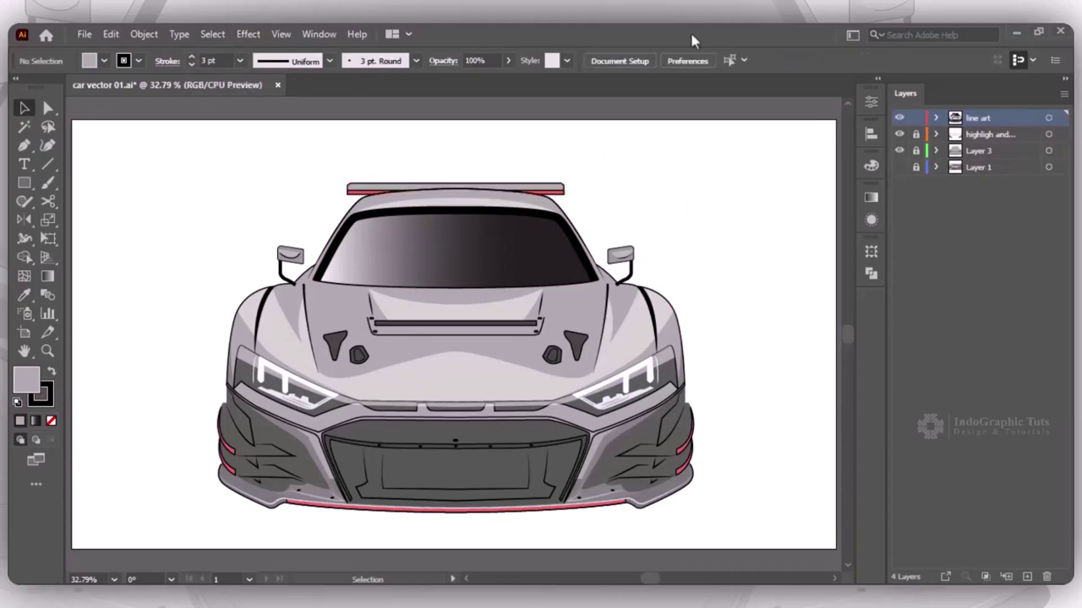
left_click(1037, 135)
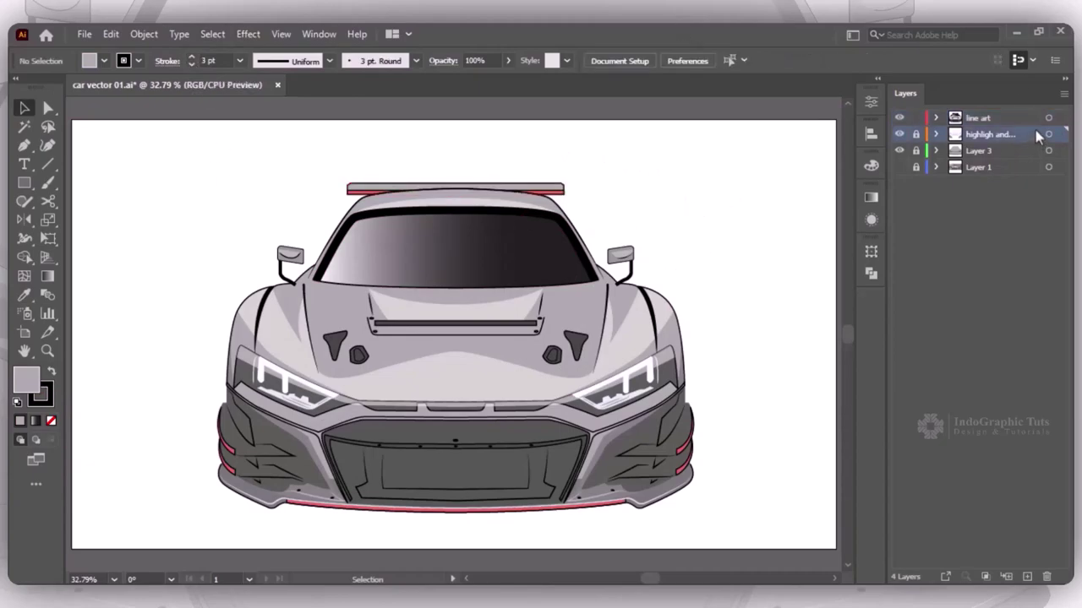
Add Layer 5 at the bottom of the stack and draw a wide black ellipse under the bumper
left_click(1027, 576)
left_click_drag(1005, 135, 1002, 162)
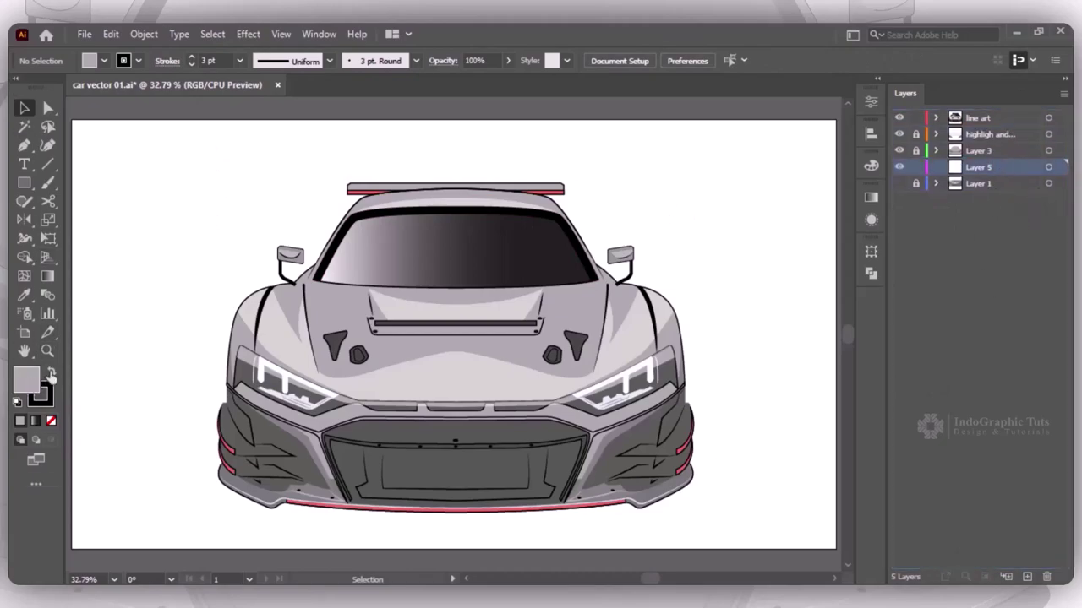
left_click(51, 376)
left_click(51, 420)
left_click_drag(25, 182, 93, 220)
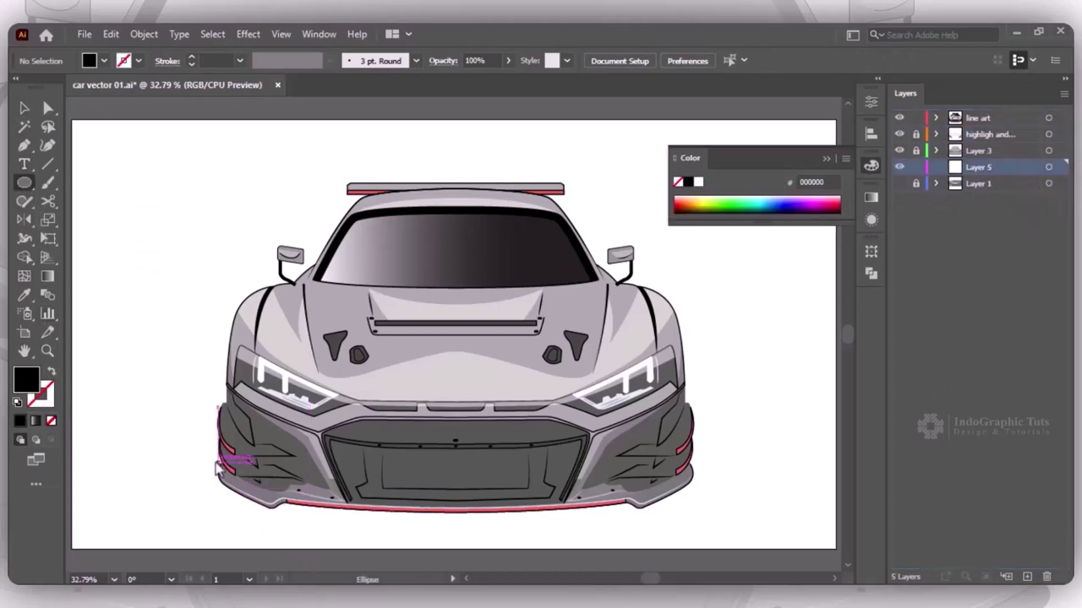
left_click_drag(228, 465, 693, 524)
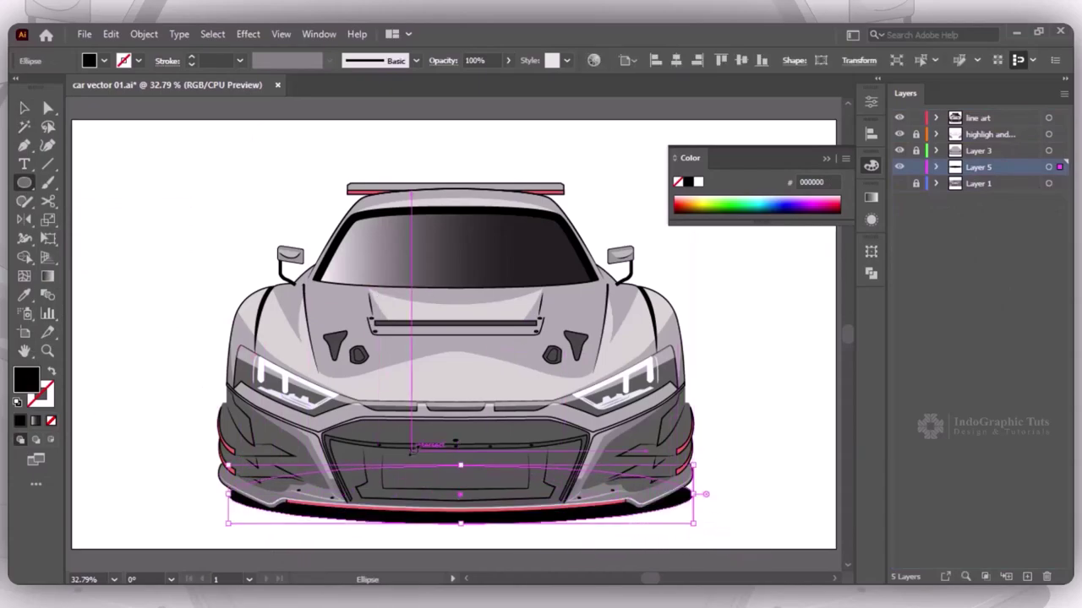
Centre the shadow ellipse under the car and adjust its width and height
key("v")
left_click(675, 60)
left_click(756, 386)
left_click(517, 517)
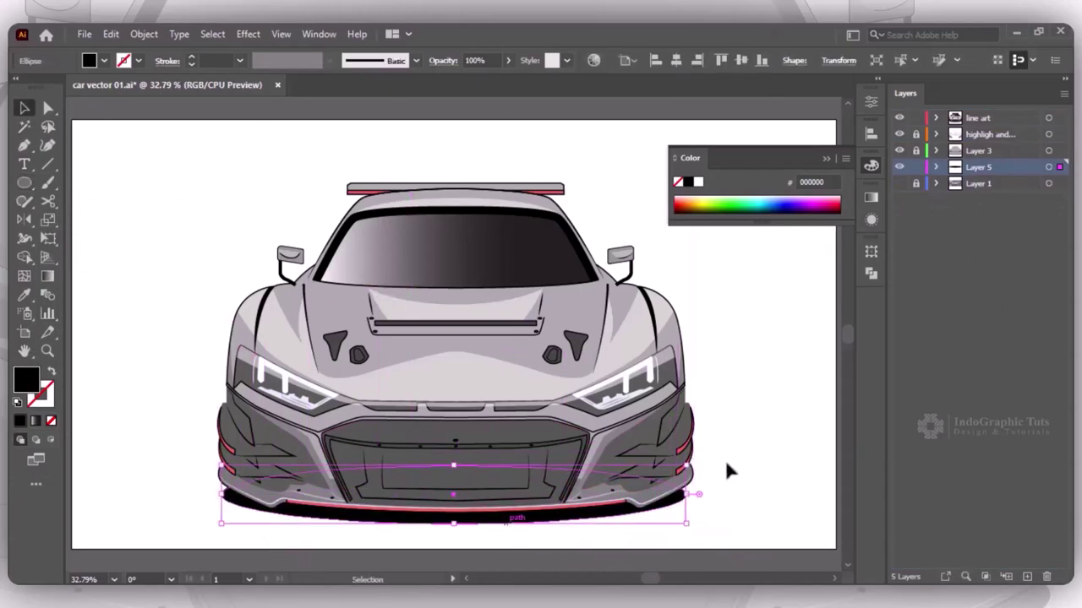
left_click_drag(685, 493, 691, 493)
left_click(748, 482)
left_click(456, 473)
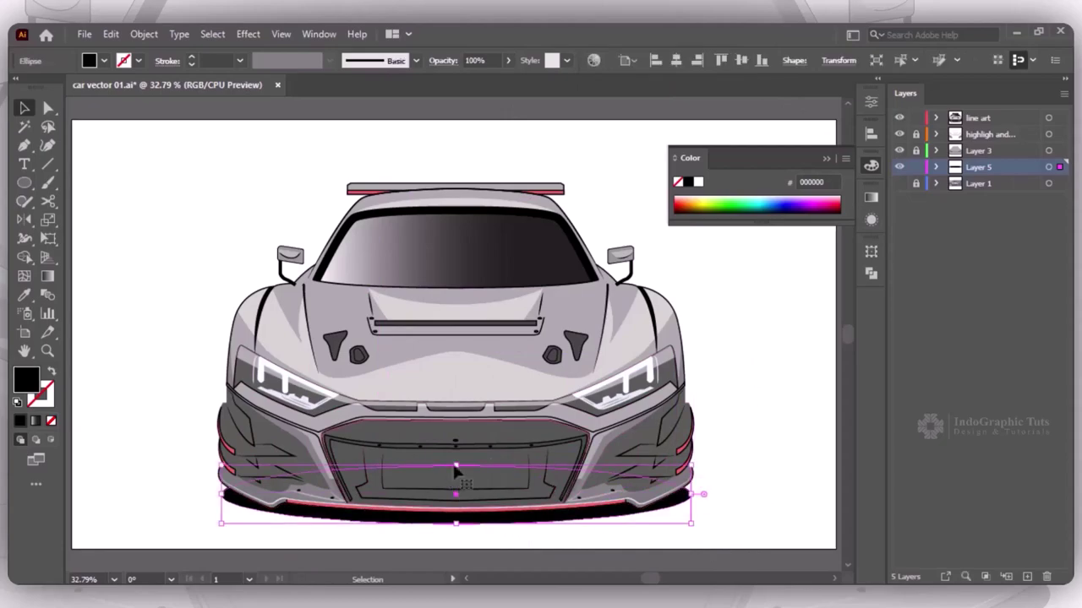
mouse_move(455, 465)
left_mouse_down()
mouse_move(452, 422)
mouse_move(454, 433)
left_mouse_up()
left_click_drag(456, 530, 458, 518)
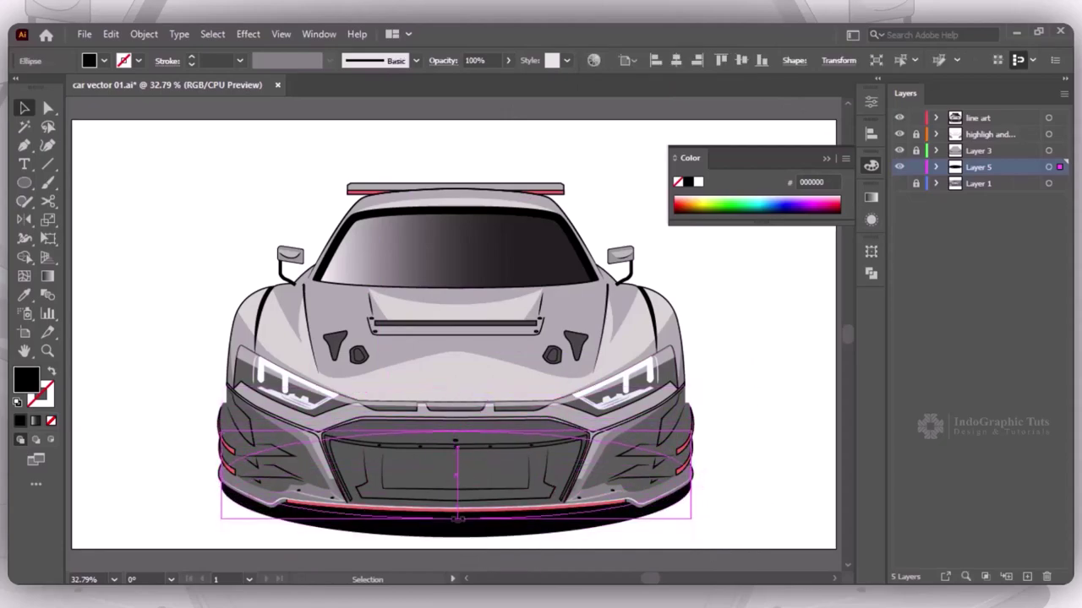
left_click(732, 332)
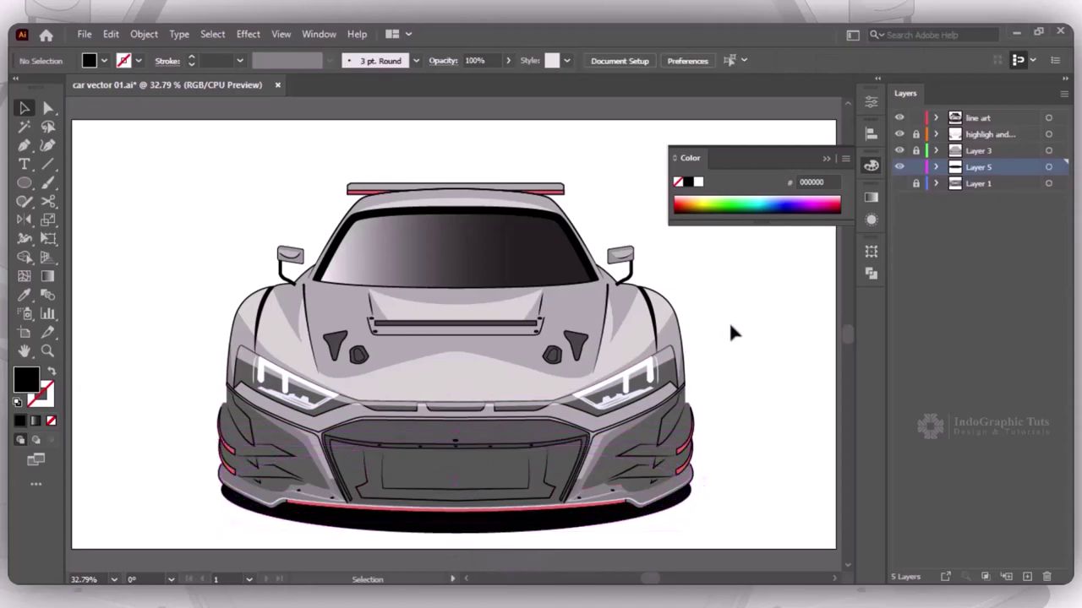
left_click(826, 159)
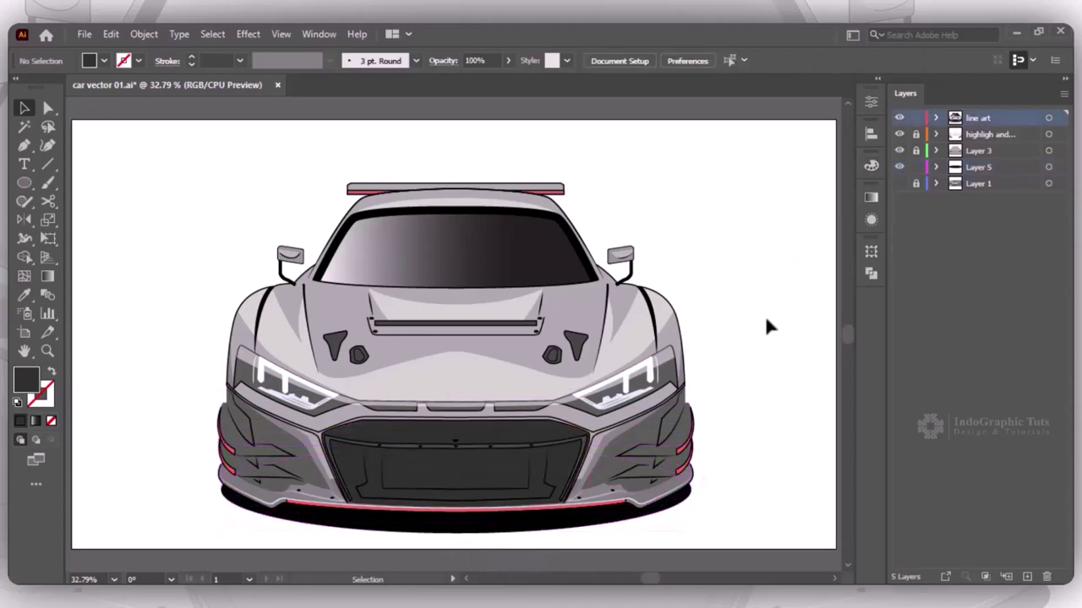